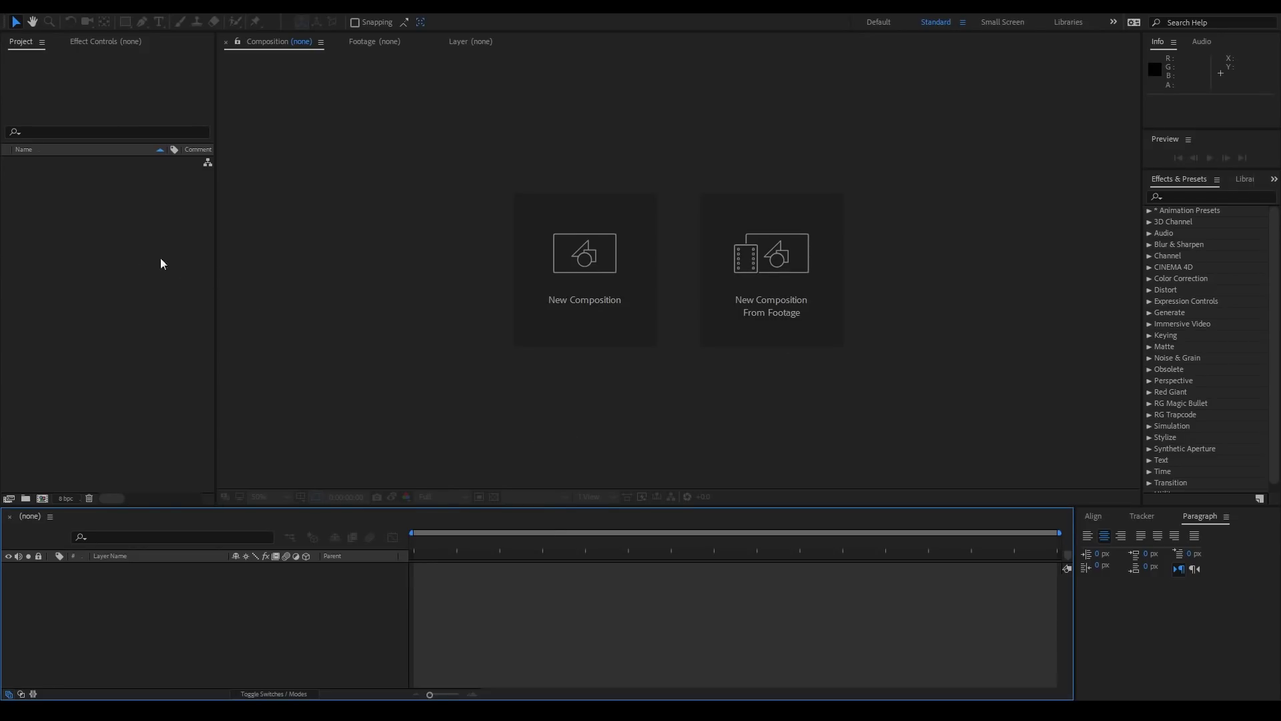
Create the 'Intro Craciun' composition at HDTV 1080, 25 fps, 7-second duration.
right_click(91, 259)
click(190, 268)
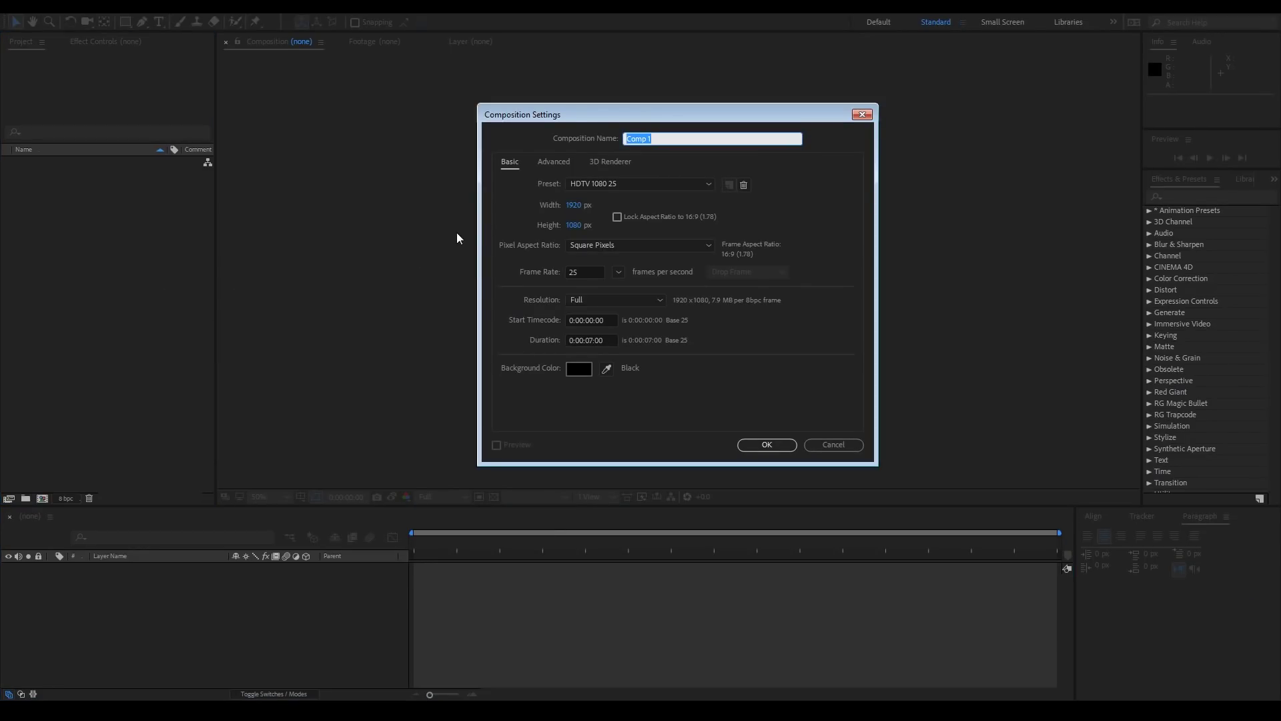
text(Intro )
text(Craciun)
double_click(590, 268)
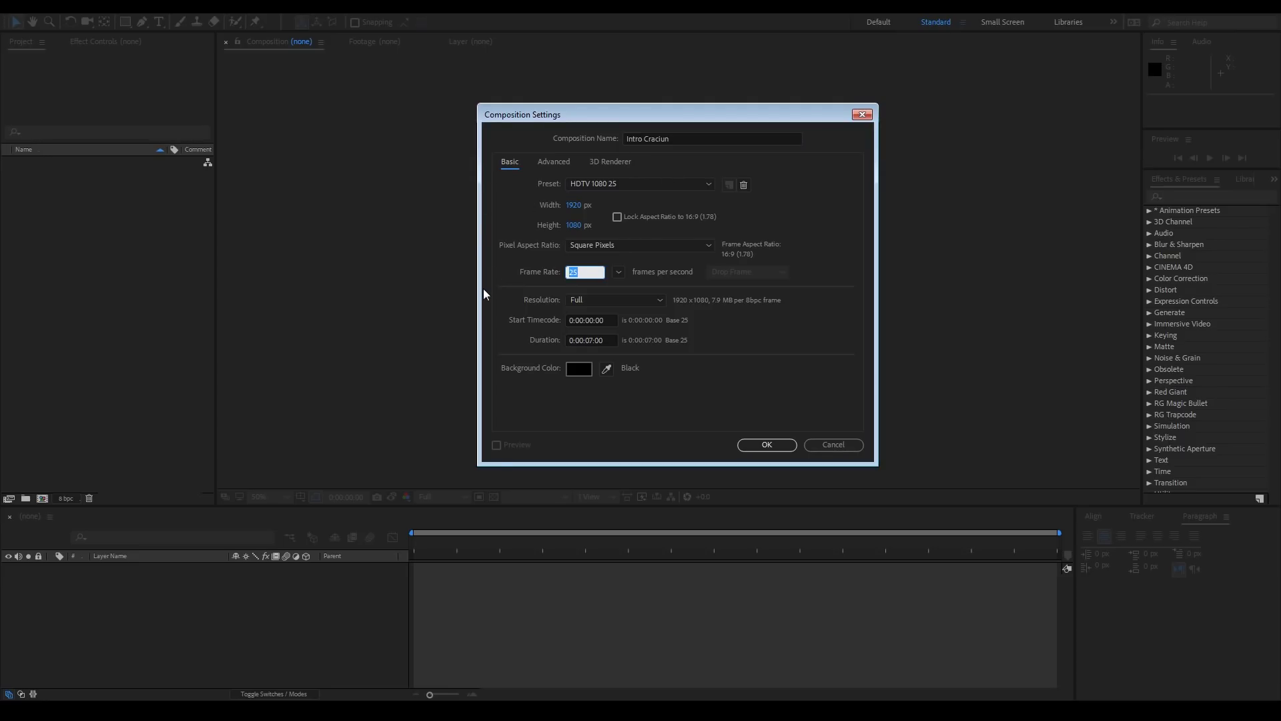
double_click(577, 340)
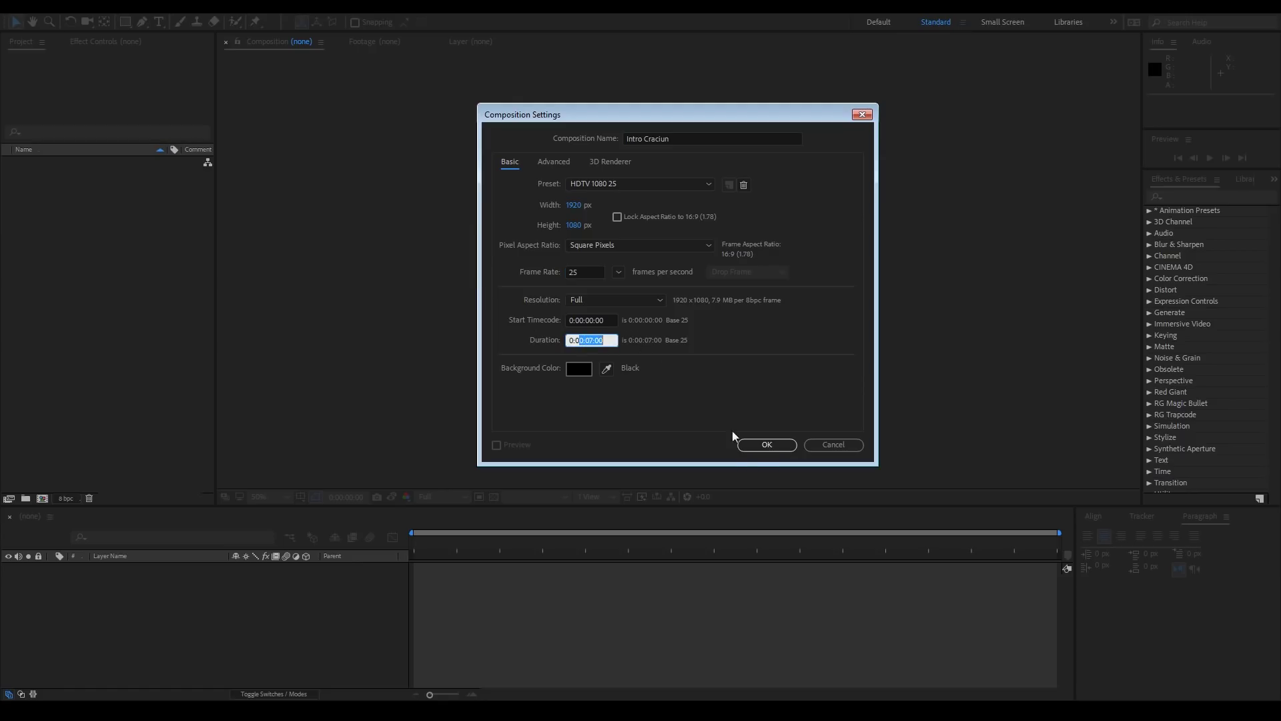
click(765, 443)
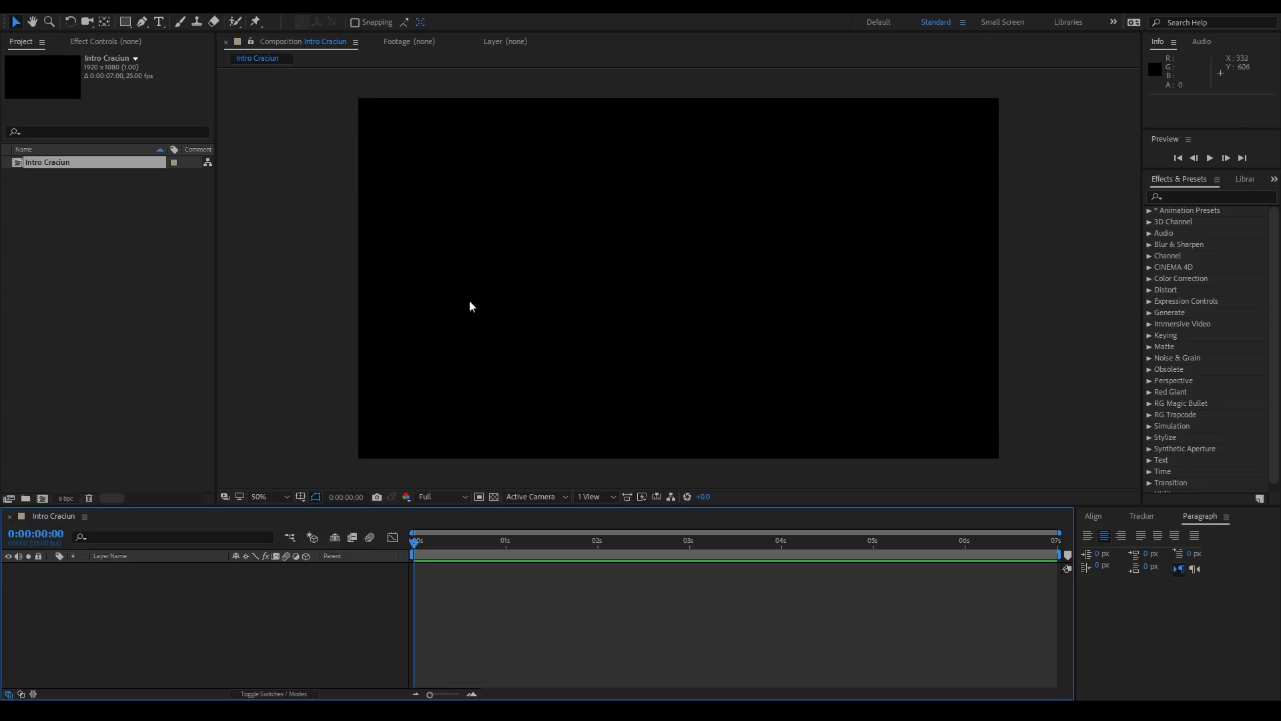
Add a new solid layer named 'Ninsoare' to the timeline.
right_click(171, 599)
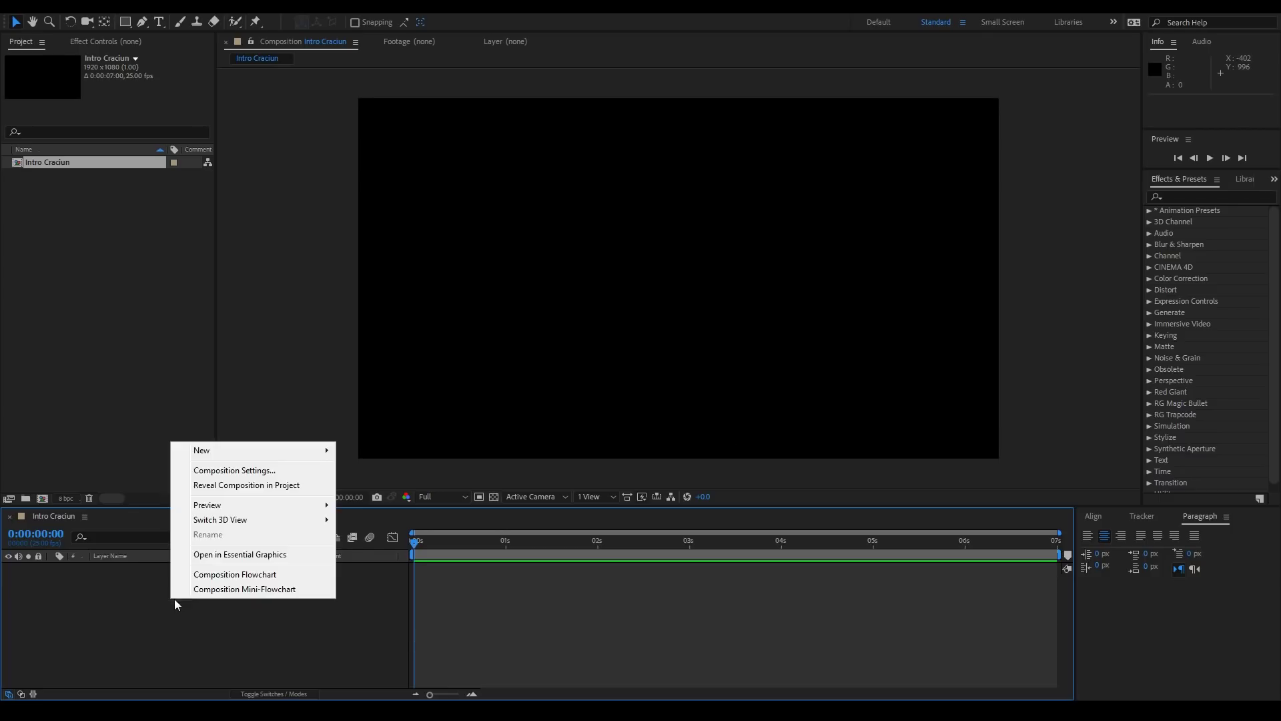
mouse_move(200, 449)
click(468, 498)
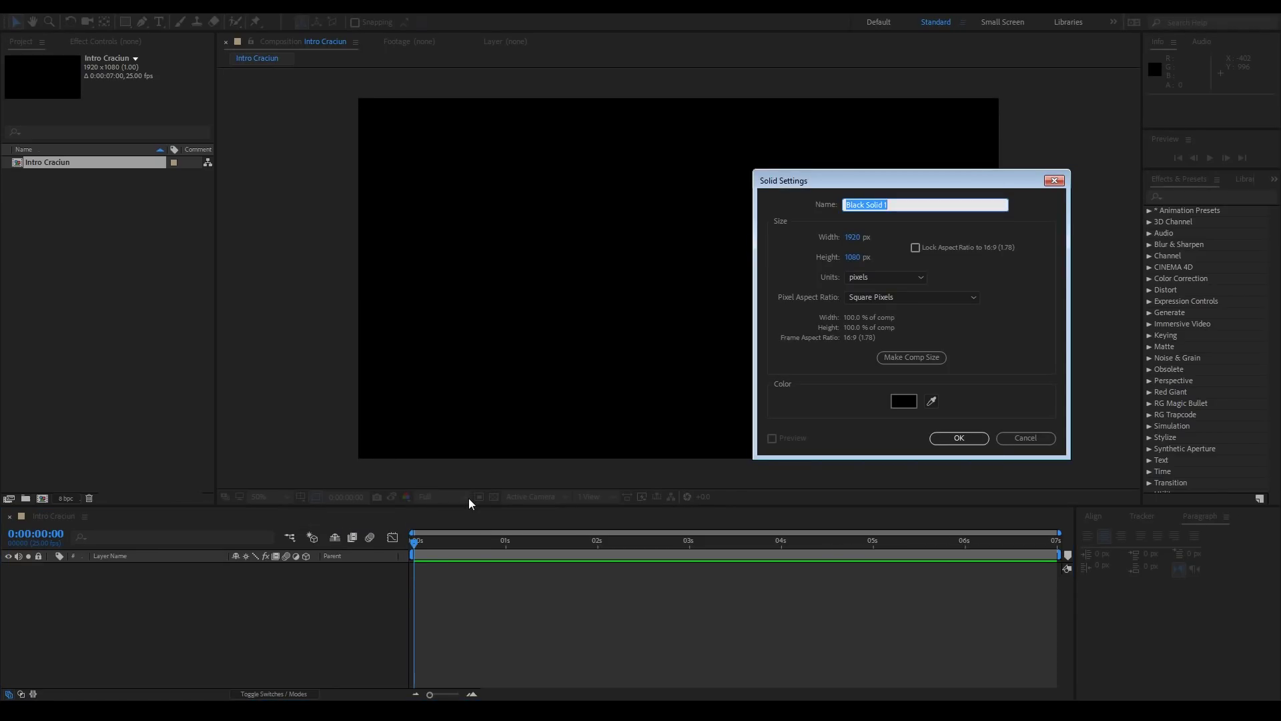
text(Ninsoare)
click(959, 439)
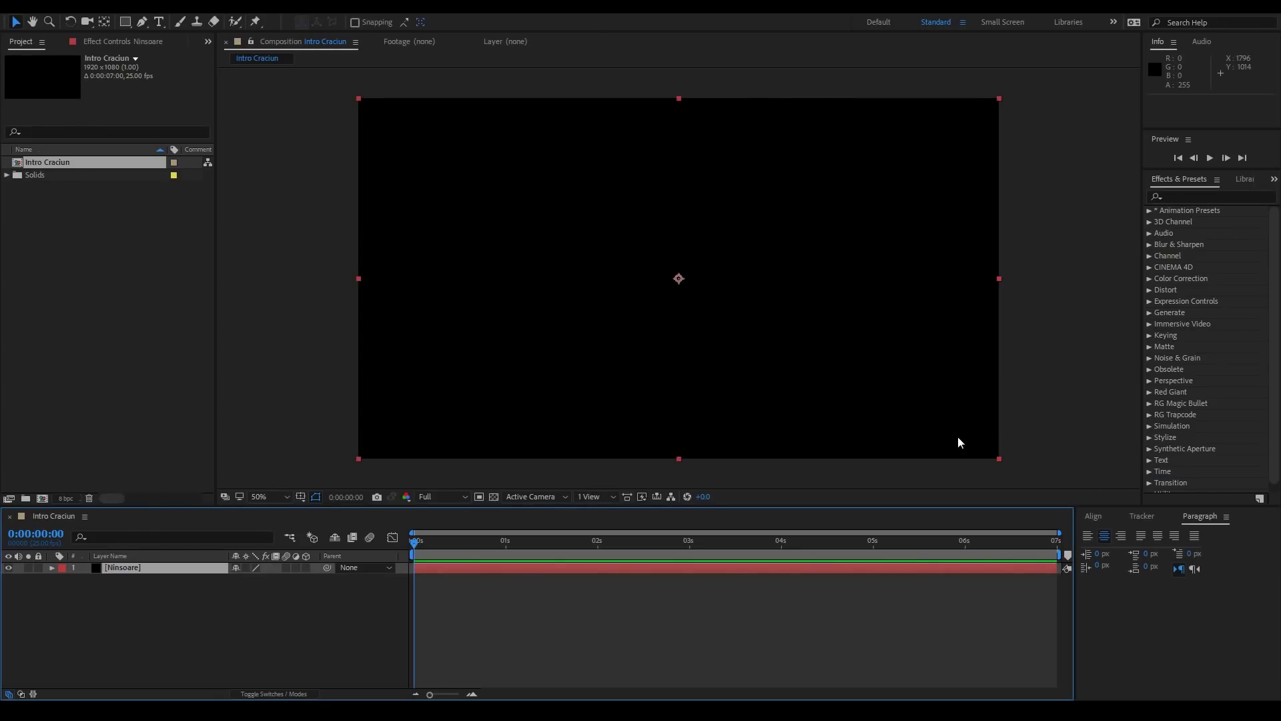
Apply Trapcode Particular to the Ninsoare layer and preview the particles.
click(1201, 196)
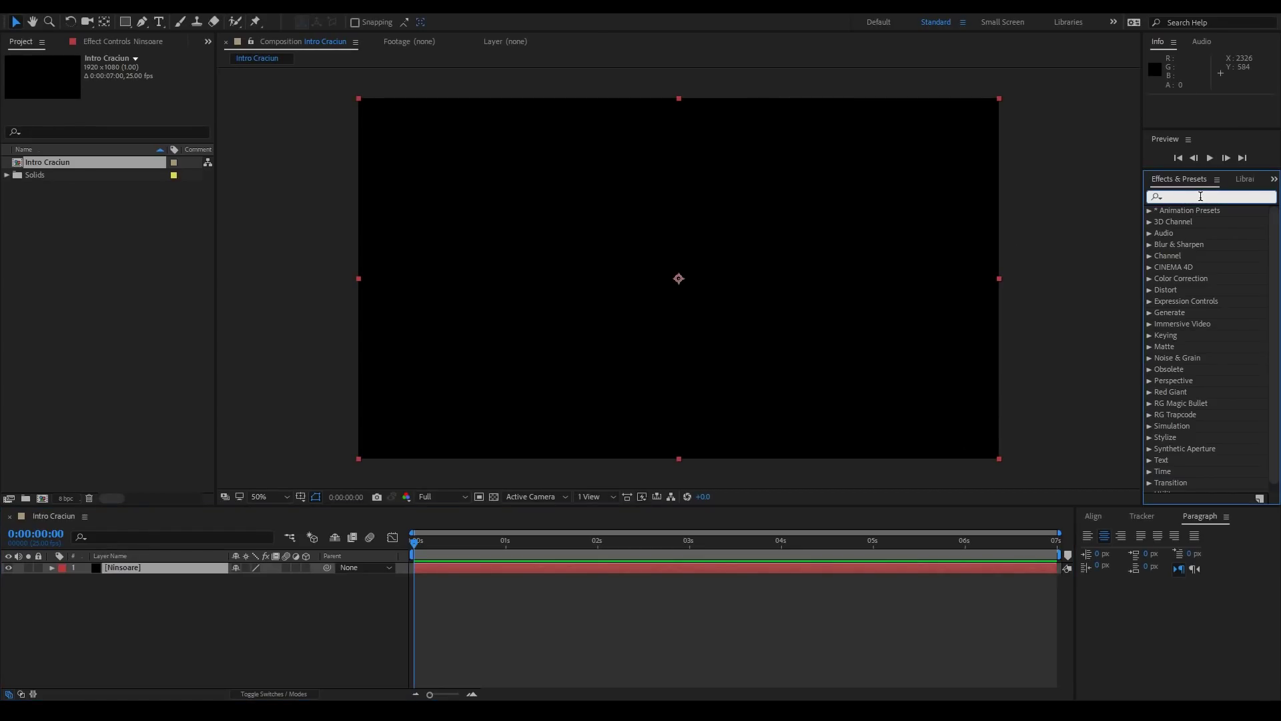
text(parti)
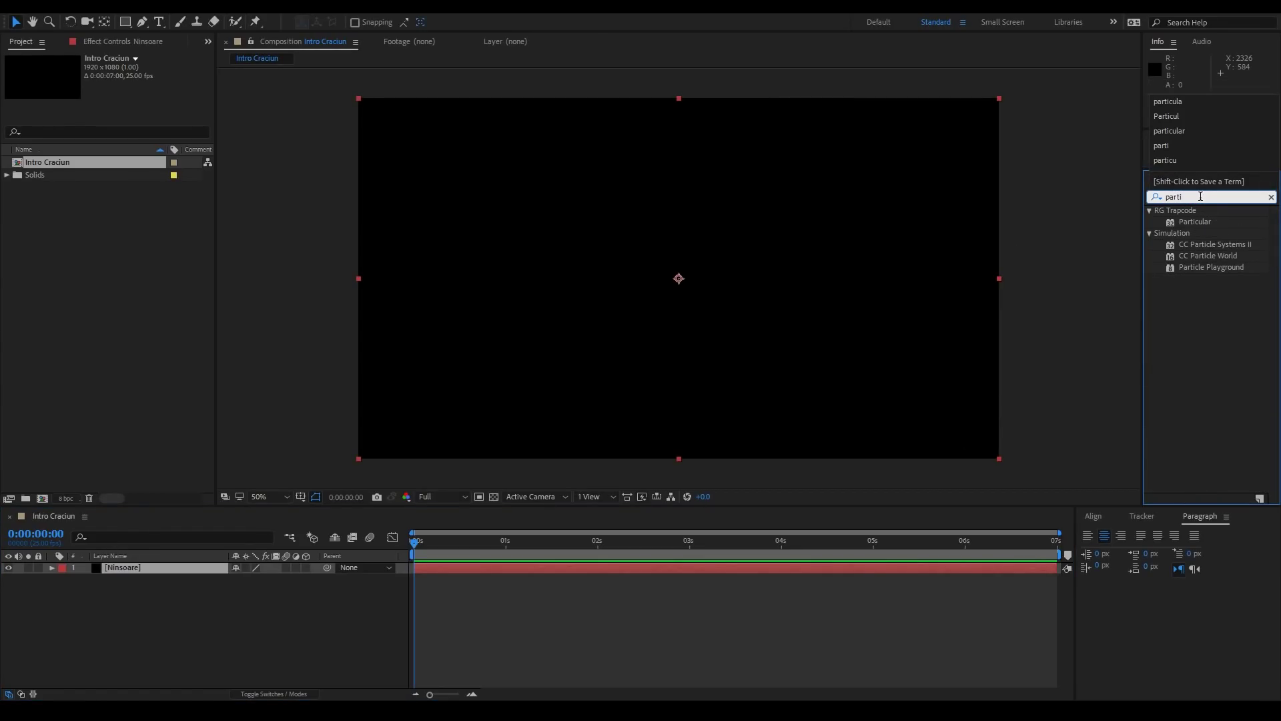
text(cula)
drag(1195, 222, 143, 568)
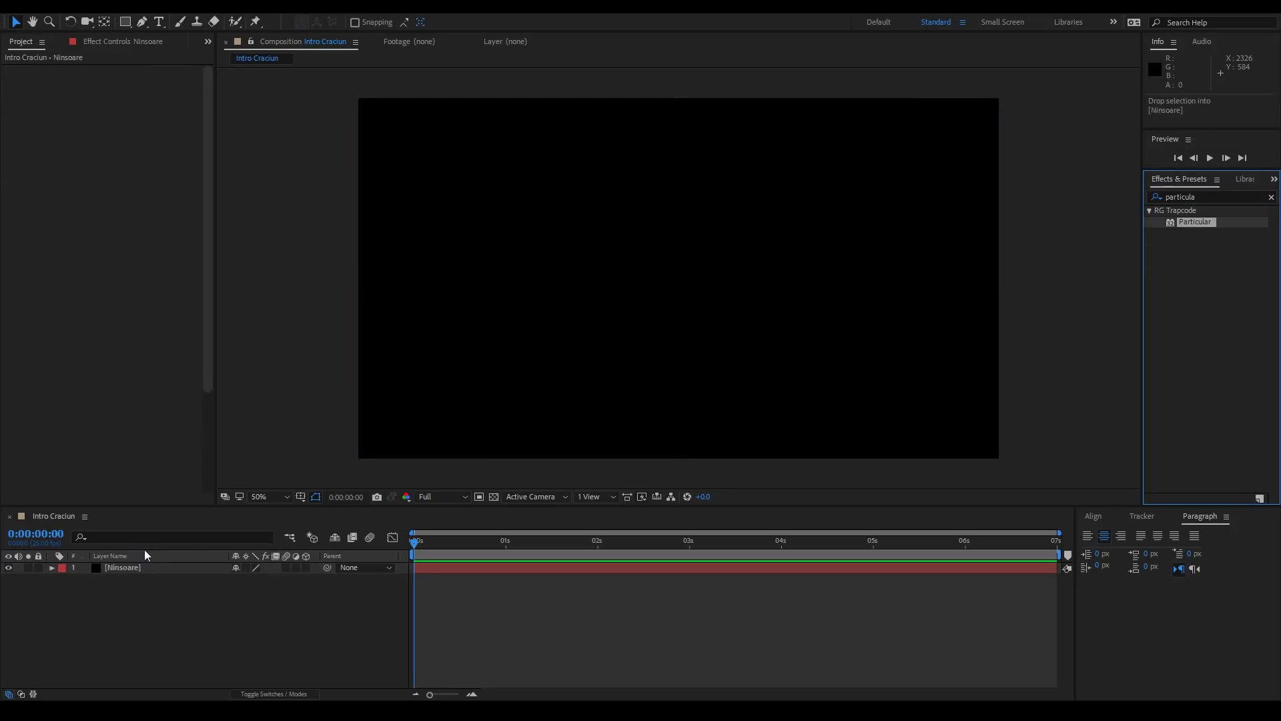
key(space)
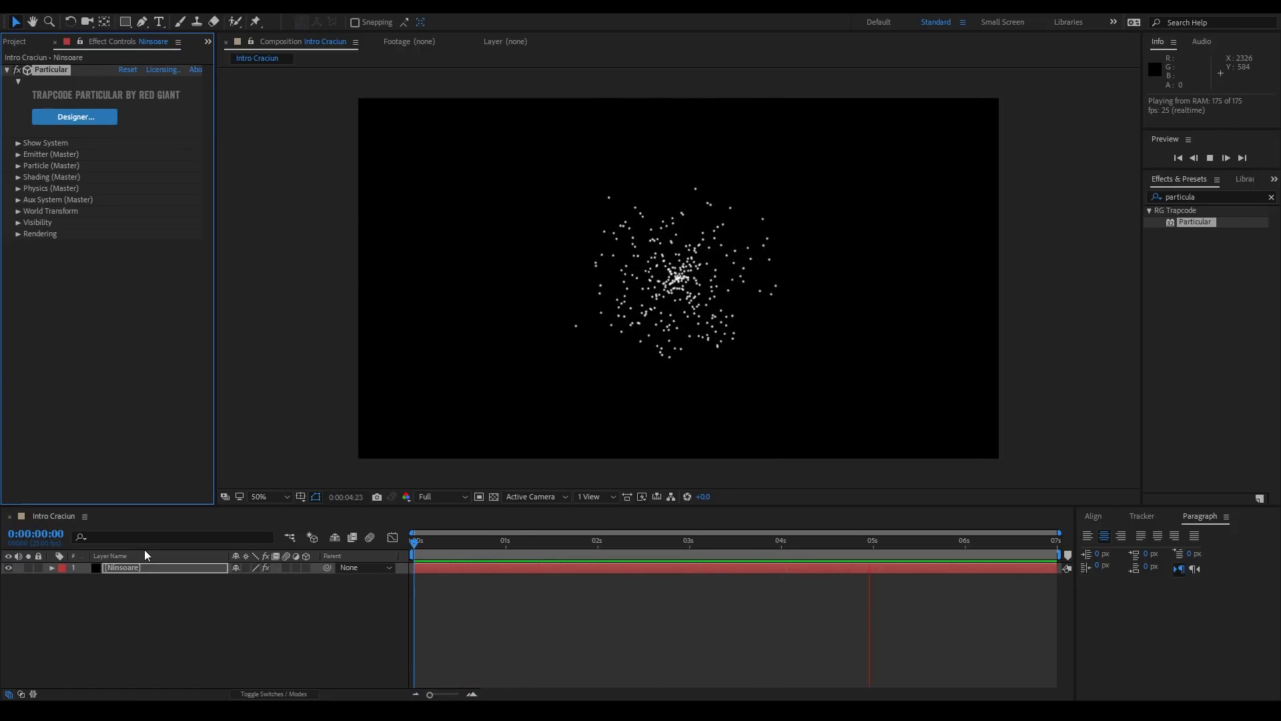
Move the current time to about 3 seconds and set the Emitter Type to Box.
click(470, 546)
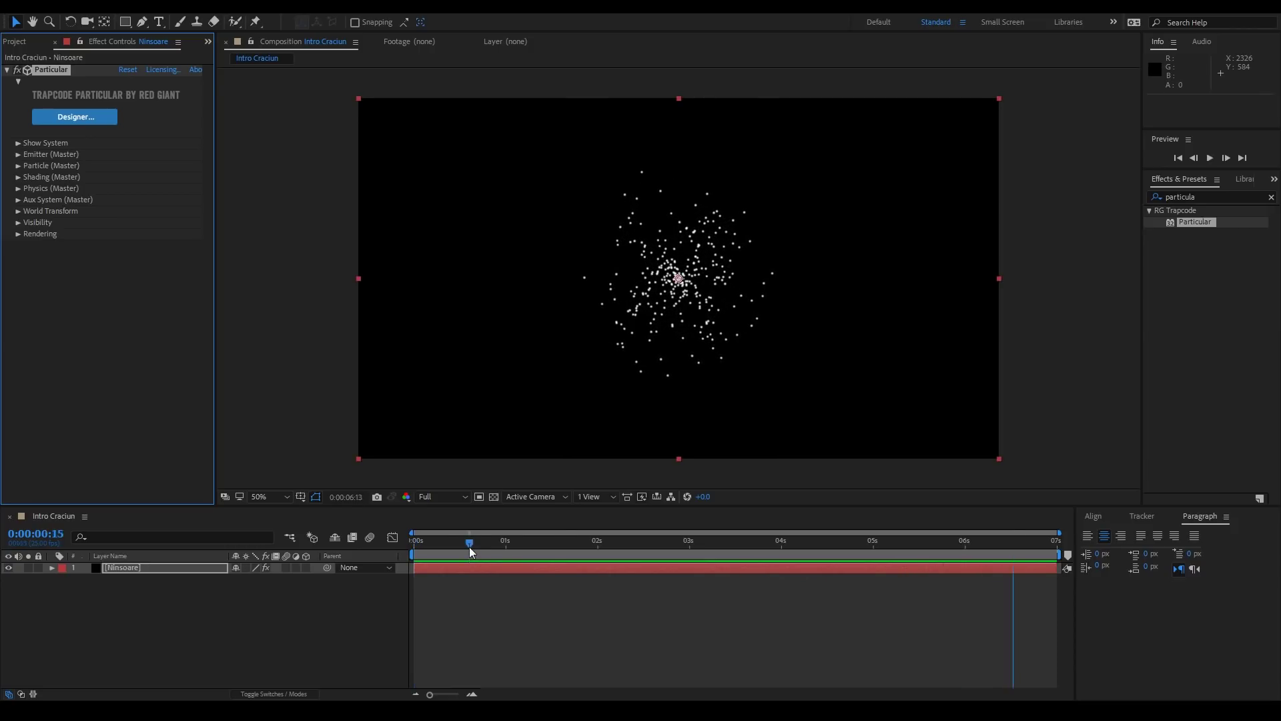
drag(470, 547, 723, 552)
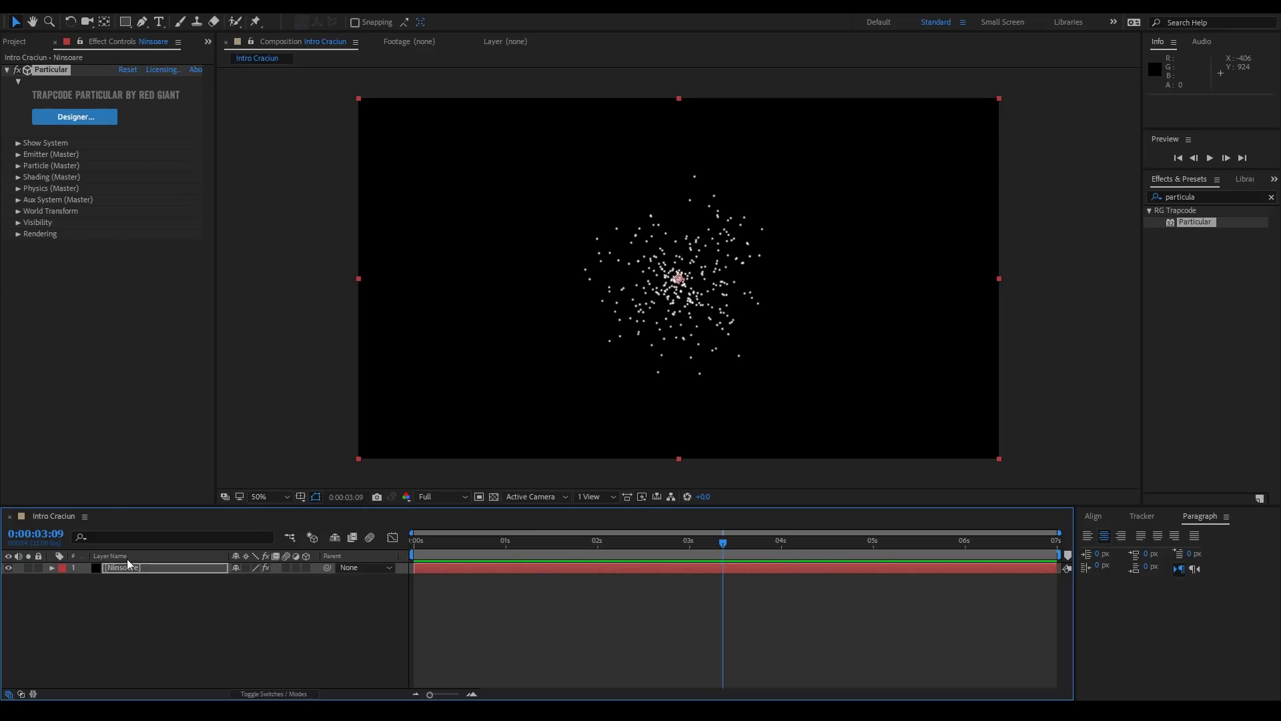
click(18, 155)
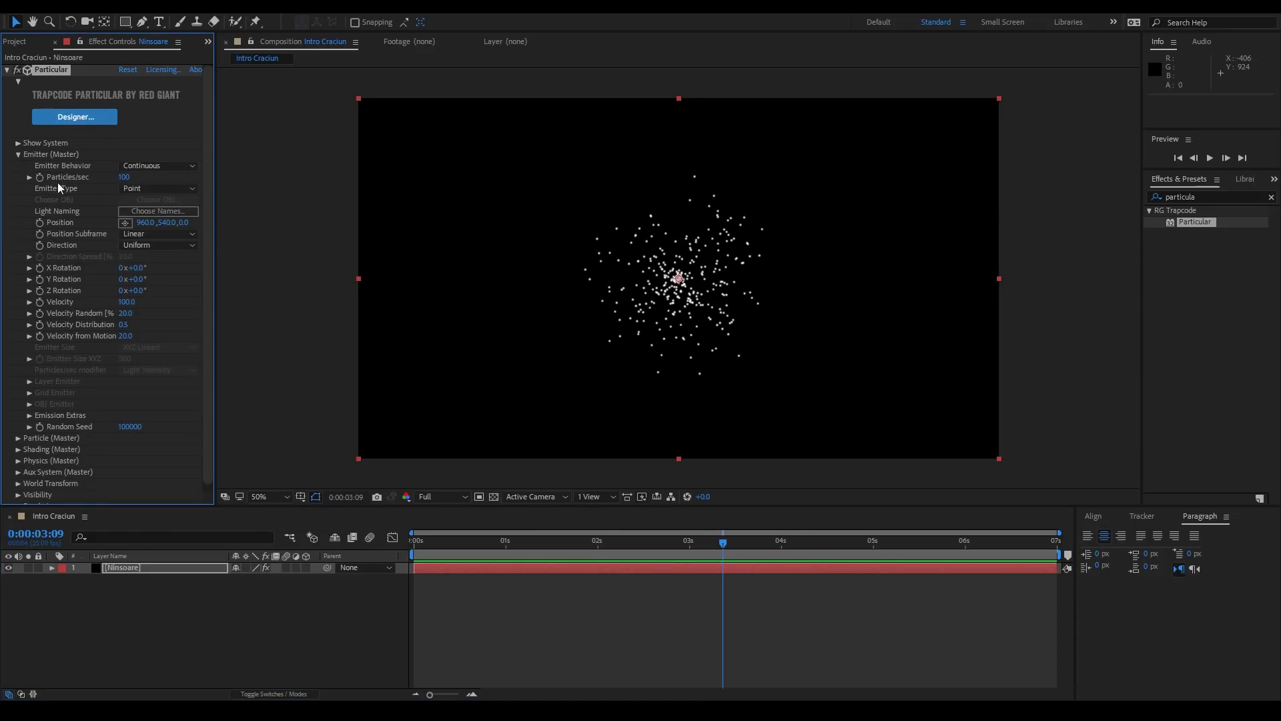
click(148, 189)
click(156, 219)
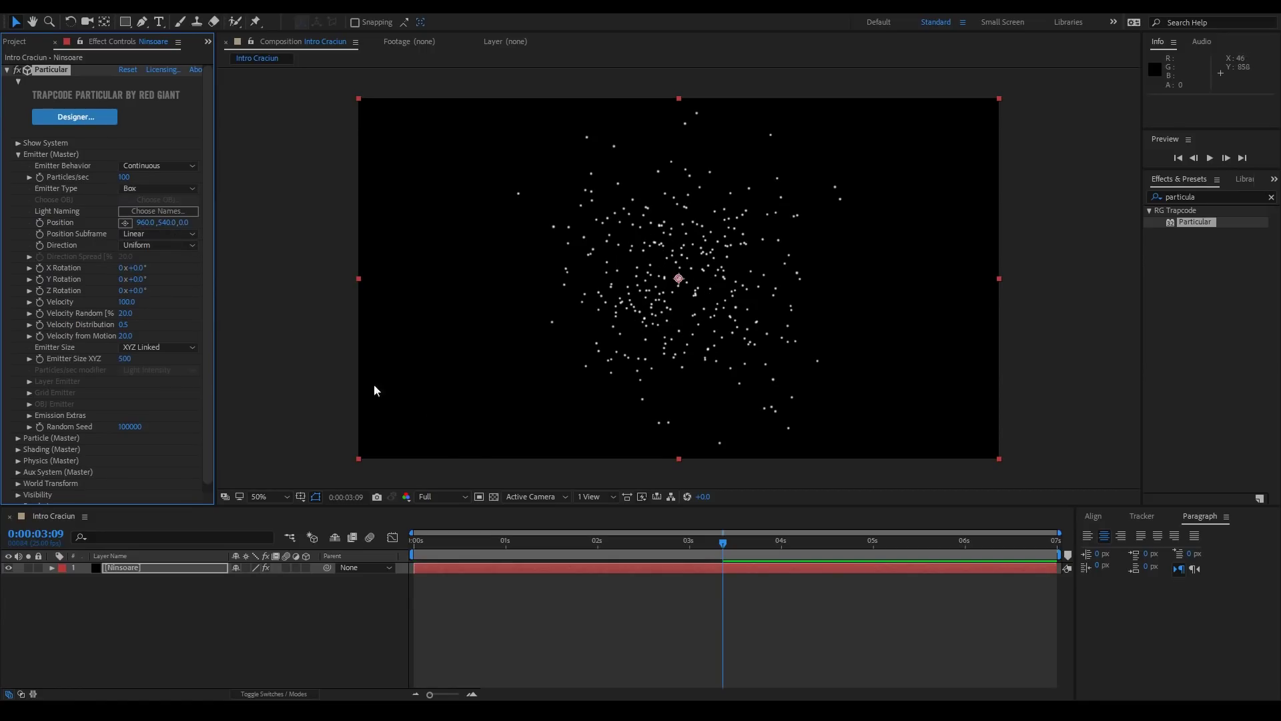
Raise the emitter's Particles/sec to 200.
mouse_move(459, 545)
mouse_down()
mouse_move(799, 546)
mouse_move(696, 548)
mouse_move(729, 555)
mouse_up()
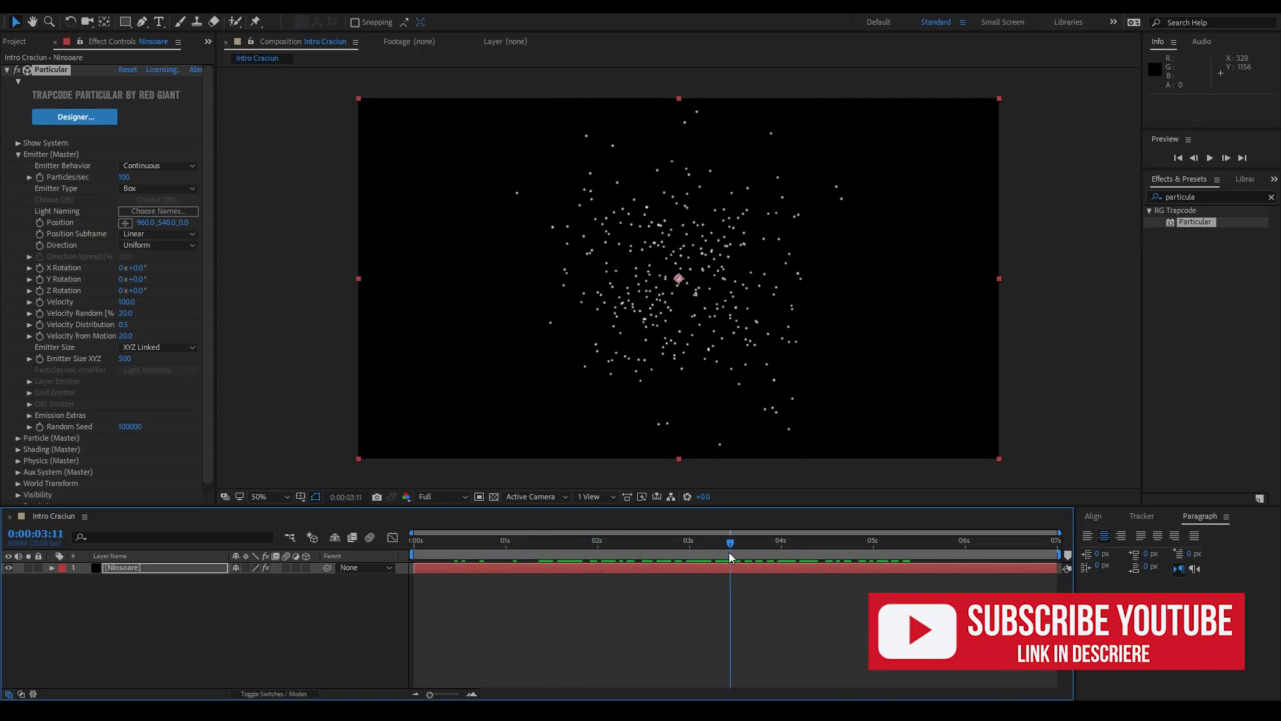
click(126, 177)
text(20)
key(Return)
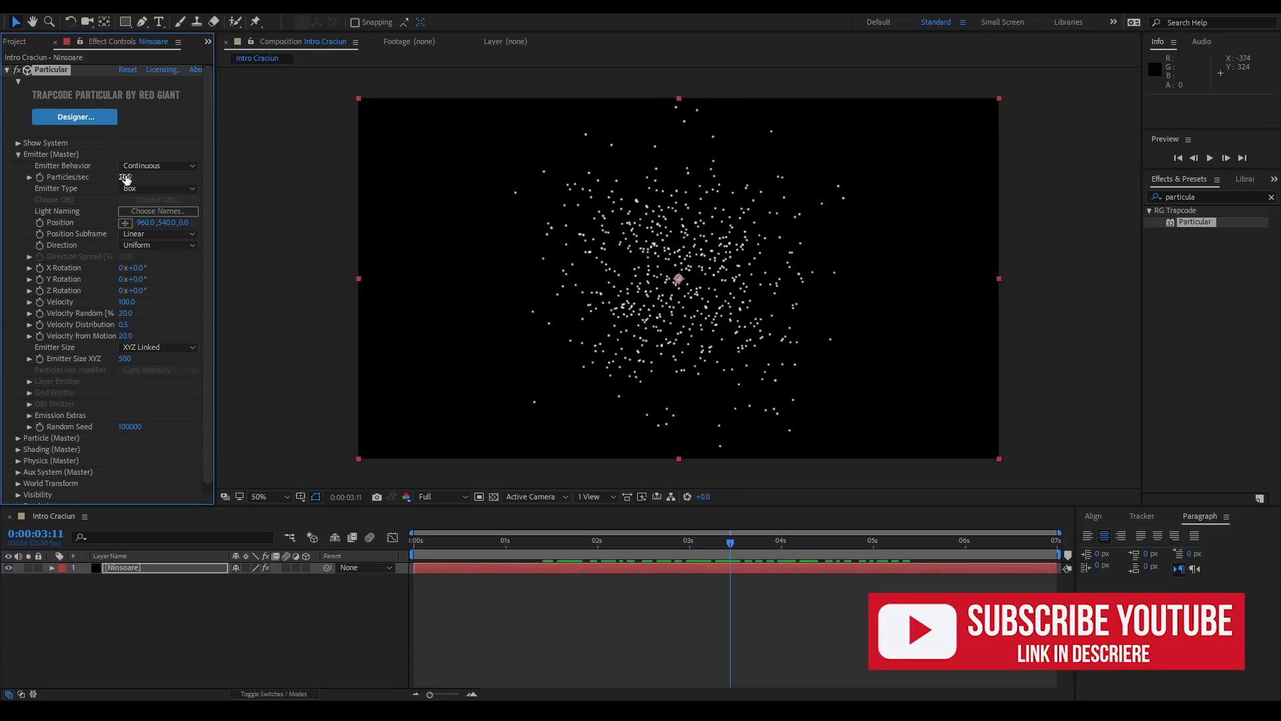
scroll(210, 217, down, 1)
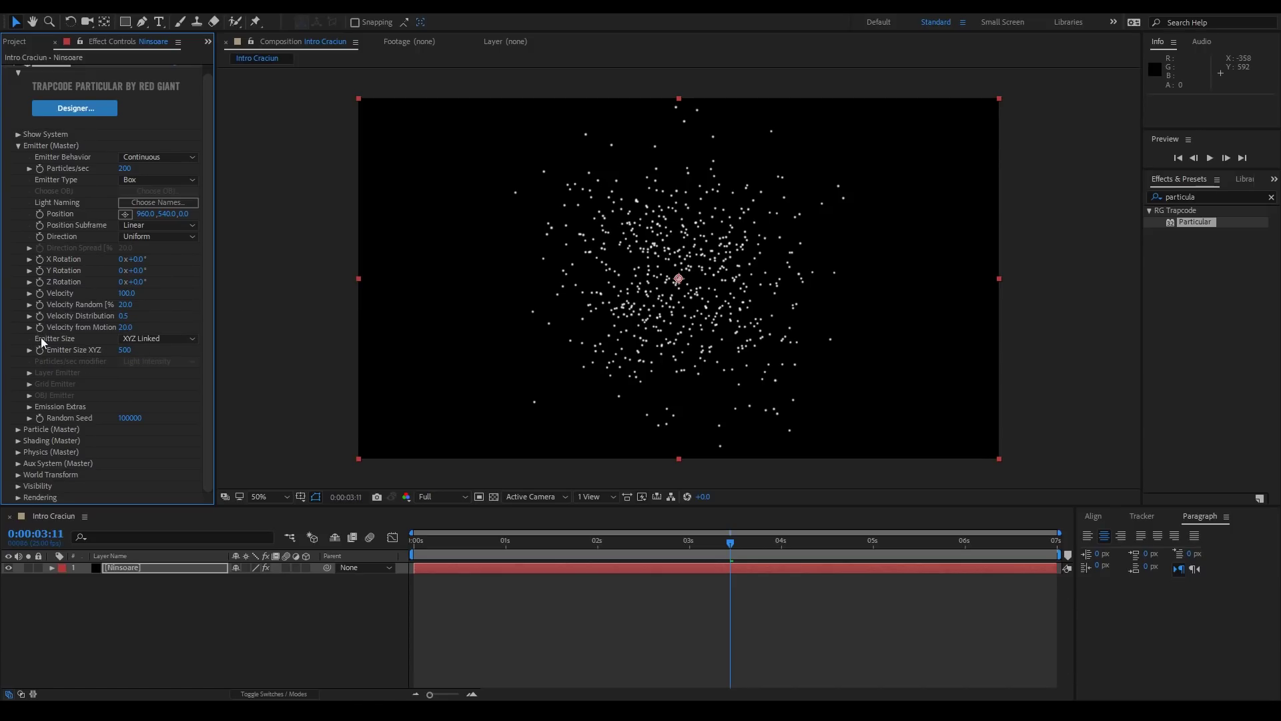
Set Emitter Size to XYZ Individual with X 3000, Y 1200, Z 2000.
click(135, 338)
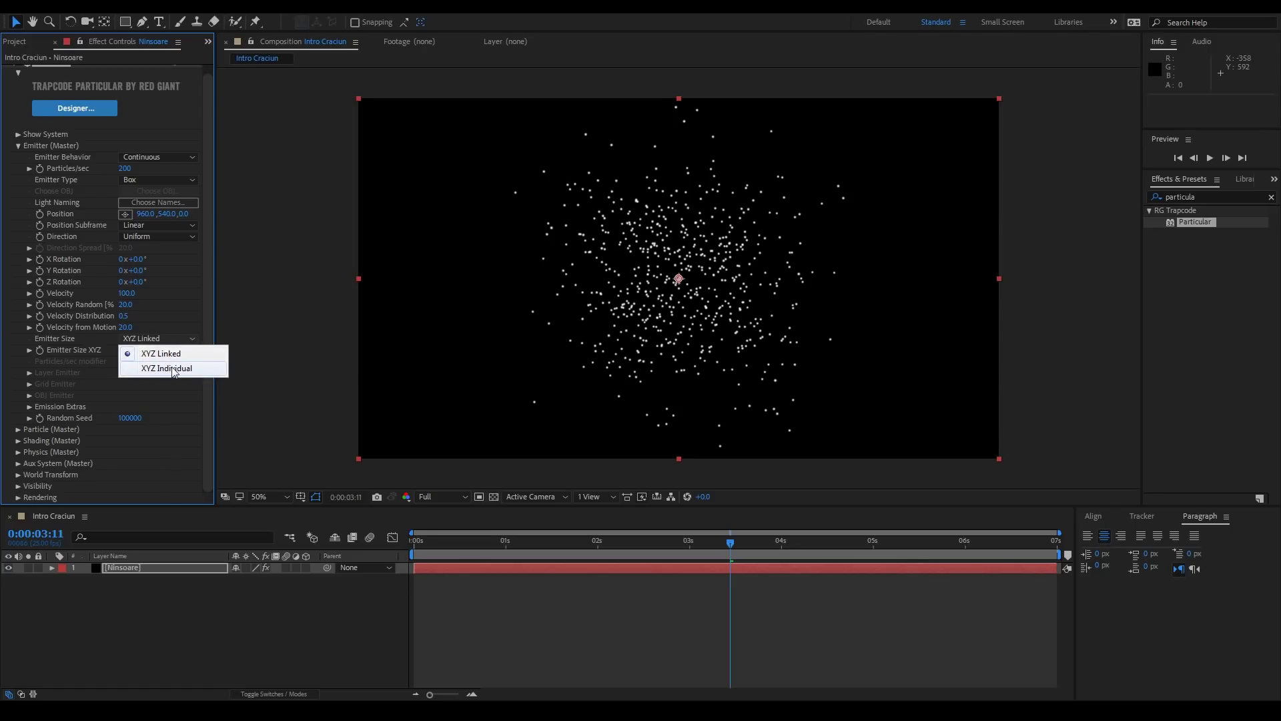
click(164, 368)
drag(215, 328, 330, 326)
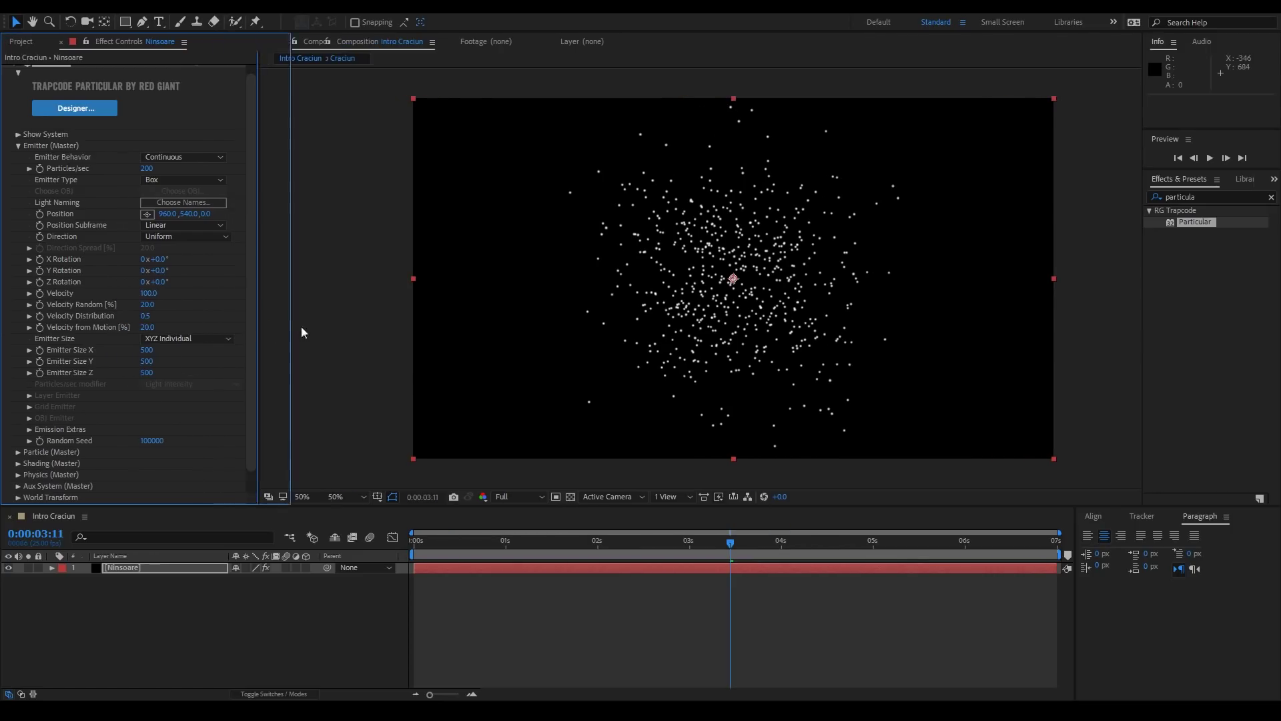
click(182, 350)
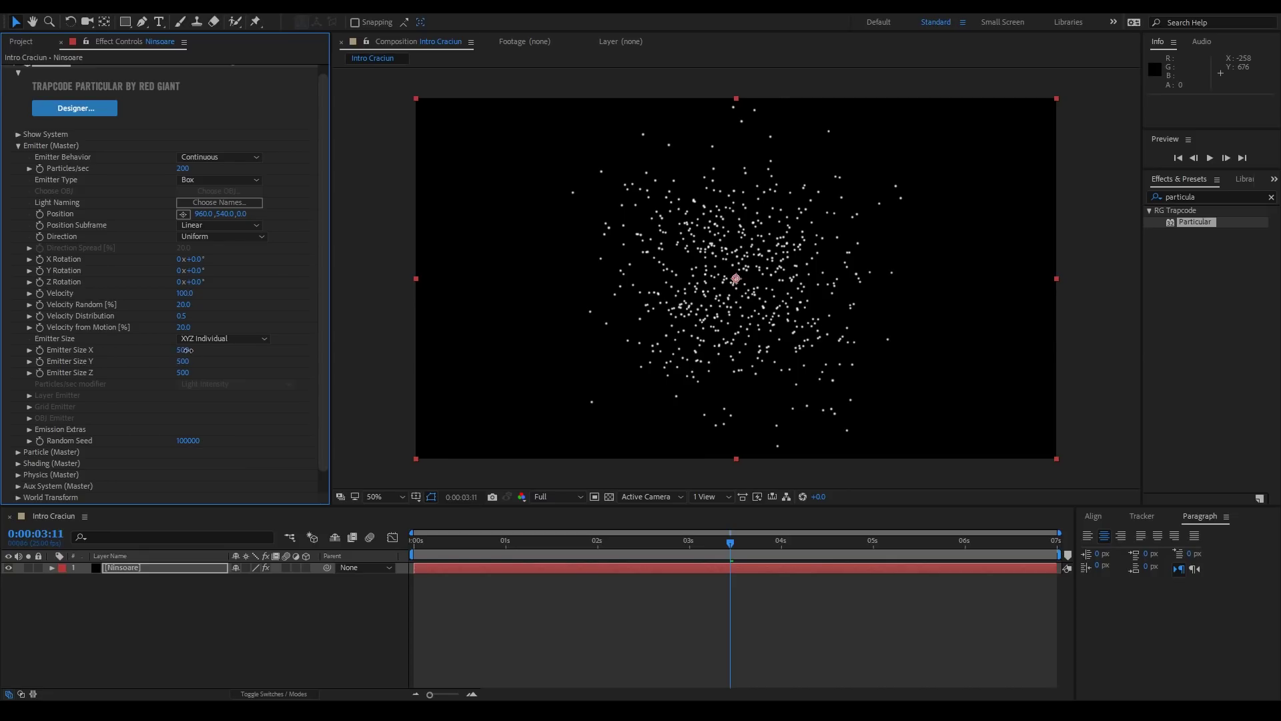
text(3000)
key(Tab)
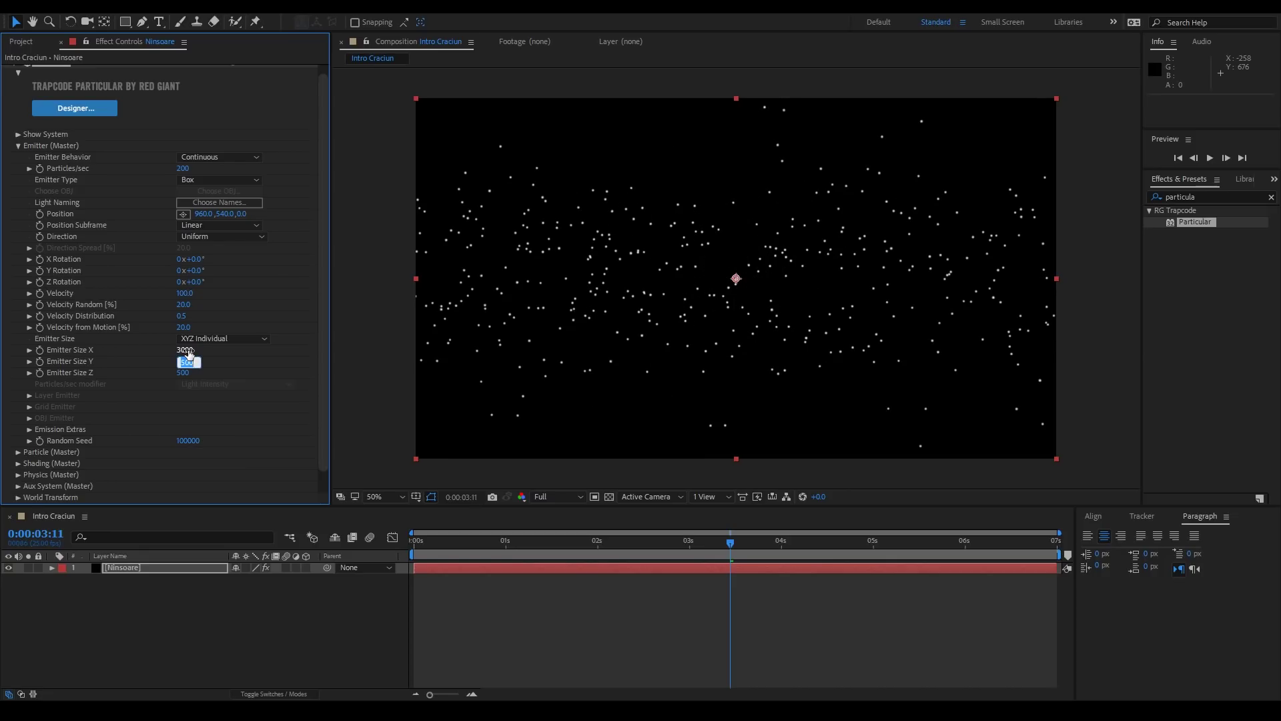
text(12)
key(Tab)
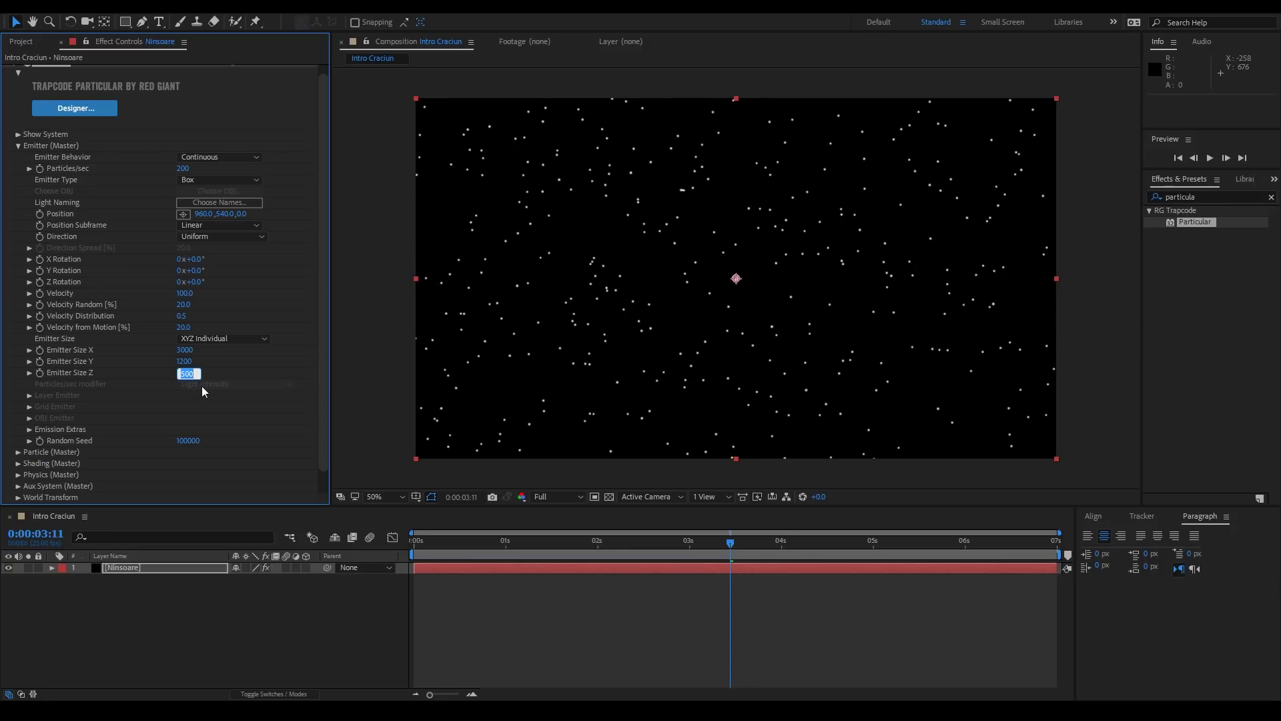
text(2000)
key(Return)
Zoom out to check the emitter's extent, return to 50% and preview the snowfall.
key(comma)
key(comma)
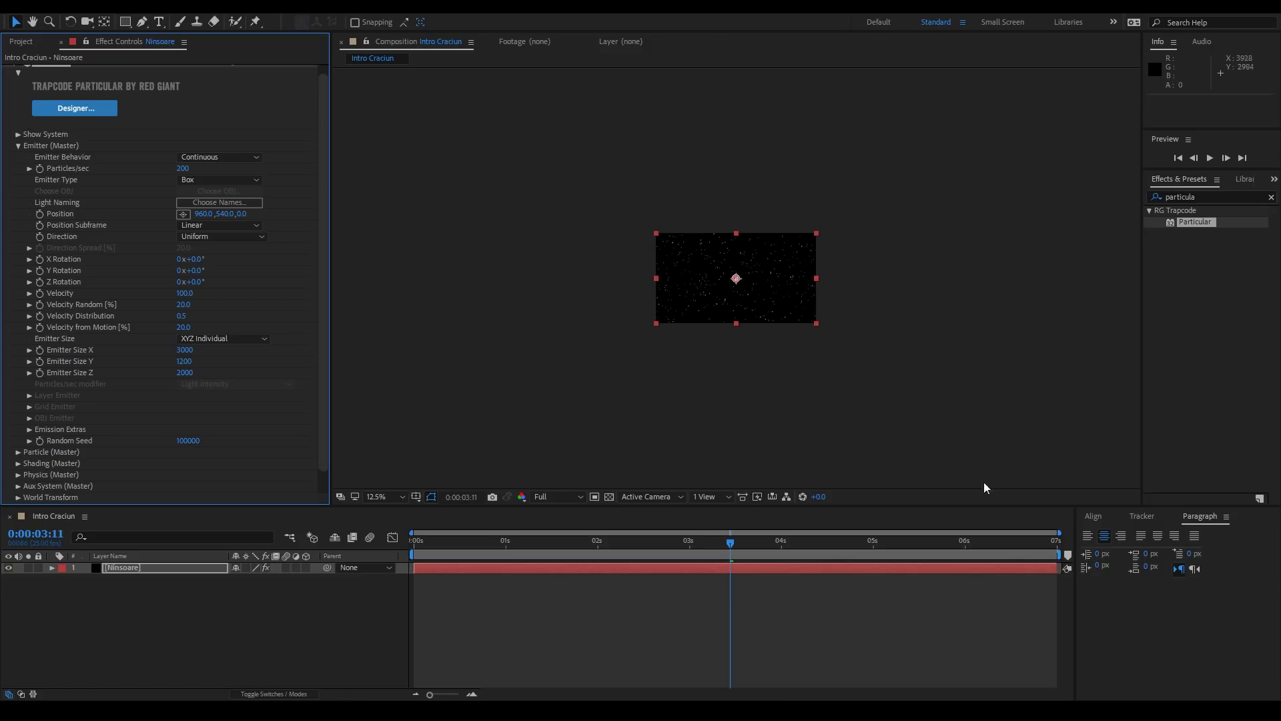
key(period)
key(period)
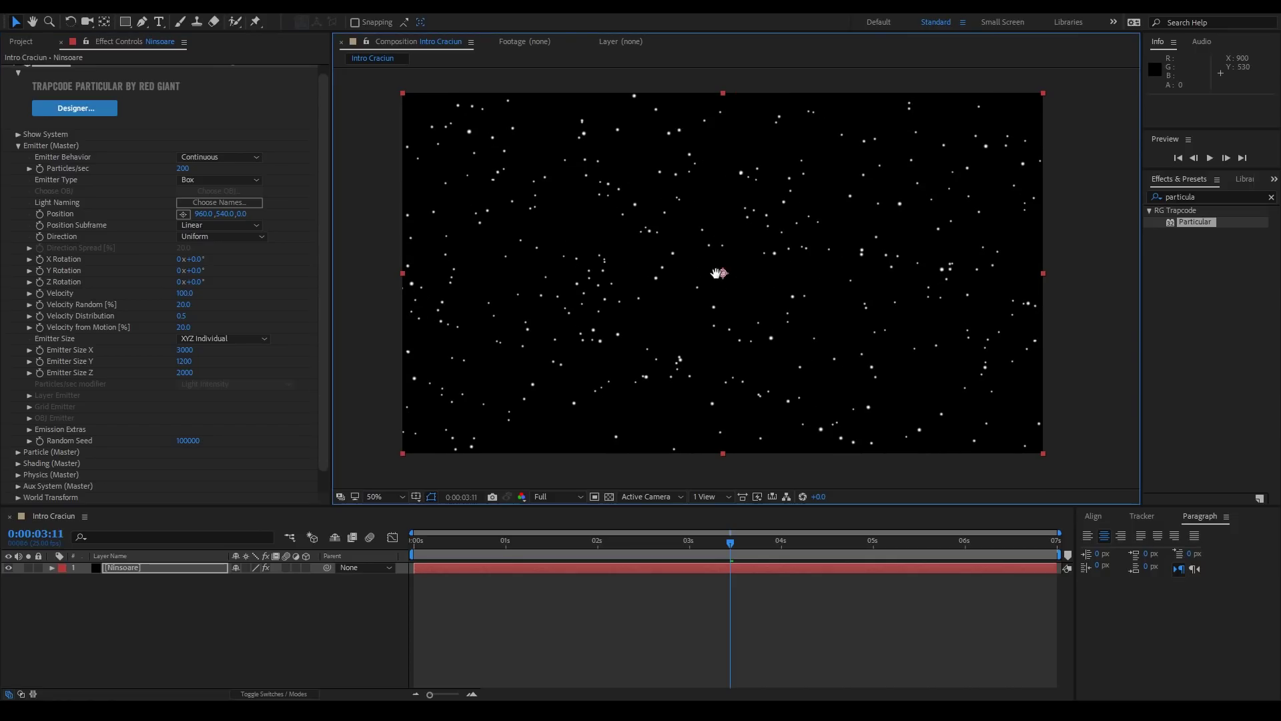
key(space)
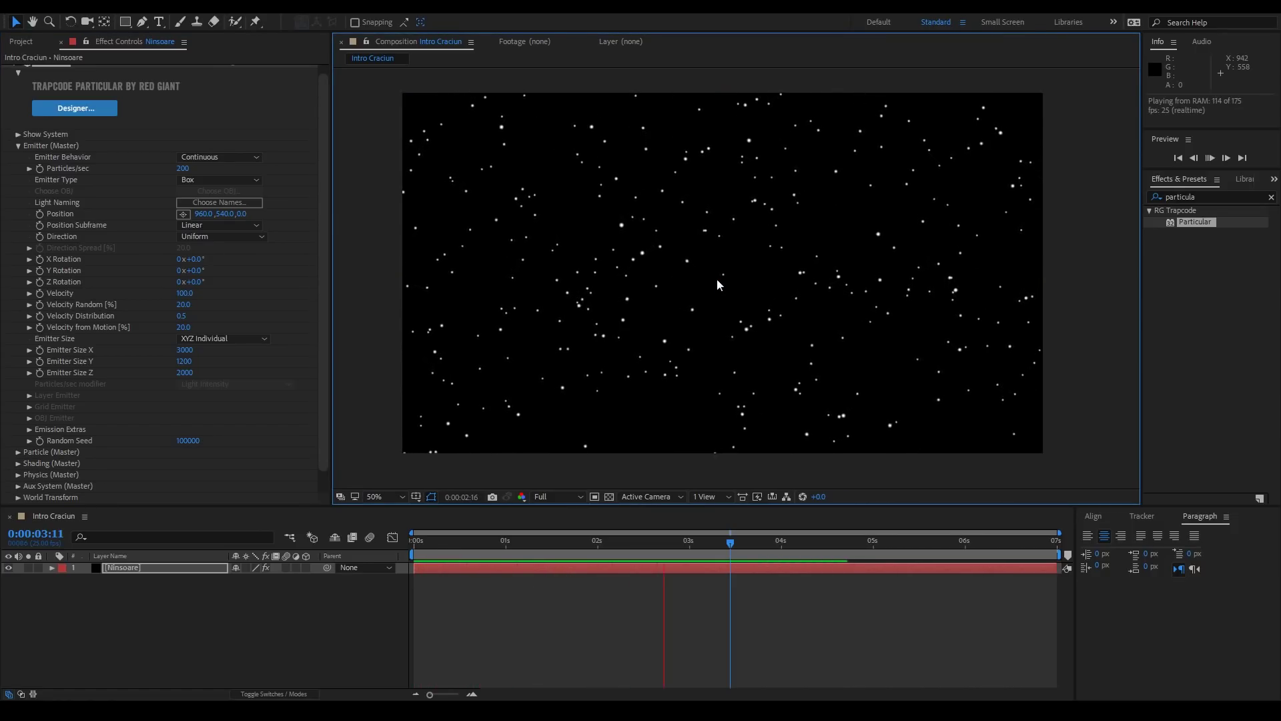
Set Emission Extras Pre Run to 70 and check the first frames for falling flakes.
click(687, 355)
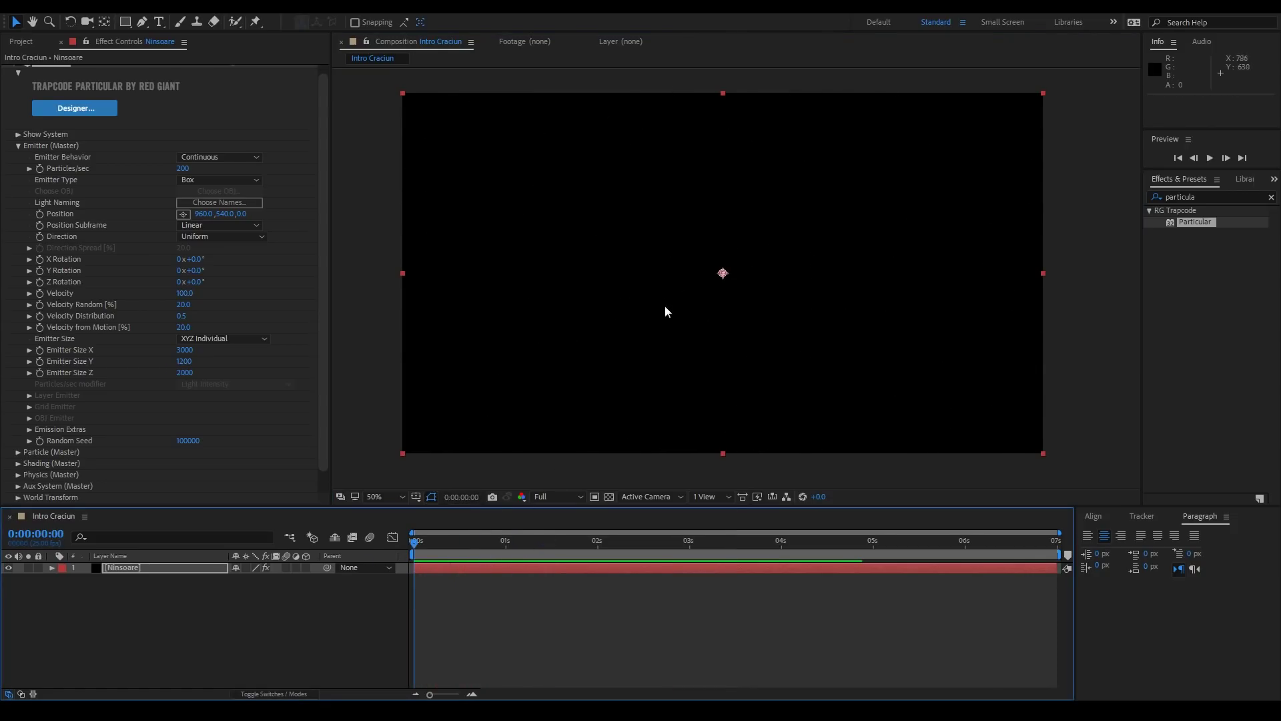
click(29, 430)
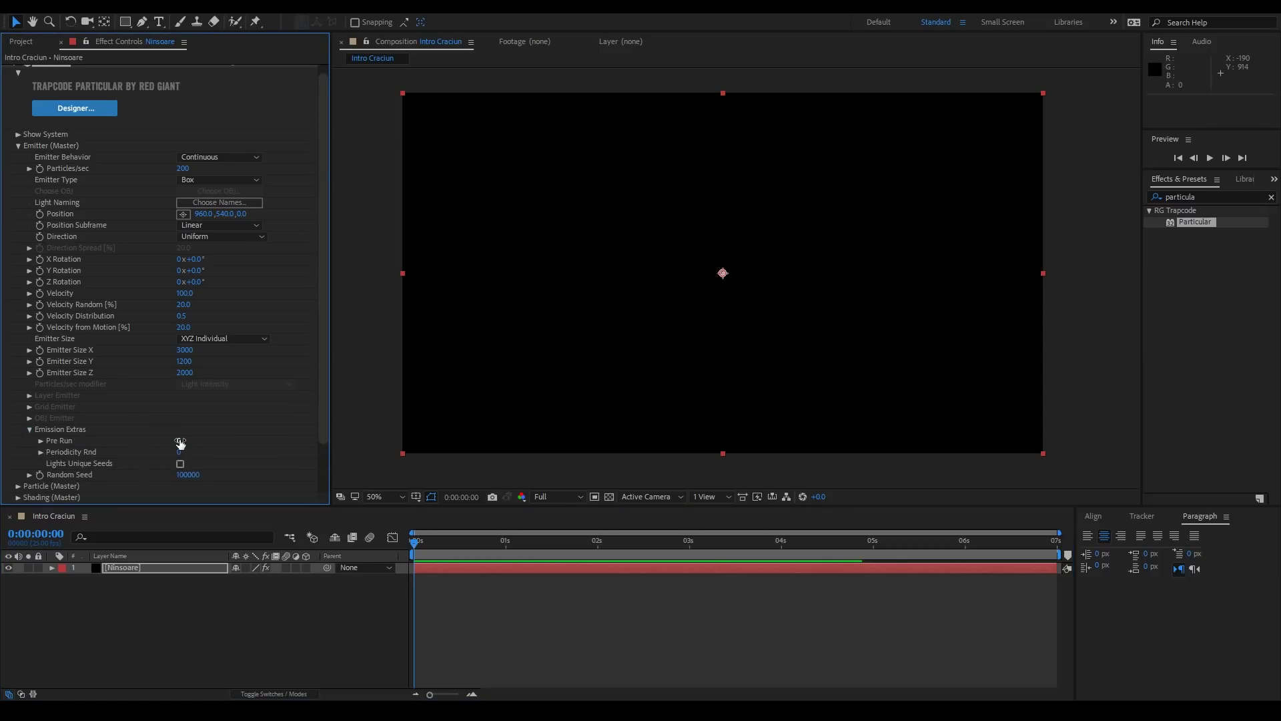
click(180, 442)
text(7)
key(Return)
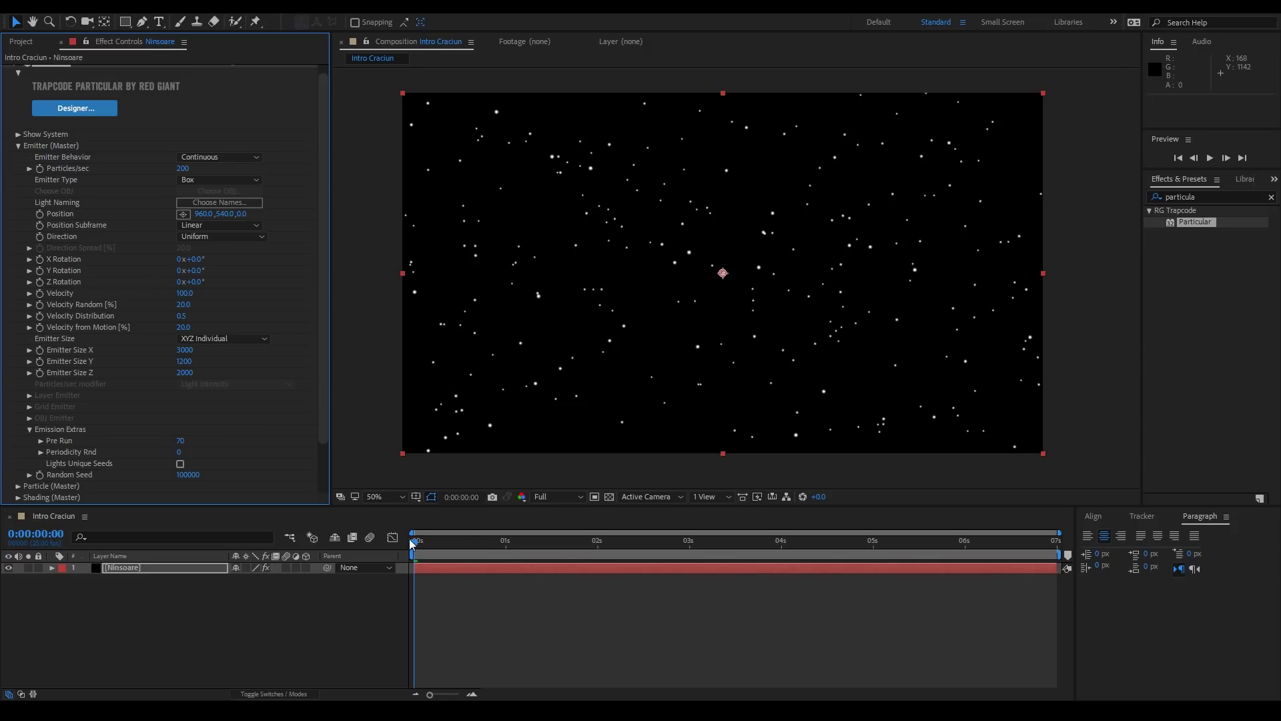
mouse_move(415, 543)
mouse_down()
mouse_move(447, 547)
mouse_move(400, 555)
mouse_up()
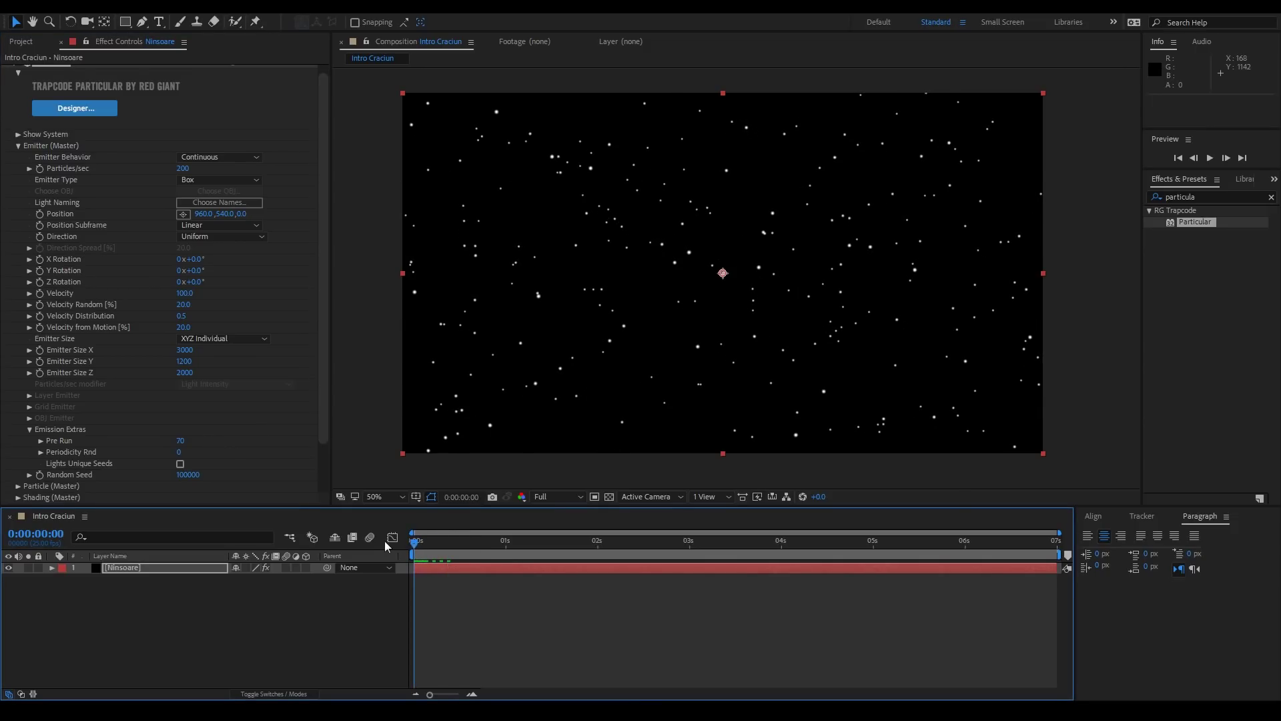
drag(321, 371, 326, 422)
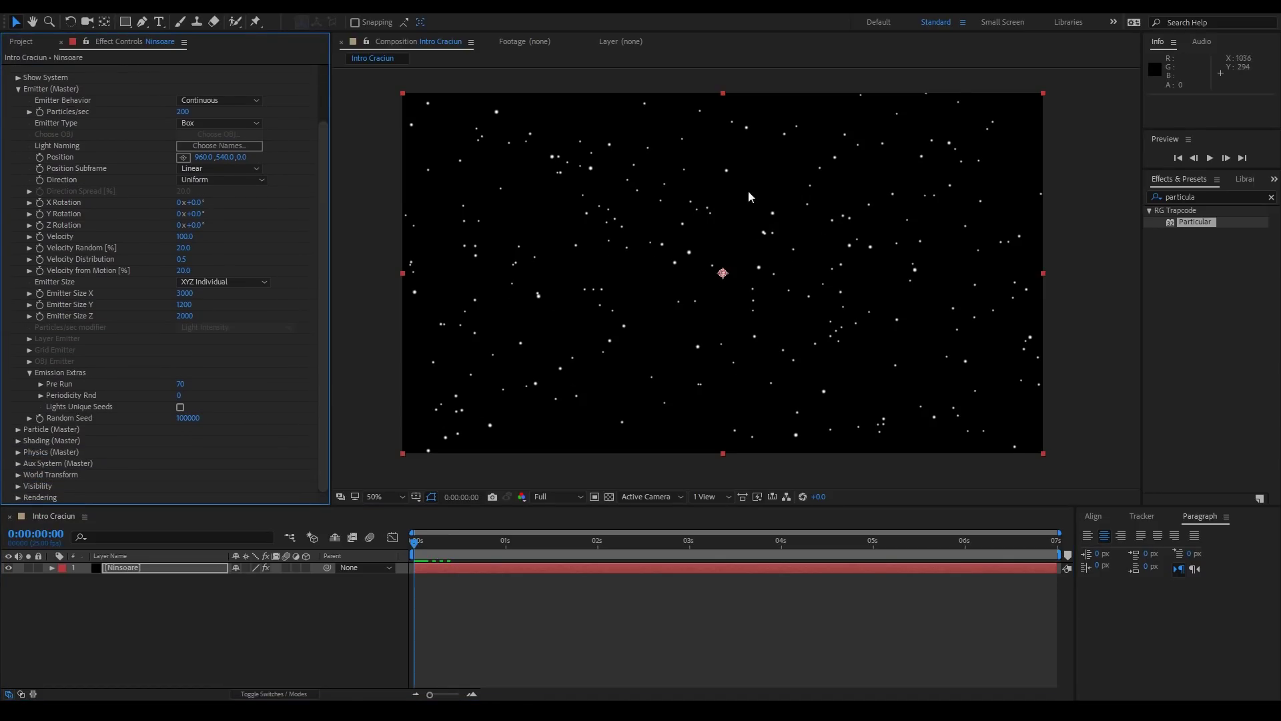
Set the Particle Type to Cloudlet and zoom in to inspect the flakes.
click(18, 429)
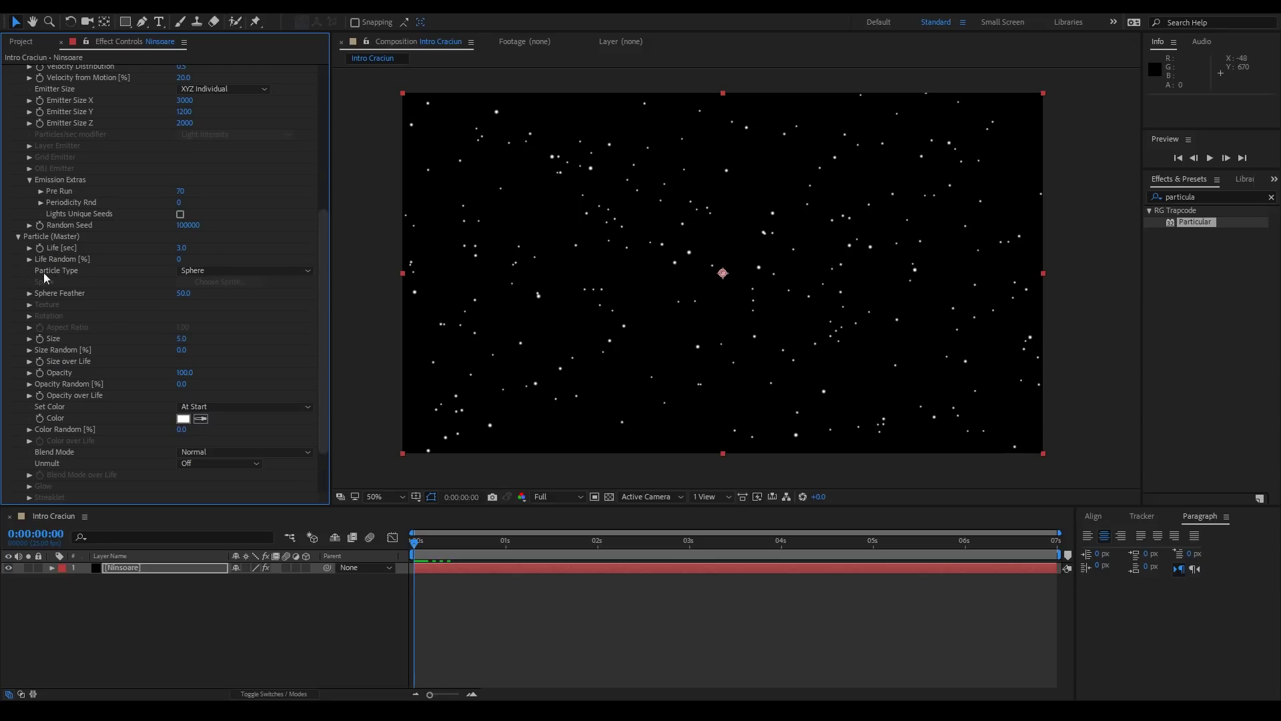
click(202, 268)
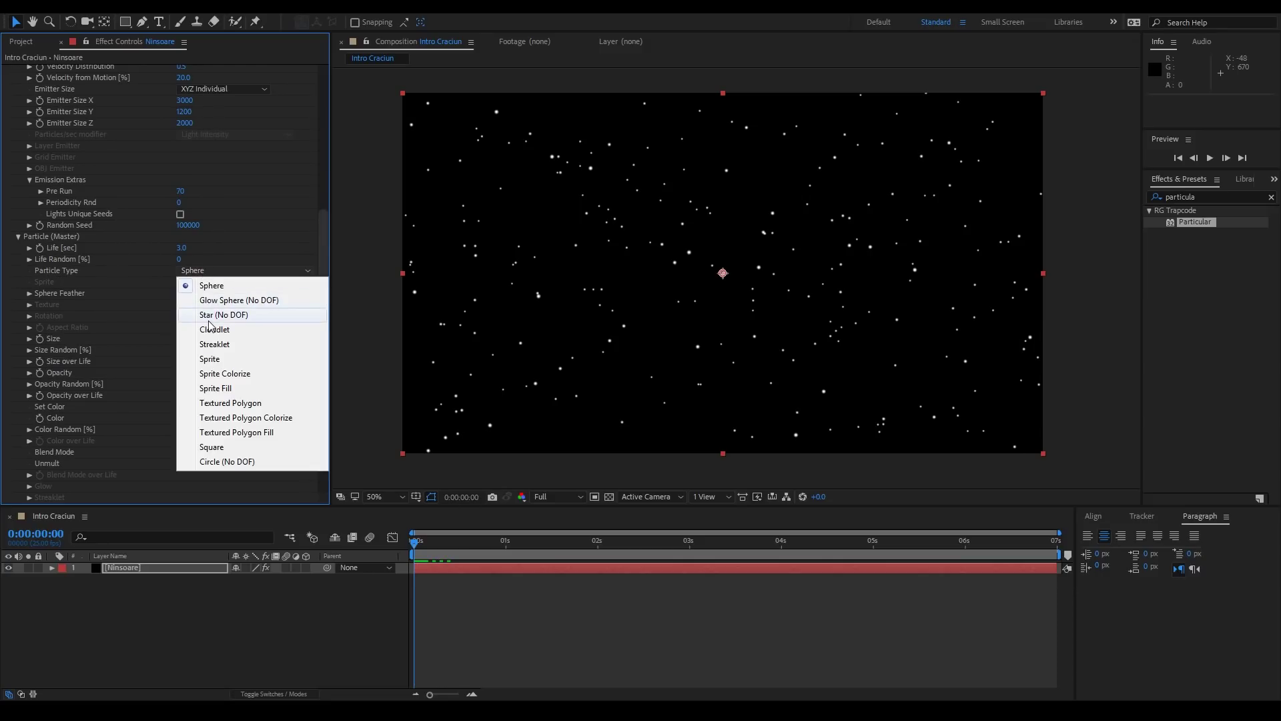
click(200, 326)
key(period)
key(period)
key(period)
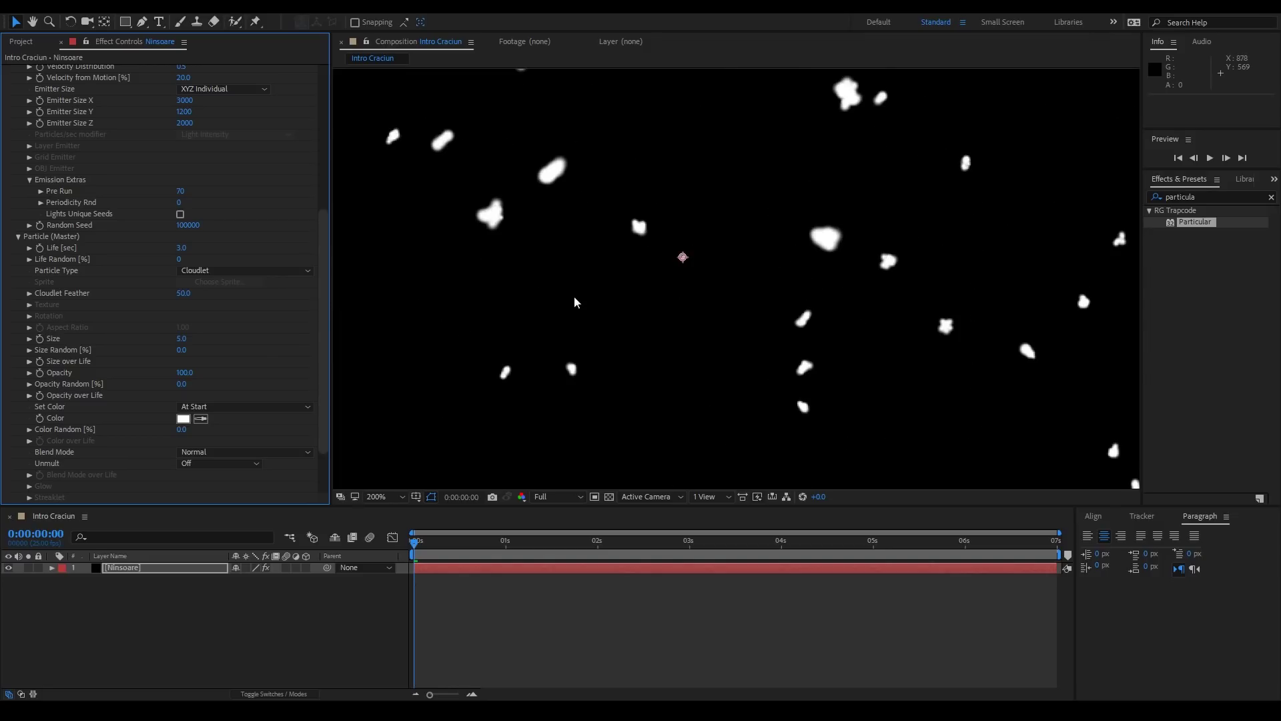
mouse_move(786, 257)
mouse_down()
mouse_move(675, 282)
mouse_move(836, 351)
mouse_up()
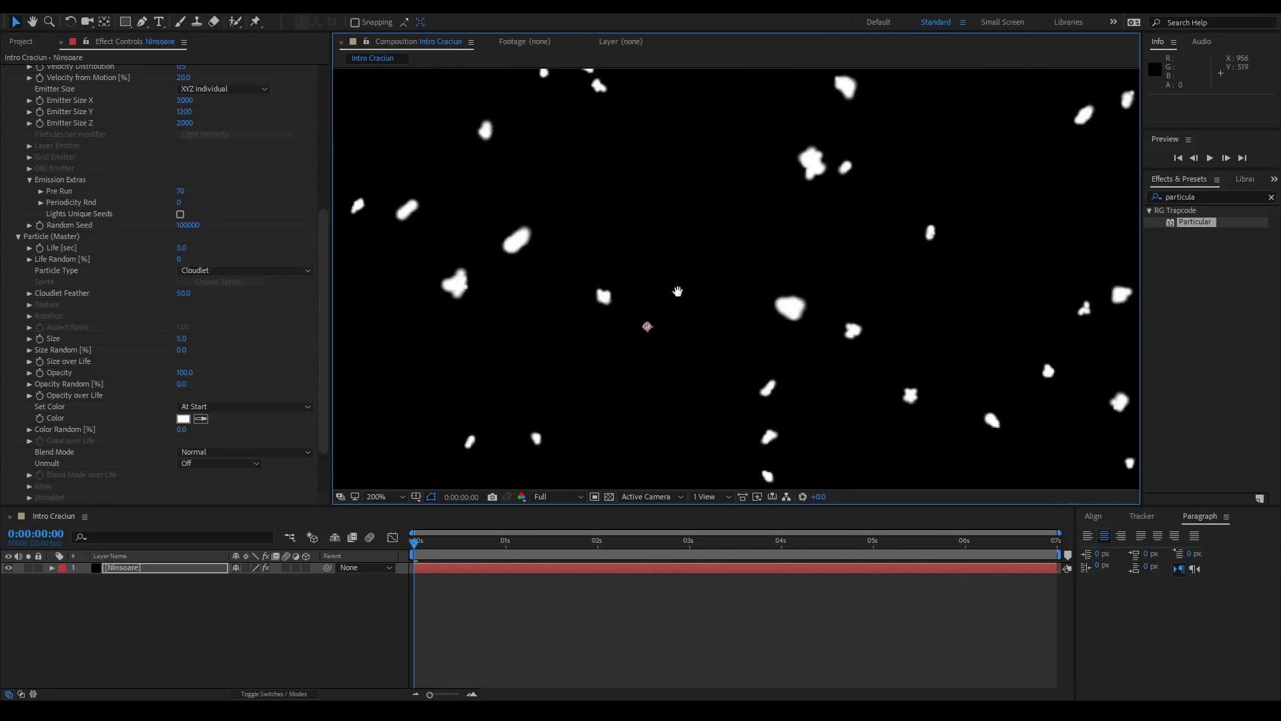
drag(818, 149, 796, 252)
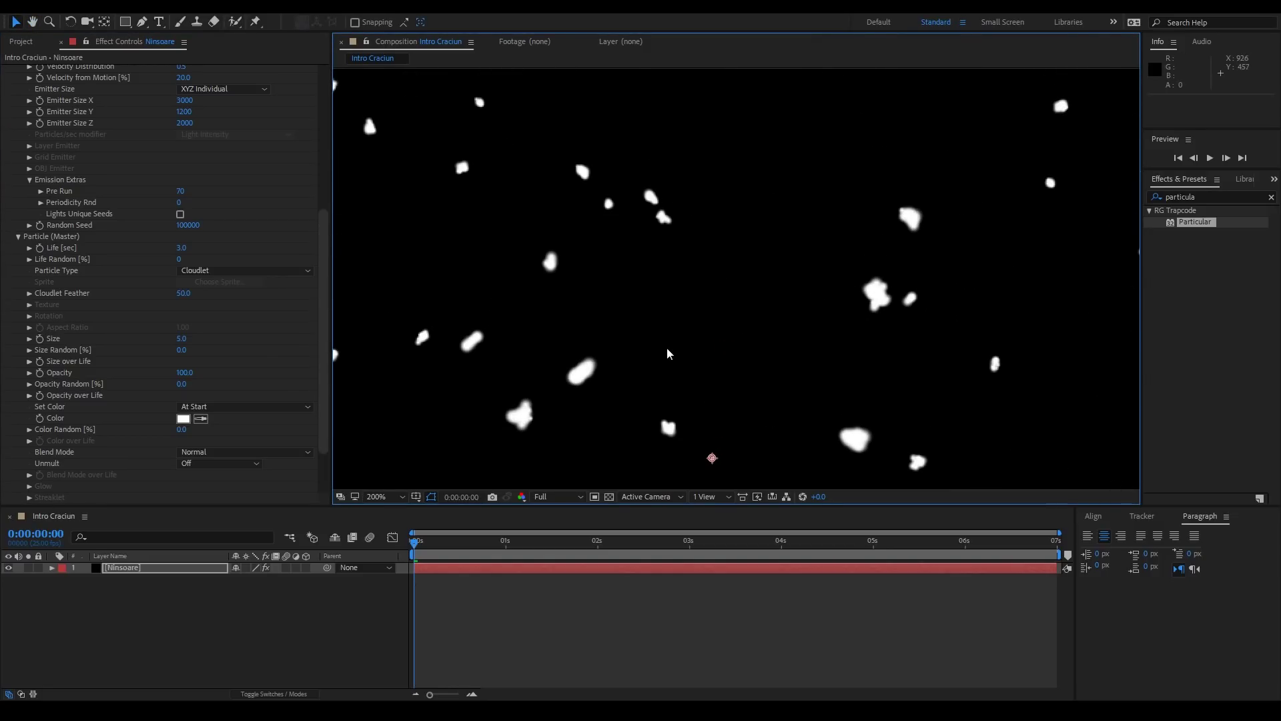
scroll(1005, 371, down, 2)
drag(796, 413, 690, 291)
scroll(737, 341, down, 2)
Preview the cloudlet particles and scrub through the animation back to the start.
key(space)
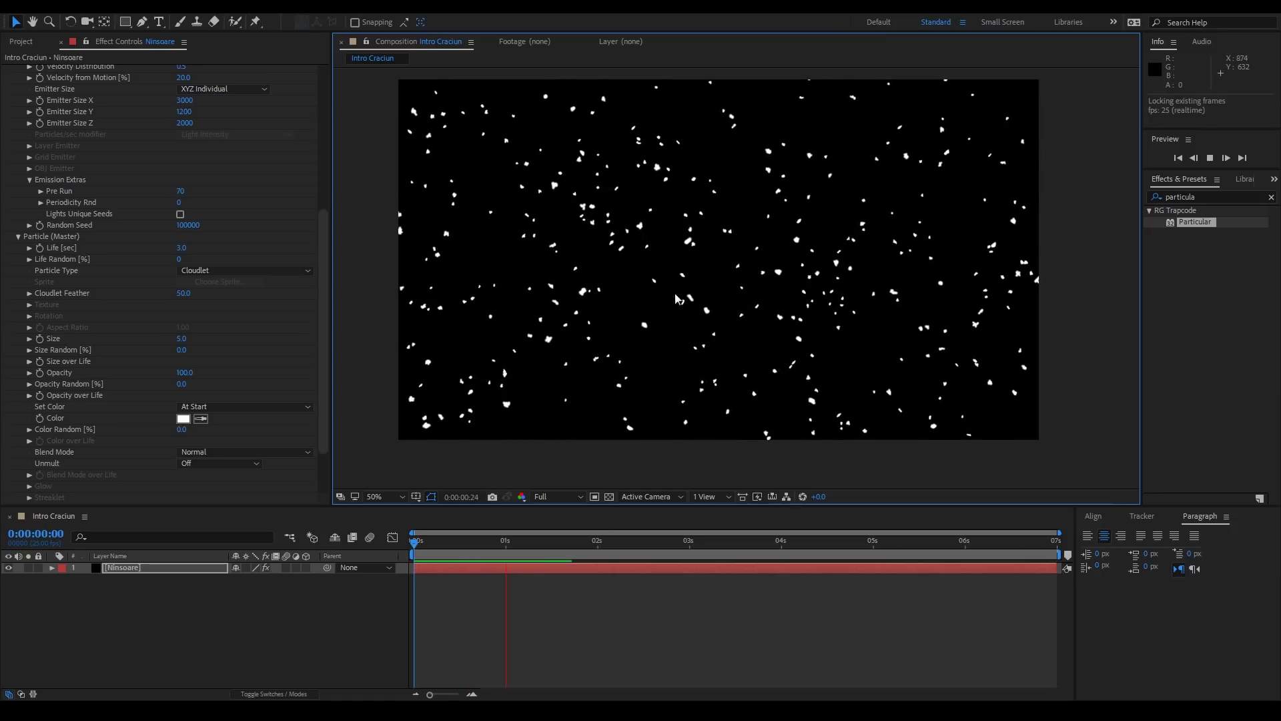
click(661, 295)
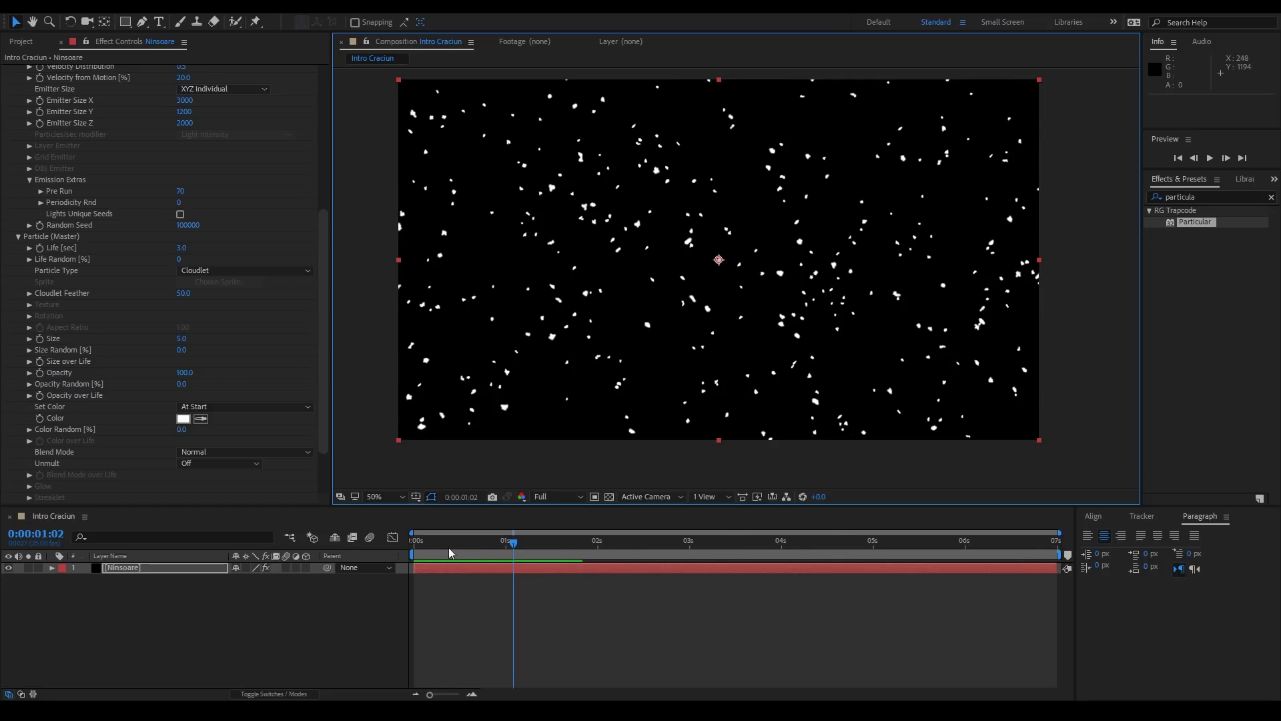
drag(430, 547, 1058, 547)
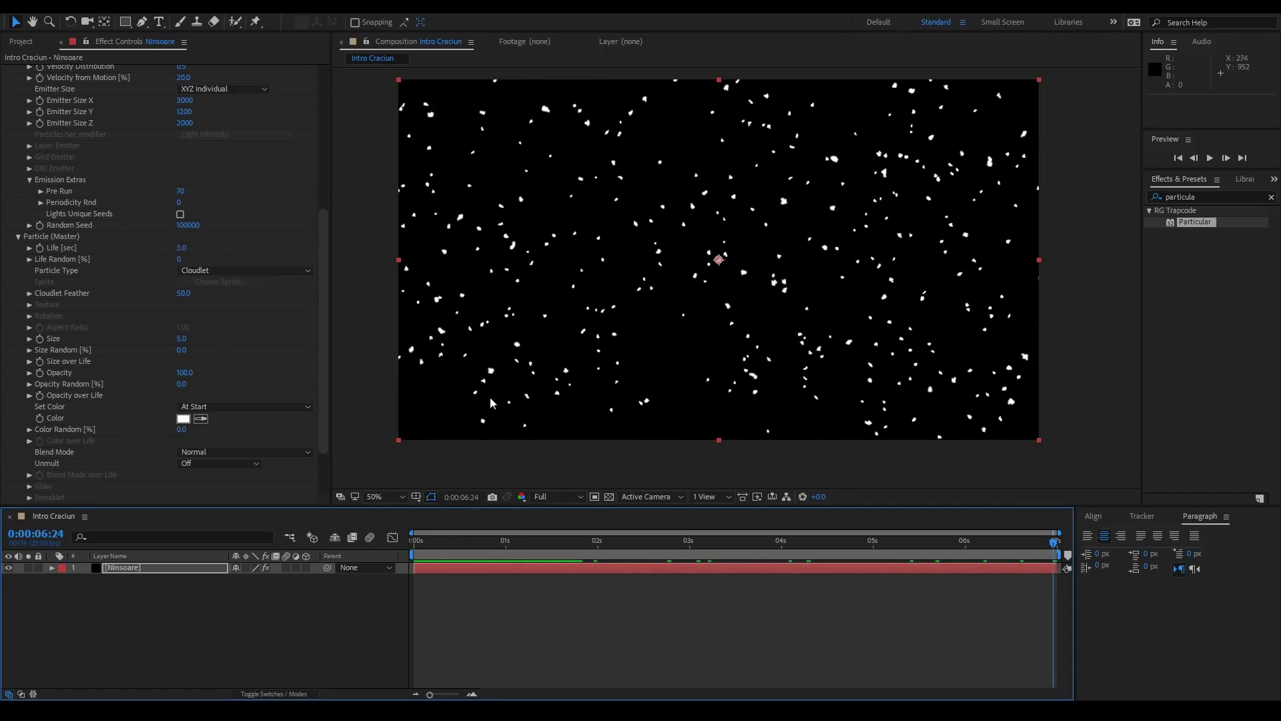
mouse_move(418, 543)
mouse_down()
mouse_move(724, 531)
mouse_move(490, 554)
mouse_up()
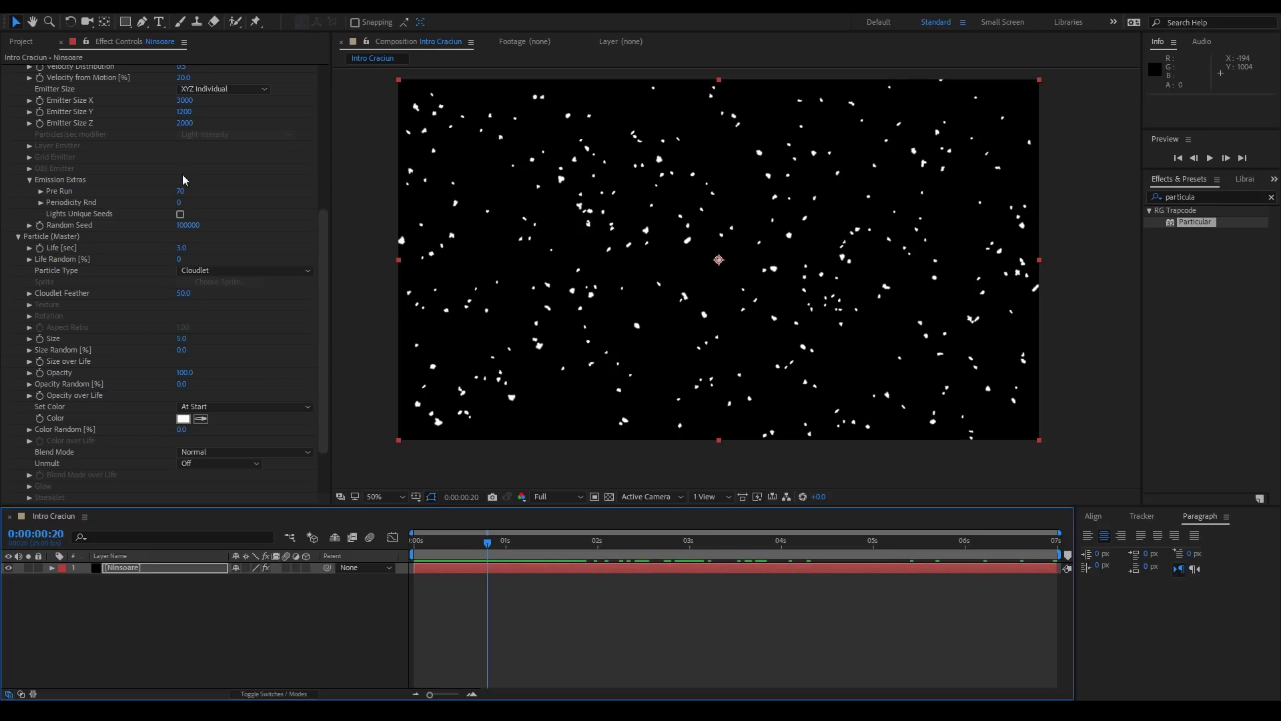
Set particle Life to 10 seconds and Size Random to 50%.
click(181, 248)
text(10)
key(Return)
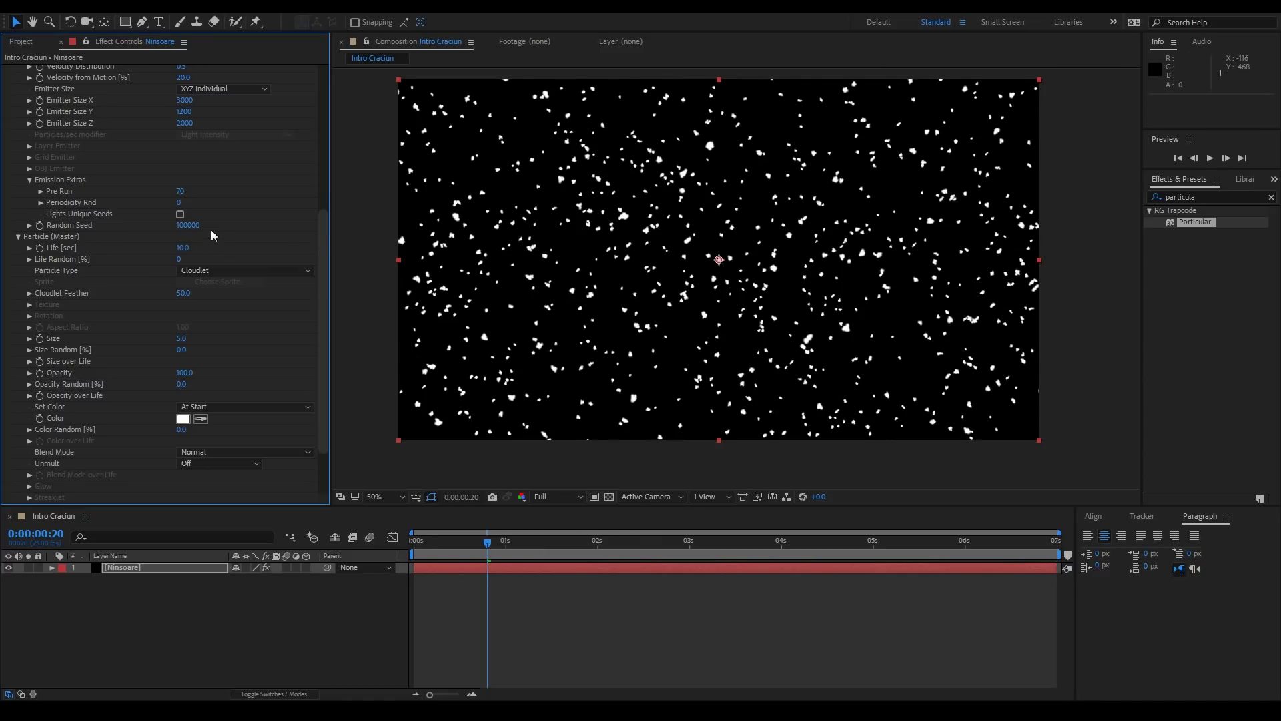
drag(322, 242, 339, 287)
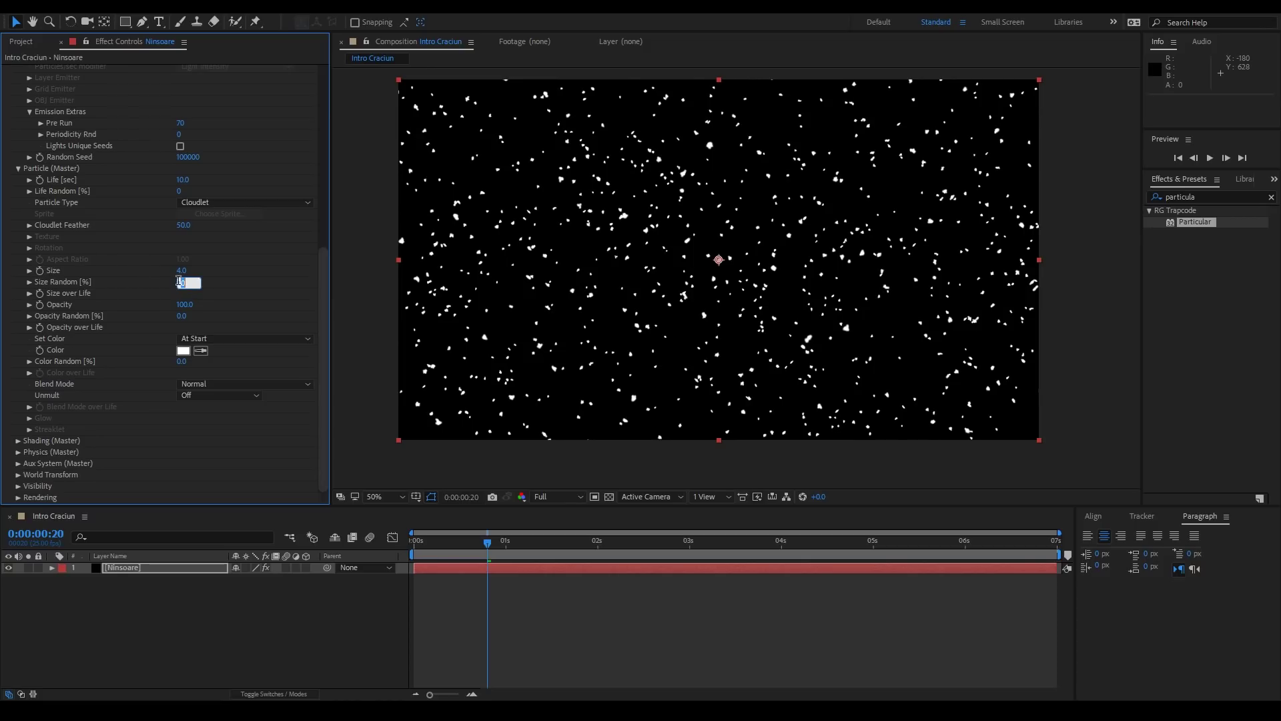
drag(180, 284, 178, 286)
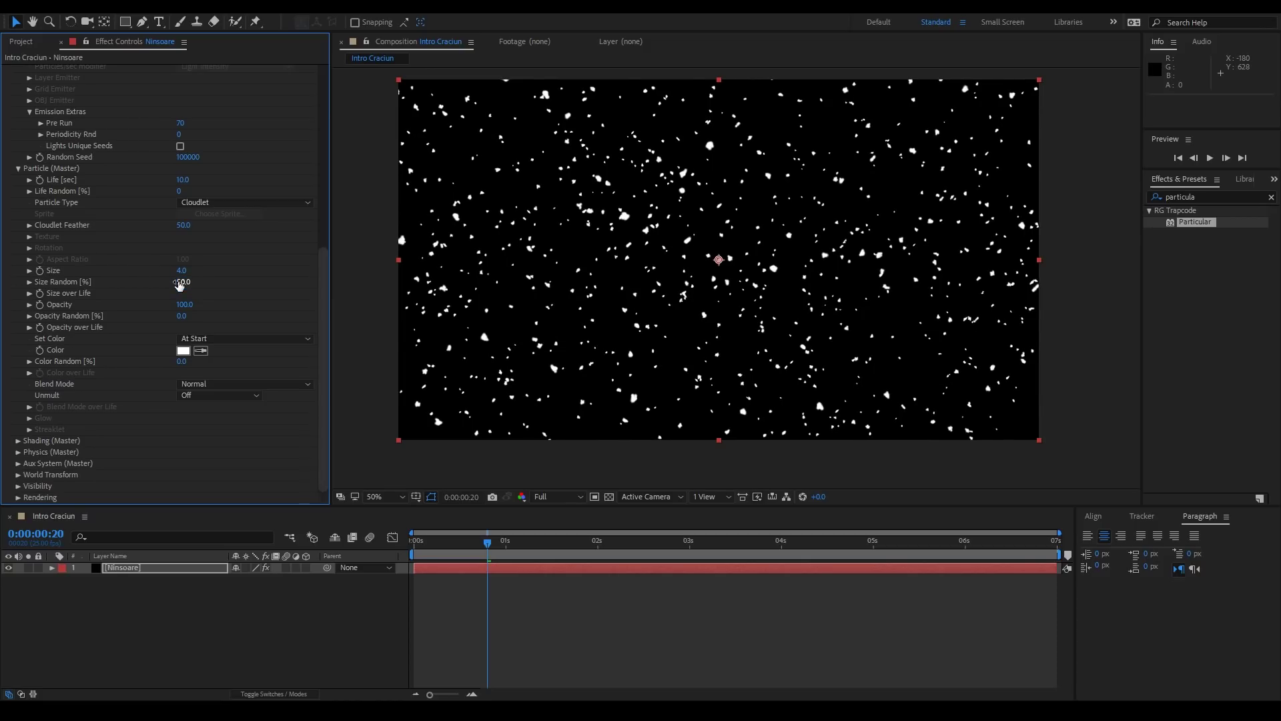
click(30, 293)
Apply the rise-then-fall preset to the Size over Life curve.
drag(330, 319, 400, 313)
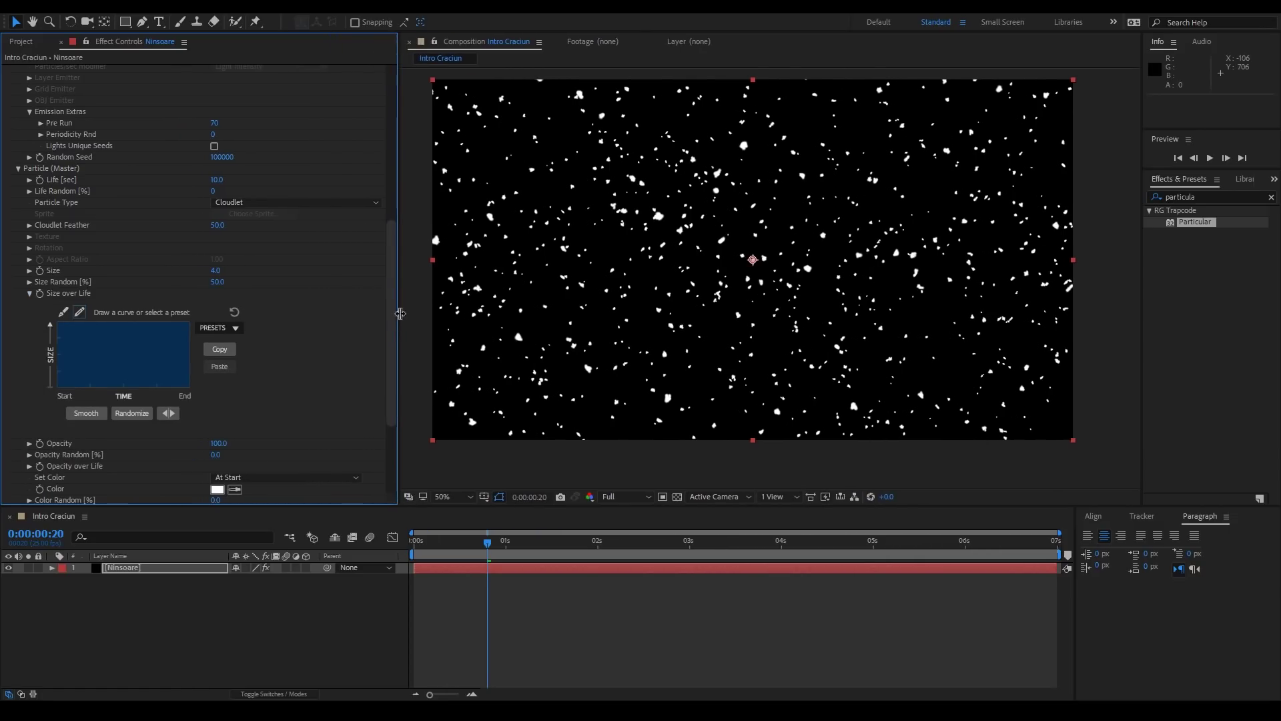
click(227, 327)
click(225, 369)
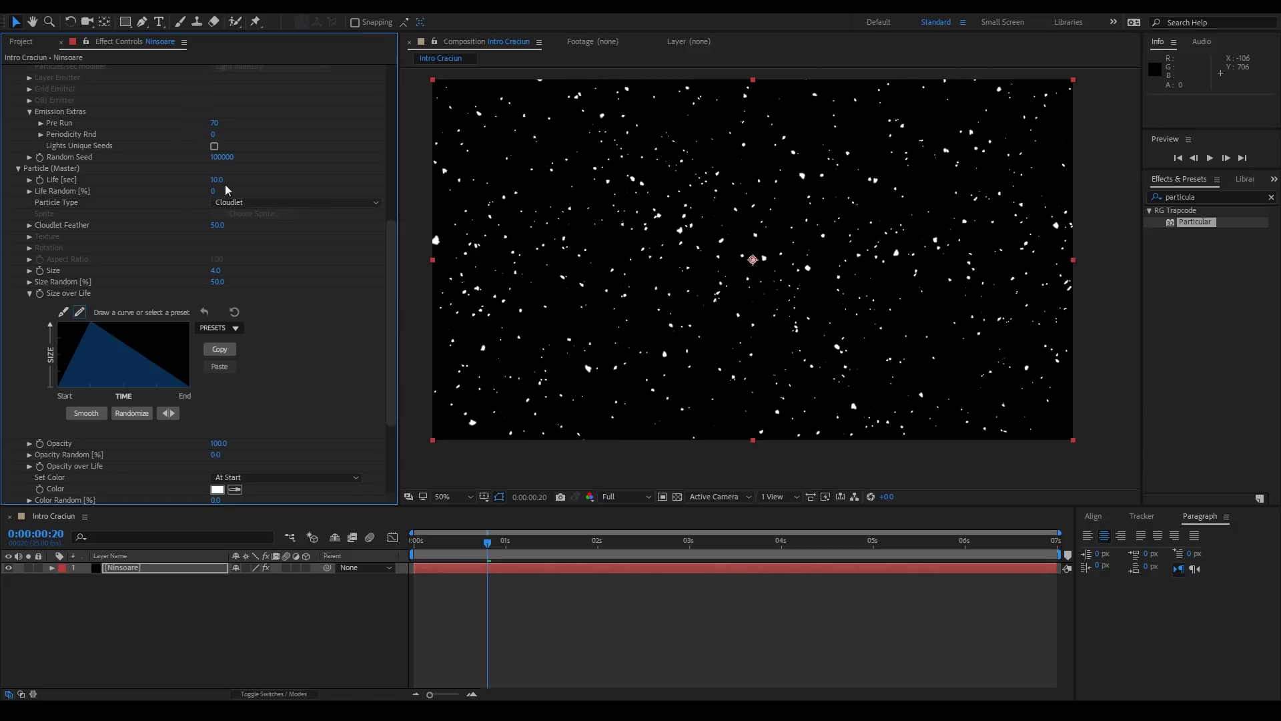
drag(393, 310, 393, 343)
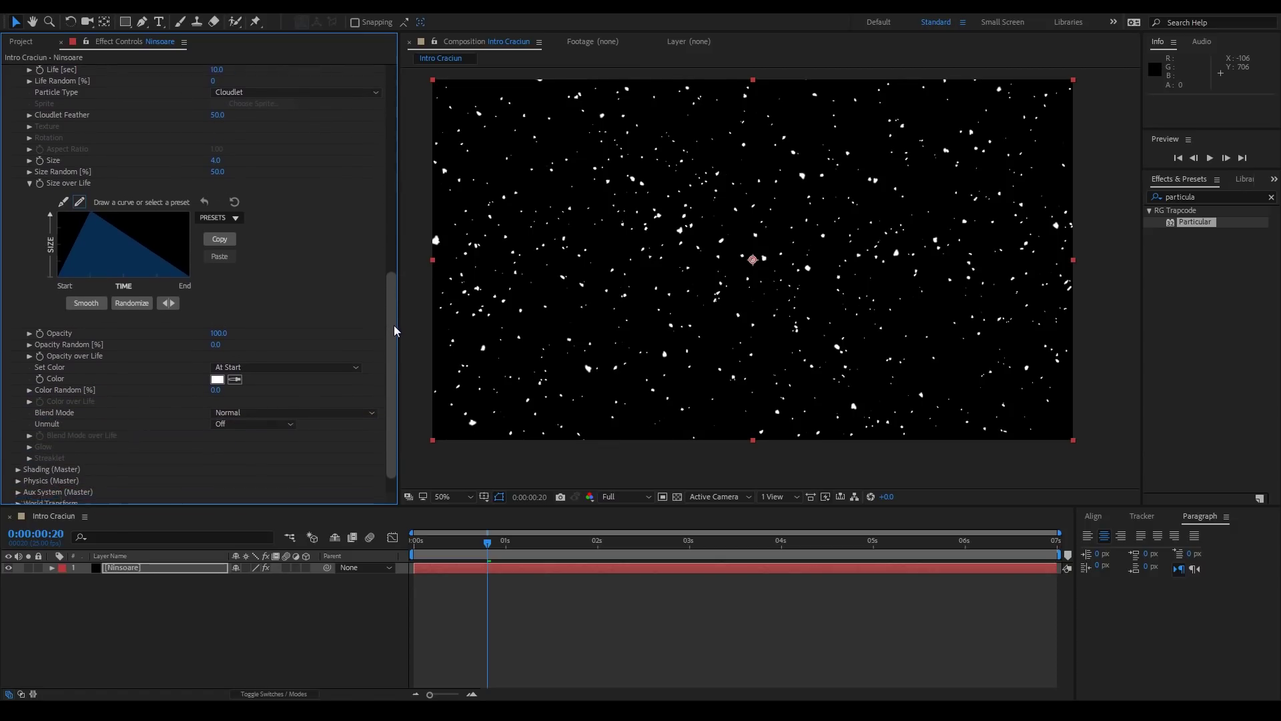
Set particle Opacity to 30 and Opacity Random to 50.
click(218, 316)
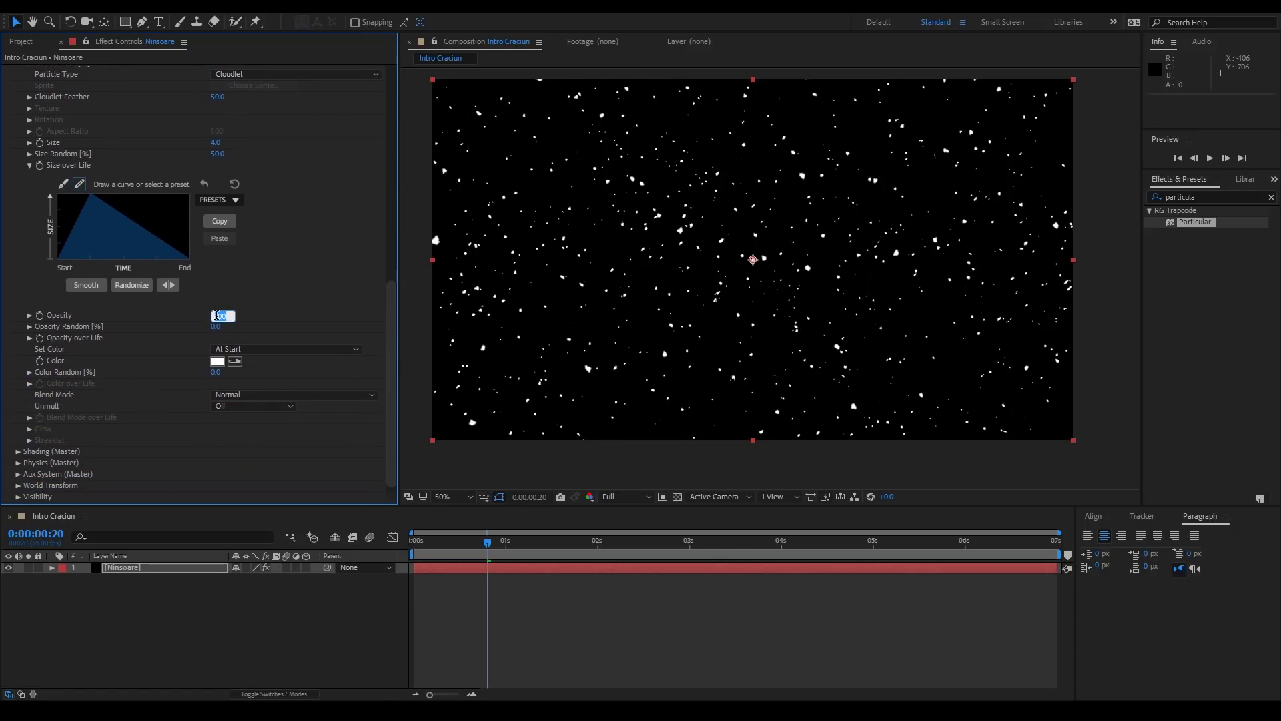
text(30)
key(Return)
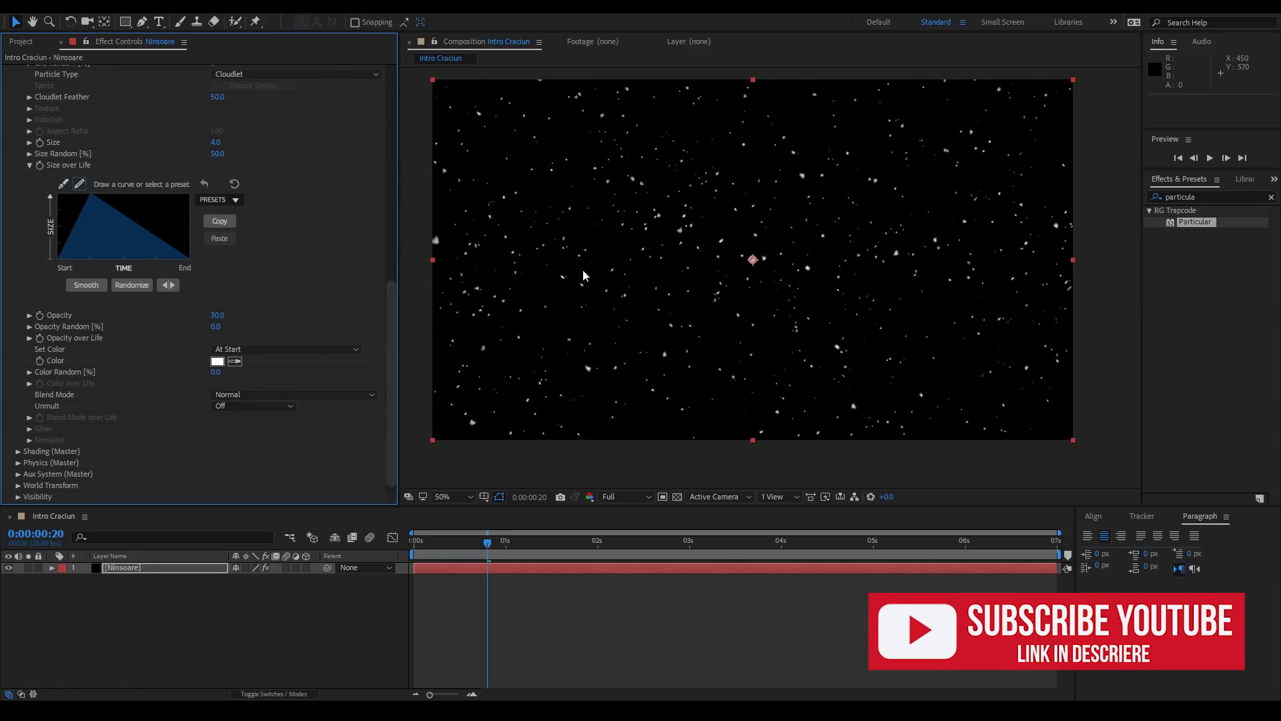
click(216, 328)
text(50)
key(Return)
scroll(389, 313, down, 1)
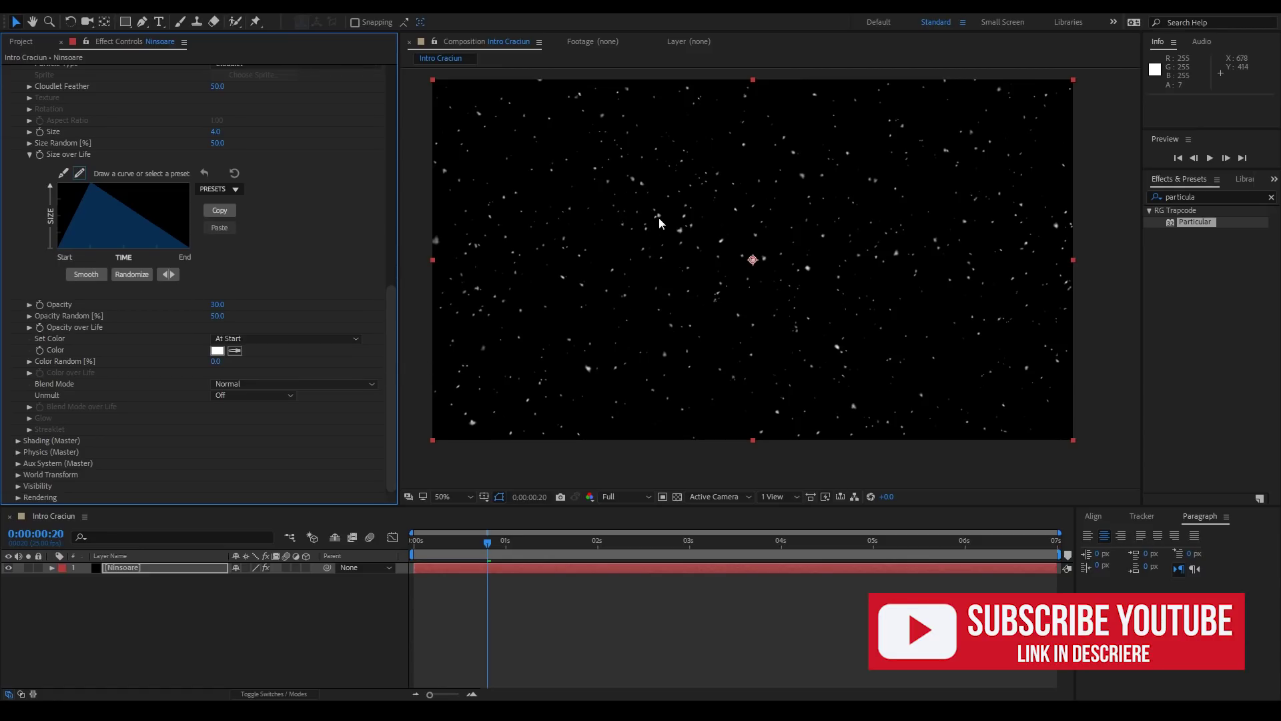
scroll(660, 226, up, 2)
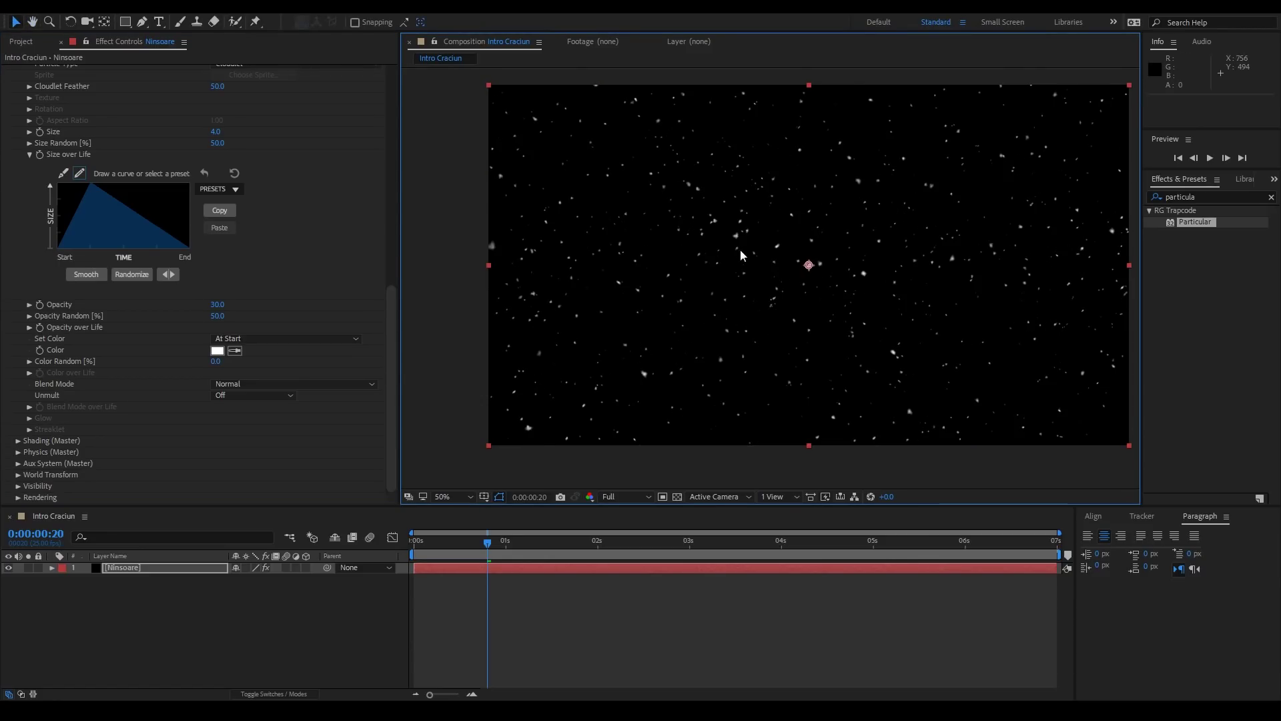
scroll(741, 250, down, 2)
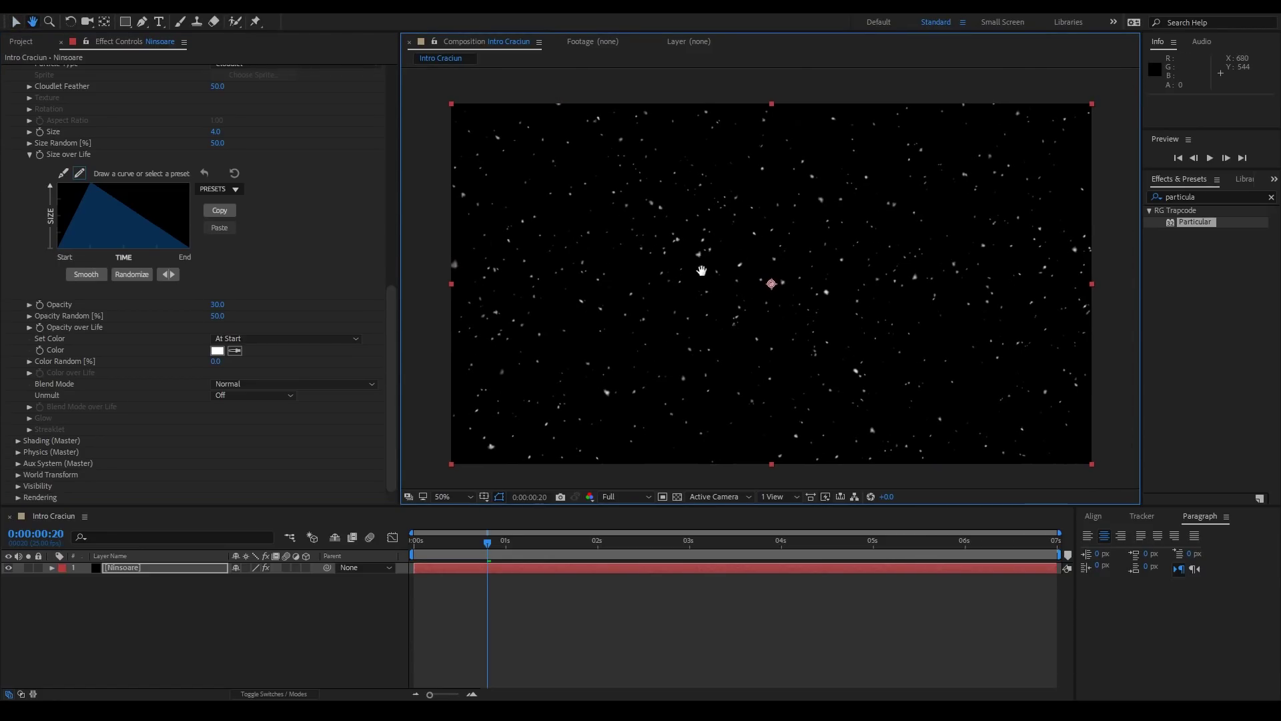
Set Physics Gravity to 20 and preview the falling particles.
click(18, 453)
scroll(16, 455, down, 1)
scroll(19, 448, down, 3)
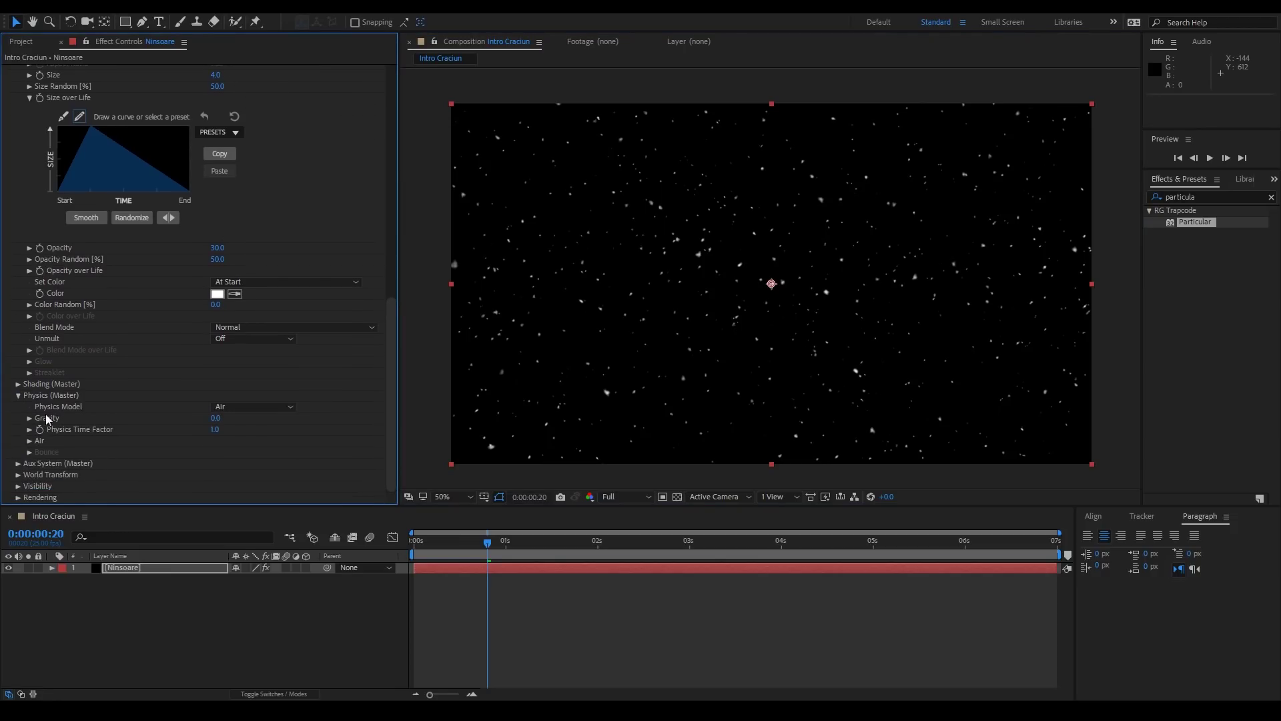
click(214, 420)
text(20)
key(Return)
key(space)
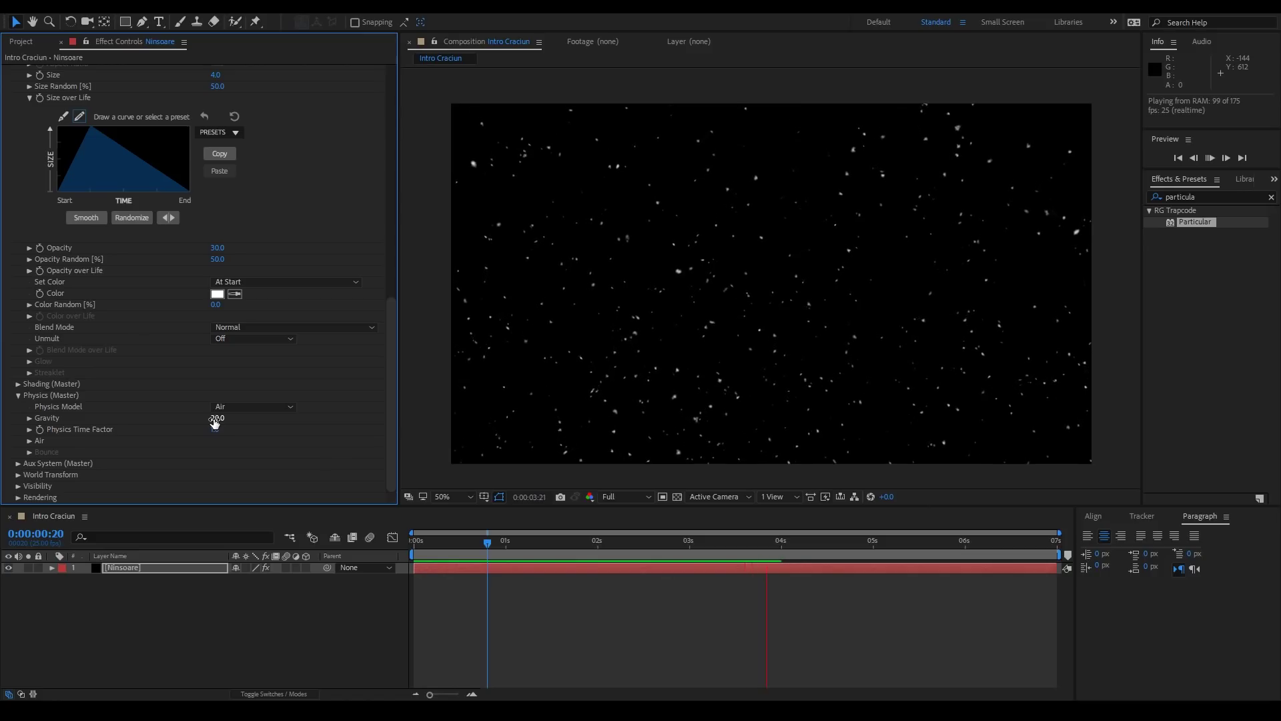
key(space)
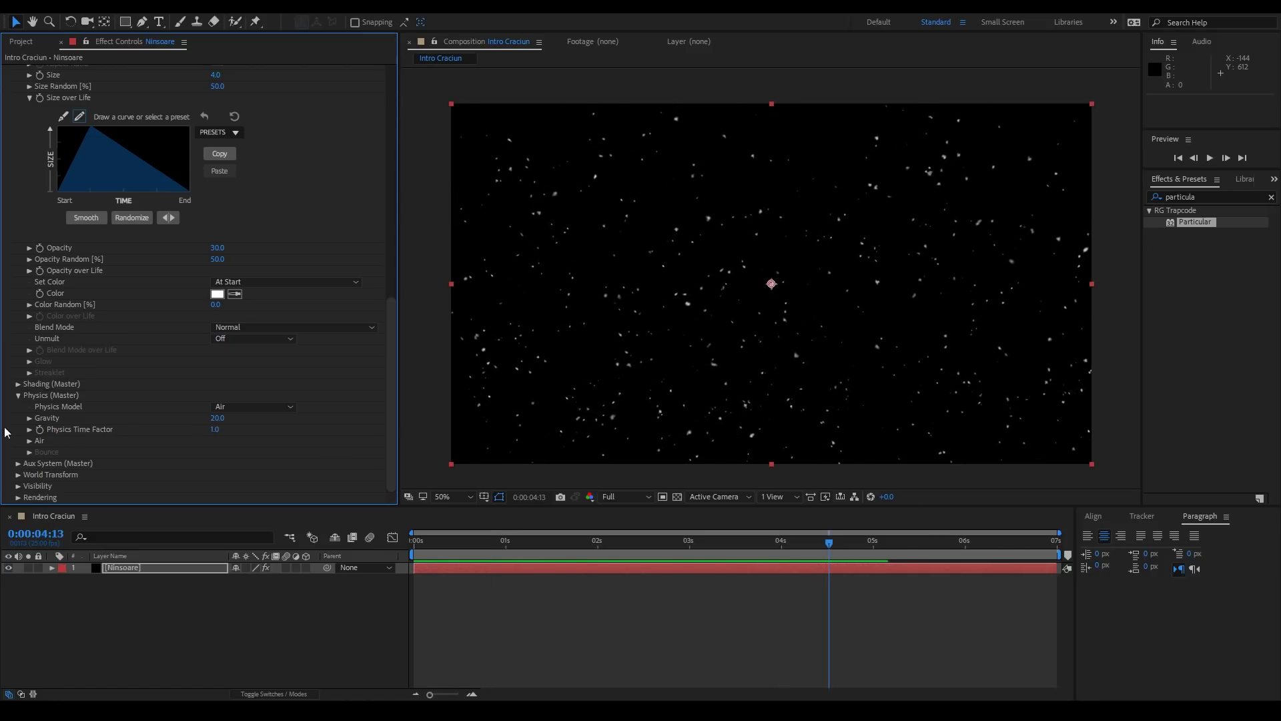
Set the Air physics Wind Y to 20.
click(29, 441)
scroll(63, 427, down, 3)
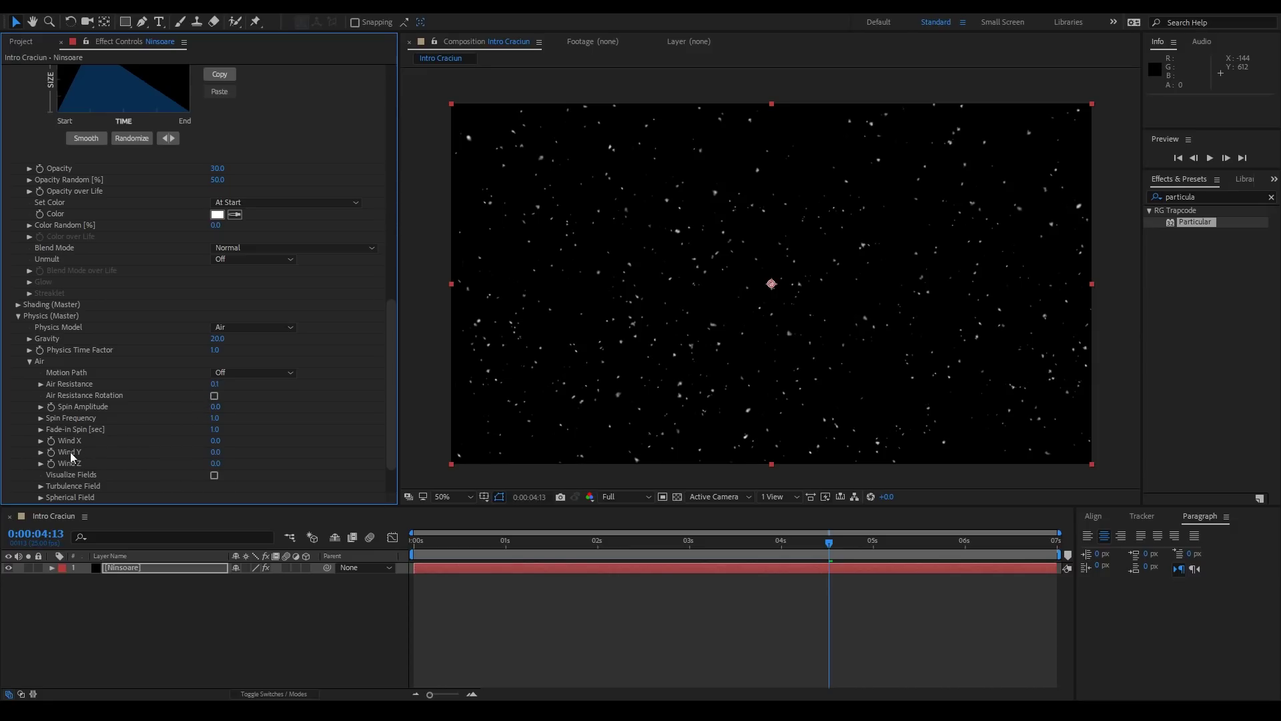
click(214, 453)
text(20)
key(Return)
Try Turbulence Field Affect Position values of 30 and 818, previewing the snow motion.
drag(392, 339, 391, 378)
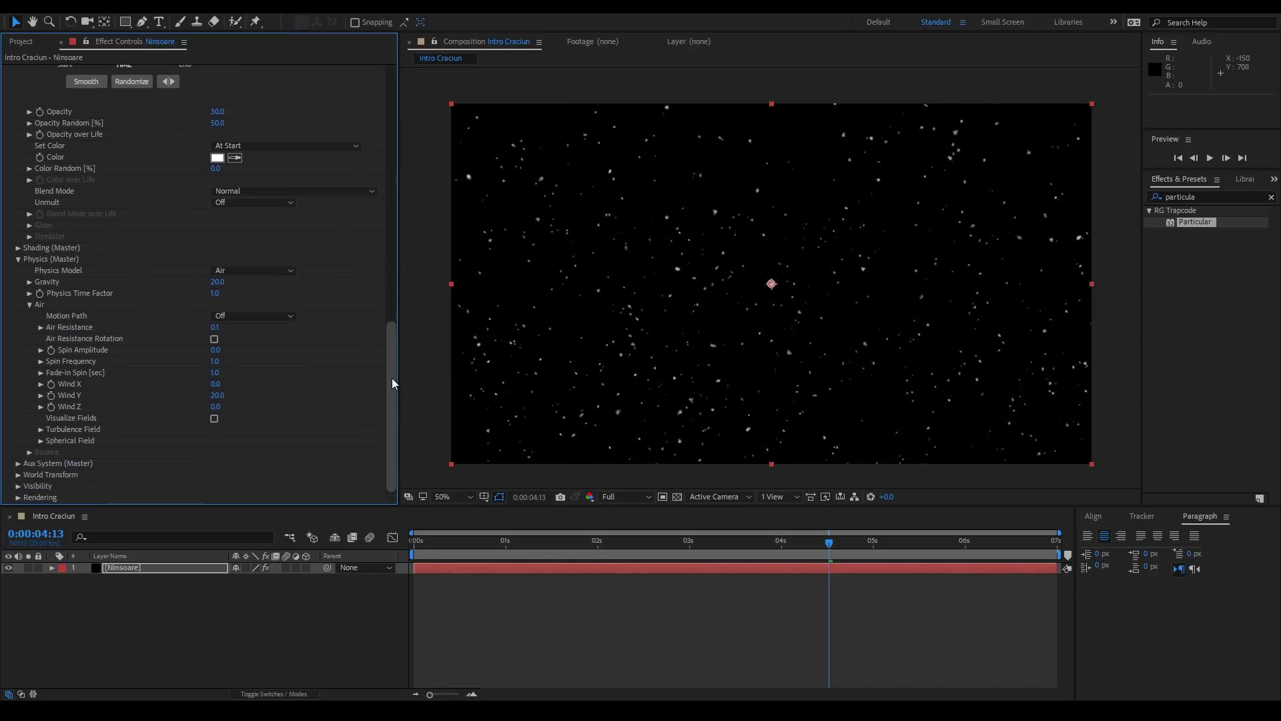
click(40, 430)
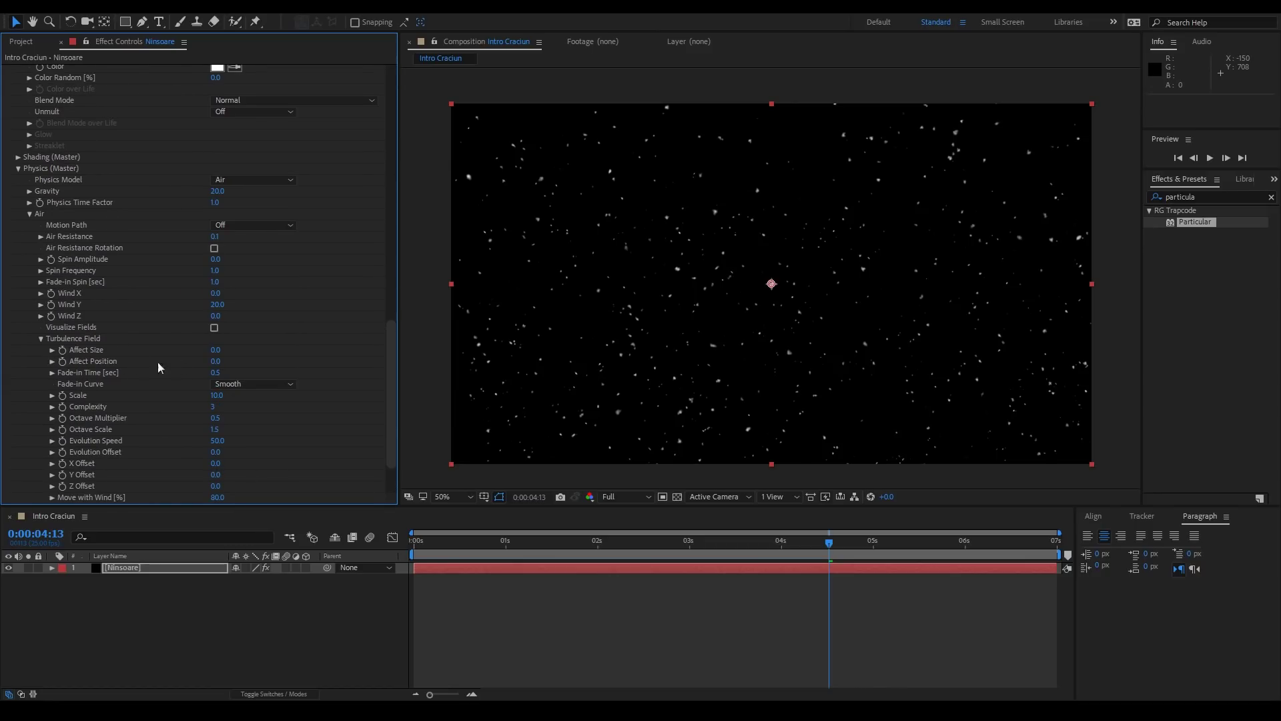
click(217, 361)
text(30)
key(Return)
key(space)
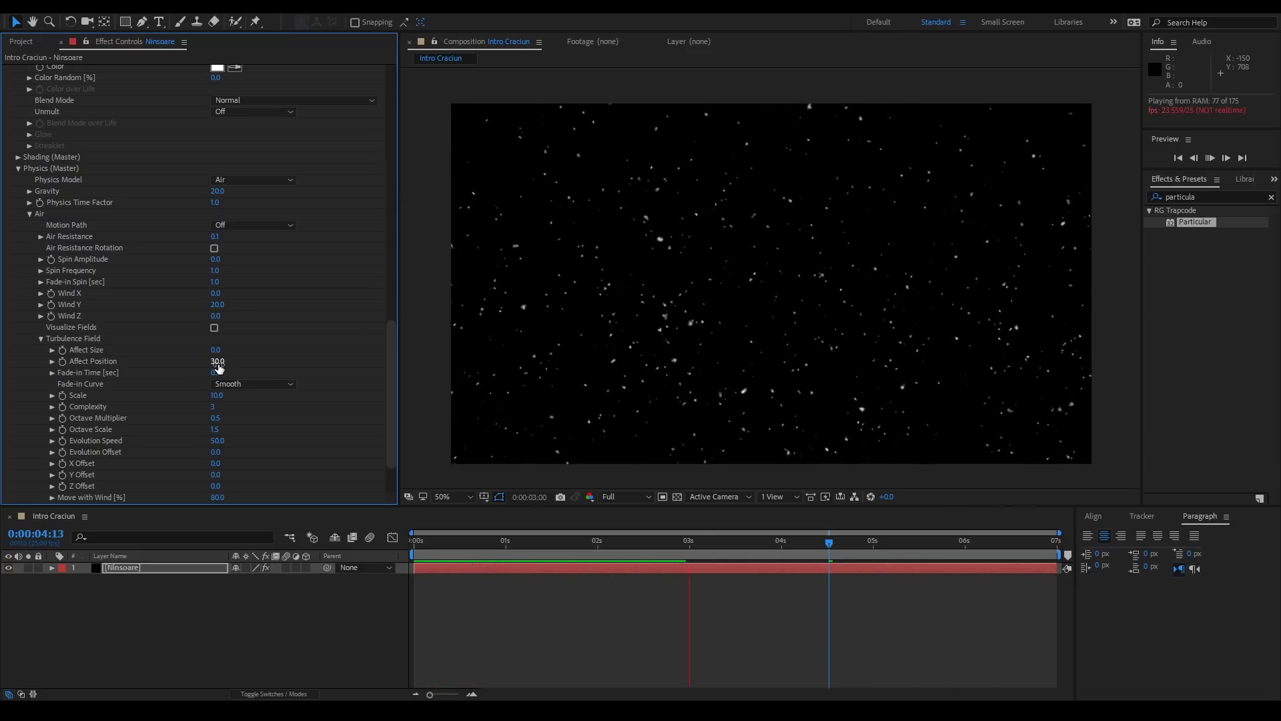
drag(218, 361, 529, 303)
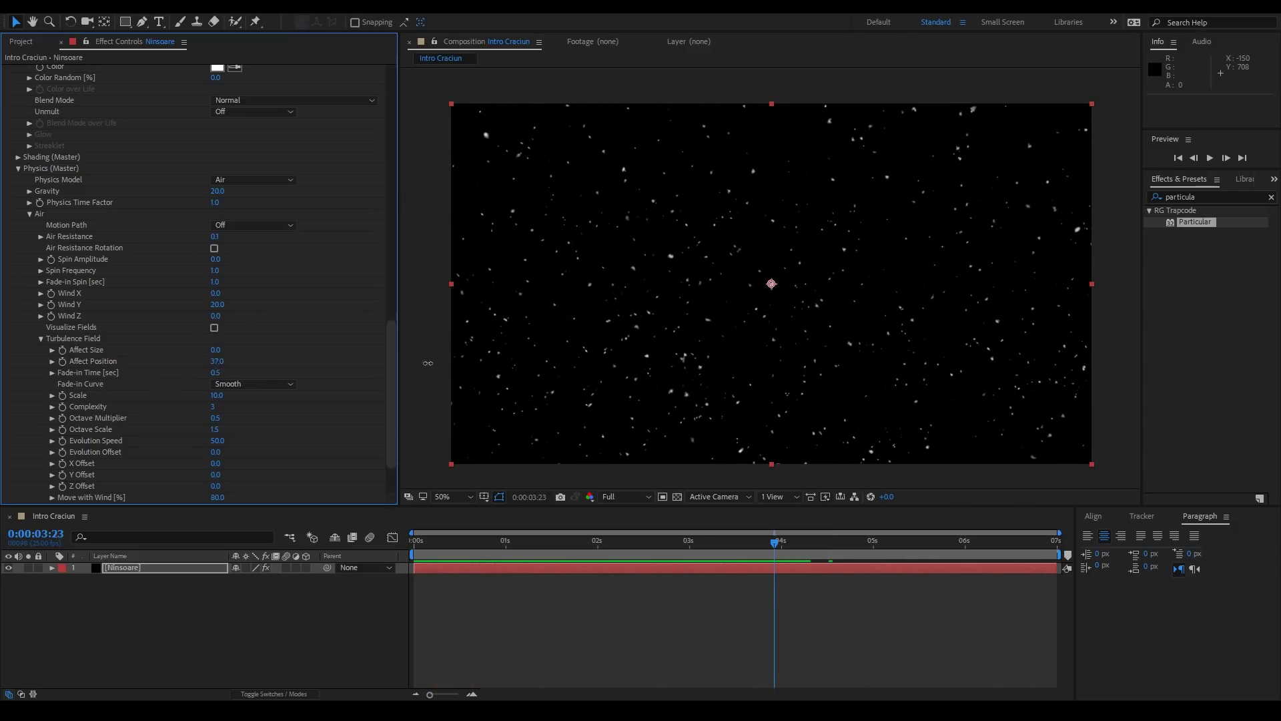
key(space)
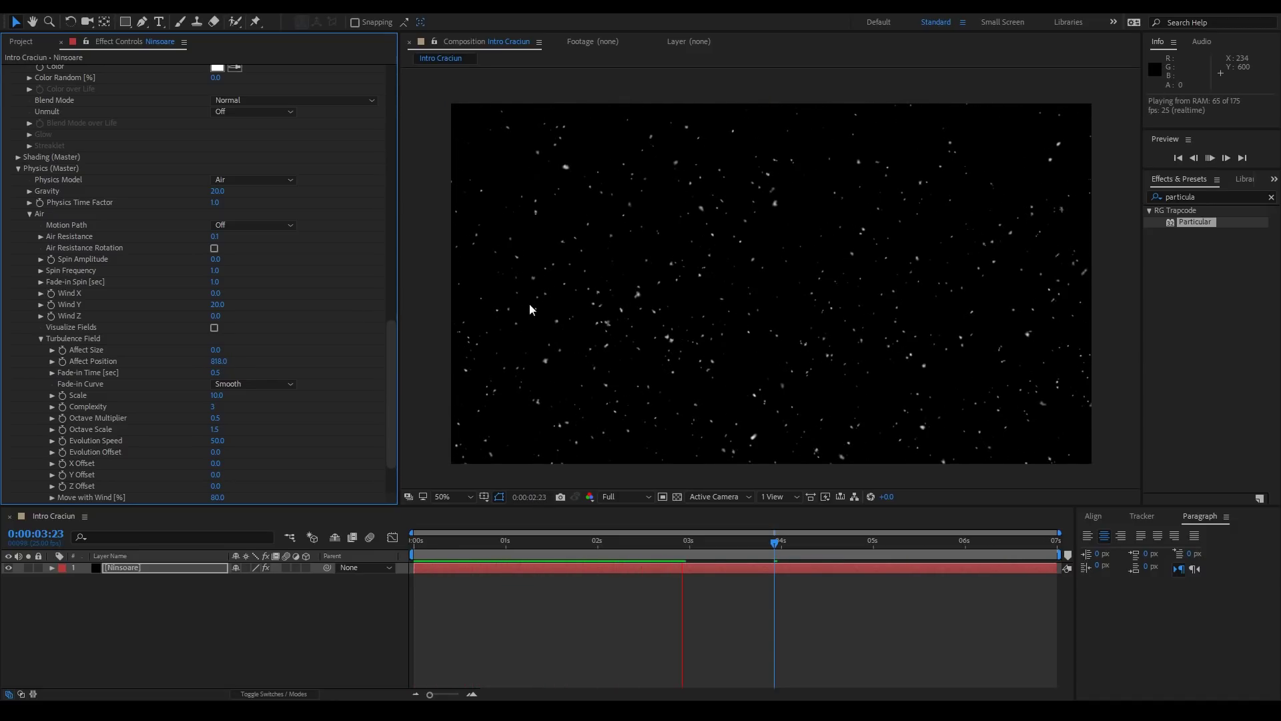
key(space)
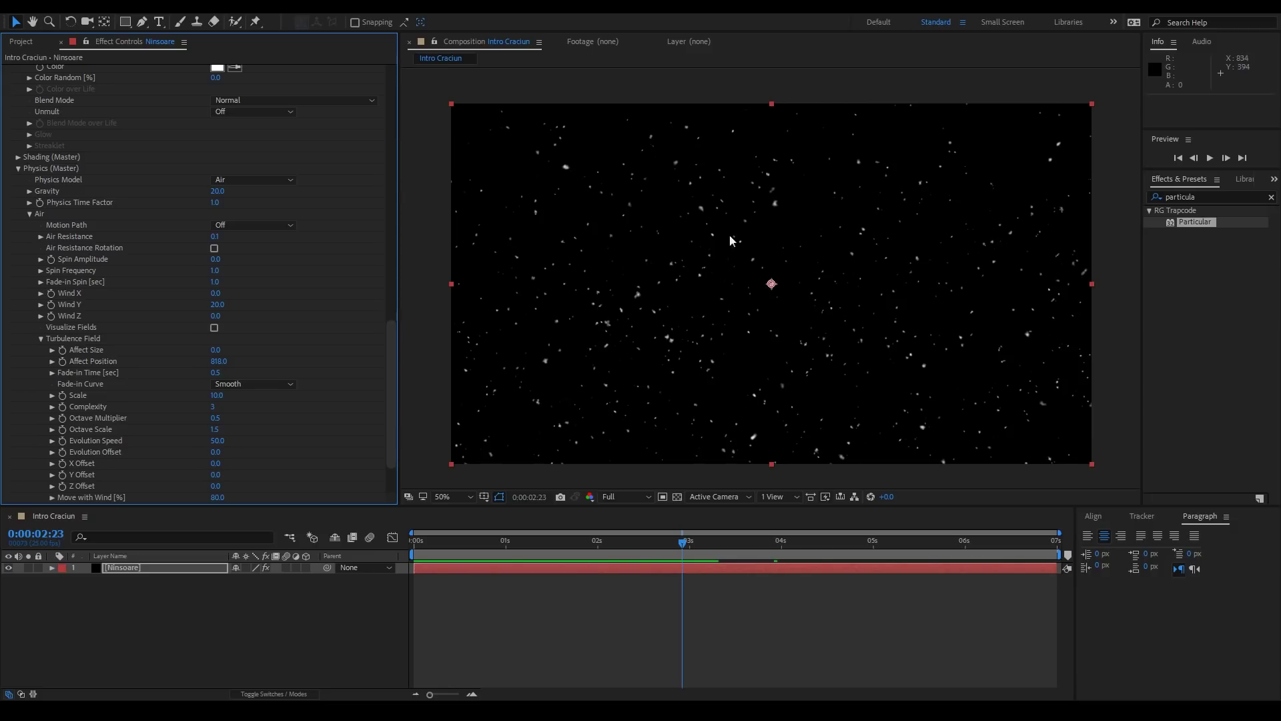
Preview from near the start, then settle turbulence Affect Position at 30.
mouse_move(635, 551)
mouse_down()
mouse_move(442, 562)
mouse_move(619, 570)
mouse_move(400, 555)
mouse_up()
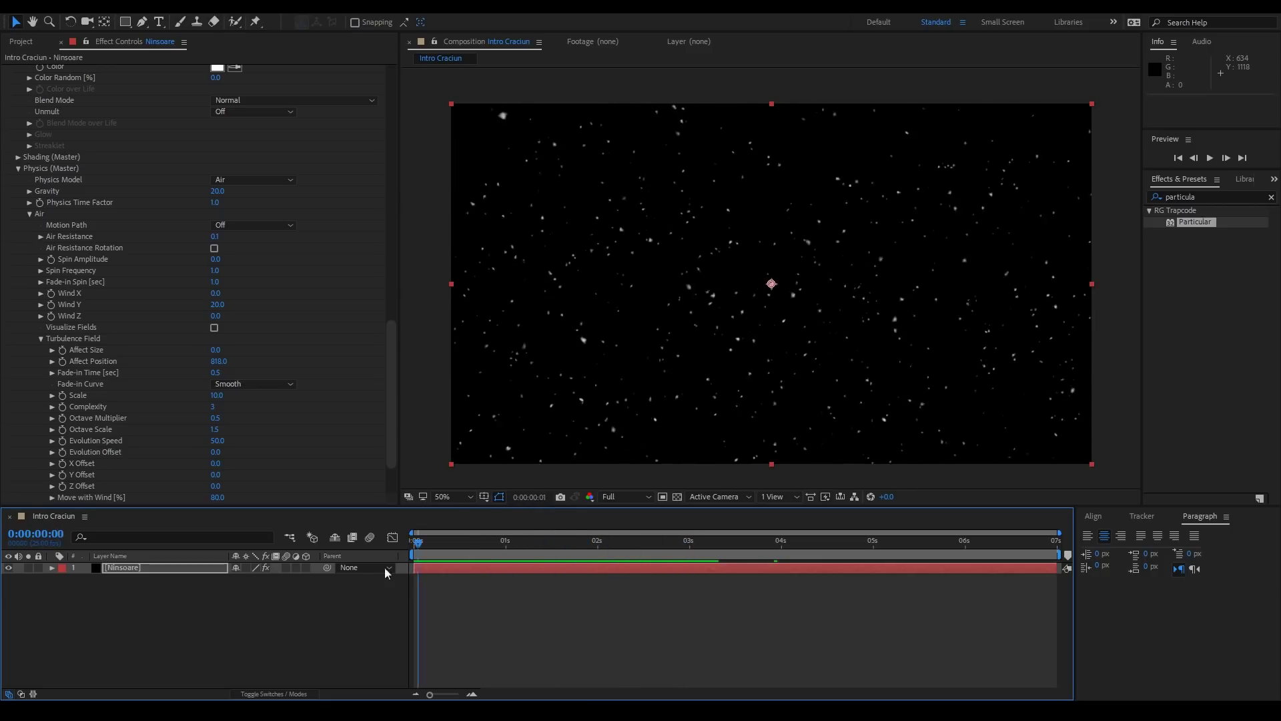
key(space)
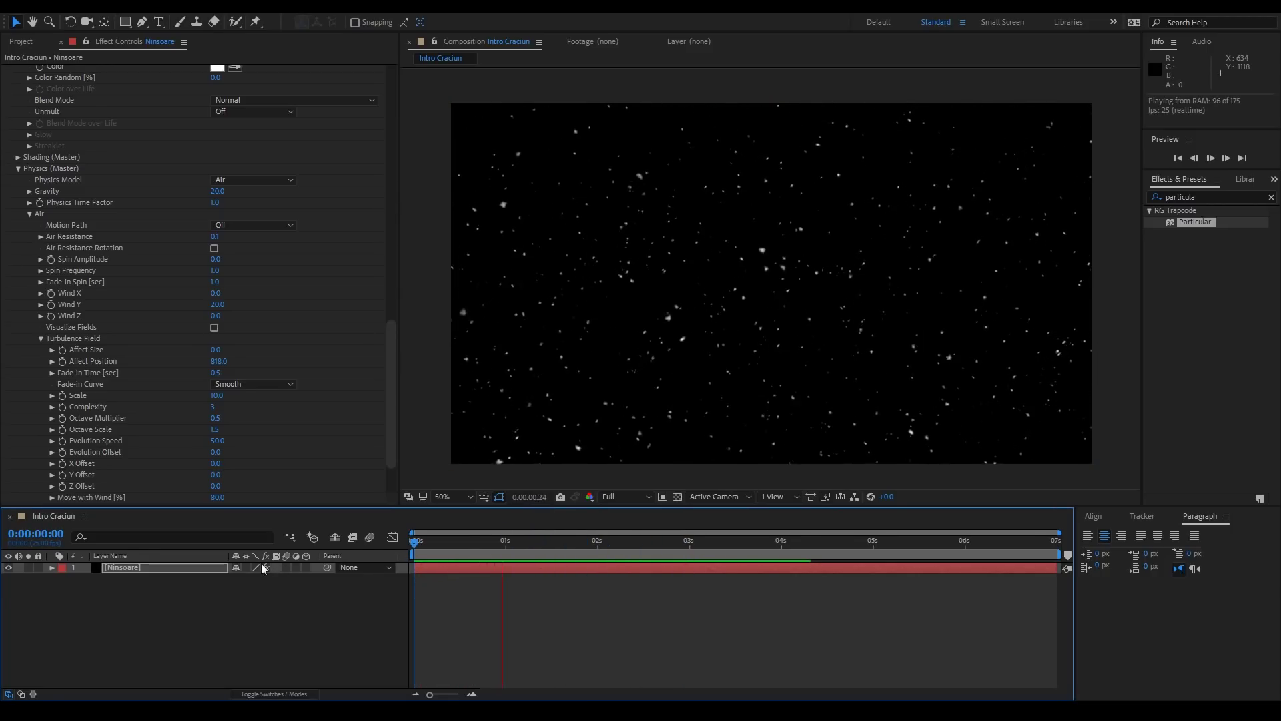
key(space)
click(219, 361)
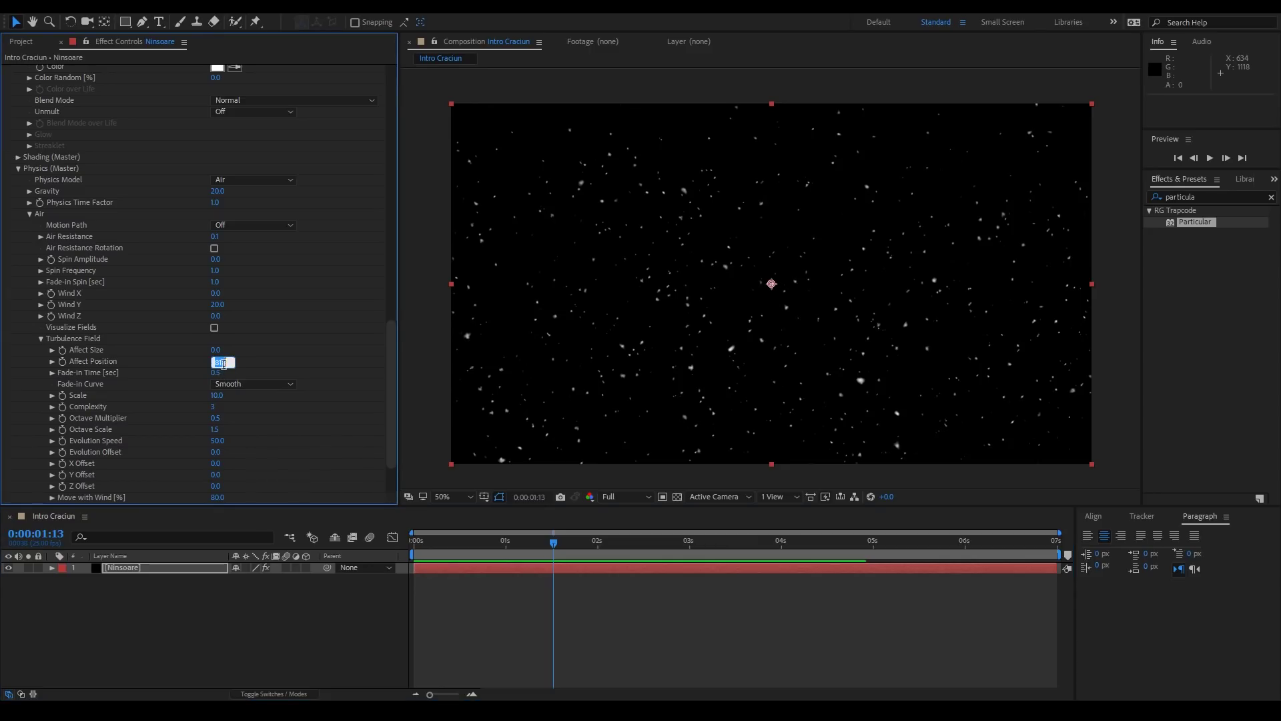
text(30)
key(Return)
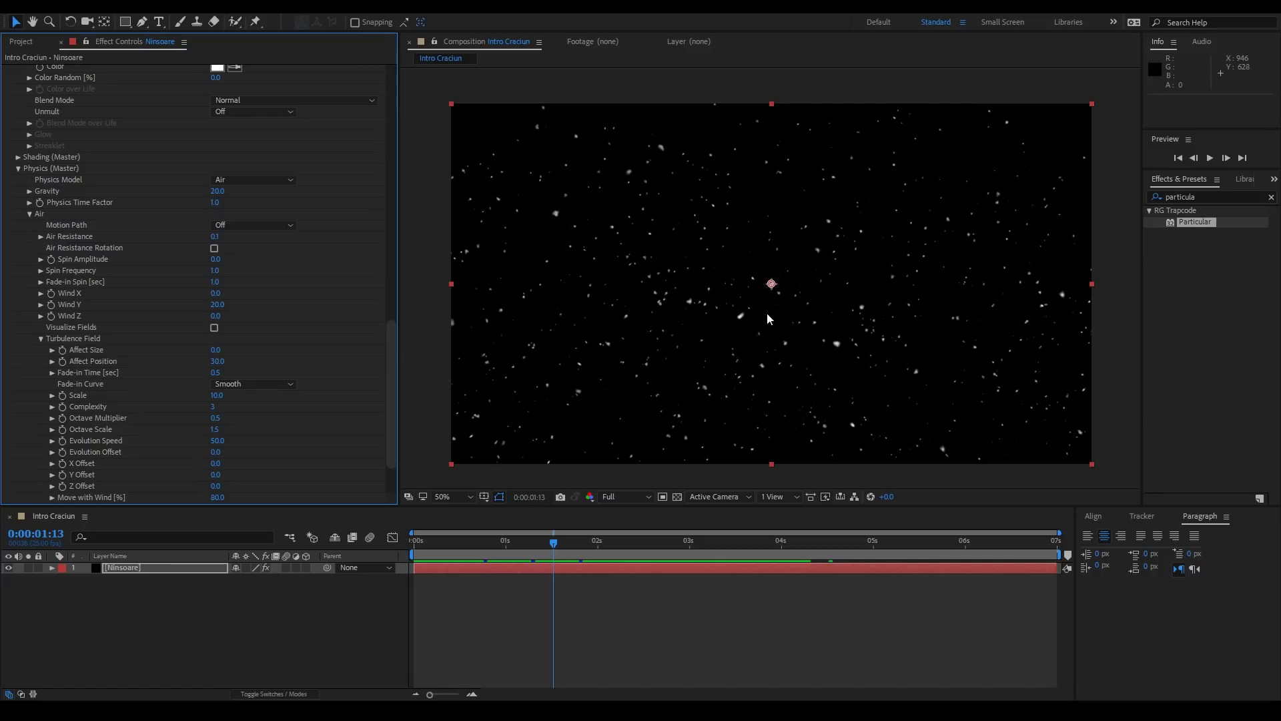
drag(392, 373, 394, 130)
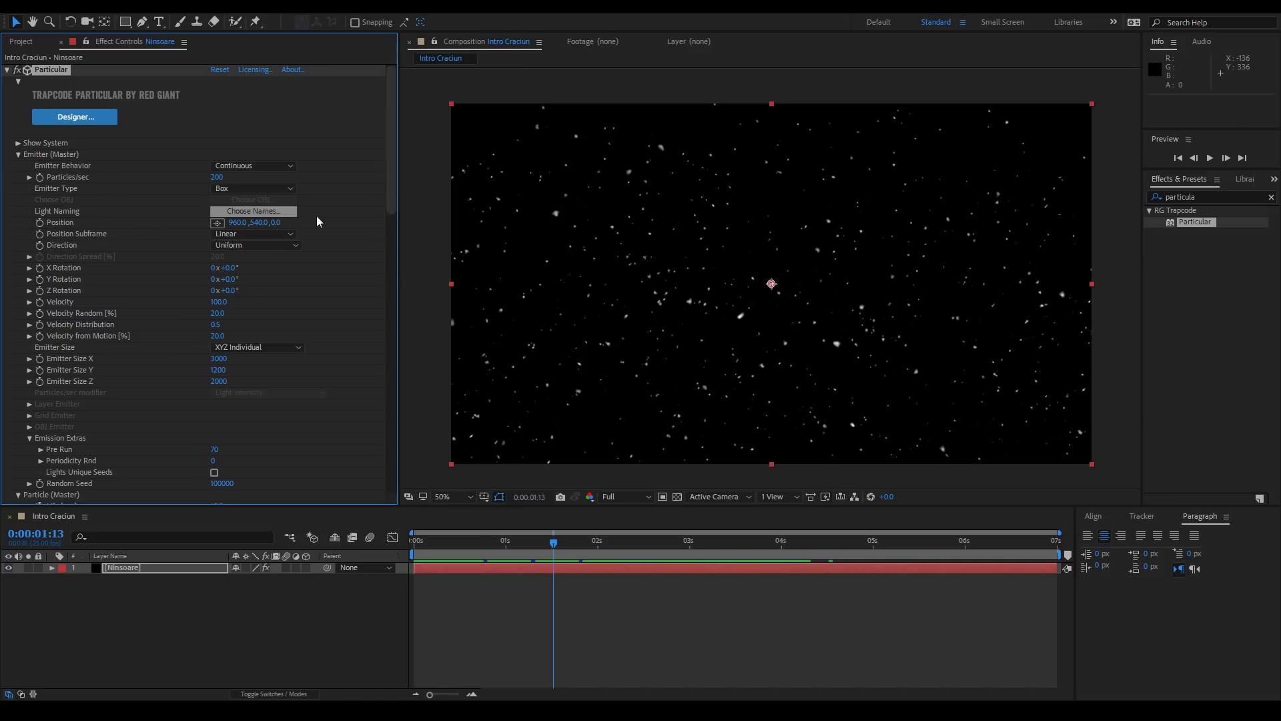
Raise the Particular emitter Position to 960, 110 and preview the snowfall.
drag(267, 218, 43, 339)
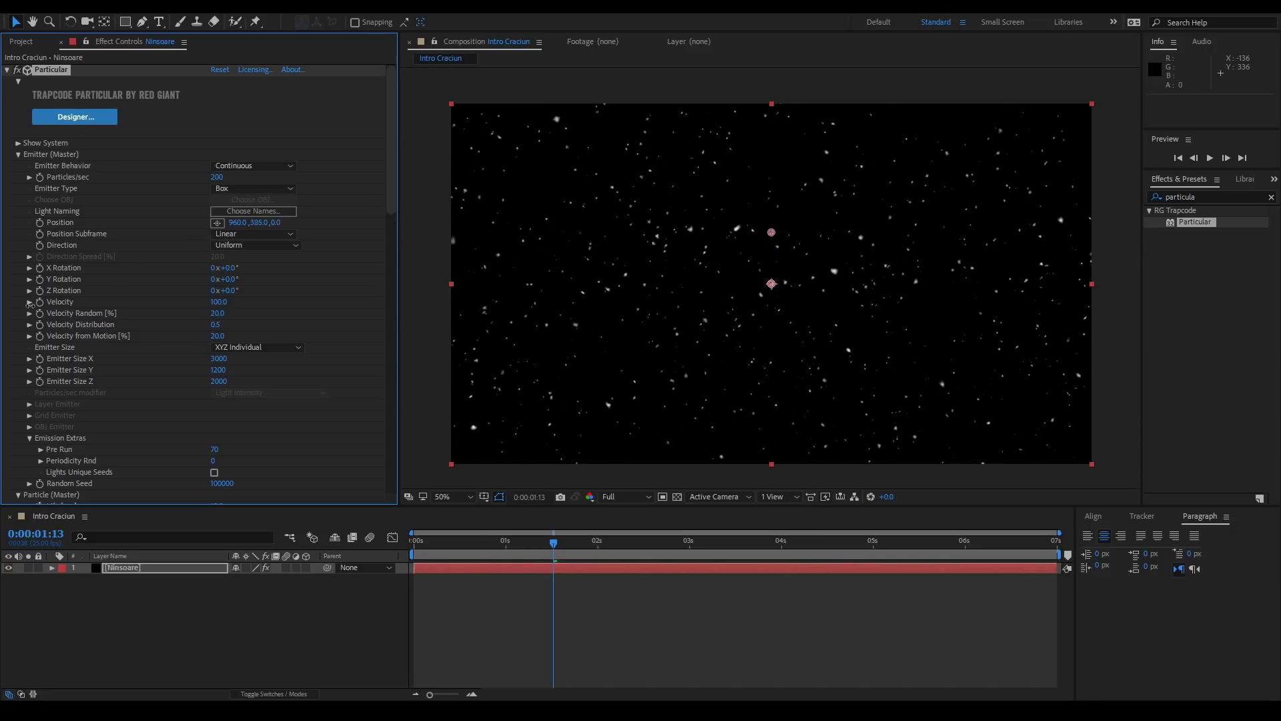
drag(260, 223, 3, 330)
drag(3, 335, 33, 339)
key(space)
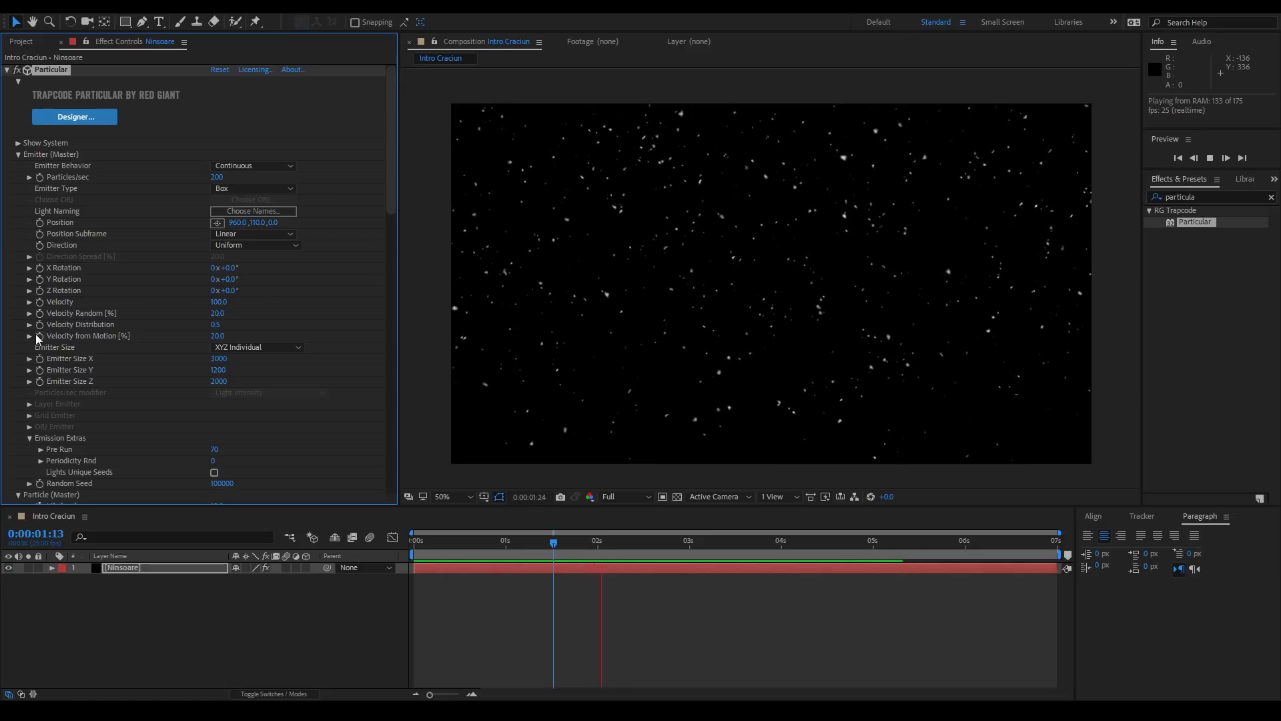
key(space)
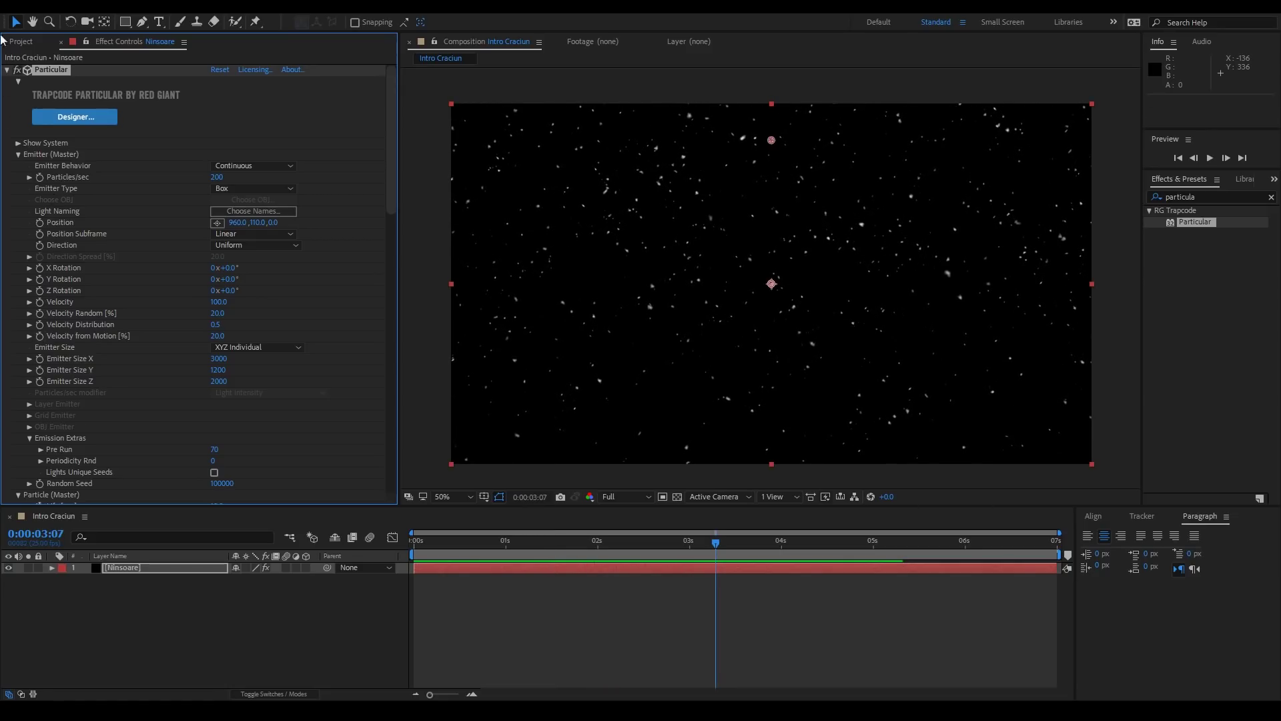
click(6, 71)
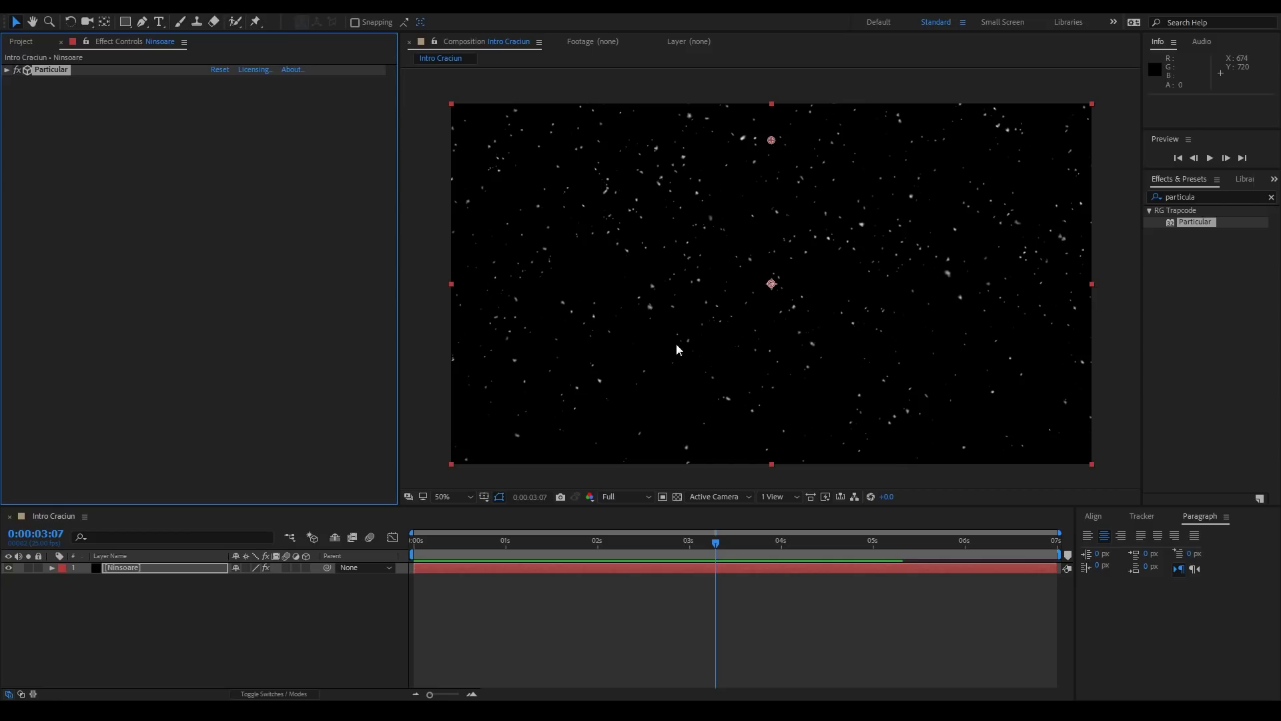
Add a new Camera 1 layer with the Custom preset above Ninsoare.
right_click(134, 591)
mouse_move(201, 441)
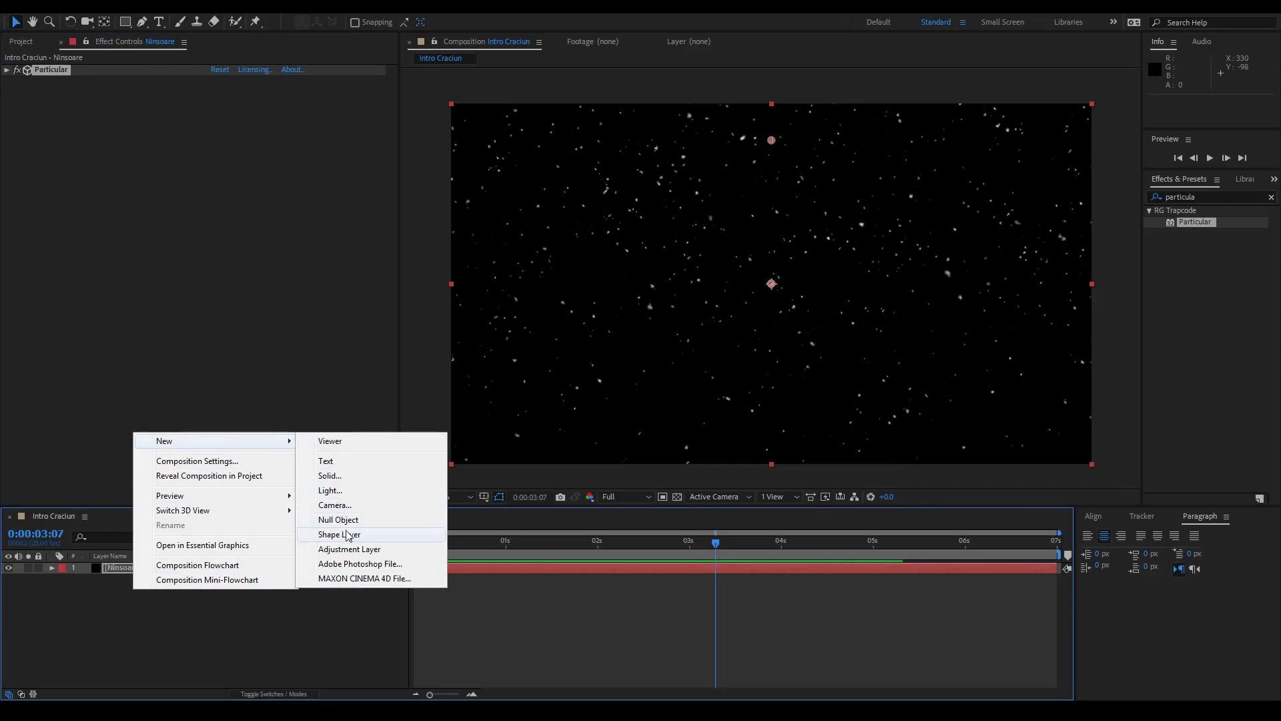
click(340, 505)
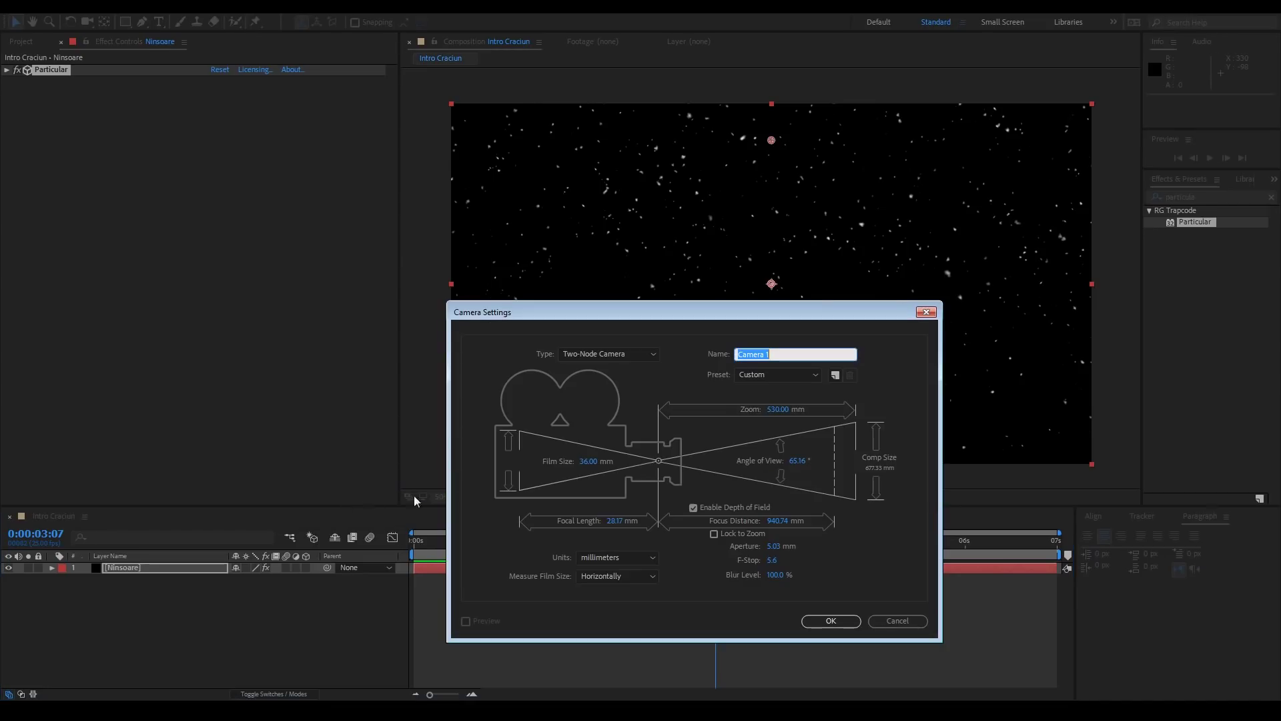
click(788, 375)
click(771, 389)
text(55)
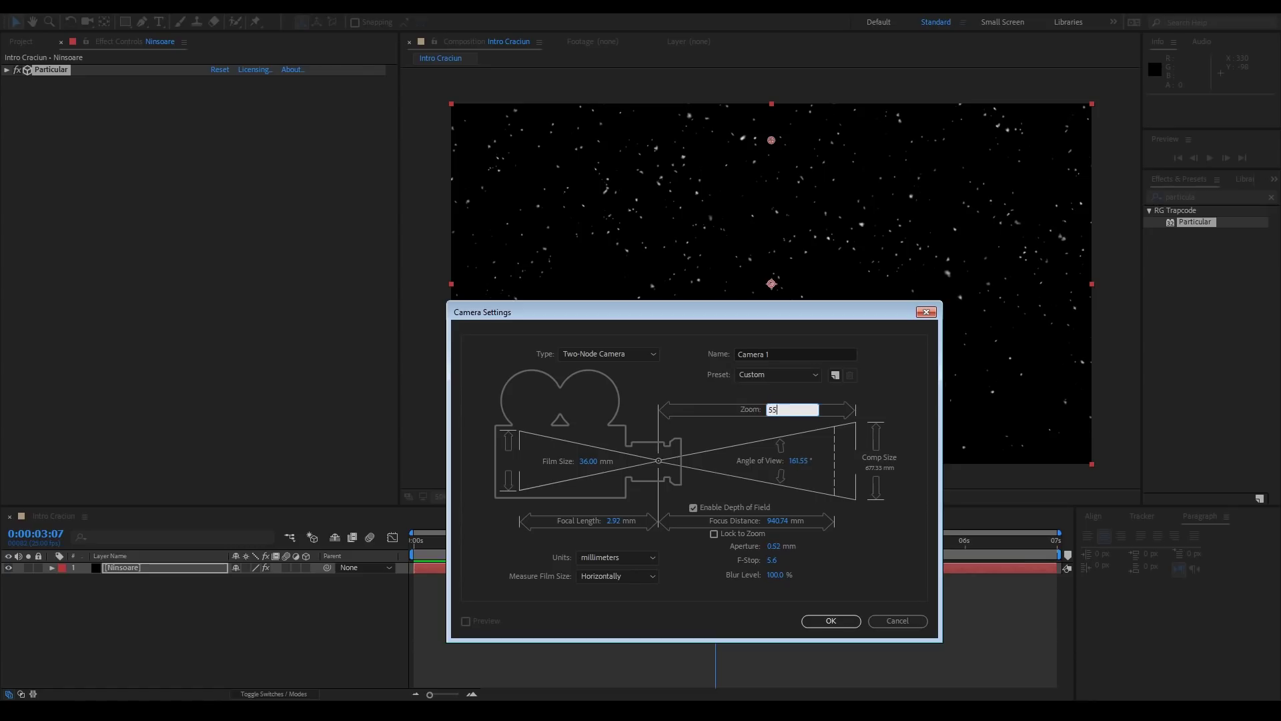
key(Return)
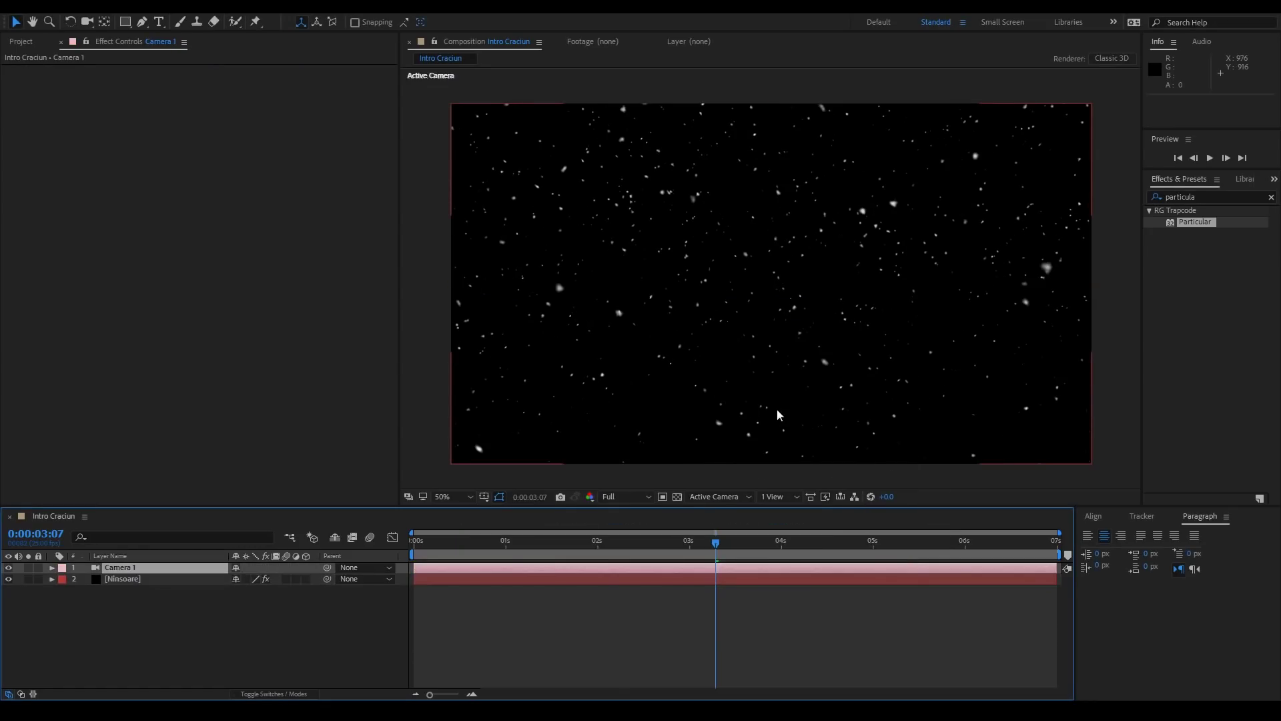
Preview the snowfall through Camera 1, then deselect the camera layer.
key(space)
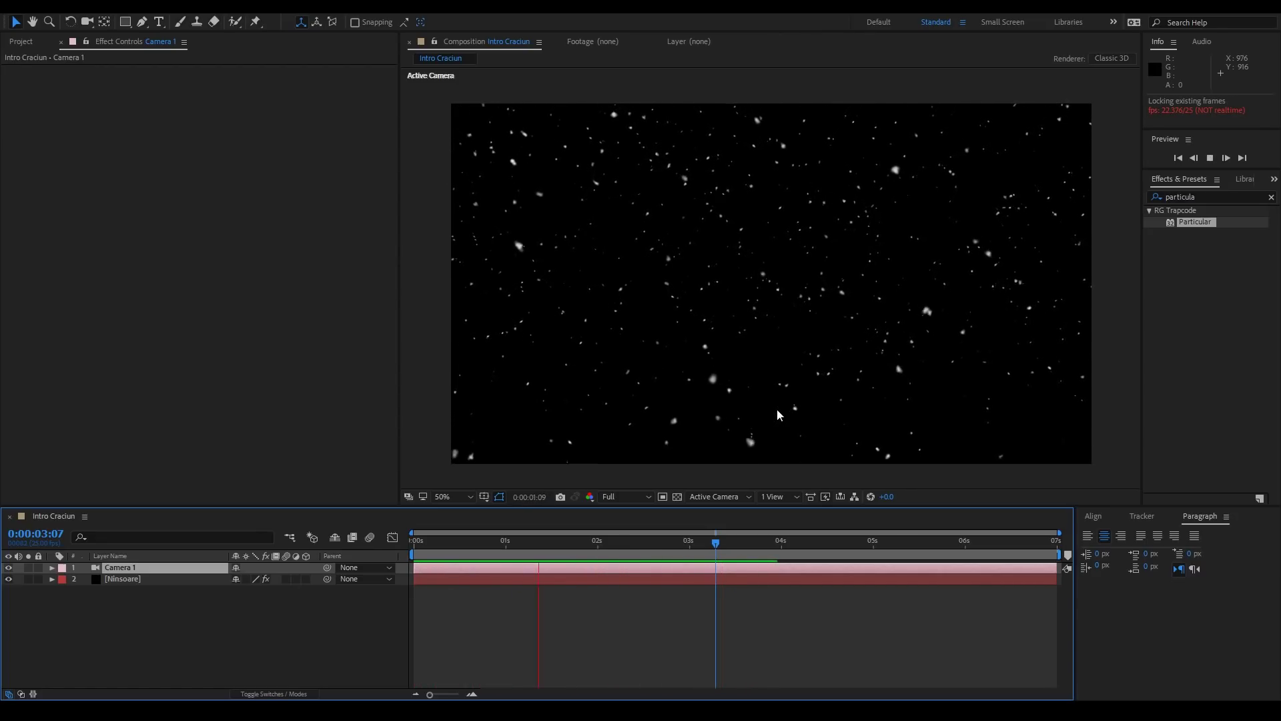
key(space)
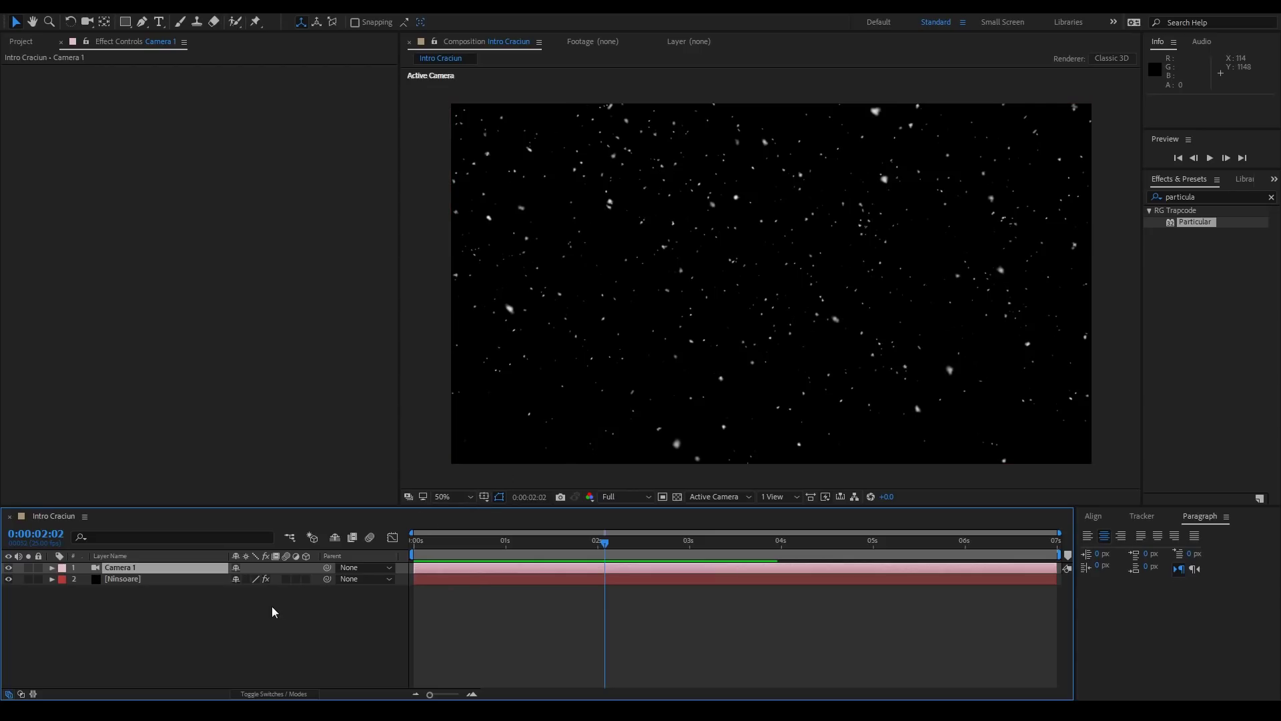
click(272, 611)
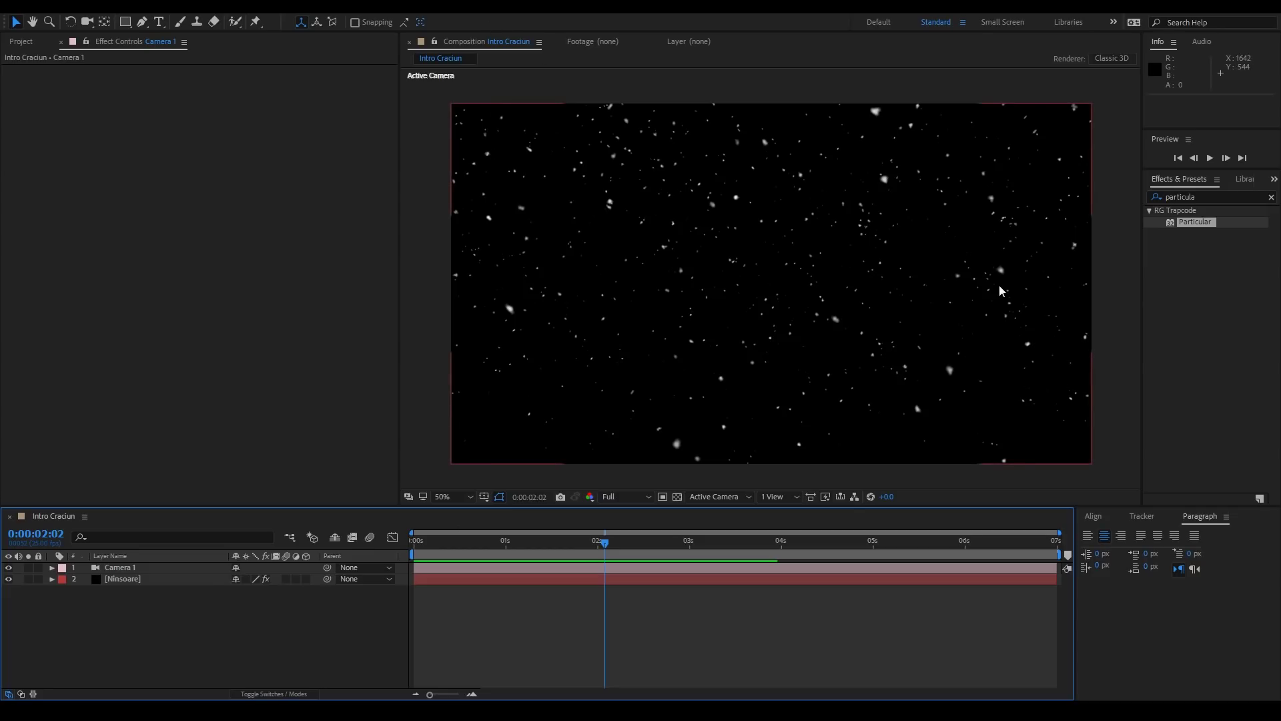
click(21, 41)
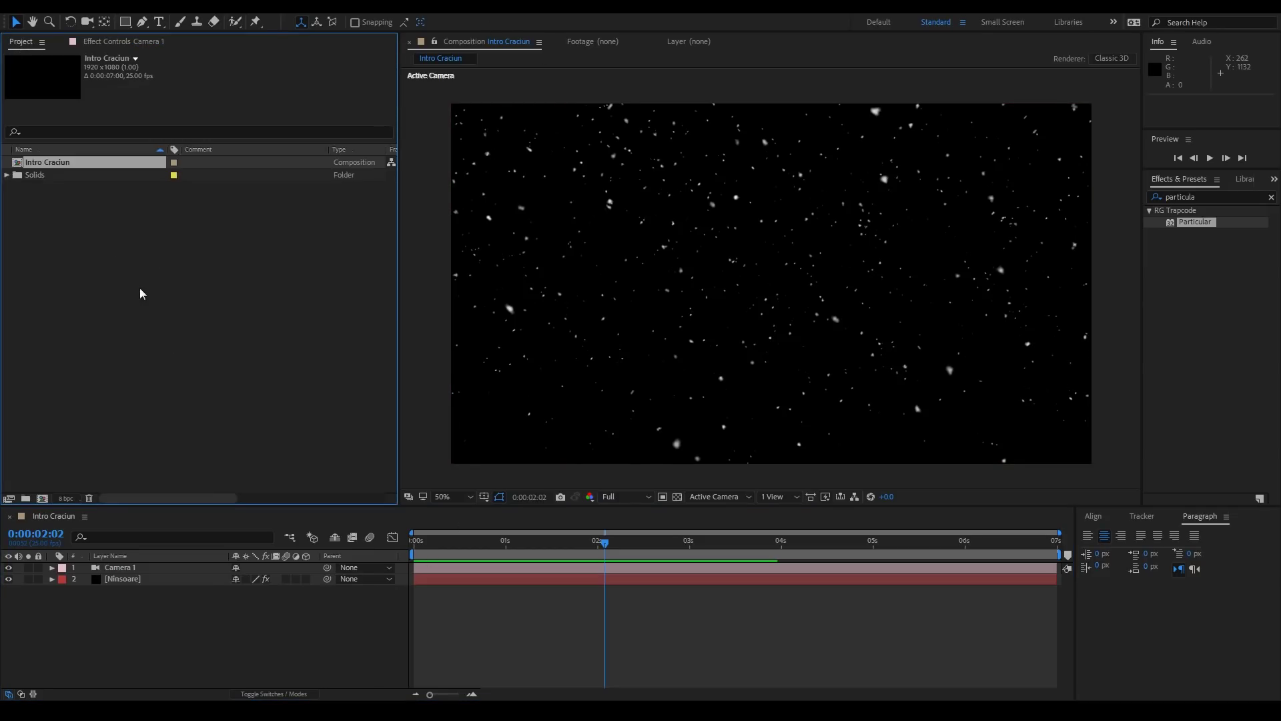
Import Ink Matte 2 (Free download).mp4, pexels_lighted_christmas_tree.mp4 and pexels-photo-433108.jpeg.
double_click(105, 247)
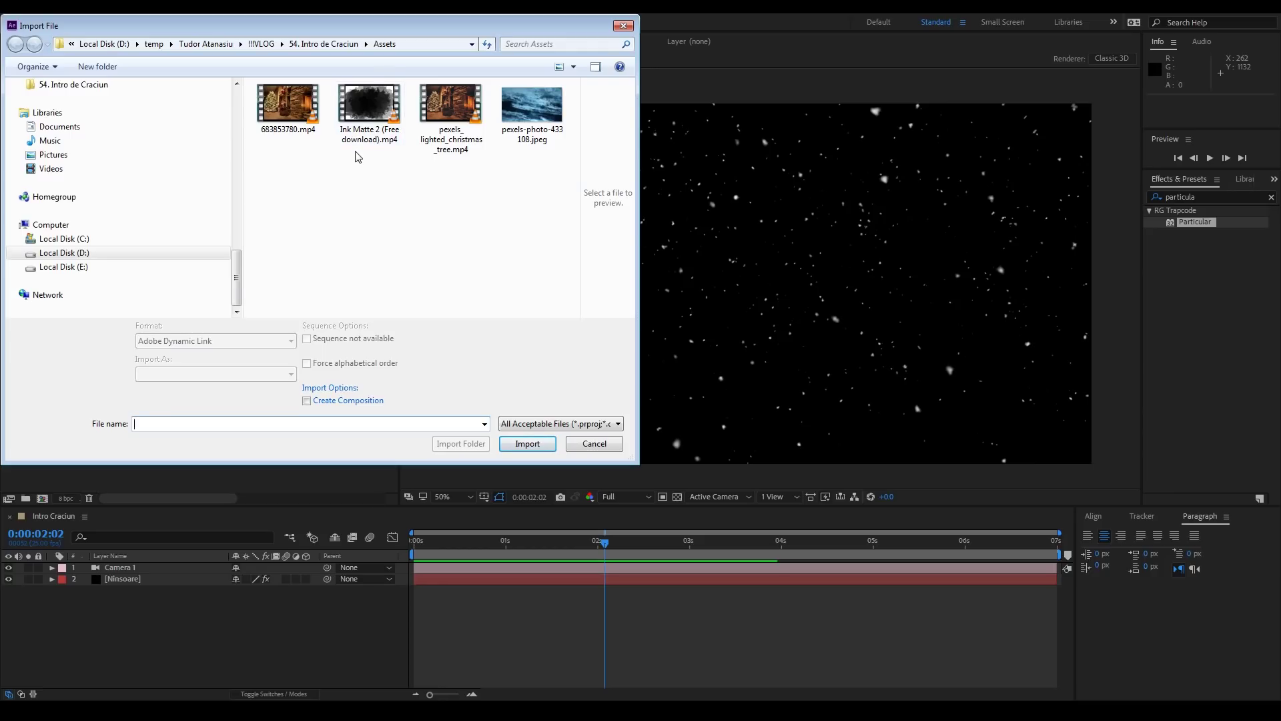
drag(372, 177, 564, 87)
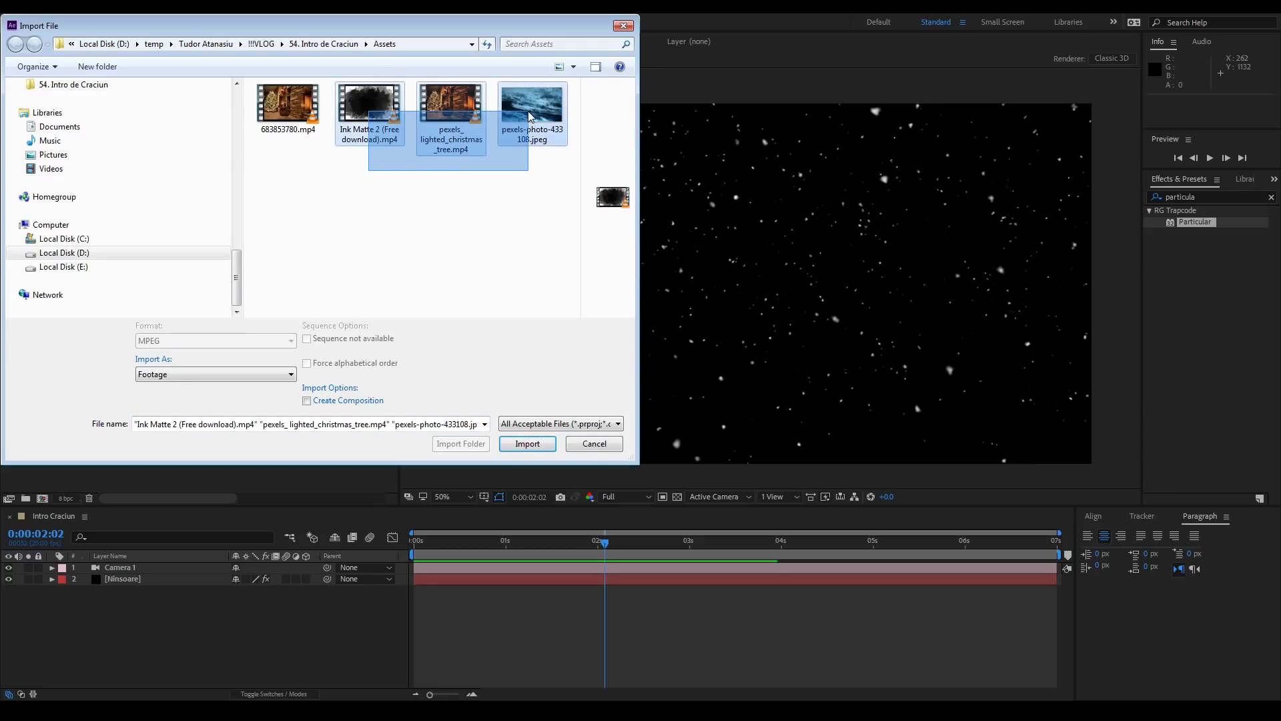
click(535, 442)
Create a new folder in the Project panel.
click(106, 261)
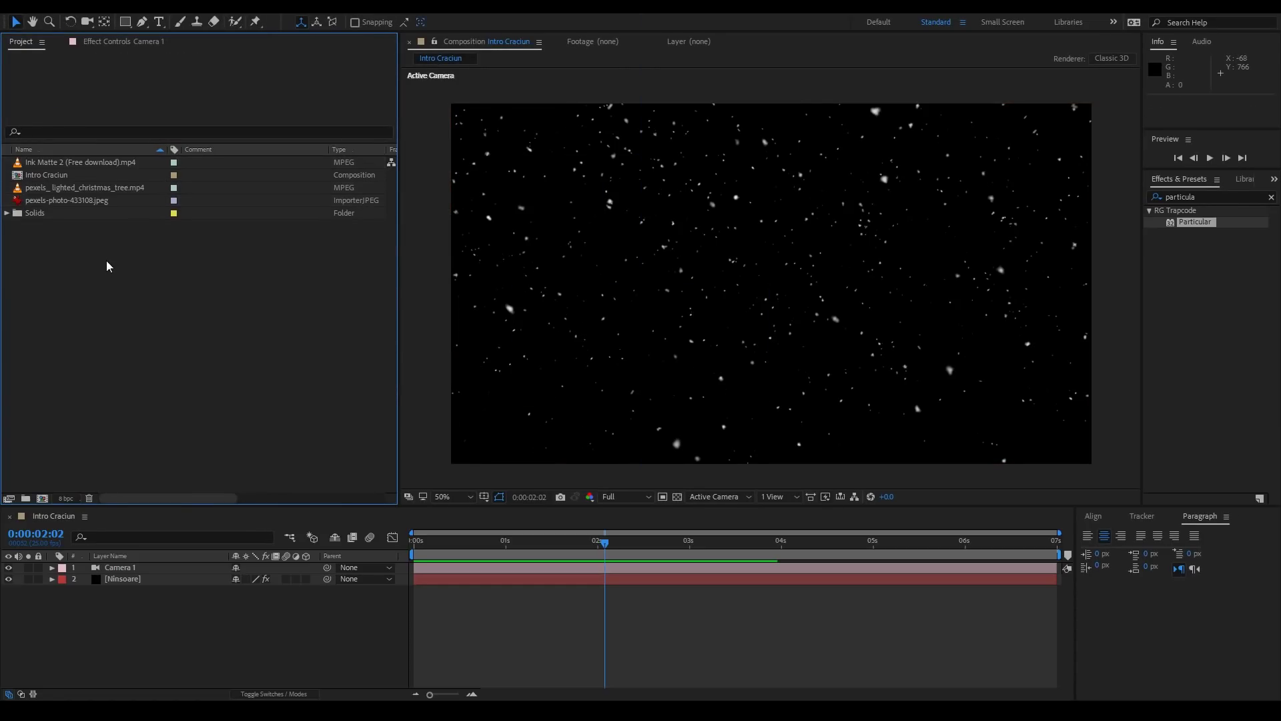
right_click(107, 262)
click(136, 284)
Name the folder Assets, move the three imported files into it, and start composition BG inghetat.
text(Asse)
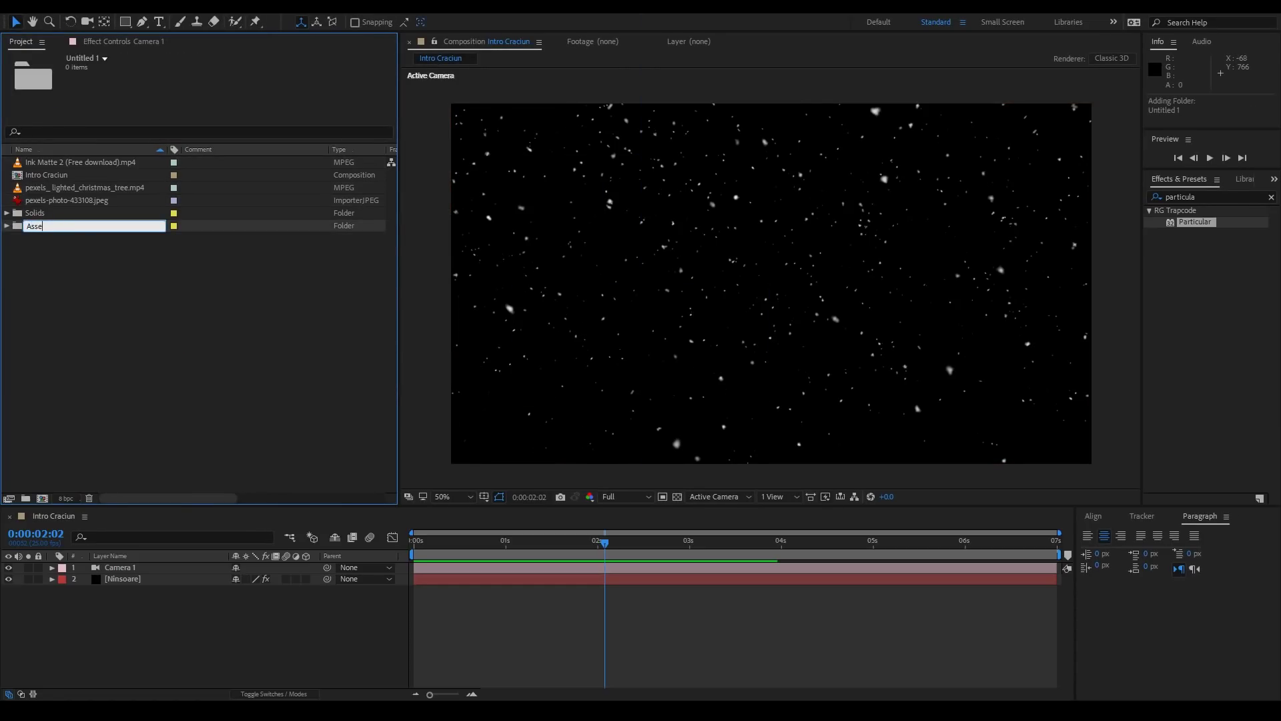
text(ts)
key(Return)
click(118, 175)
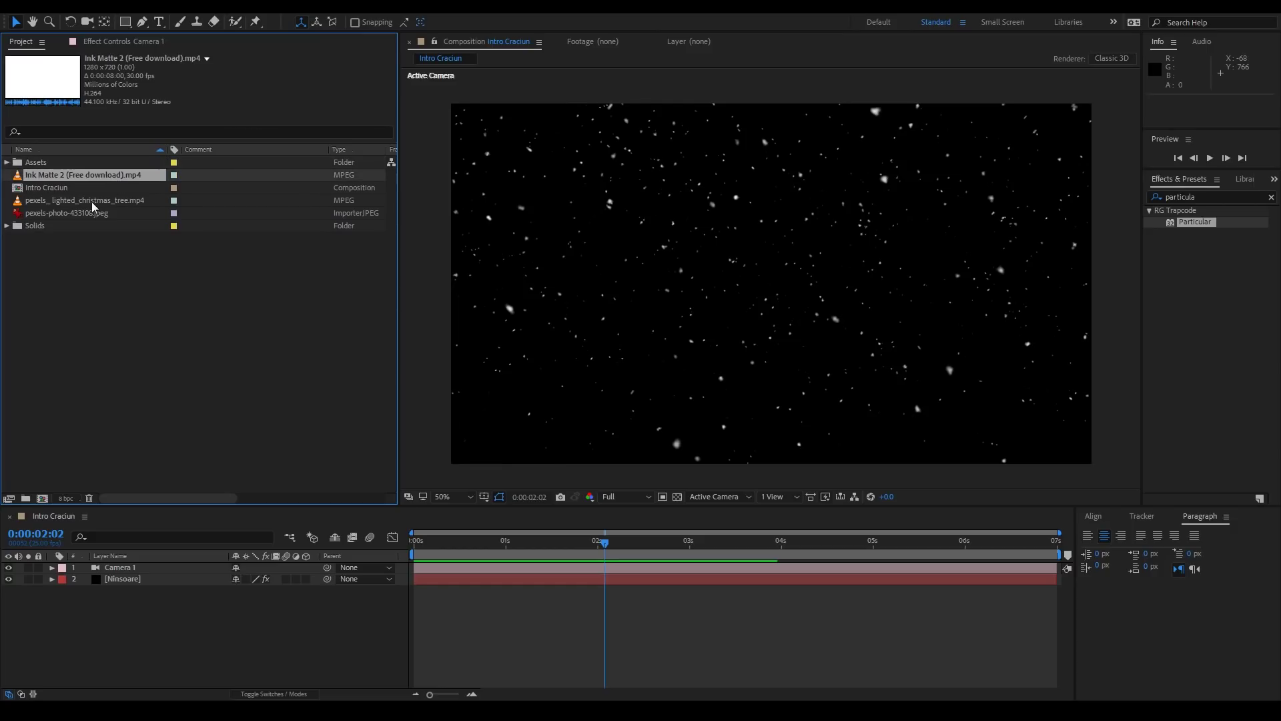
ctrl+click(91, 200)
ctrl+click(88, 214)
drag(89, 203, 42, 164)
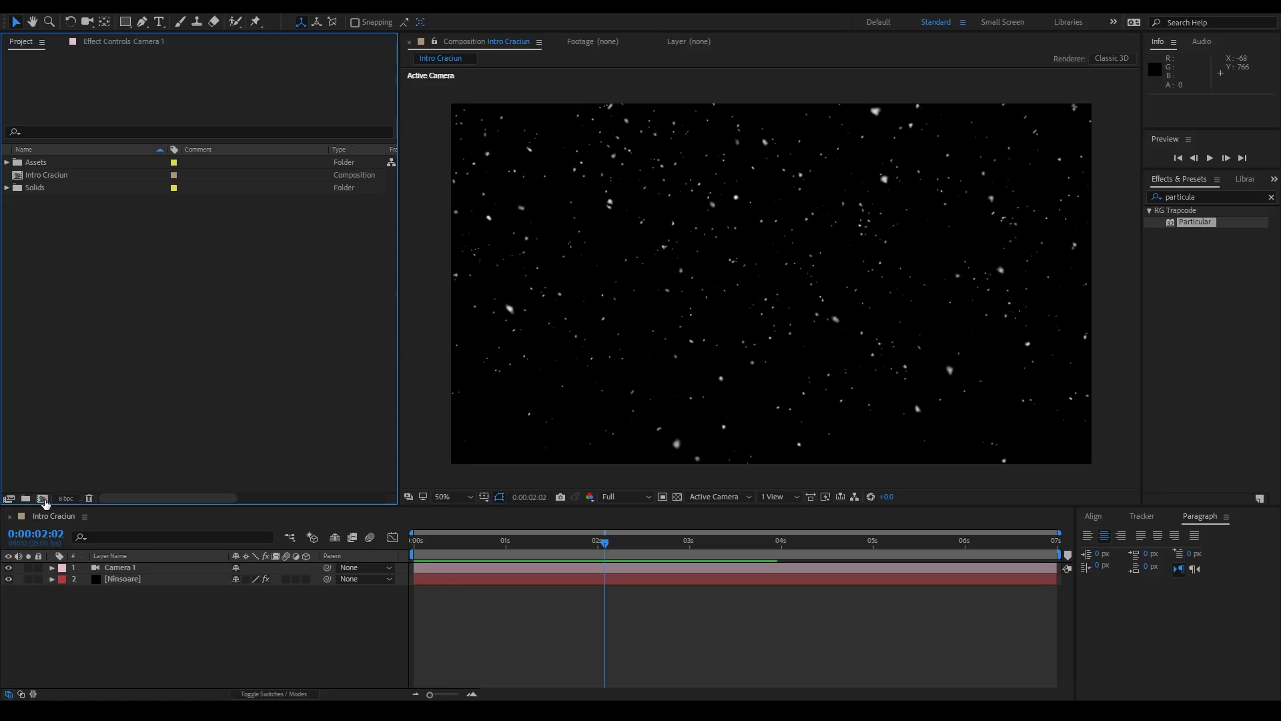
click(44, 499)
text(BG inghetat)
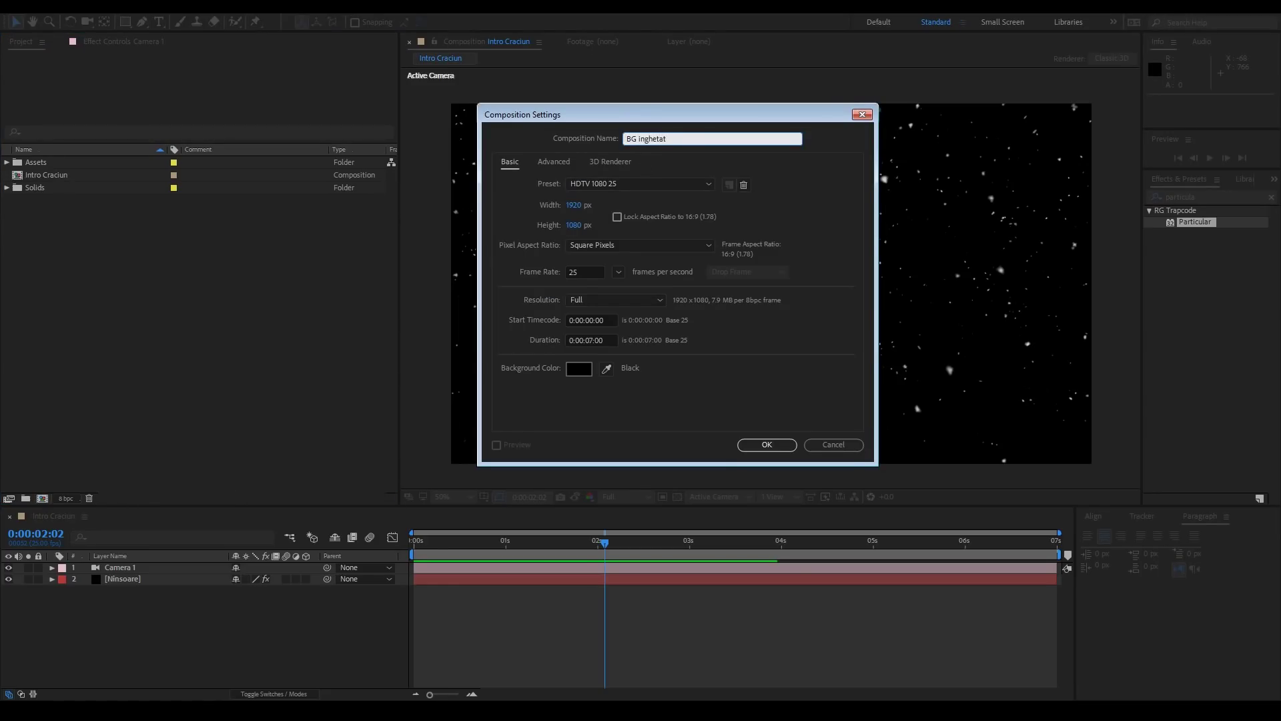
Create the BG inghetat comp and add the Ink Matte 2 clip to it.
click(767, 446)
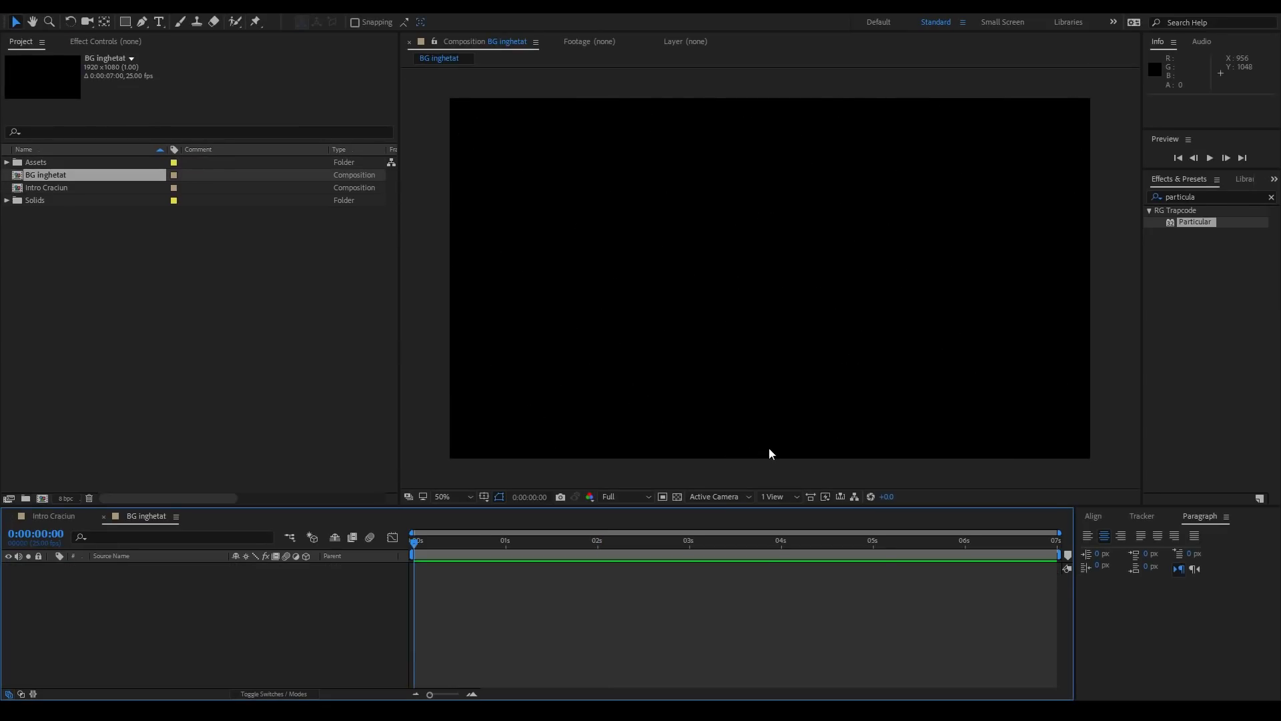
click(6, 162)
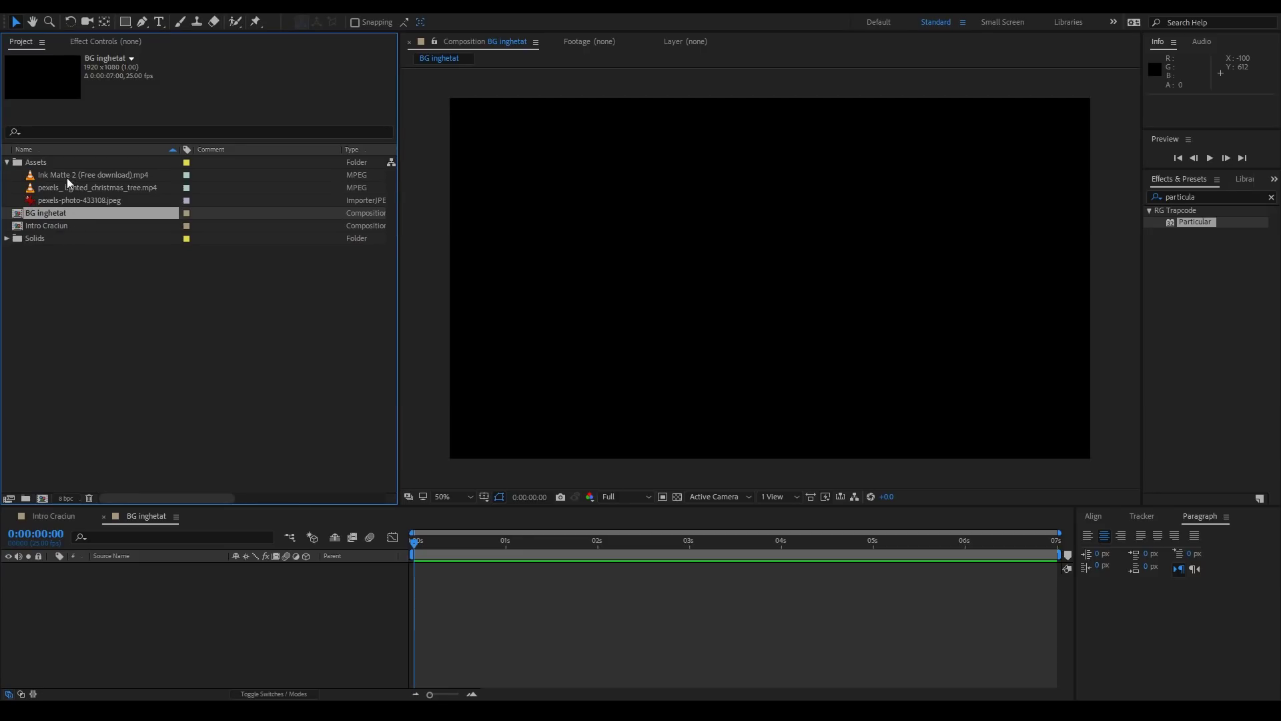
drag(67, 177, 179, 595)
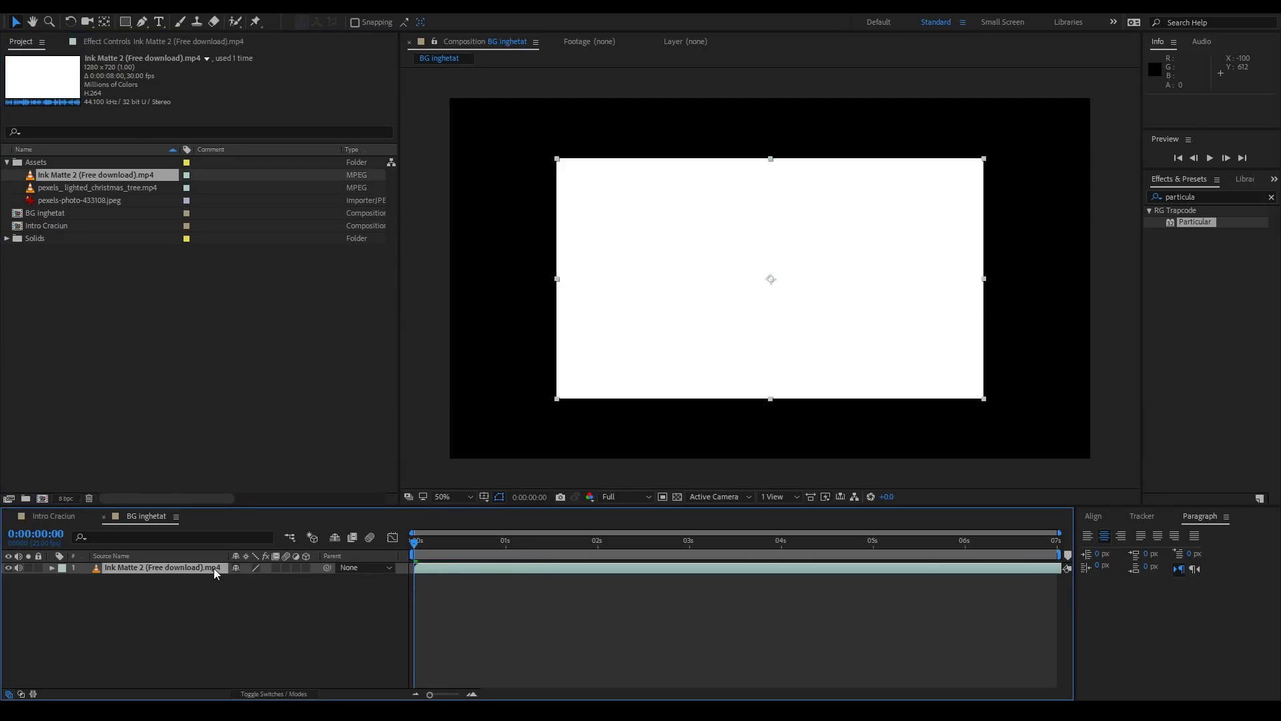
key(space)
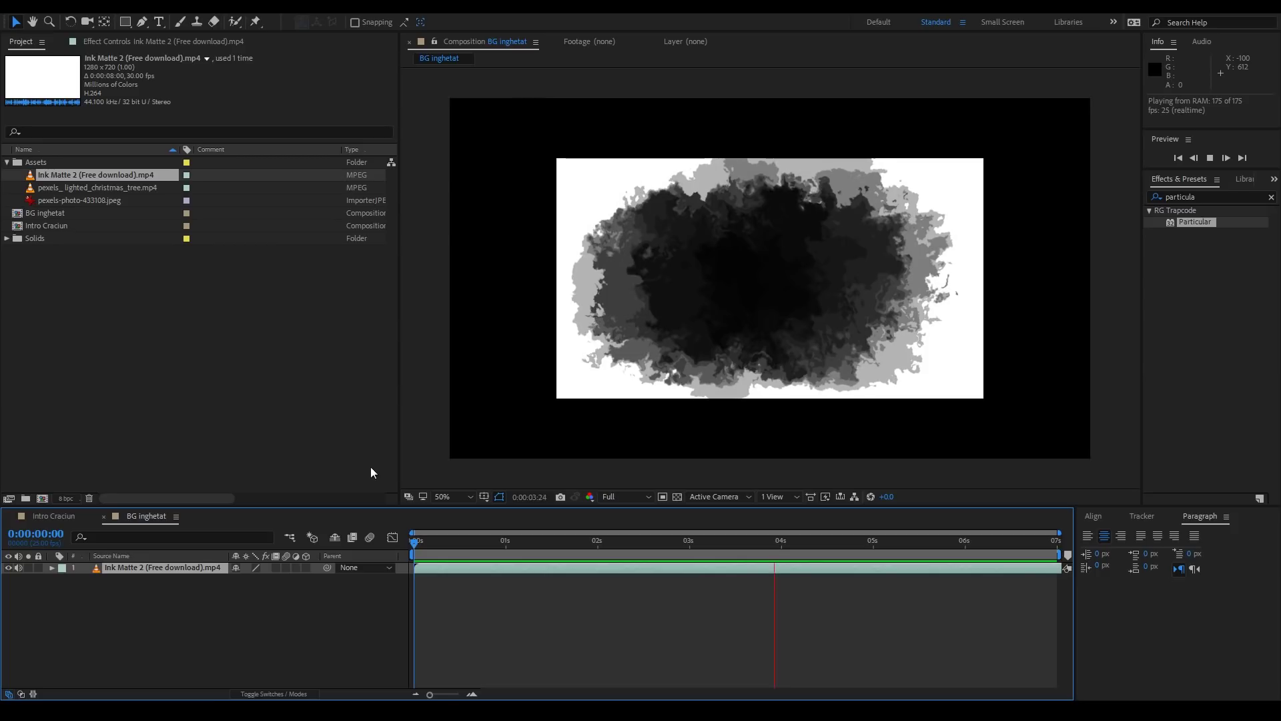
key(space)
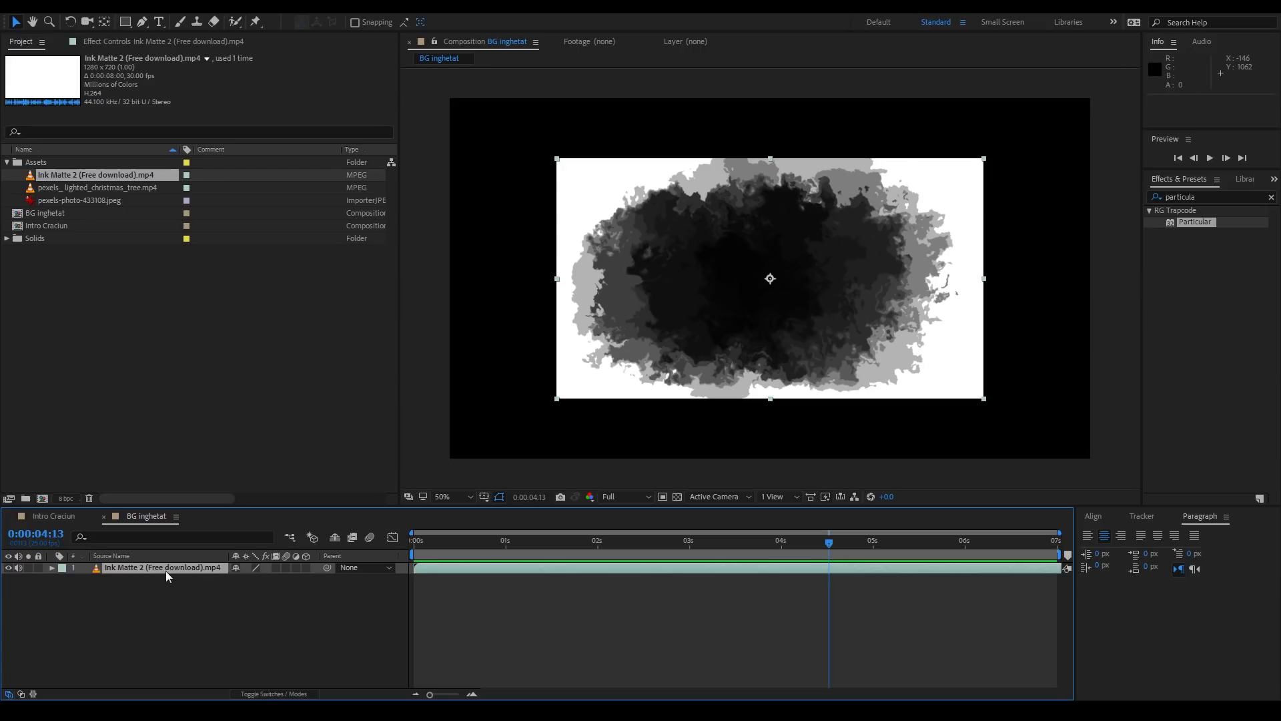
Scale the Ink Matte 2 layer to 155% and add the ice photo above it.
key(s)
drag(249, 579, 284, 579)
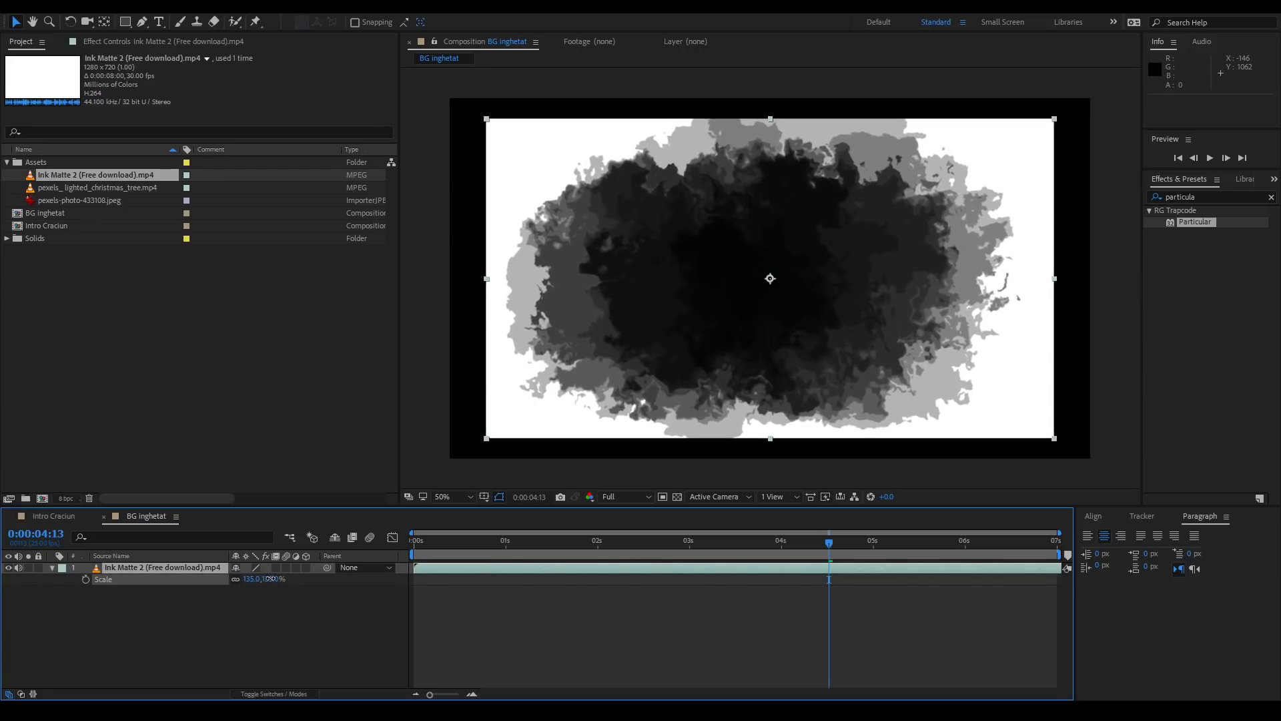
drag(288, 582, 284, 581)
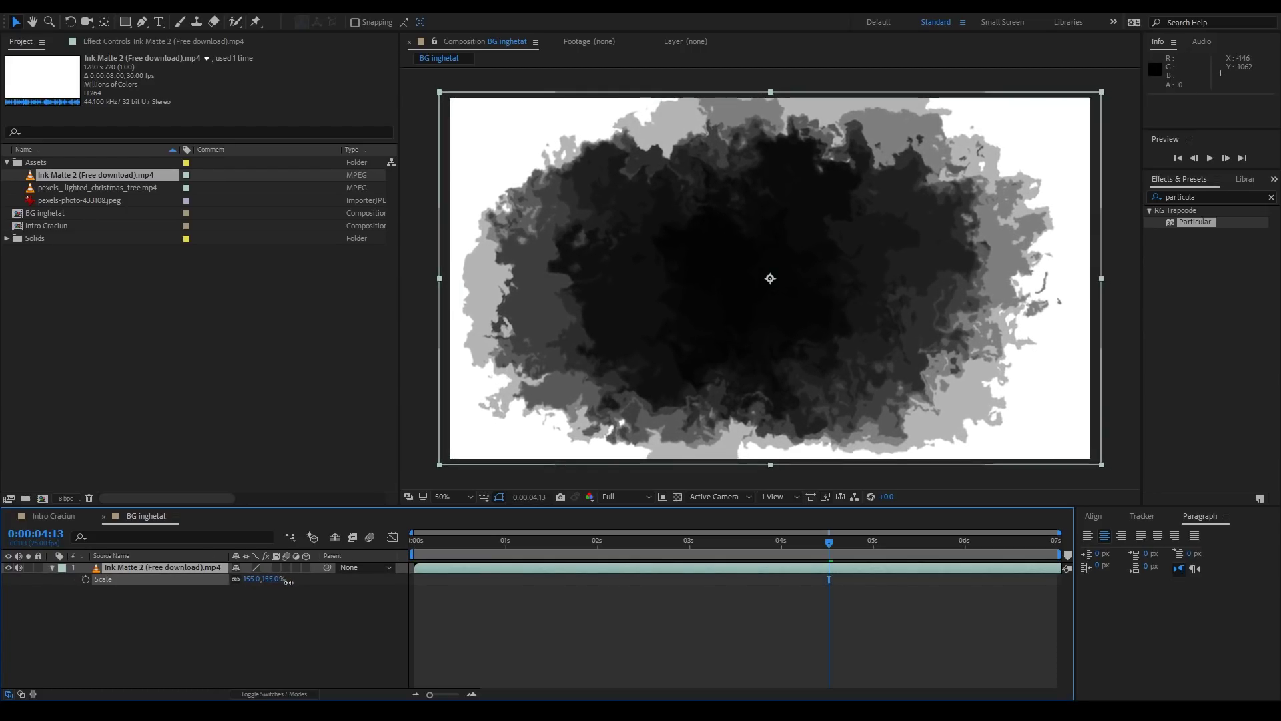
key(comma)
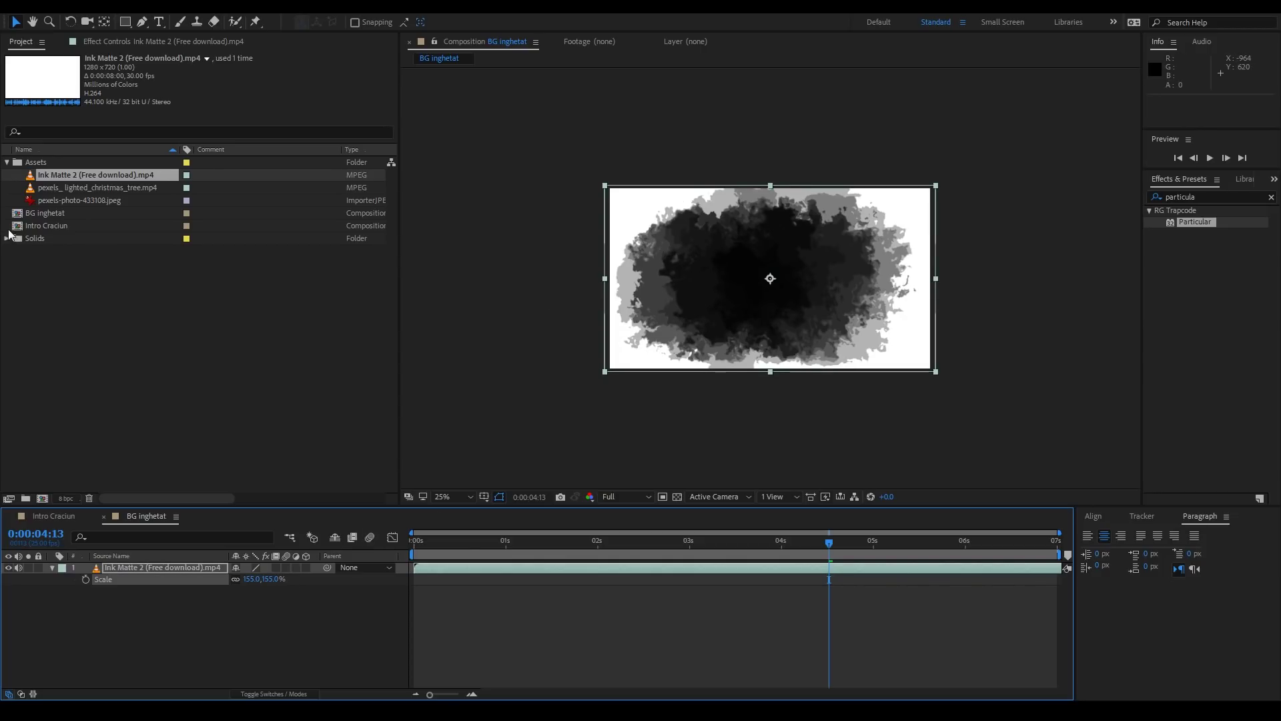
drag(46, 200, 188, 561)
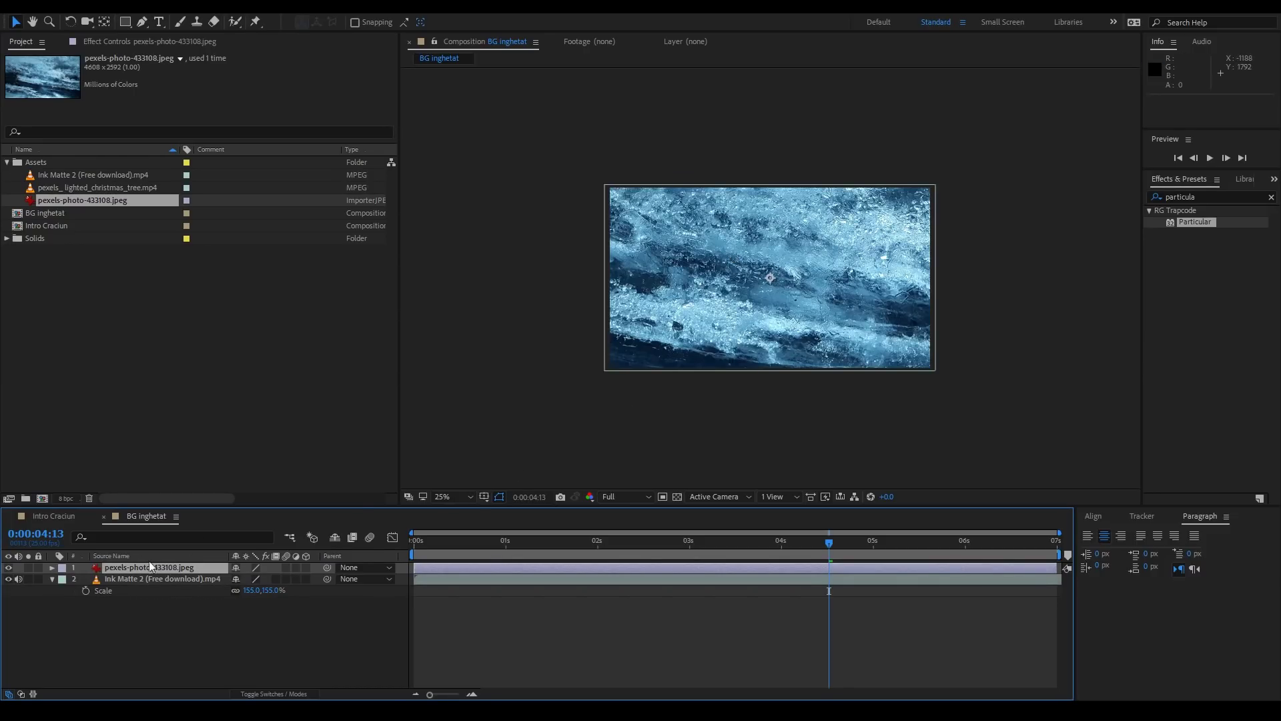
Scale the pexels-photo-433108.jpeg layer to 44% and set the viewer zoom to 50%.
key(s)
drag(251, 580, 223, 584)
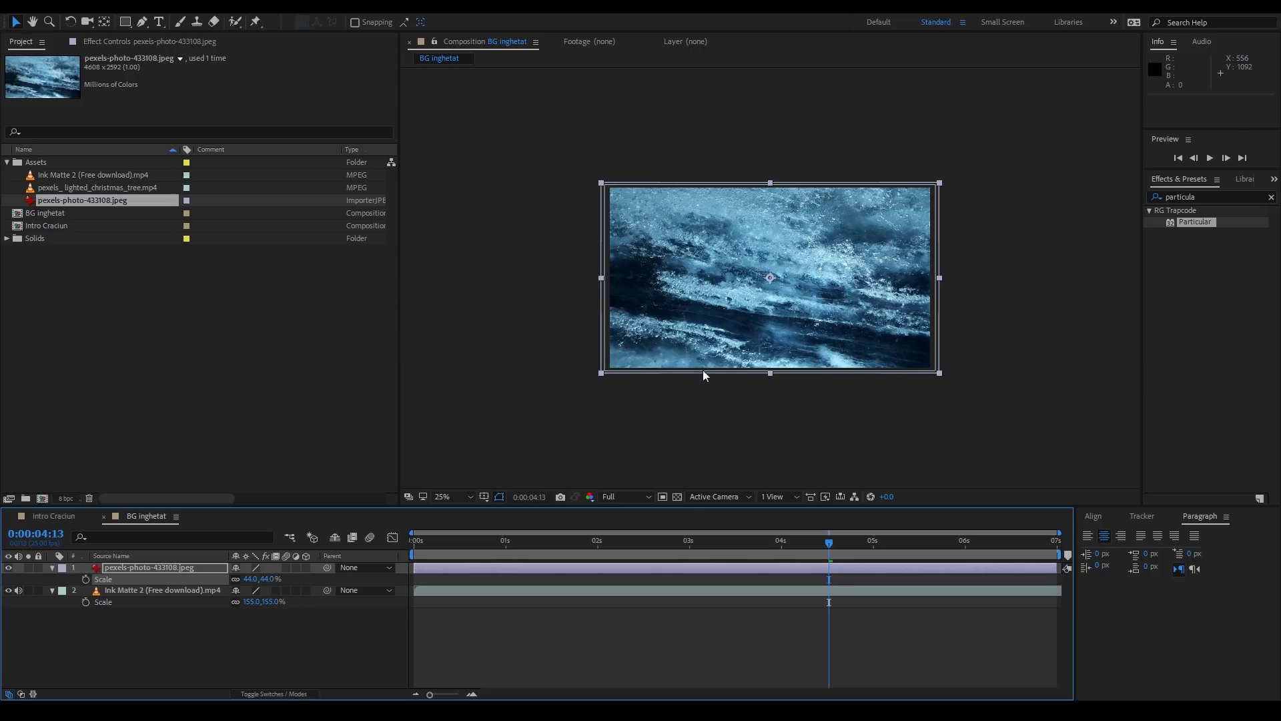
scroll(703, 373, up, 2)
mouse_move(698, 366)
mouse_down()
mouse_move(735, 357)
mouse_move(713, 347)
mouse_up()
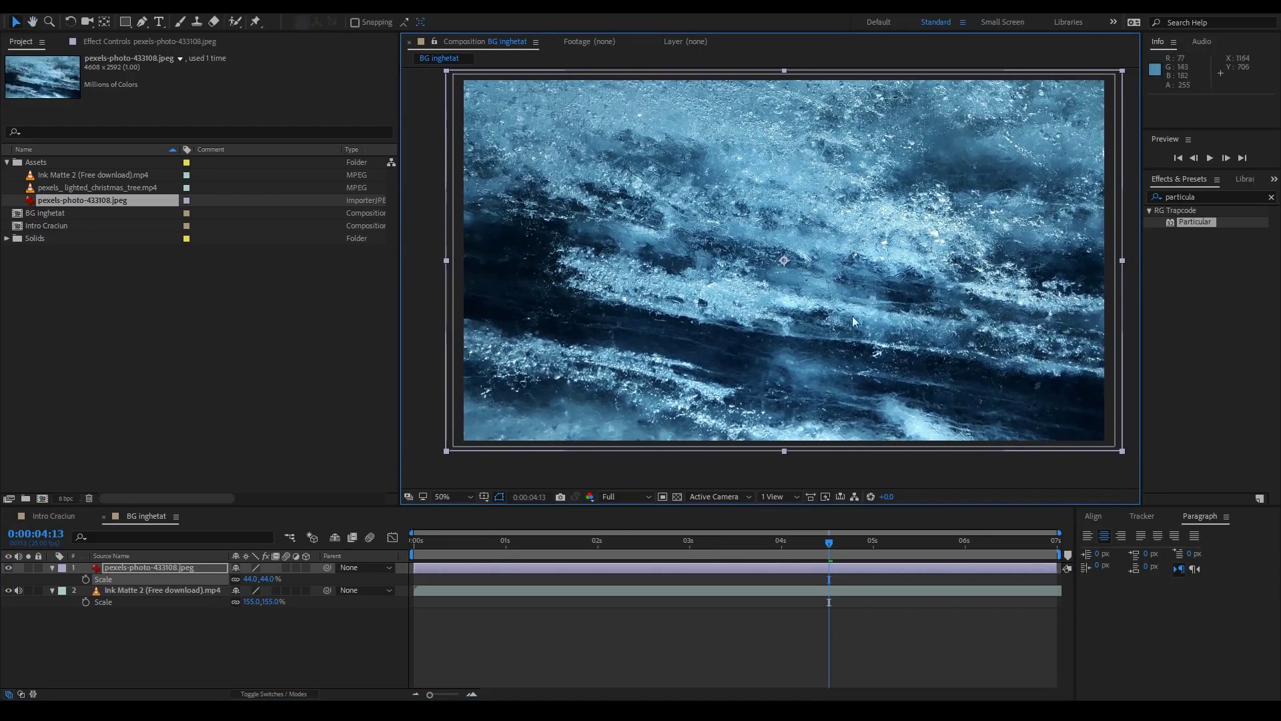
click(1211, 196)
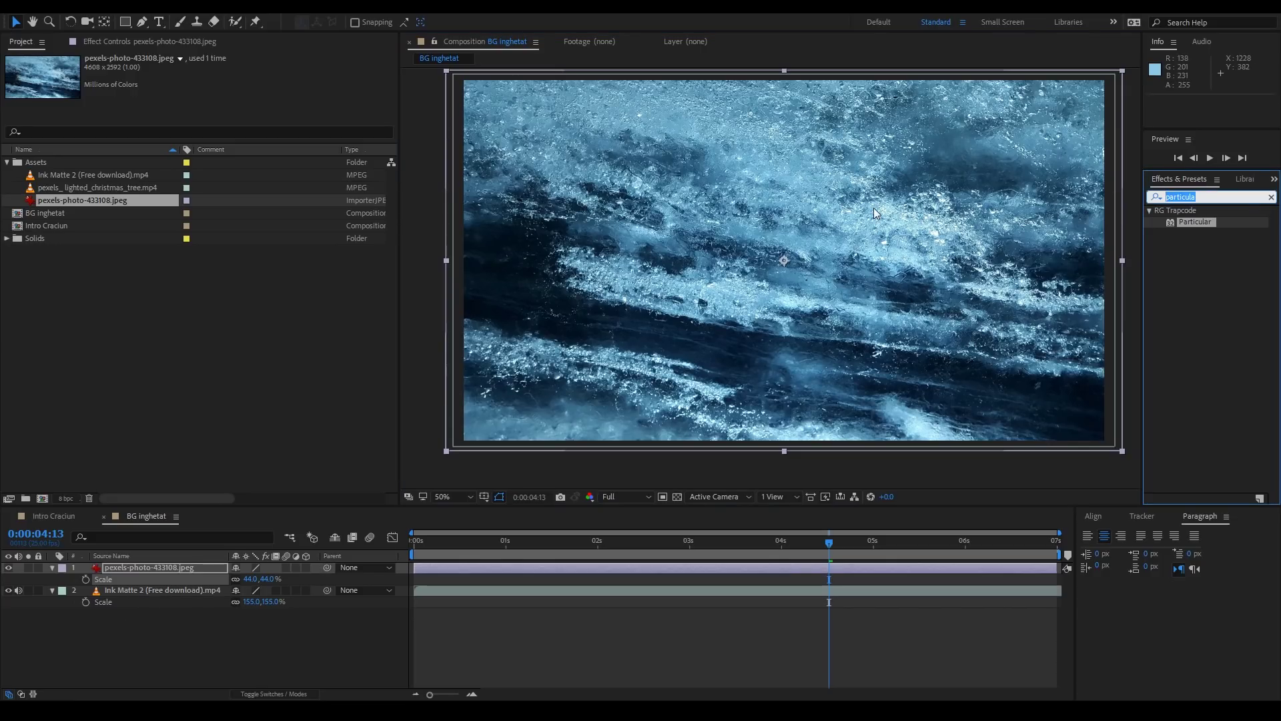
Apply Tint at 50% Amount to the ice photo and move it below Ink Matte 2.
text(tint)
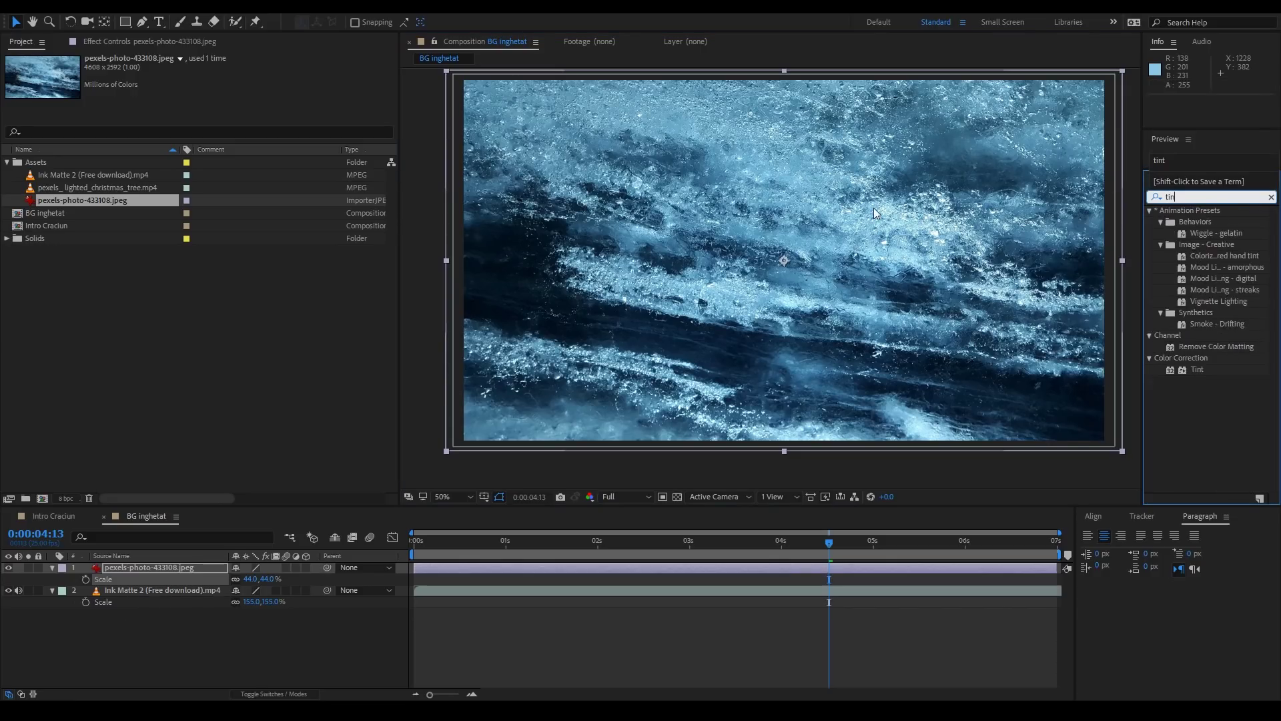
mouse_move(1198, 256)
mouse_down()
mouse_move(945, 299)
mouse_move(130, 572)
mouse_up()
click(217, 105)
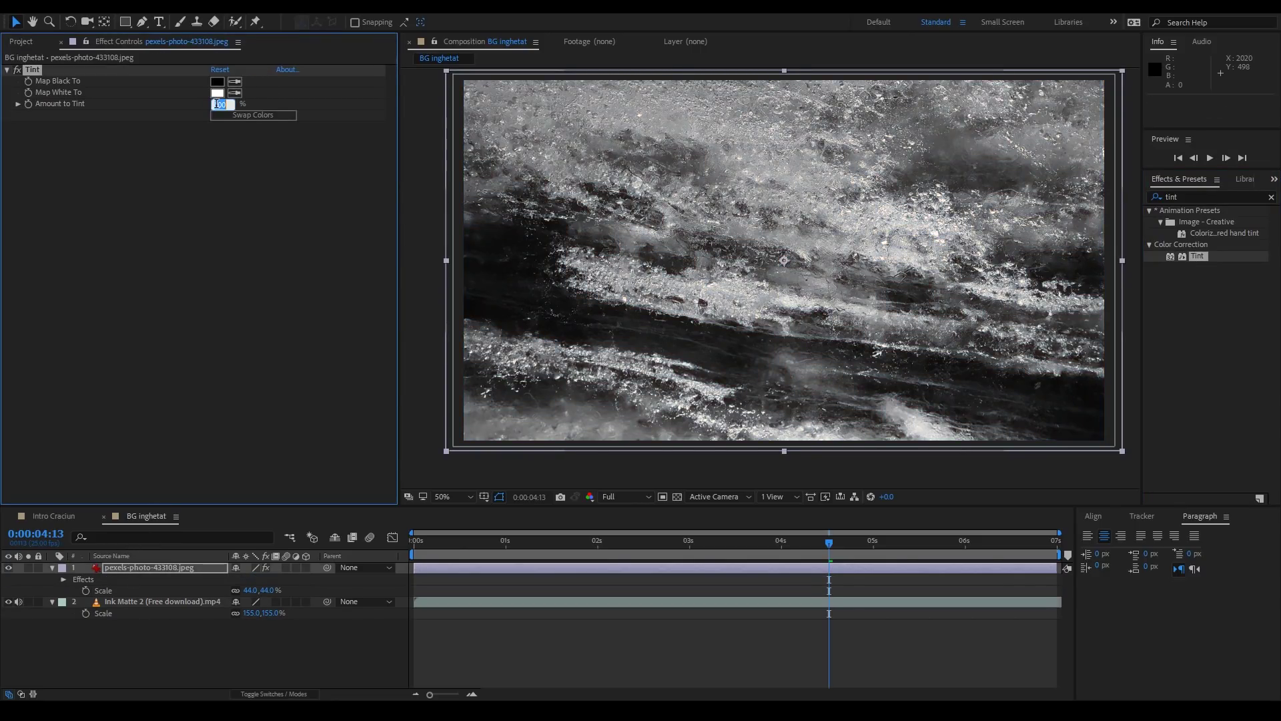
text(0)
key(Return)
drag(121, 566, 126, 630)
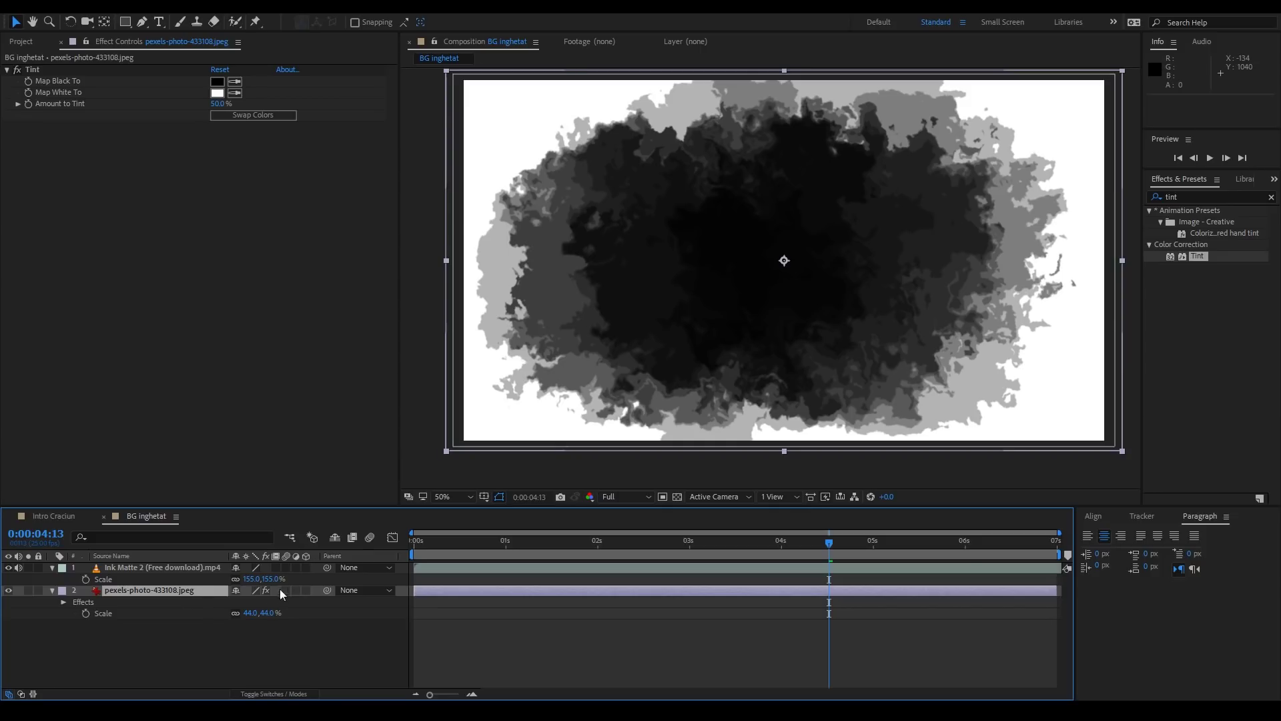
Set the ice photo's track matte to Luma Matte 'Ink Matte 2' and preview the reveal.
key(F4)
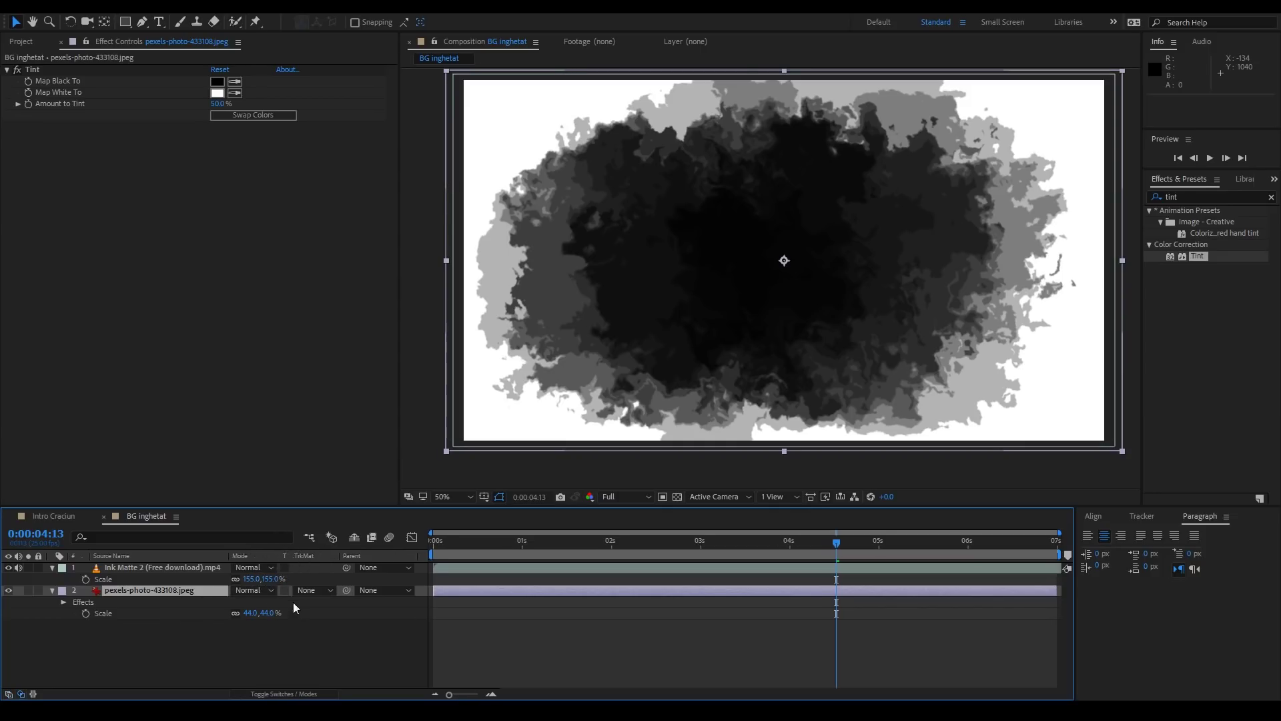
click(312, 591)
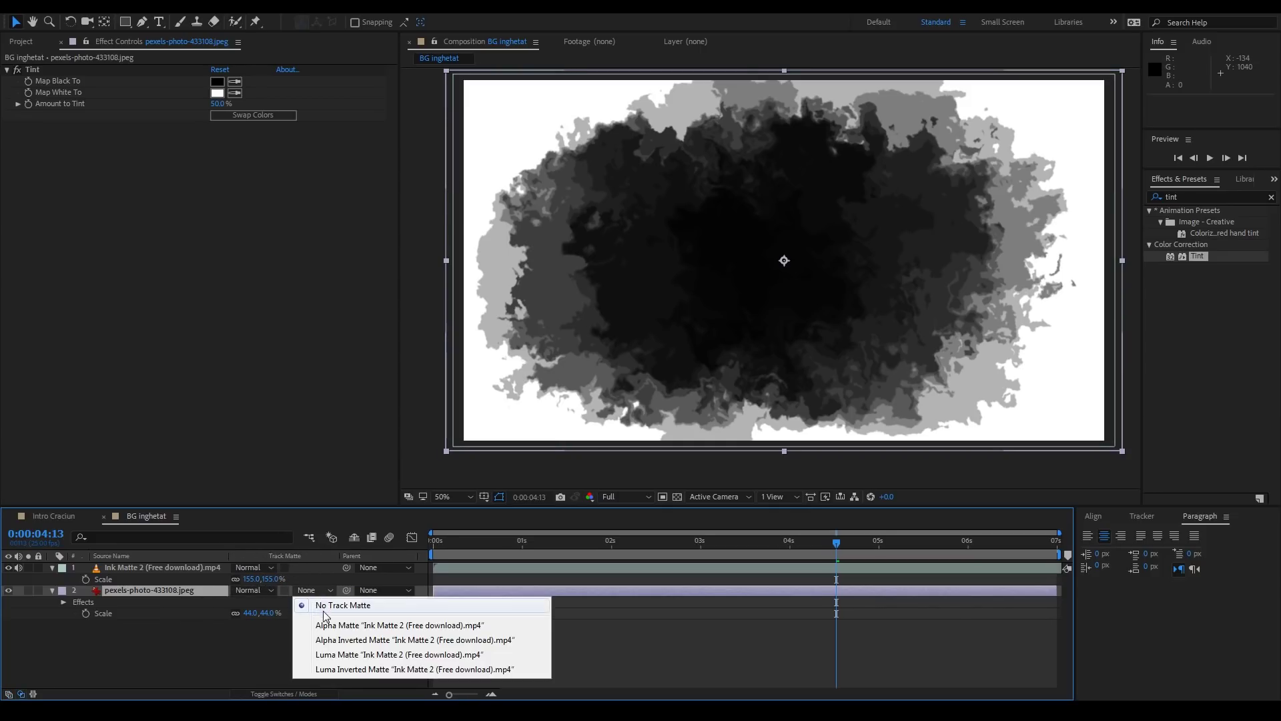
click(102, 595)
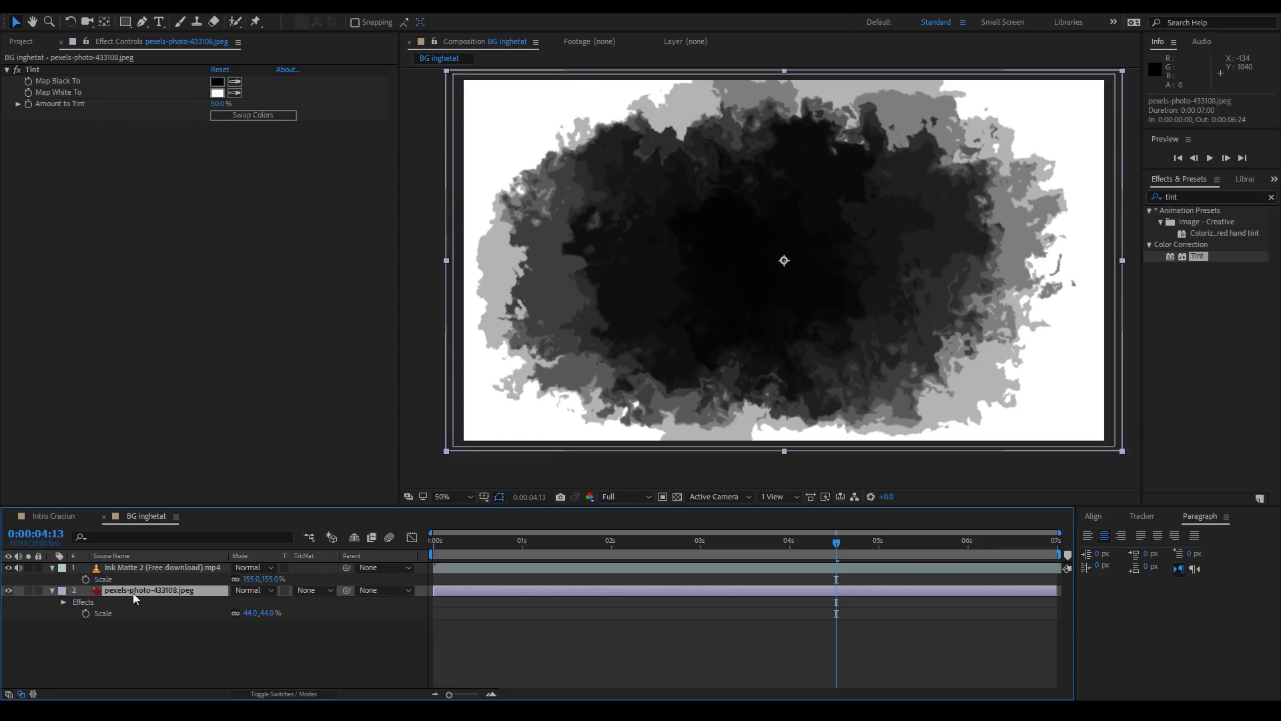
click(313, 591)
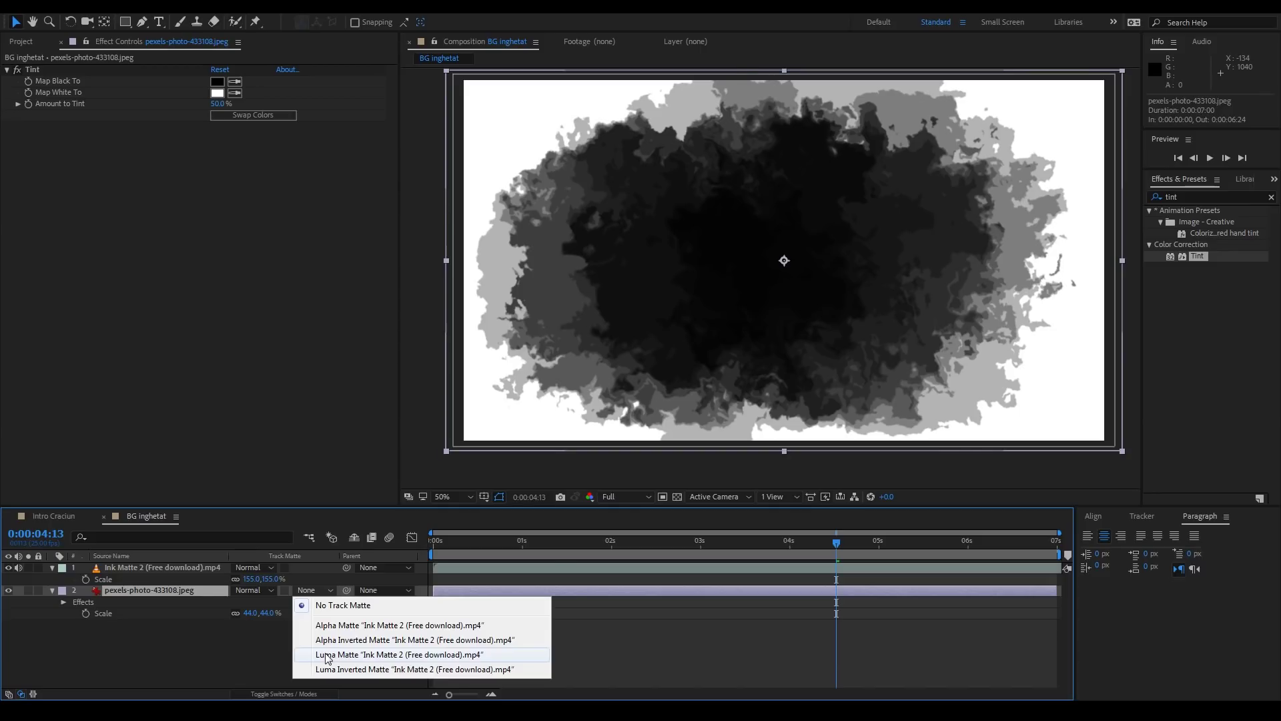
click(327, 654)
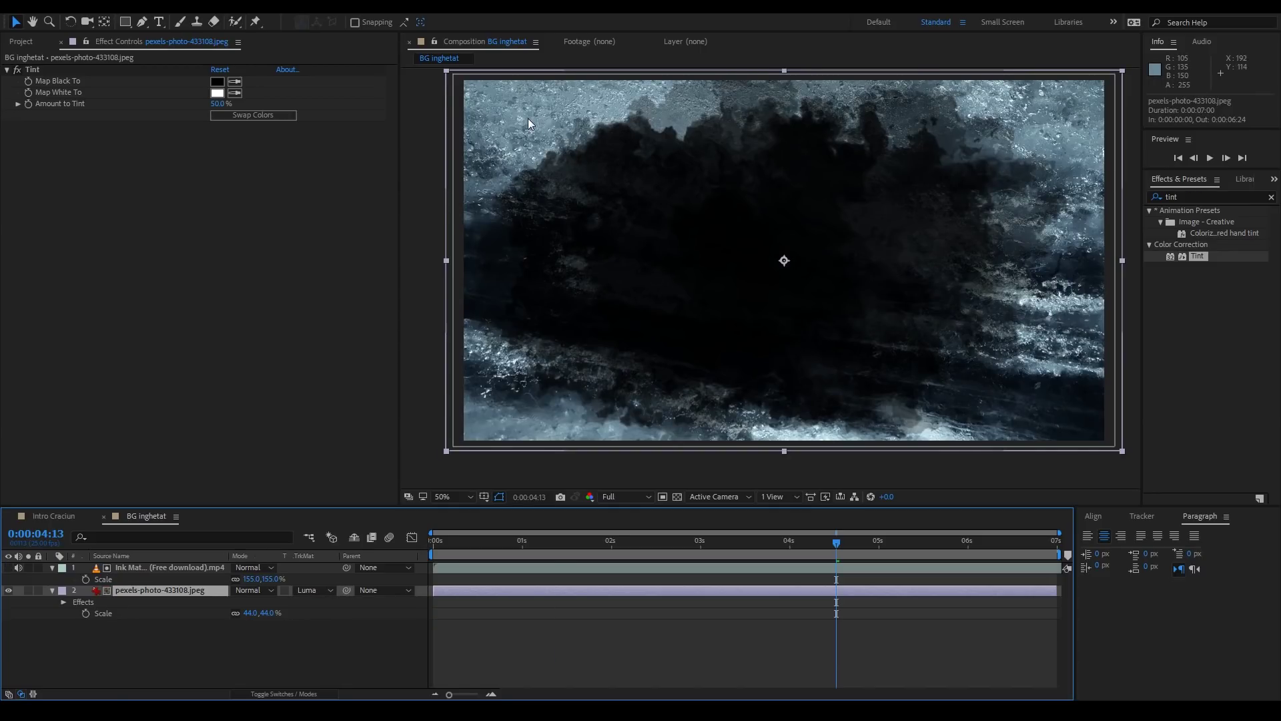
key(space)
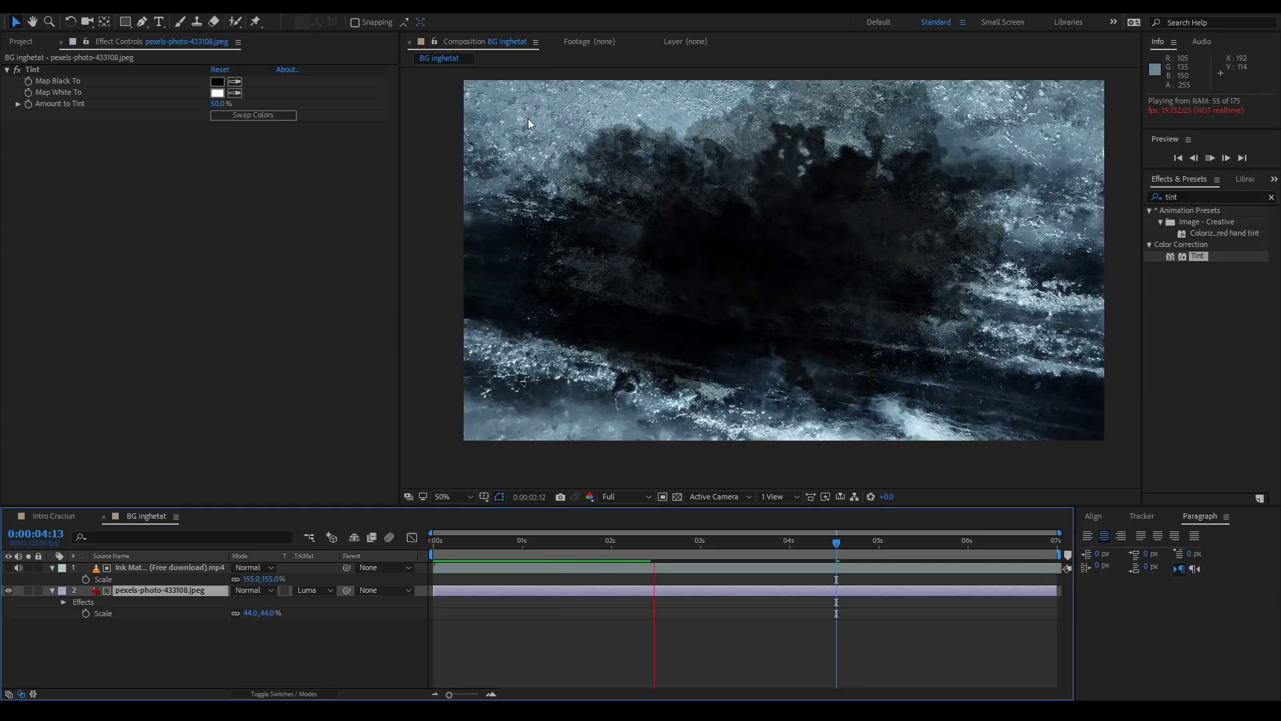
Shift the Ink Matte 2 layer to start about 20 frames earlier and preview the reveal.
key(space)
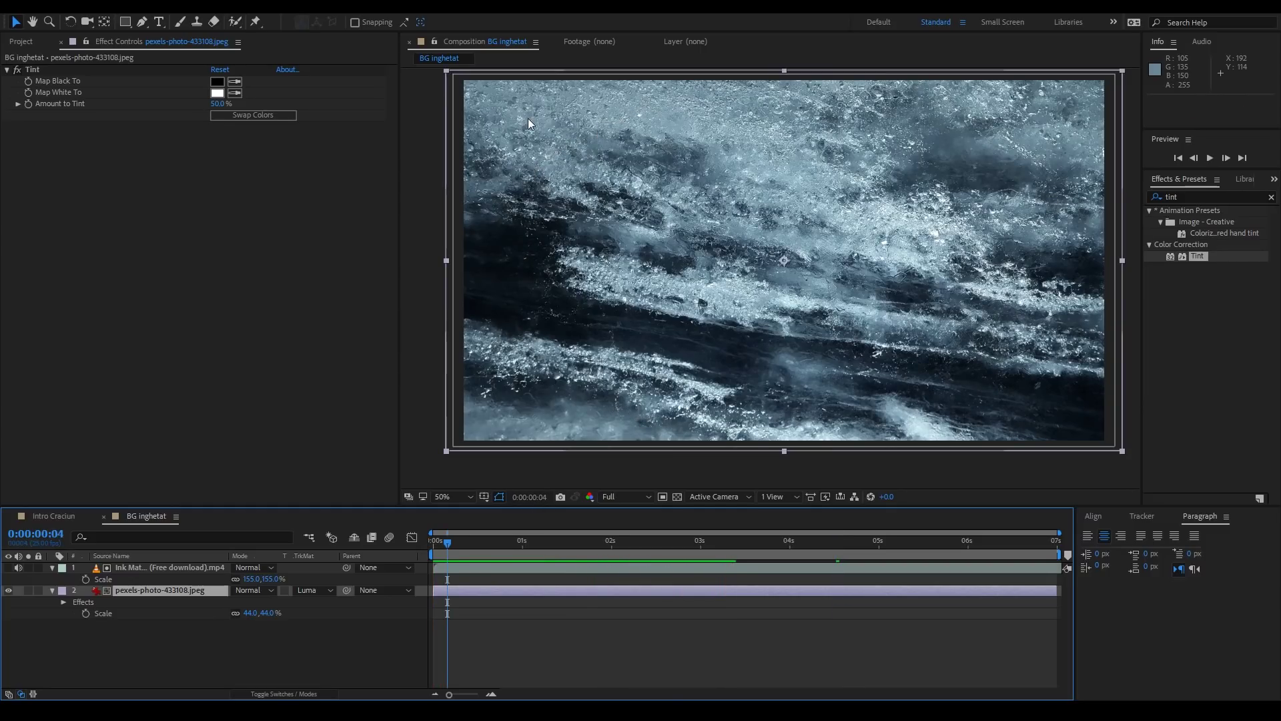
drag(455, 551, 527, 554)
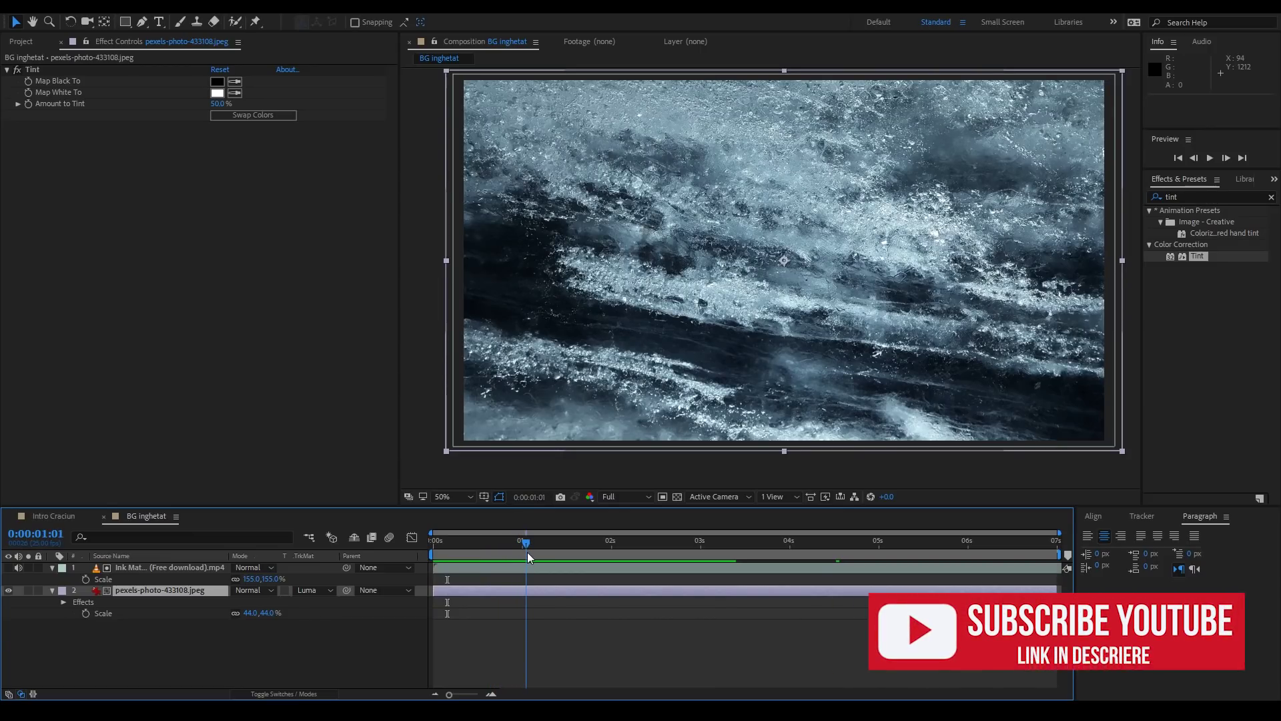
click(189, 570)
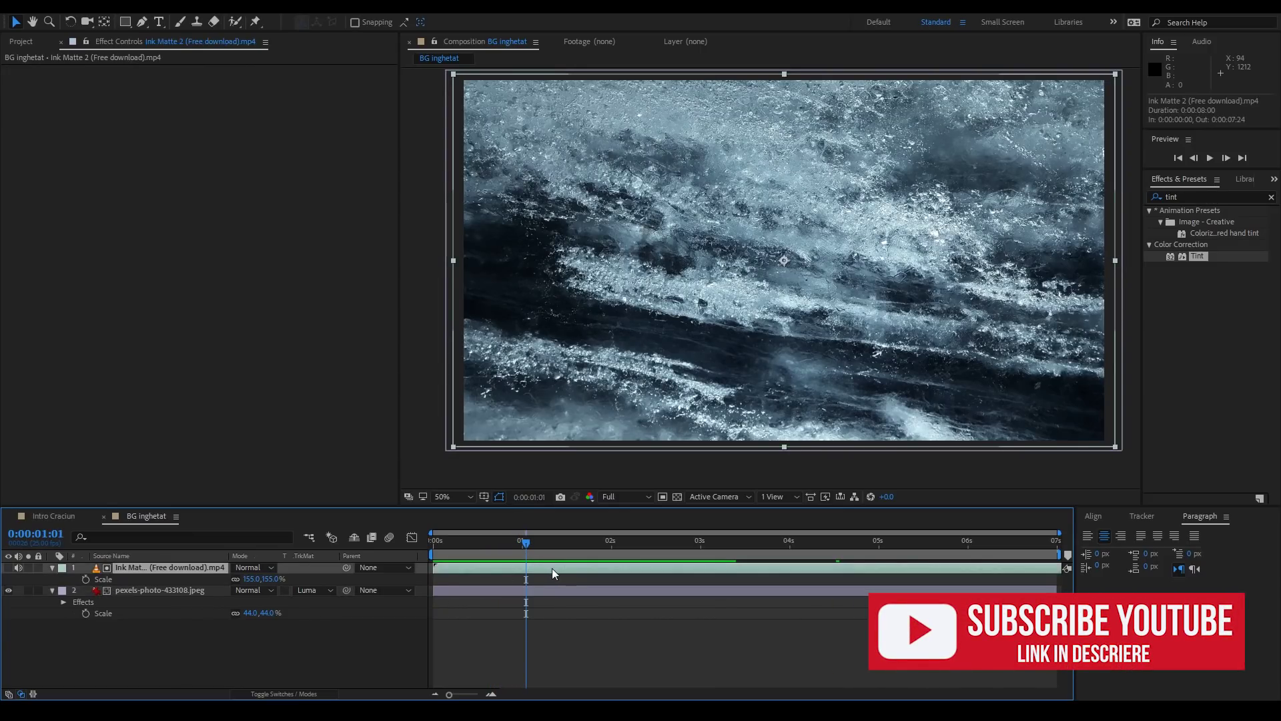
drag(601, 572, 530, 571)
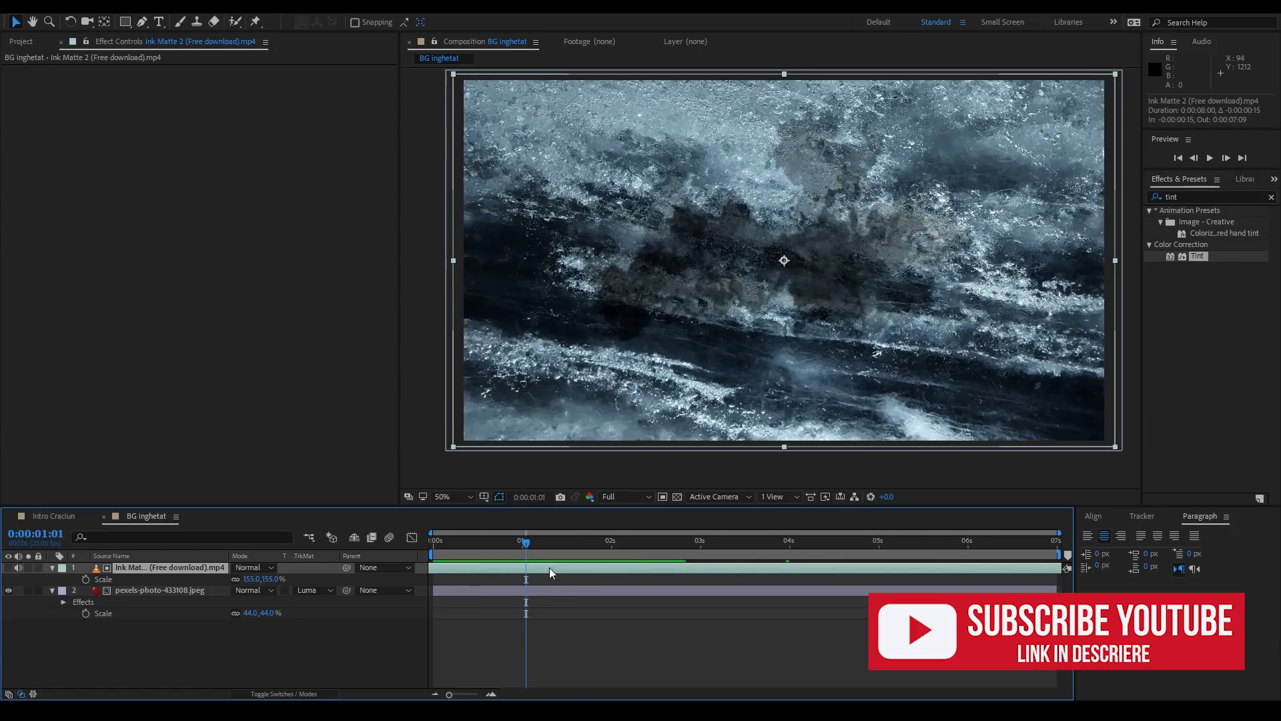
click(433, 546)
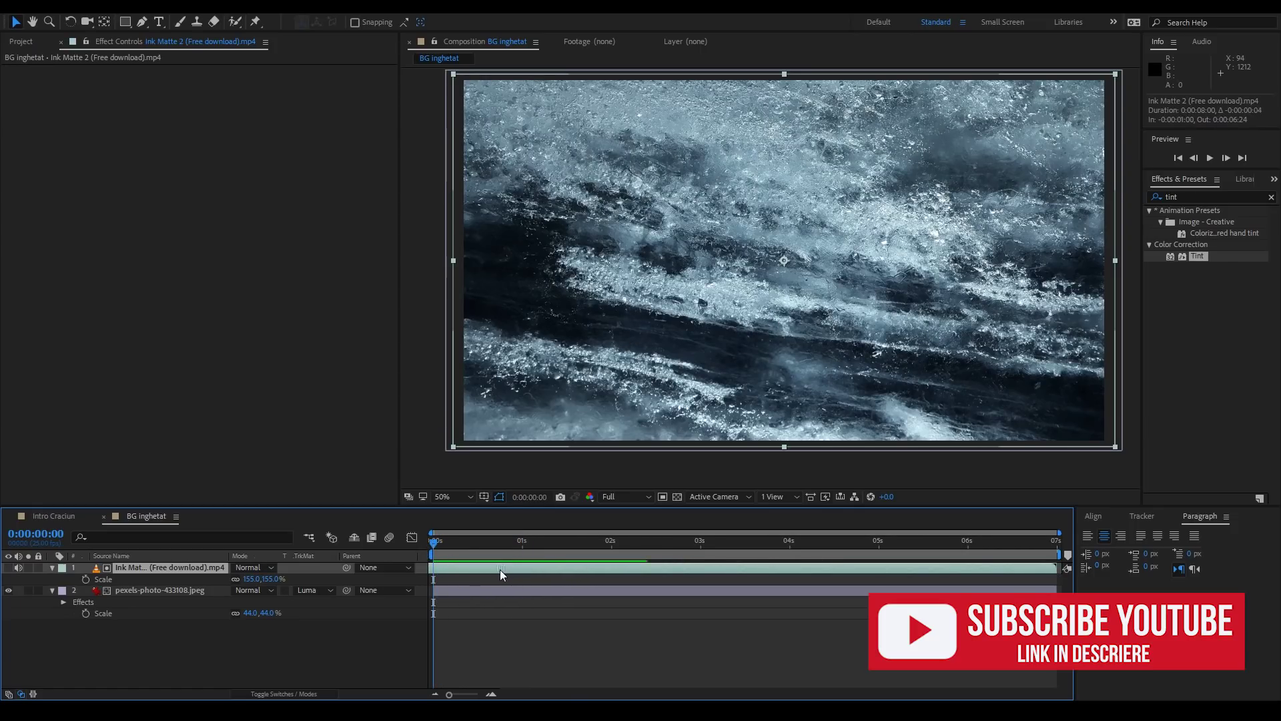
drag(499, 570, 525, 570)
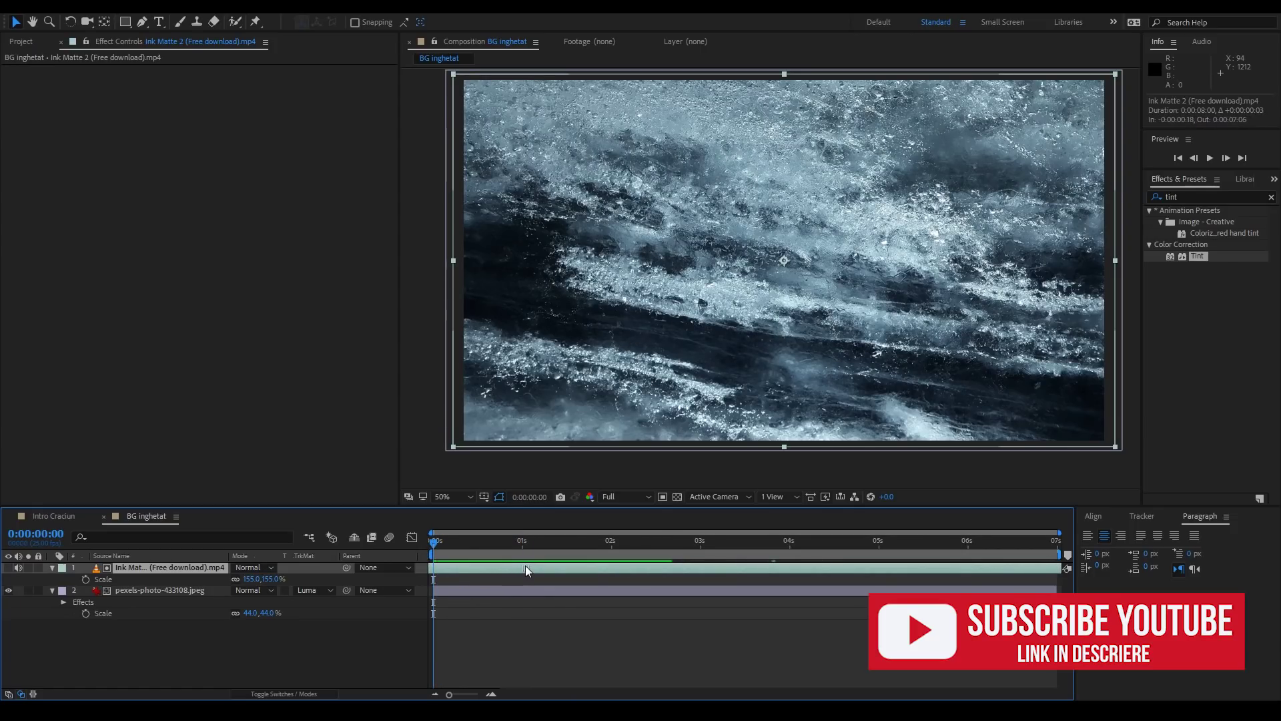
key(space)
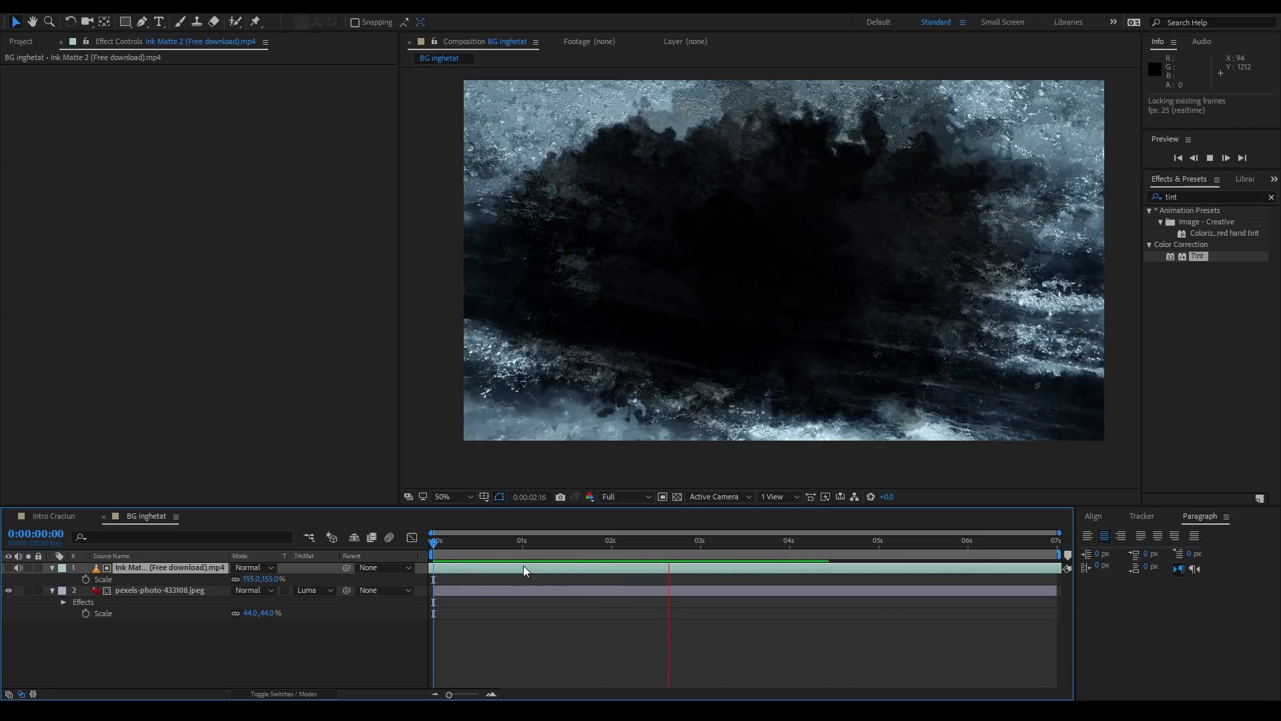
key(space)
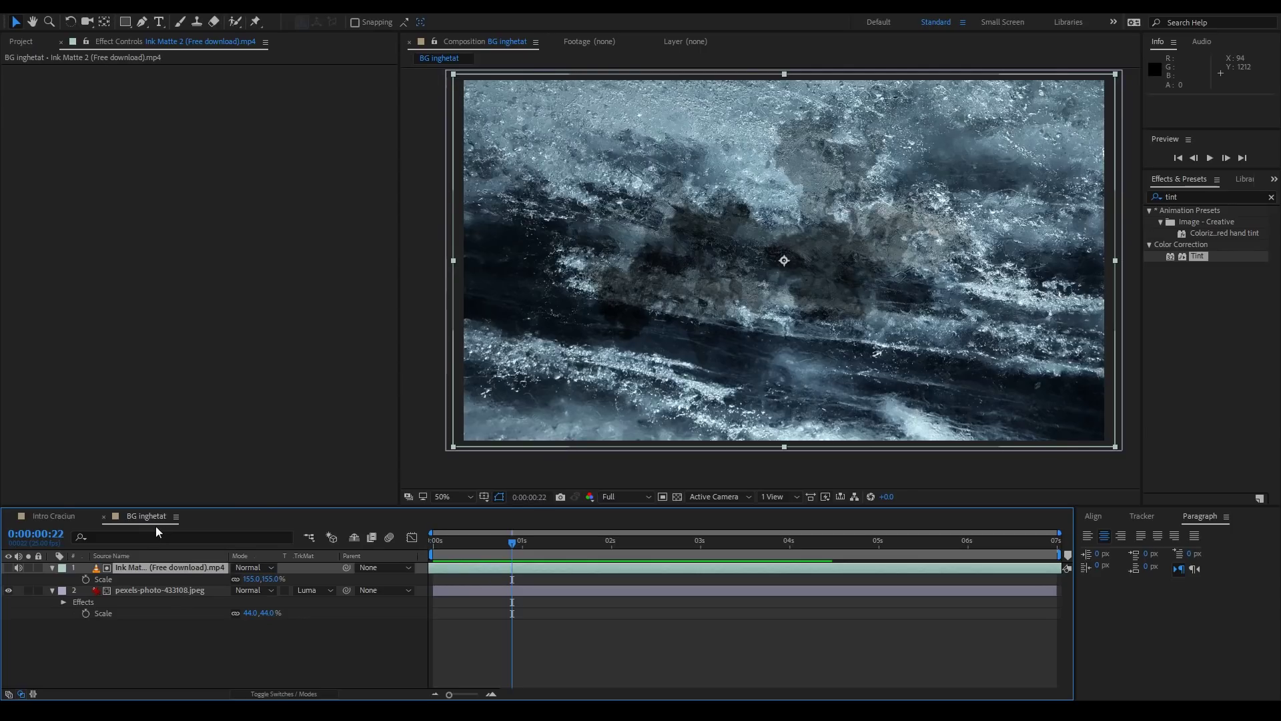
Create a comps folder and move the BG inghetat and Intro Craciun compositions into it.
click(60, 515)
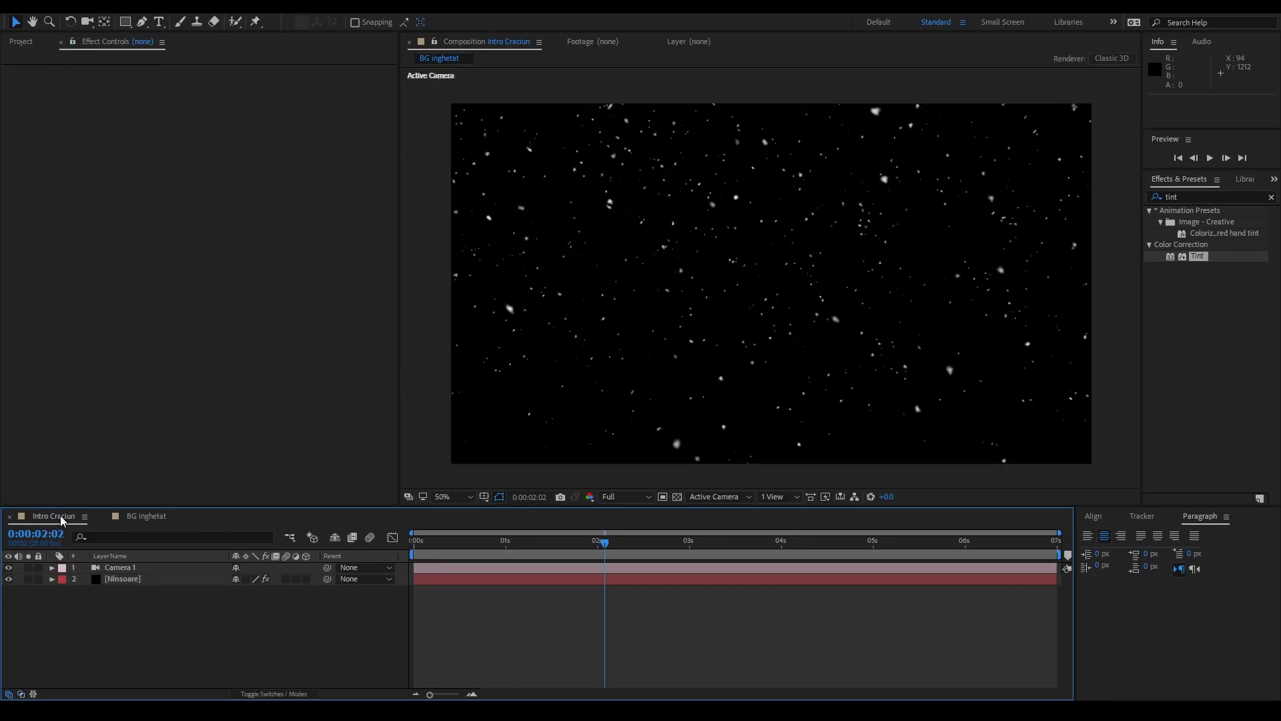
click(20, 43)
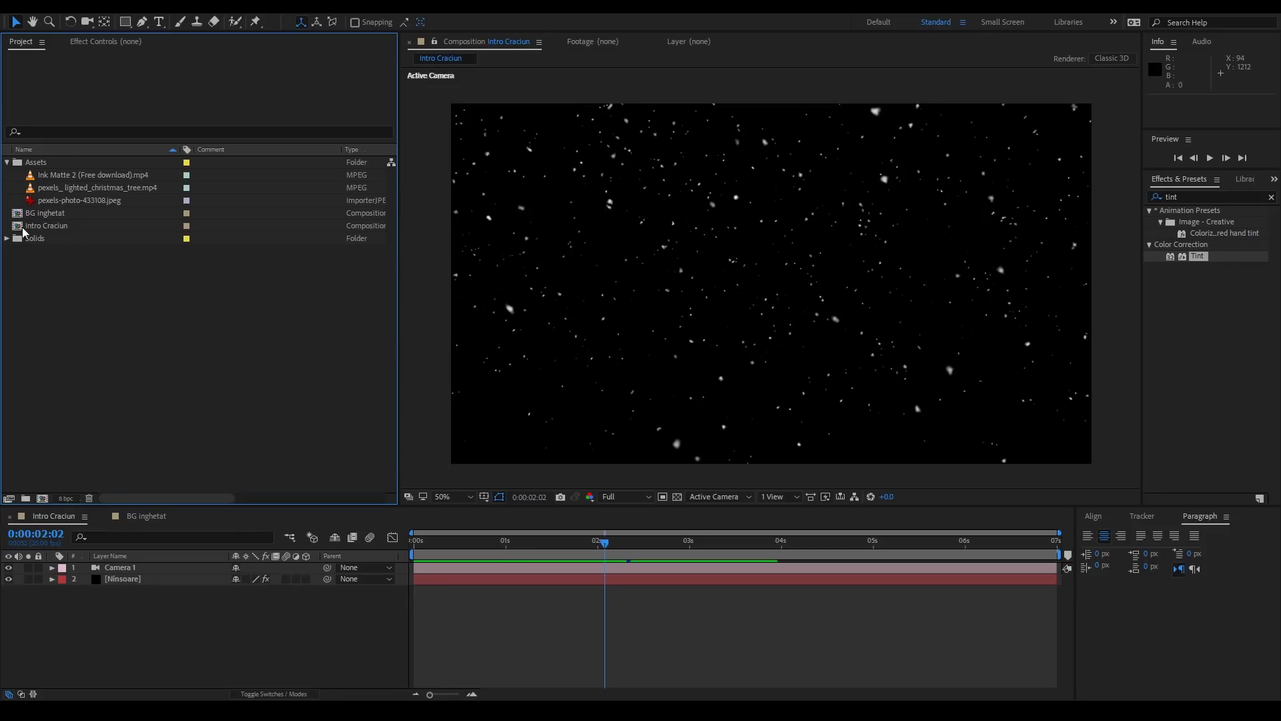
right_click(83, 281)
click(85, 296)
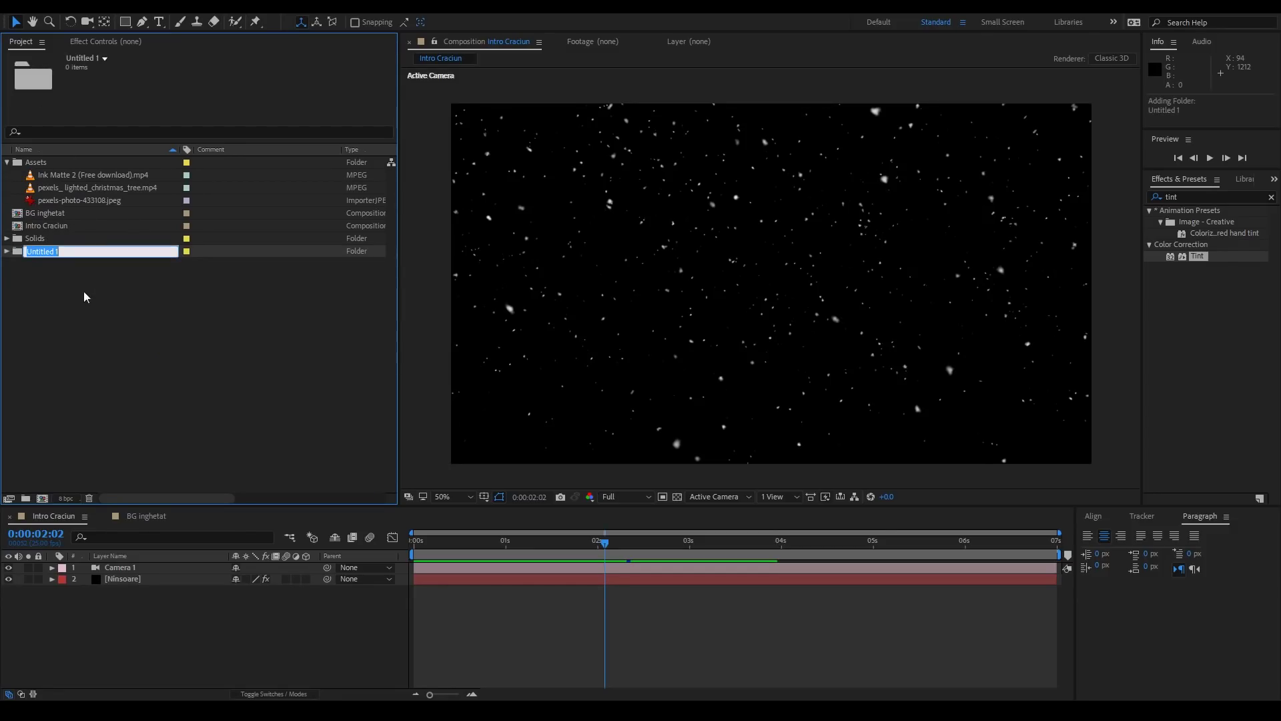
text(comps)
key(Return)
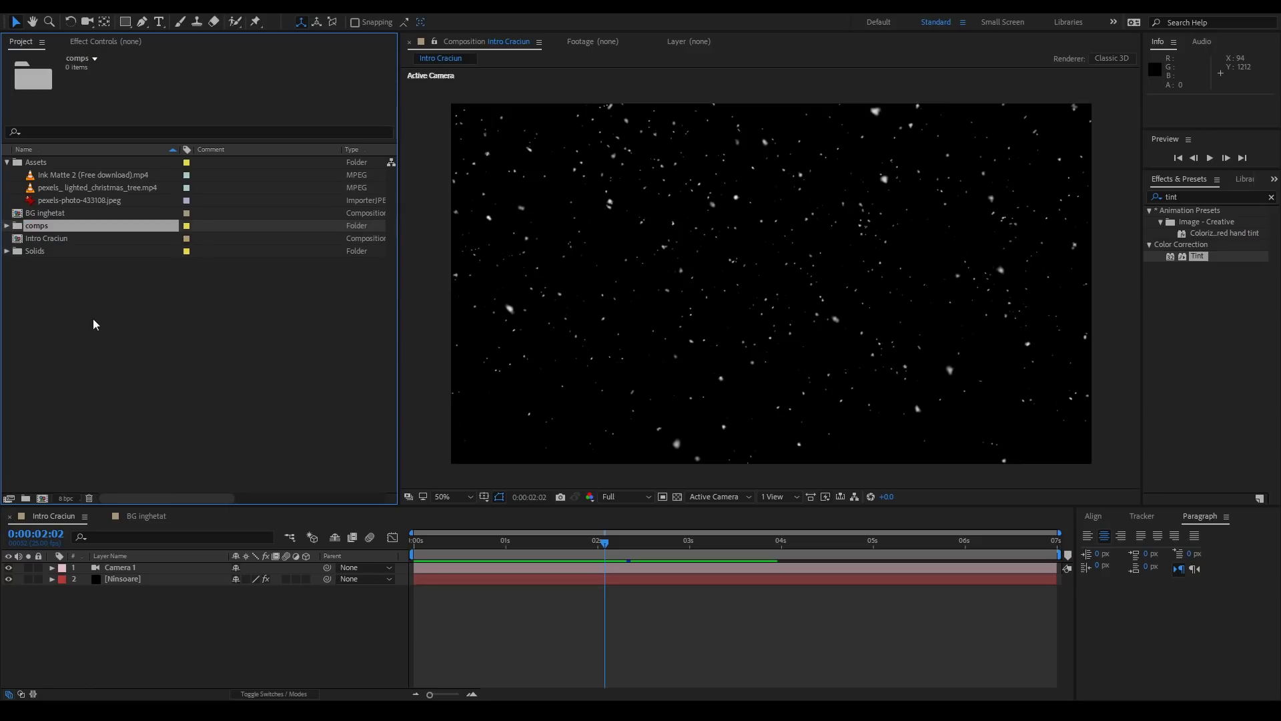
click(54, 219)
ctrl+click(55, 239)
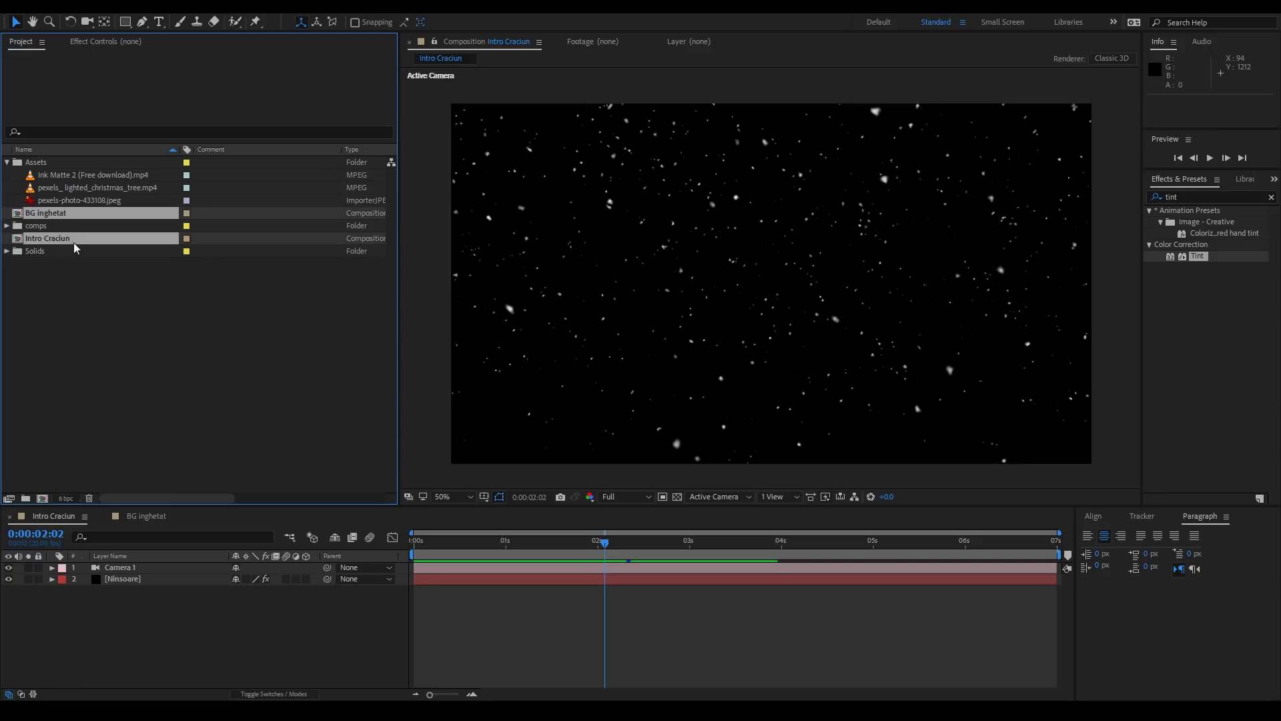
mouse_move(74, 242)
mouse_down()
mouse_move(48, 227)
mouse_move(138, 566)
mouse_up()
click(8, 213)
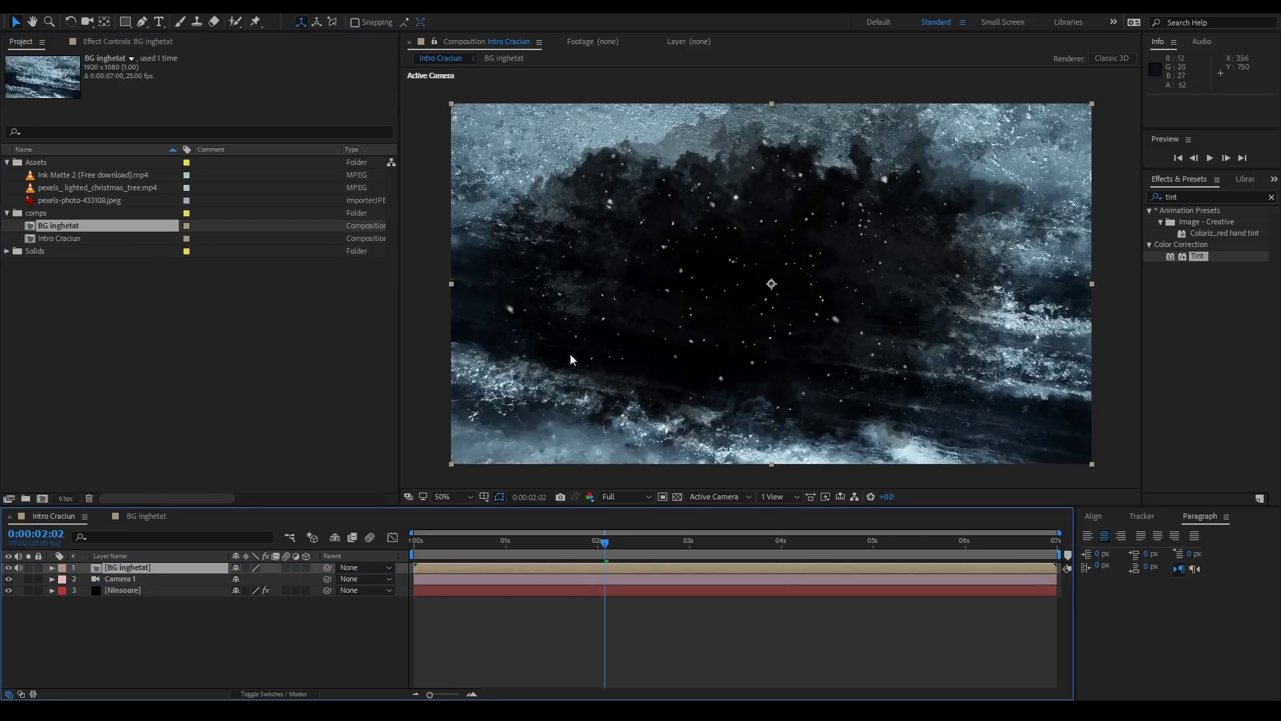
Set the BG inghetat layer's opacity to 50% and preview Intro Craciun from the start.
key(t)
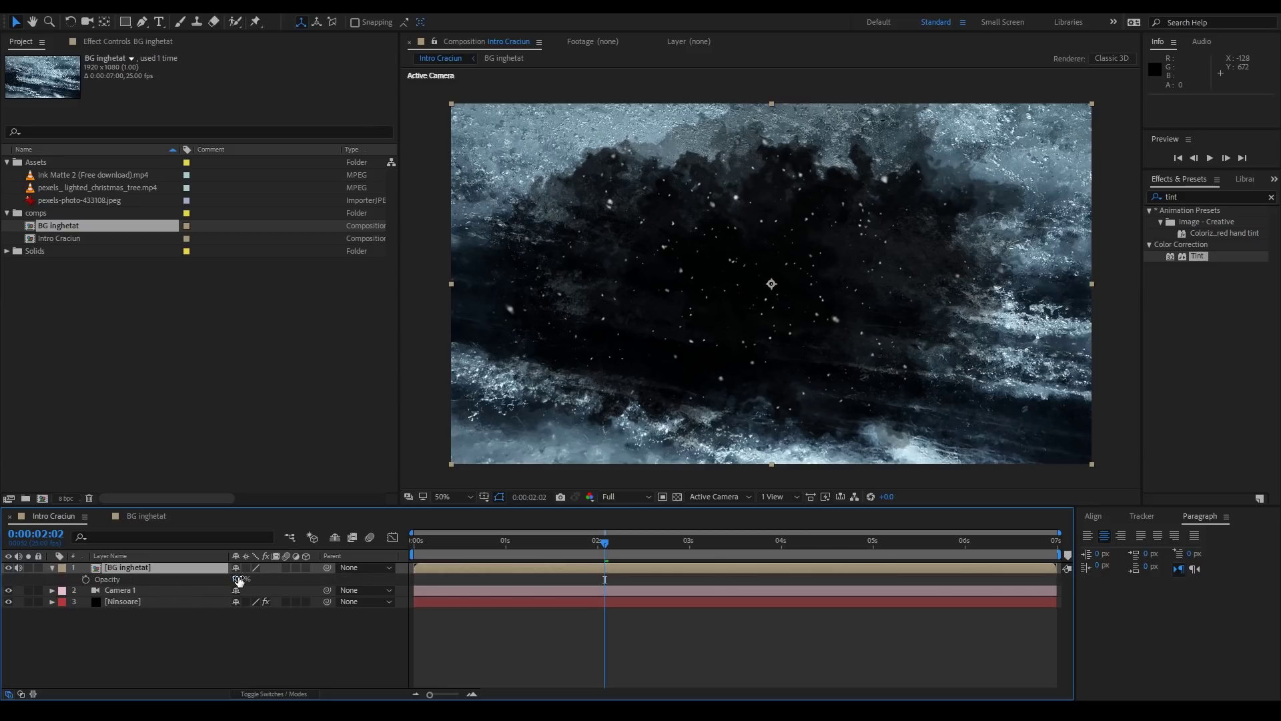
click(240, 579)
text(50)
key(Return)
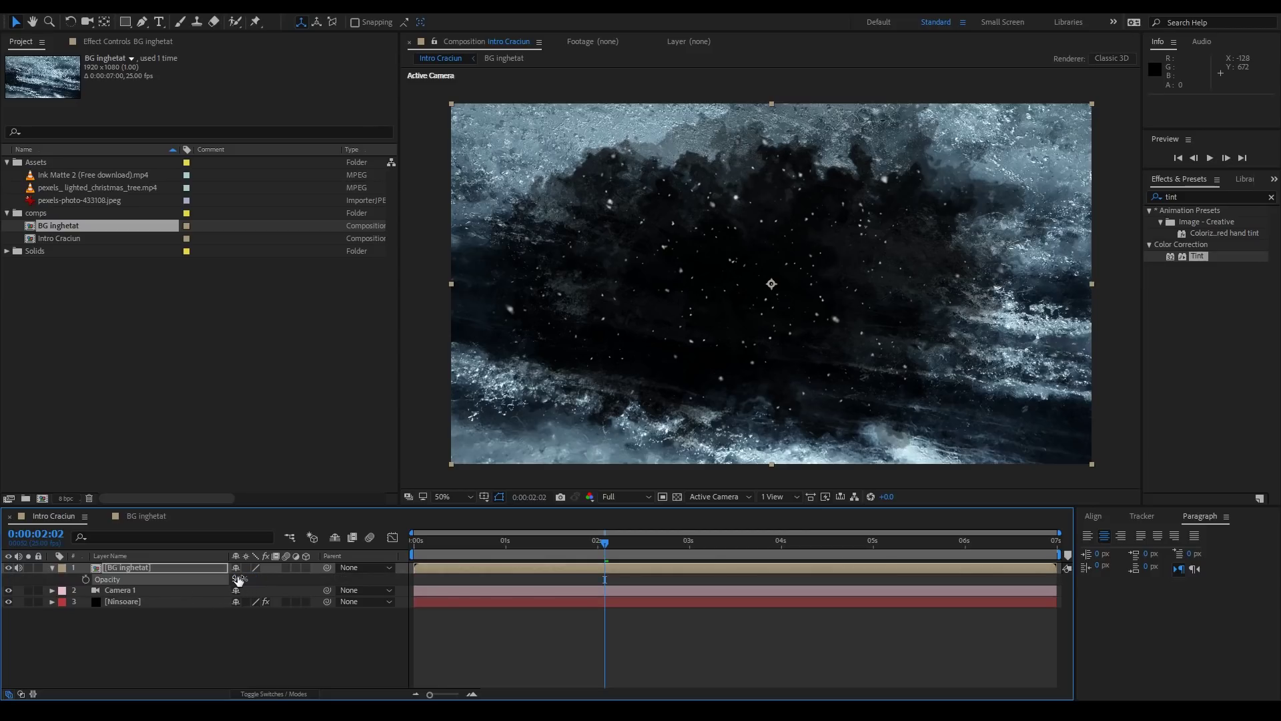
key(Home)
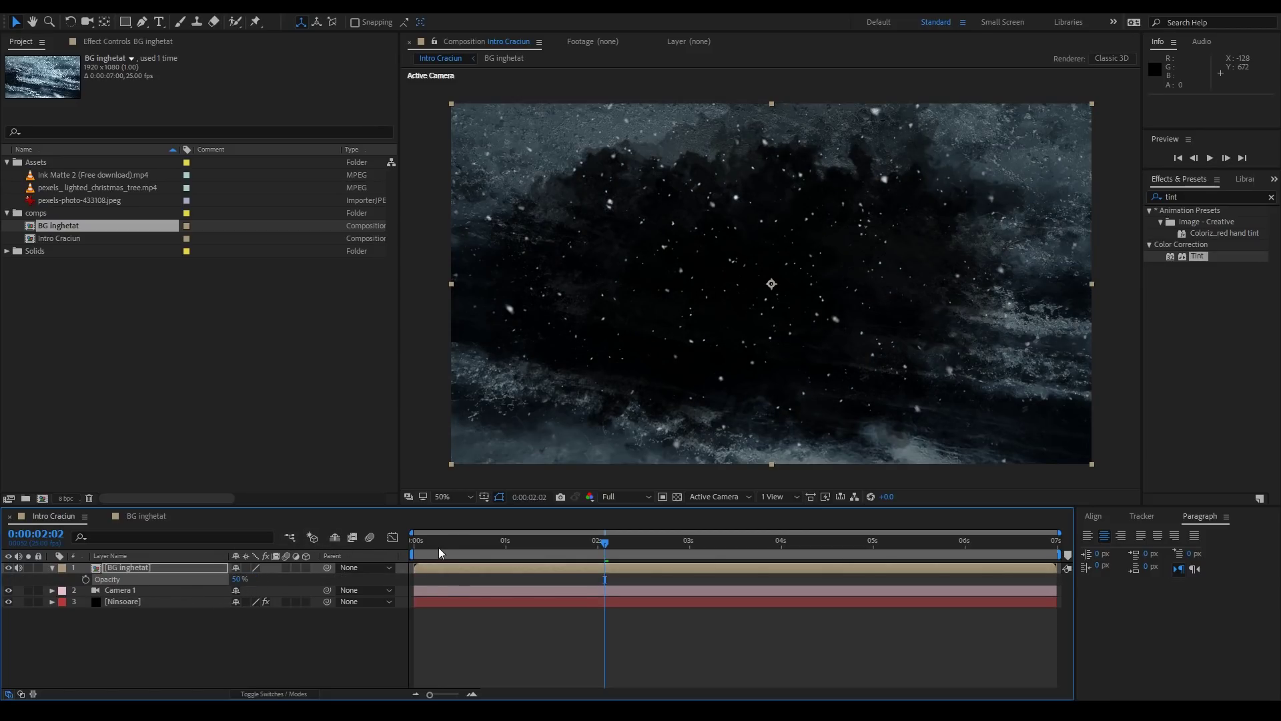
key(space)
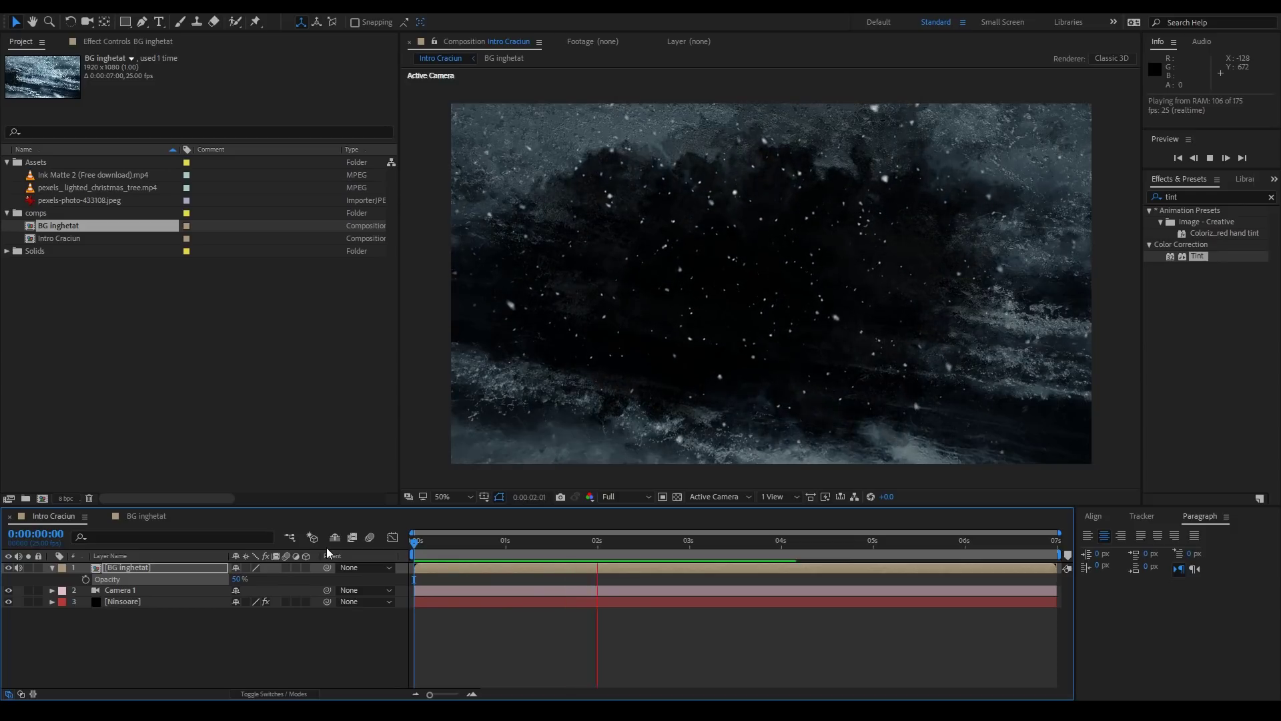
key(space)
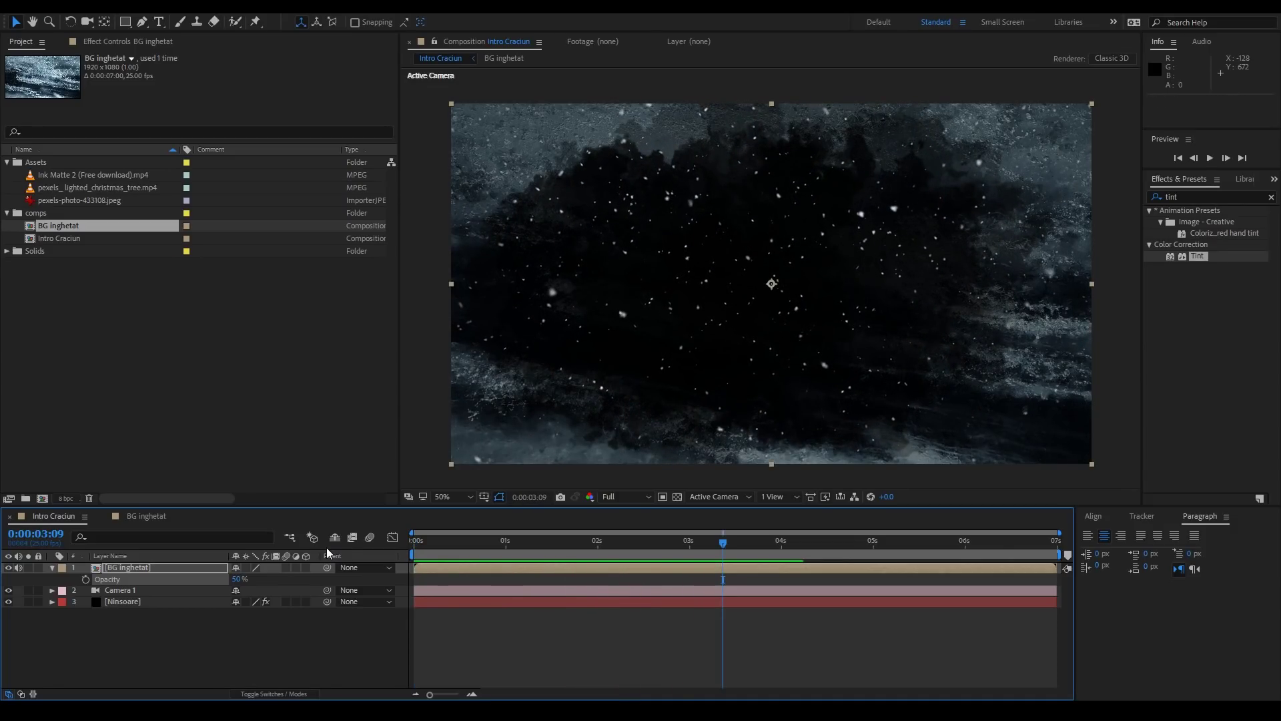
Create a new composition named animatie text.
click(44, 497)
text(animatie text)
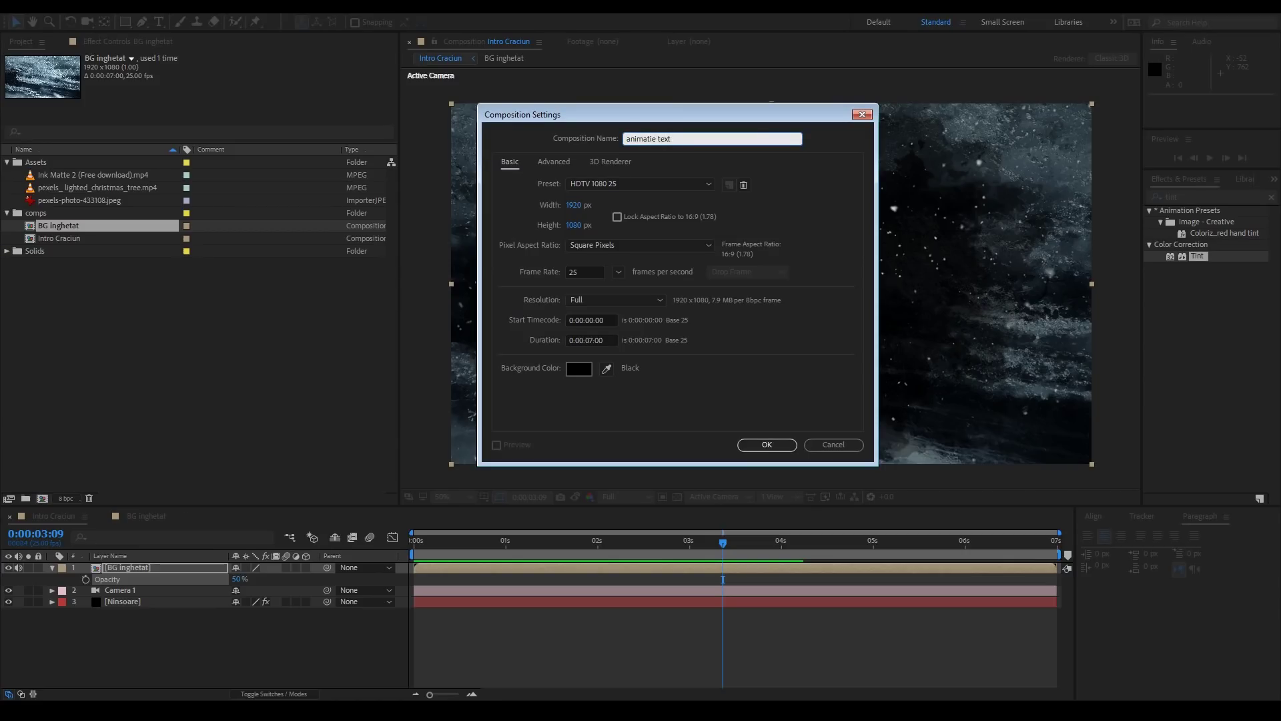
click(767, 444)
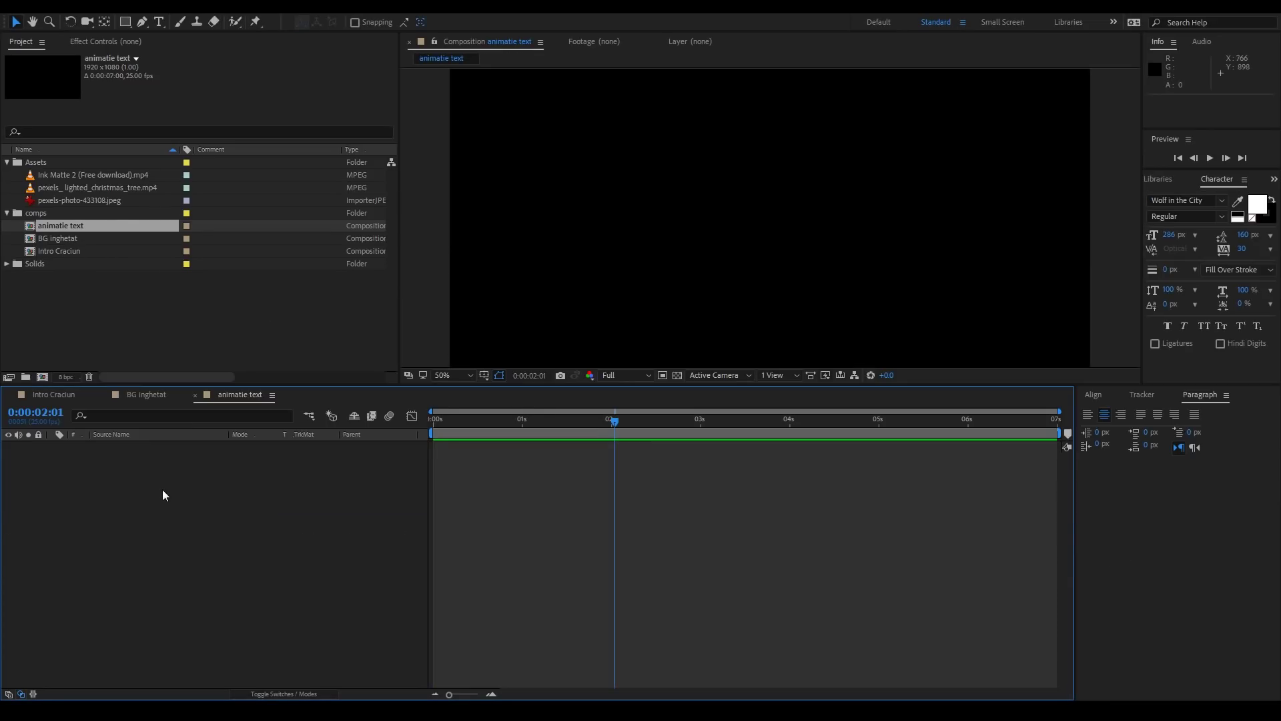
Type the two-line text 'Craciun' / 'Fericit!' in the frame.
click(160, 24)
click(650, 182)
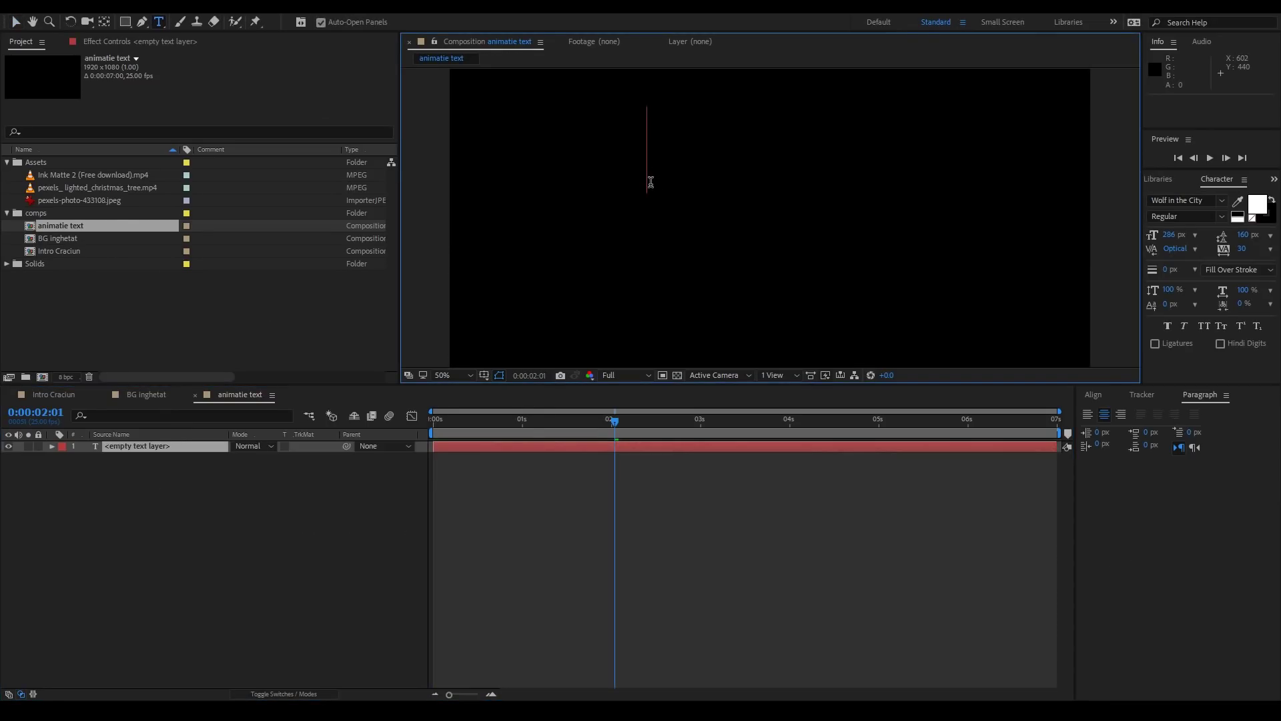
text(Craciun)
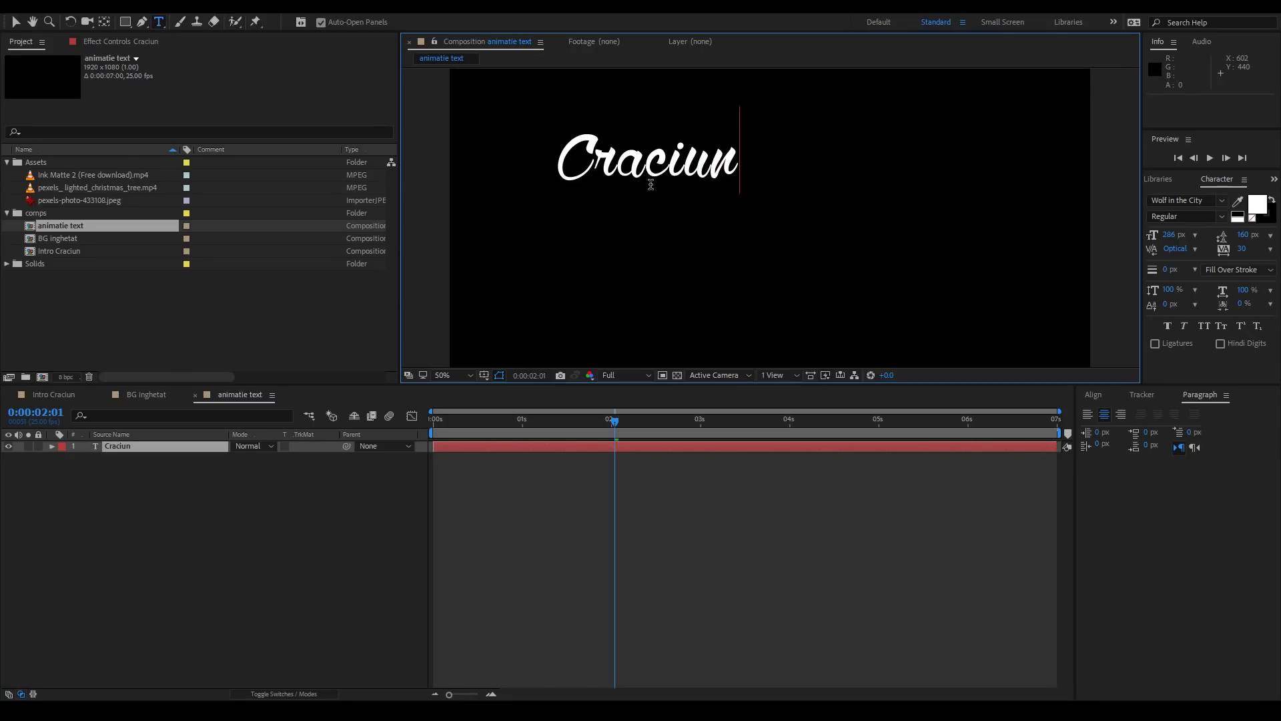
key(Return)
text(Fericit)
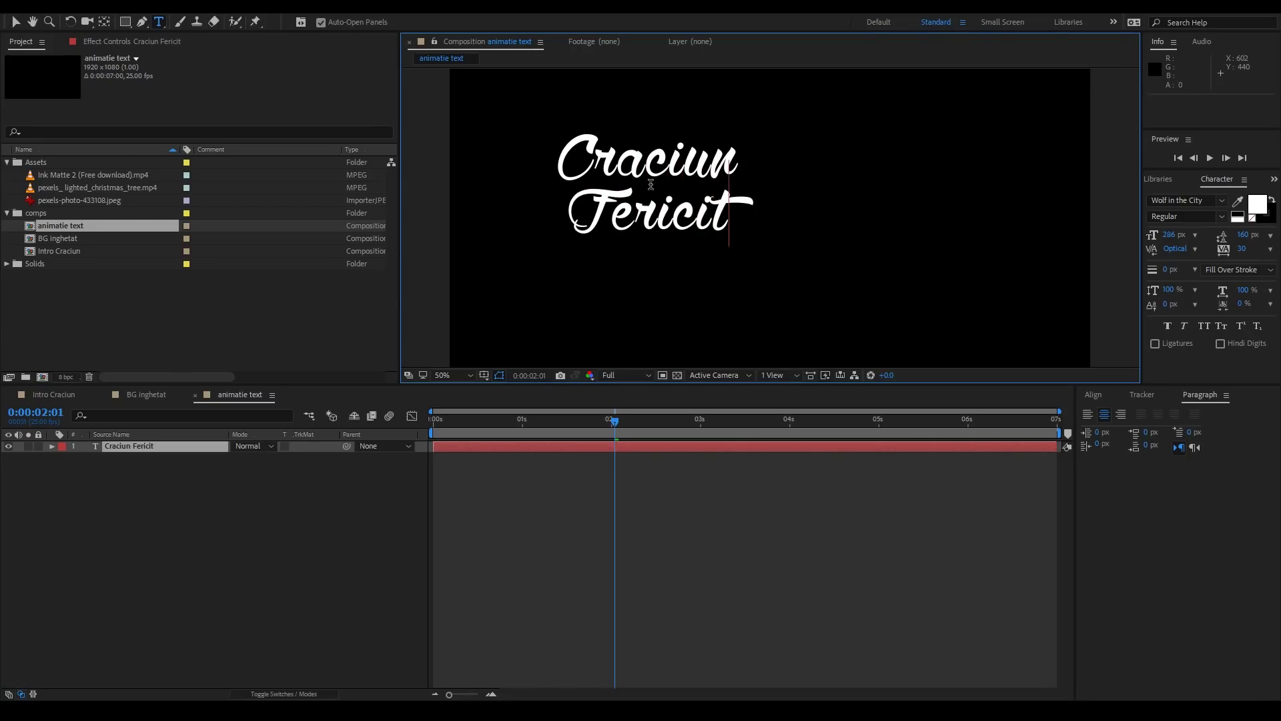
text(!)
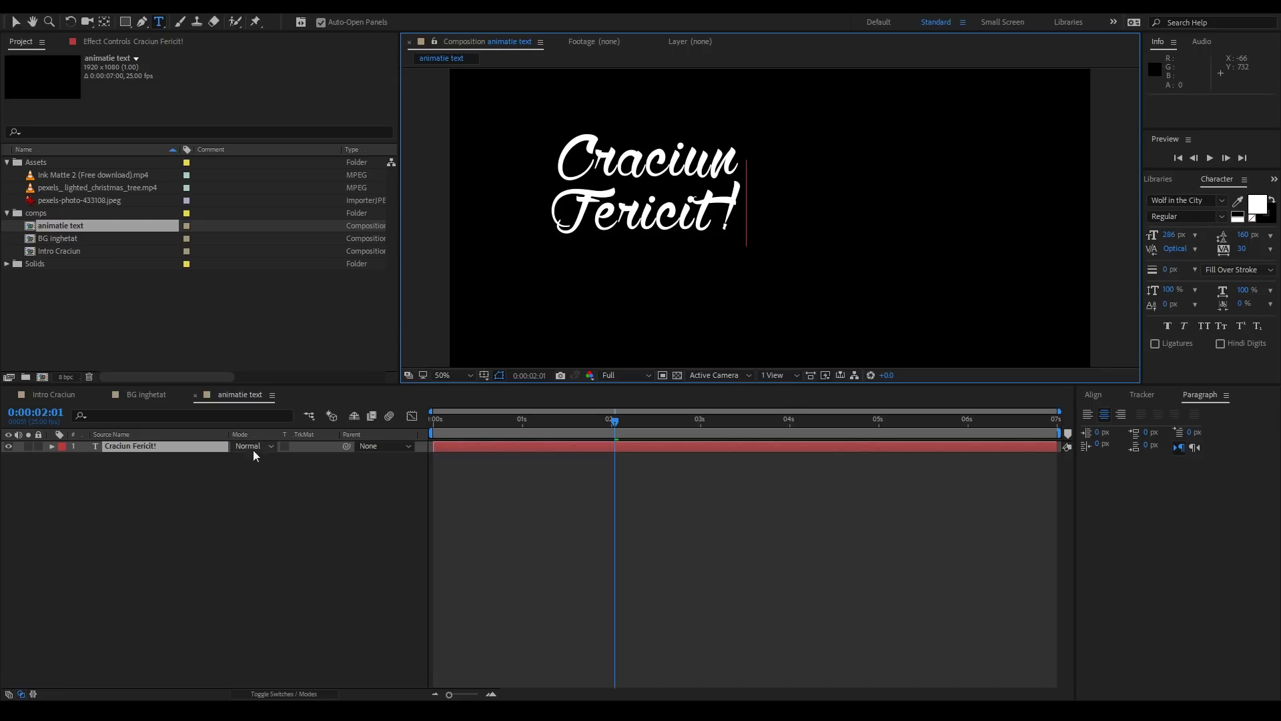
click(195, 447)
Move the Craciun Fericit! text to the centre of the frame.
key(v)
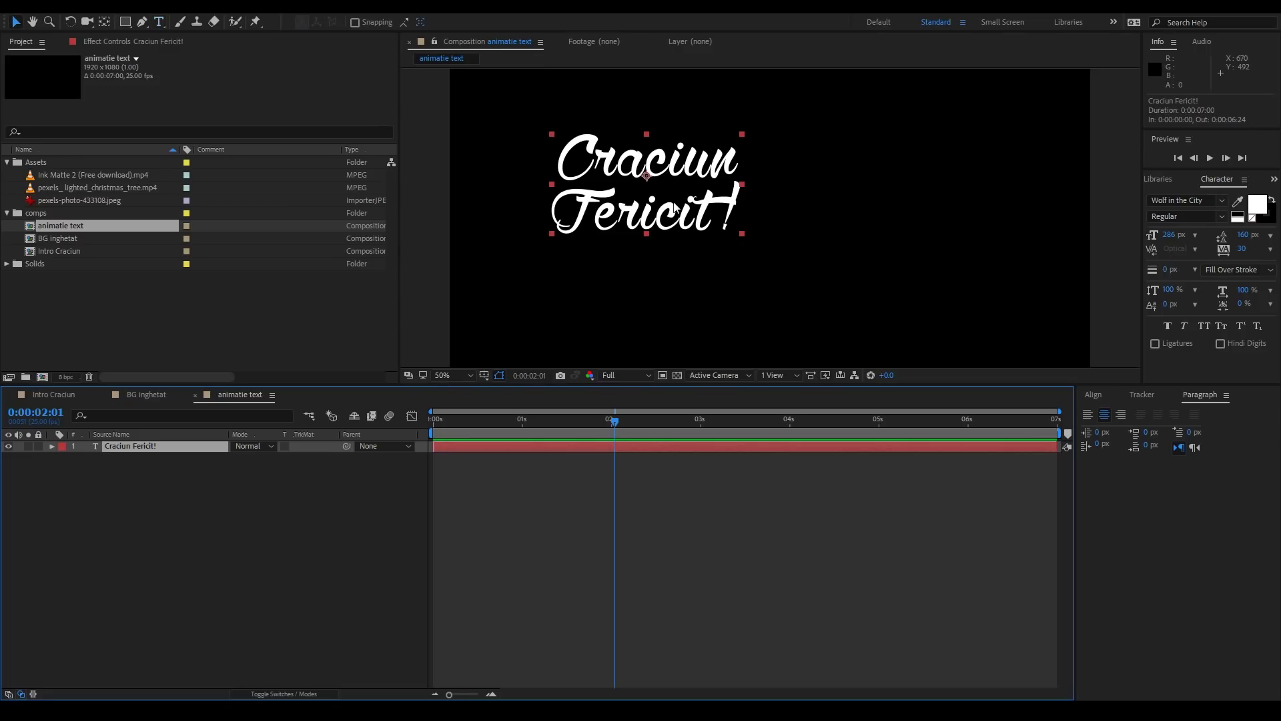
drag(676, 200, 799, 242)
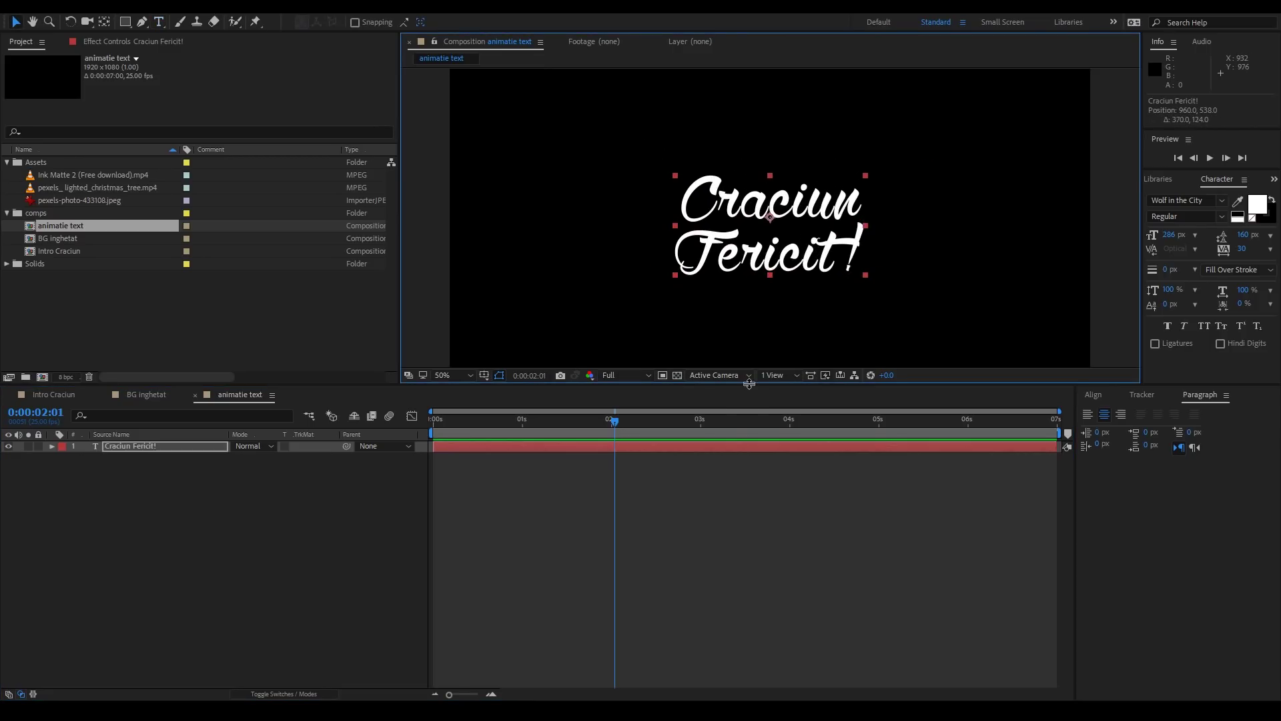
drag(744, 387, 744, 531)
drag(794, 342, 806, 324)
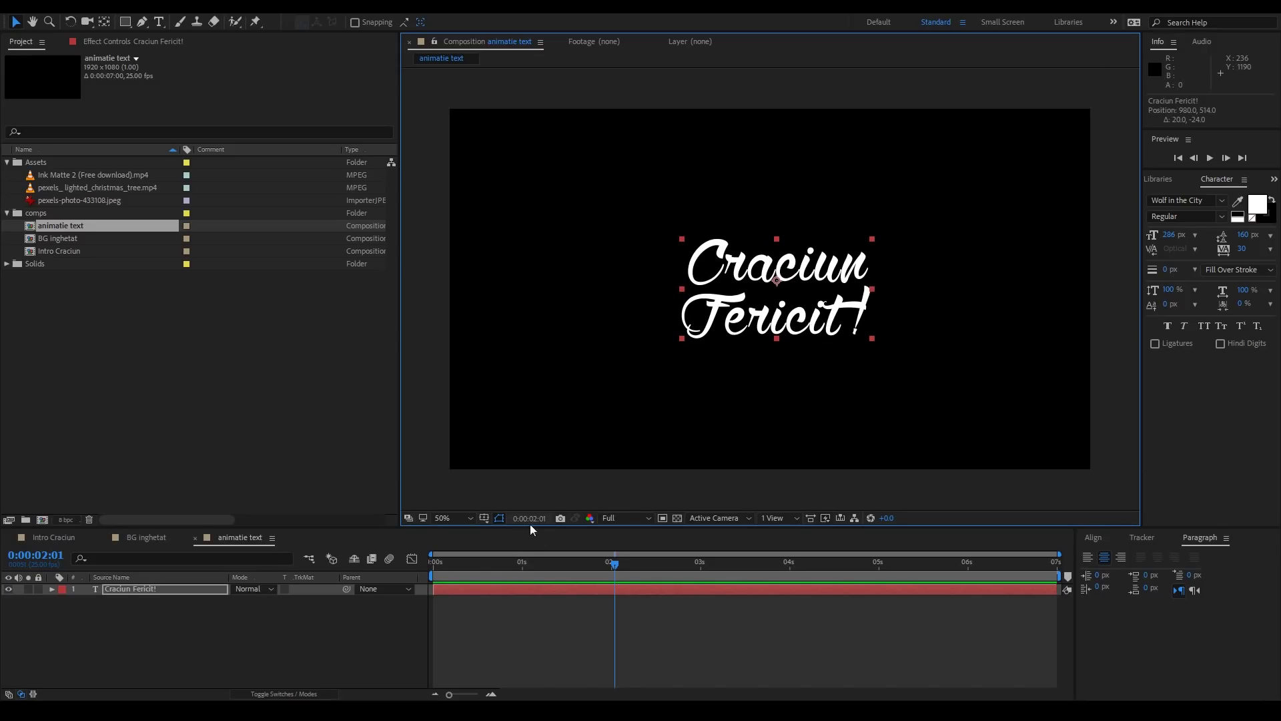
drag(530, 526, 534, 428)
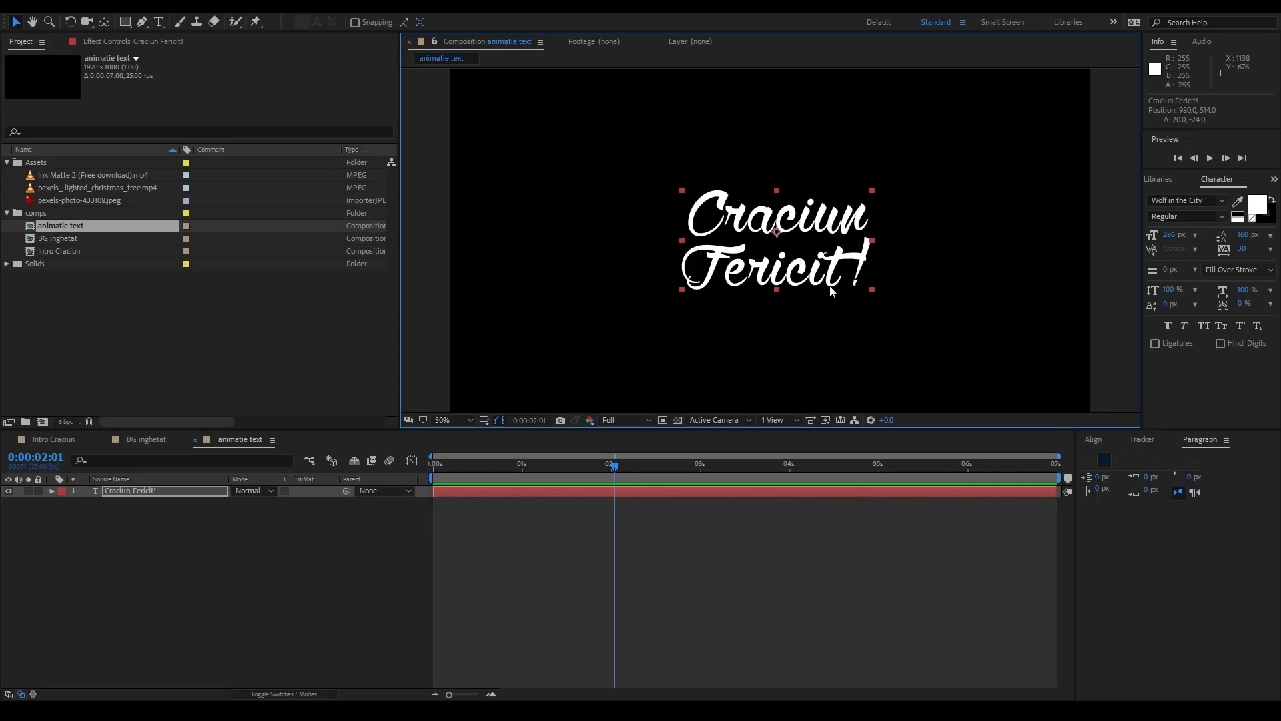
Enable per-character 3D on the text and add Position, Rotation and Opacity to Animator 1.
click(52, 491)
click(333, 503)
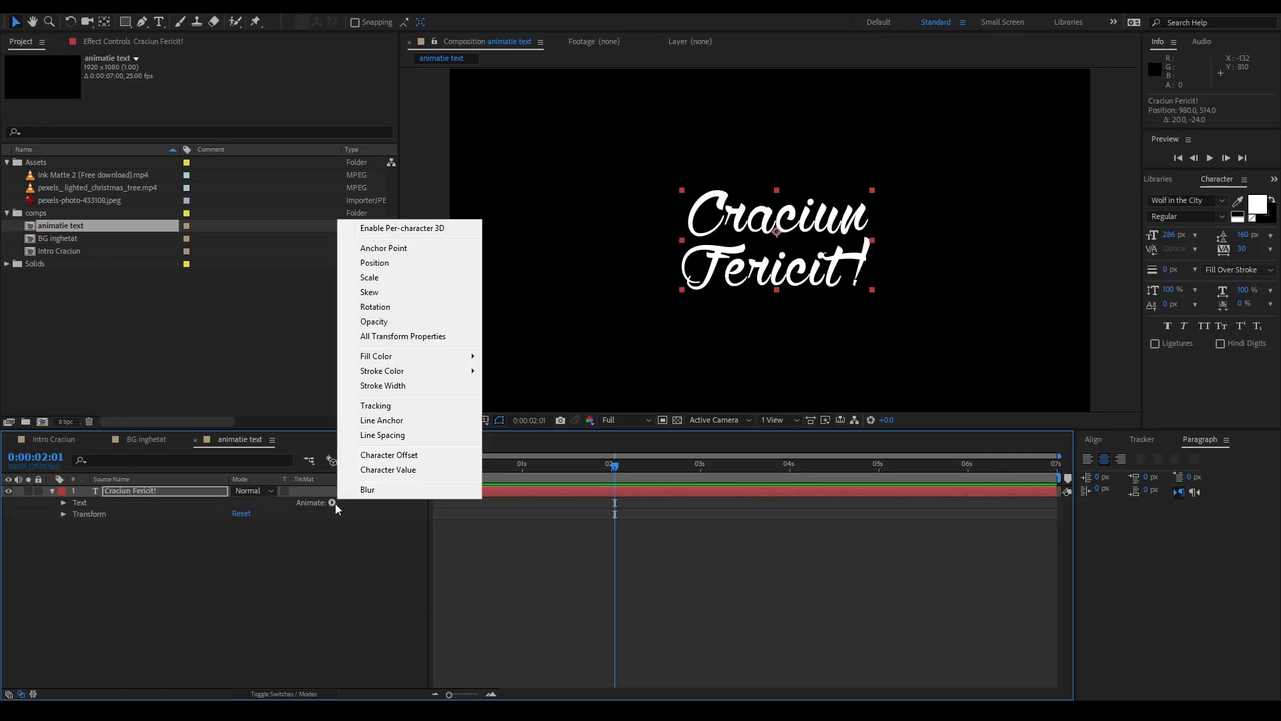
click(398, 228)
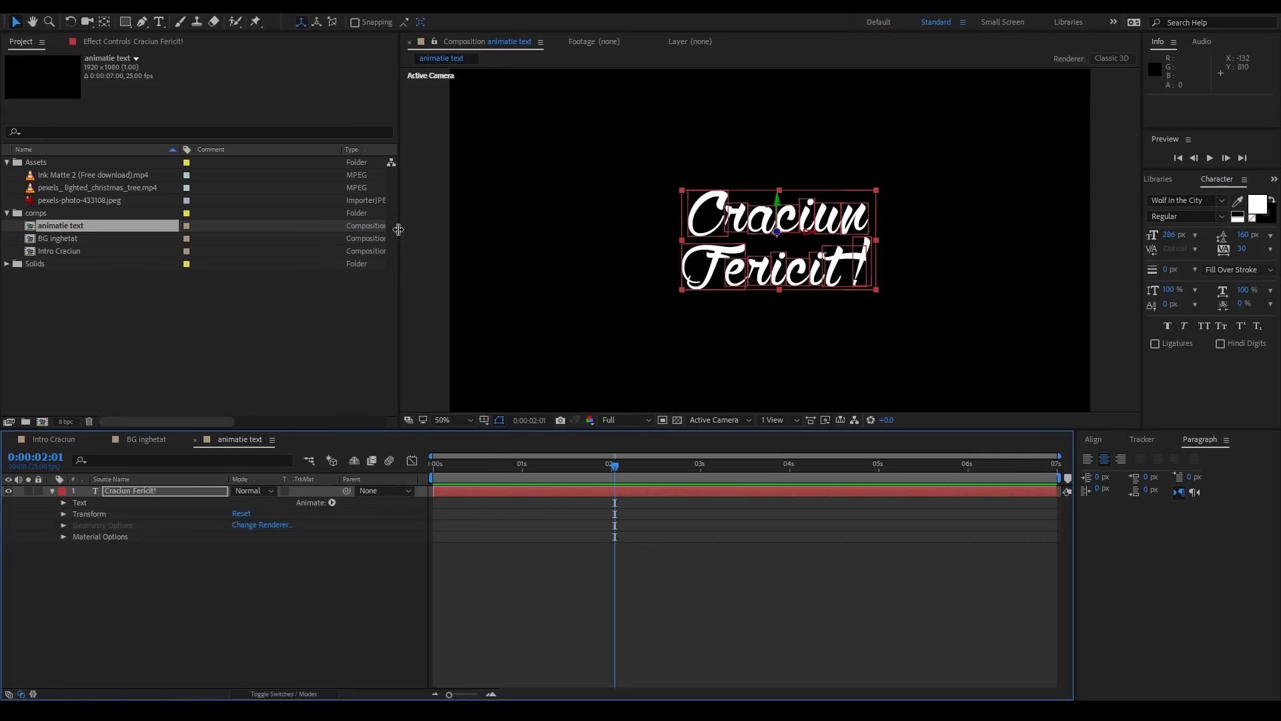
click(333, 503)
click(375, 263)
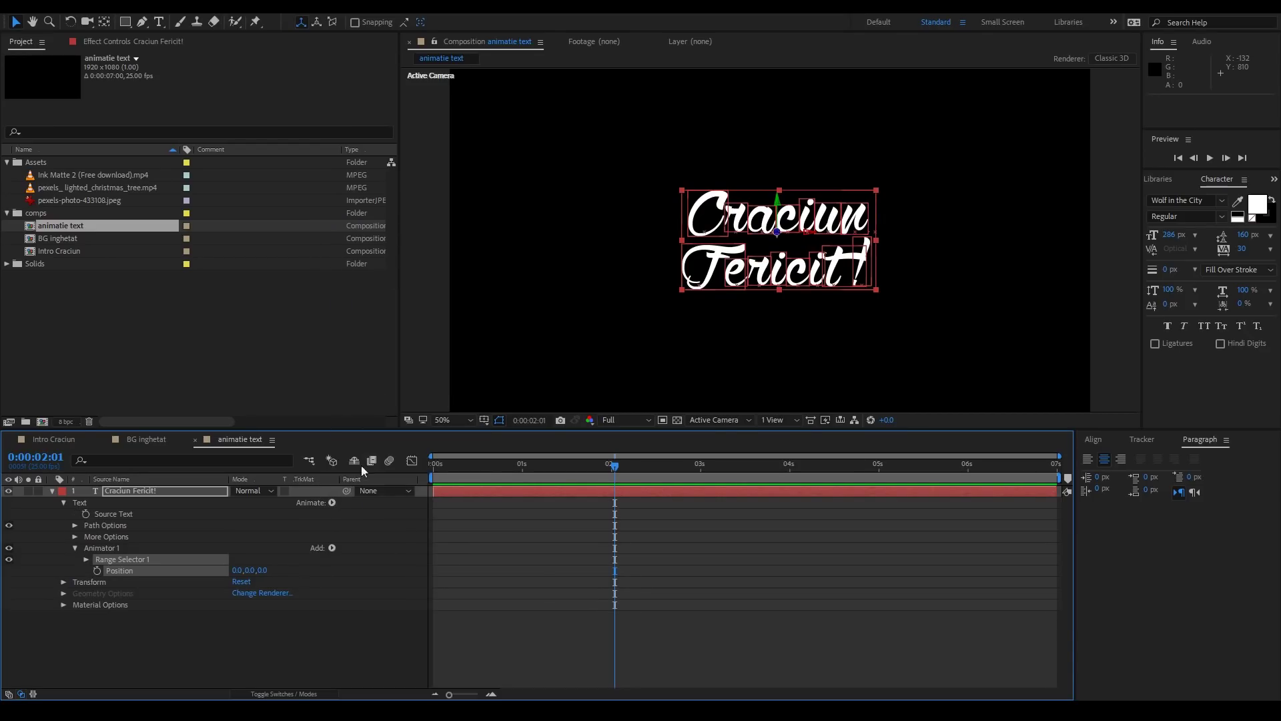
click(332, 503)
click(380, 307)
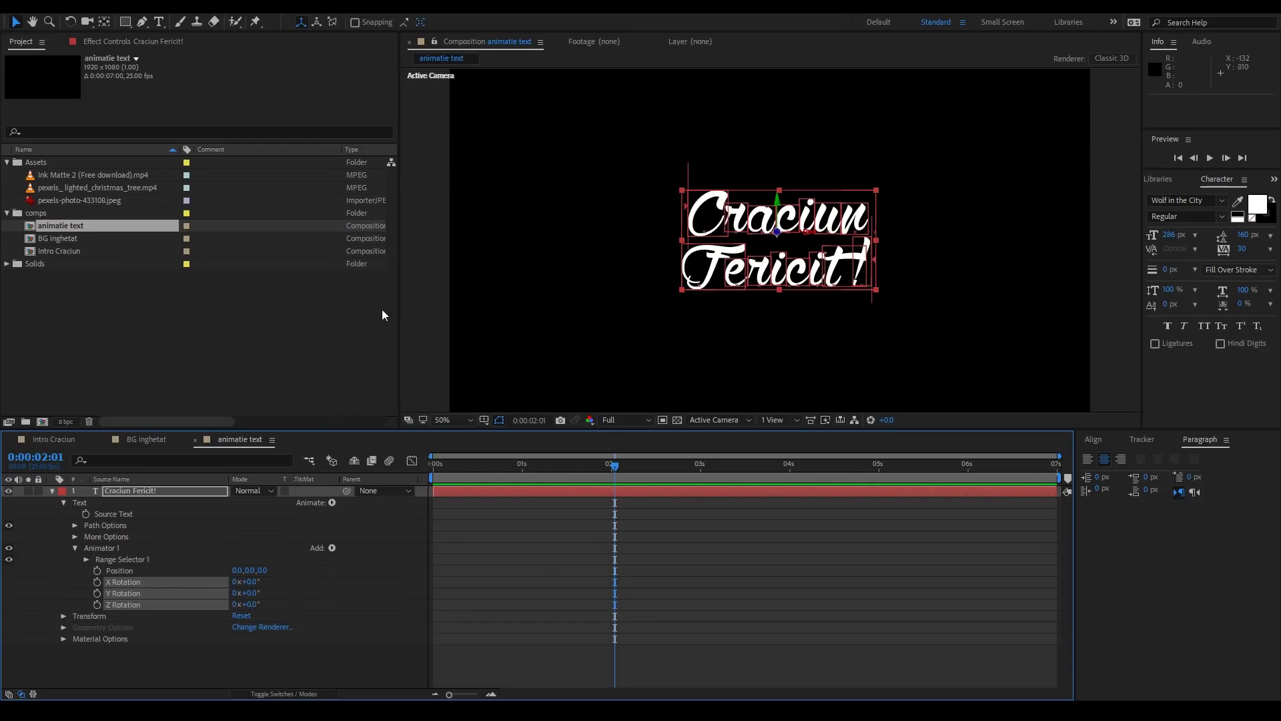
click(332, 502)
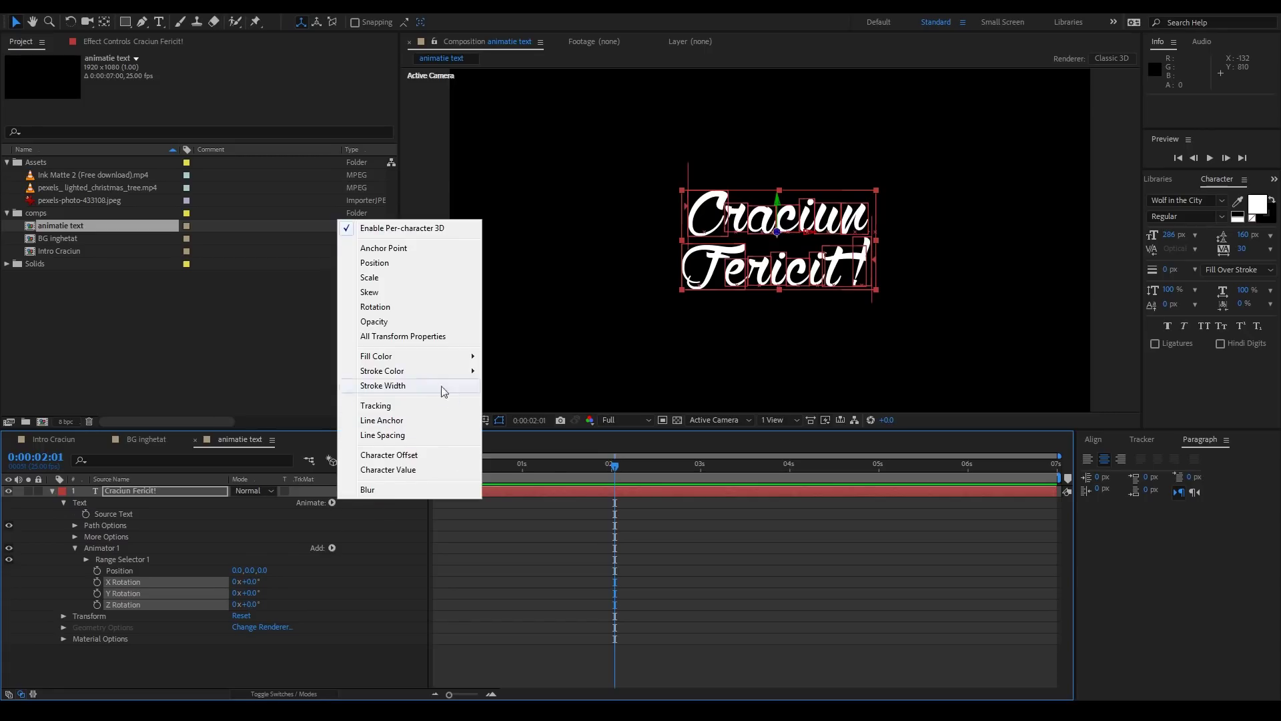
click(395, 323)
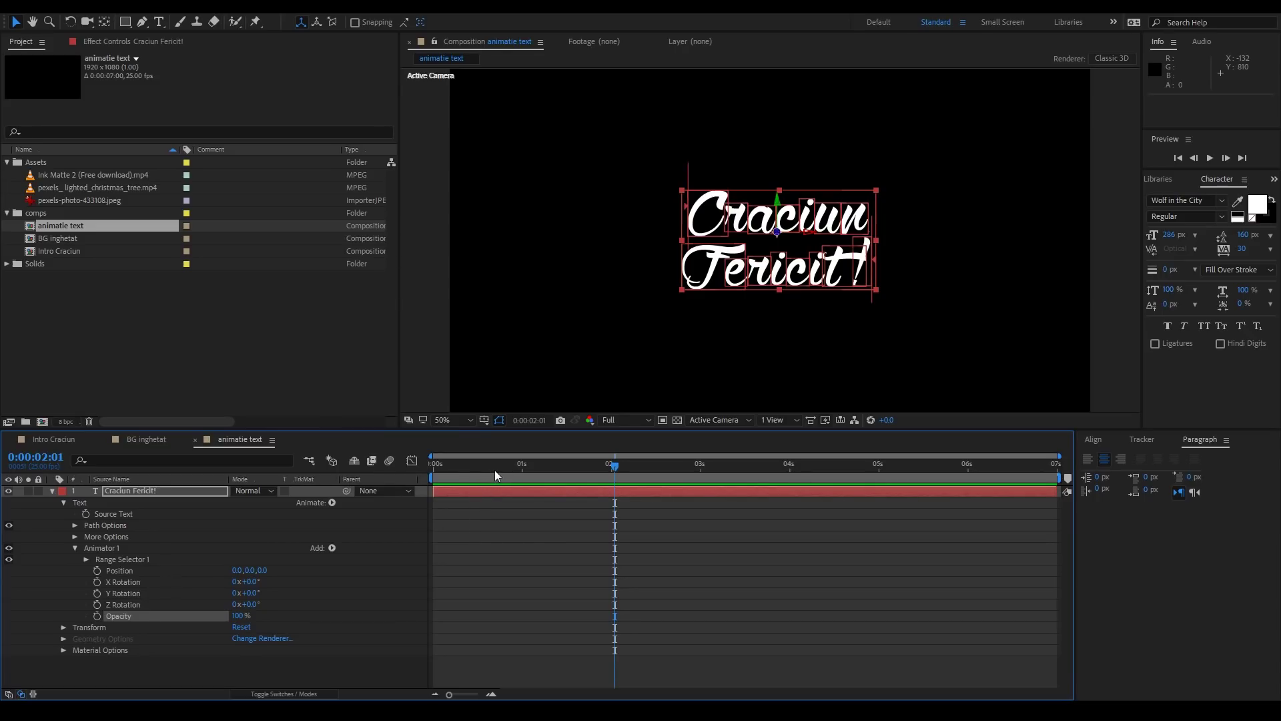
At the composition start, set Animator 1's Position Z to -376 and Y Rotation to 130°.
drag(495, 473, 410, 475)
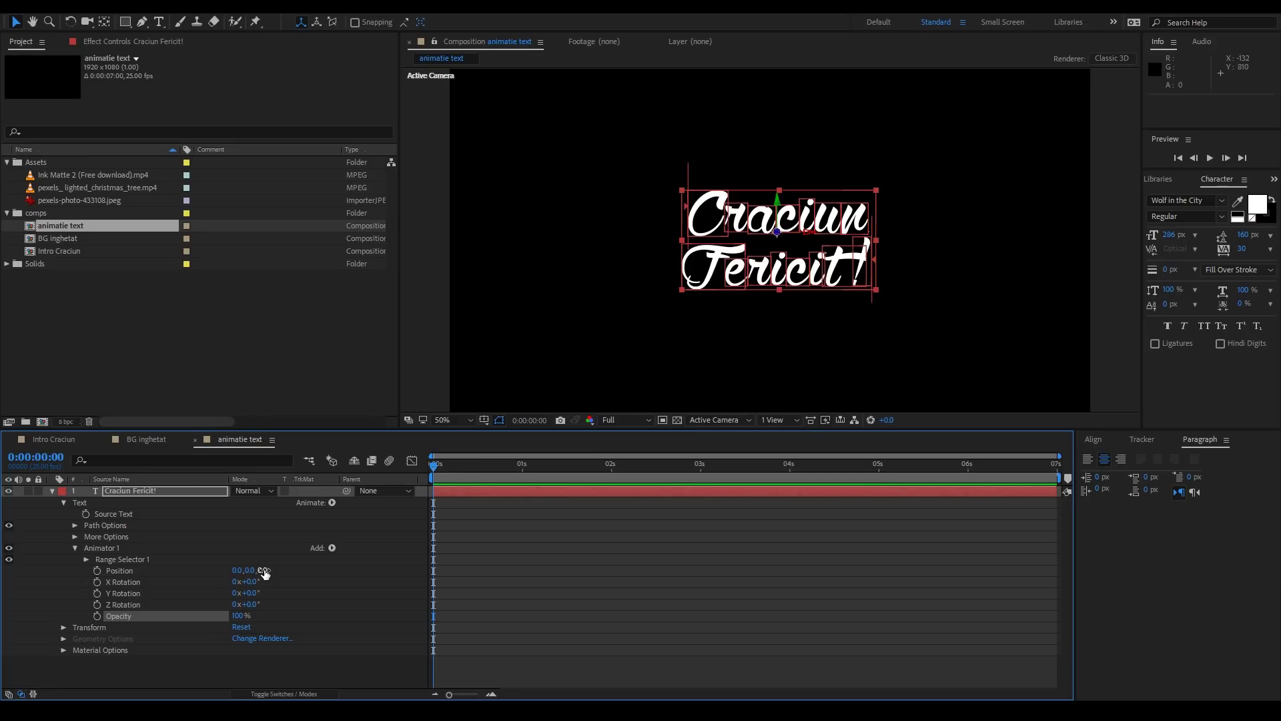
drag(264, 573, 28, 608)
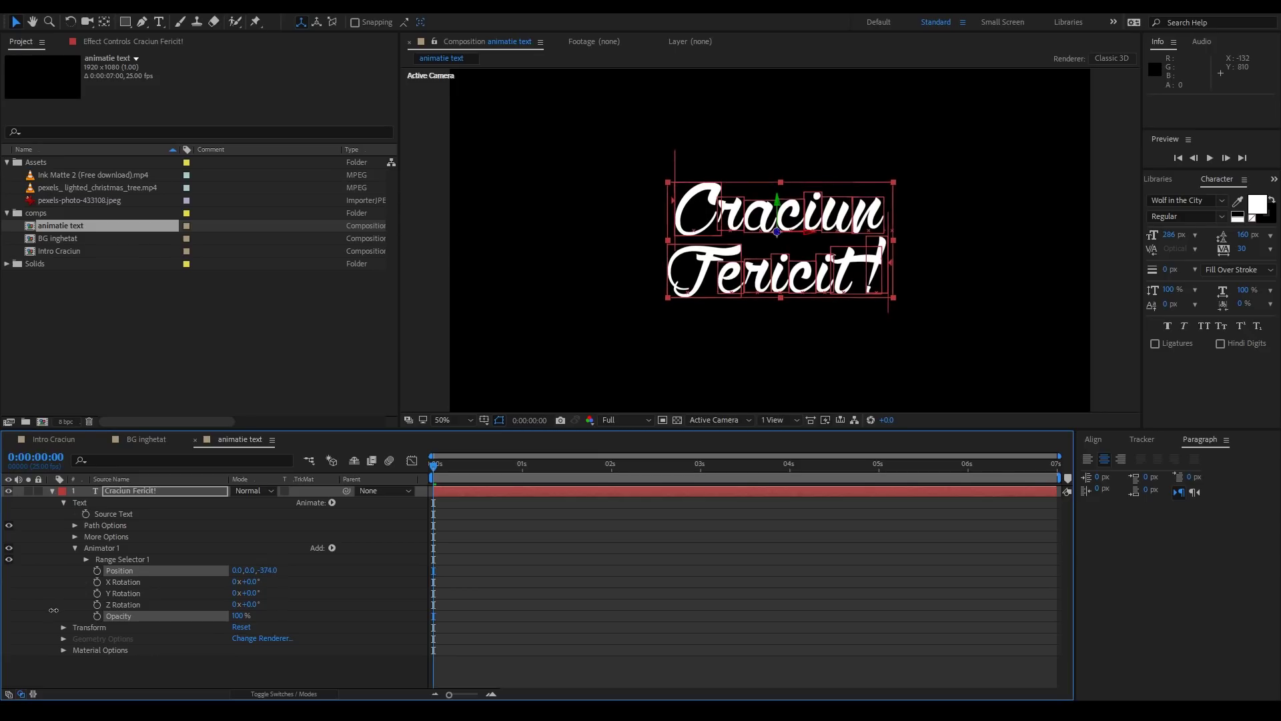
drag(27, 608, 56, 609)
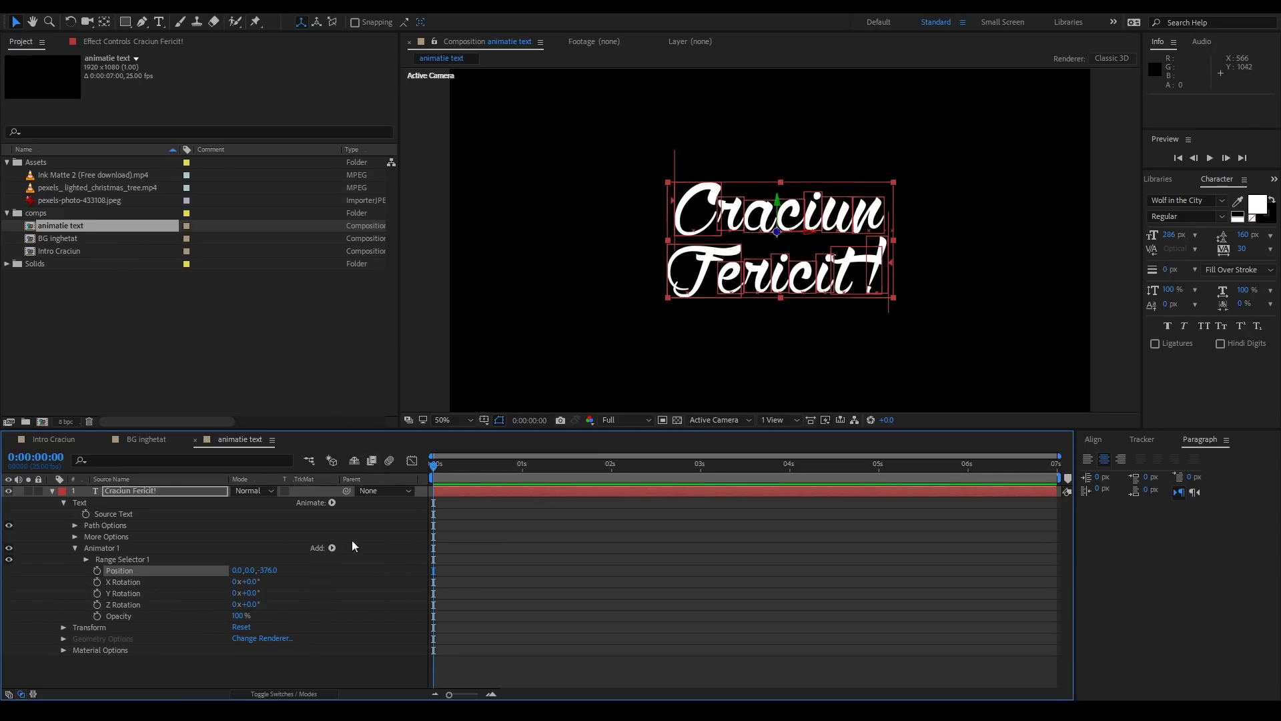
click(249, 592)
text(0)
key(Return)
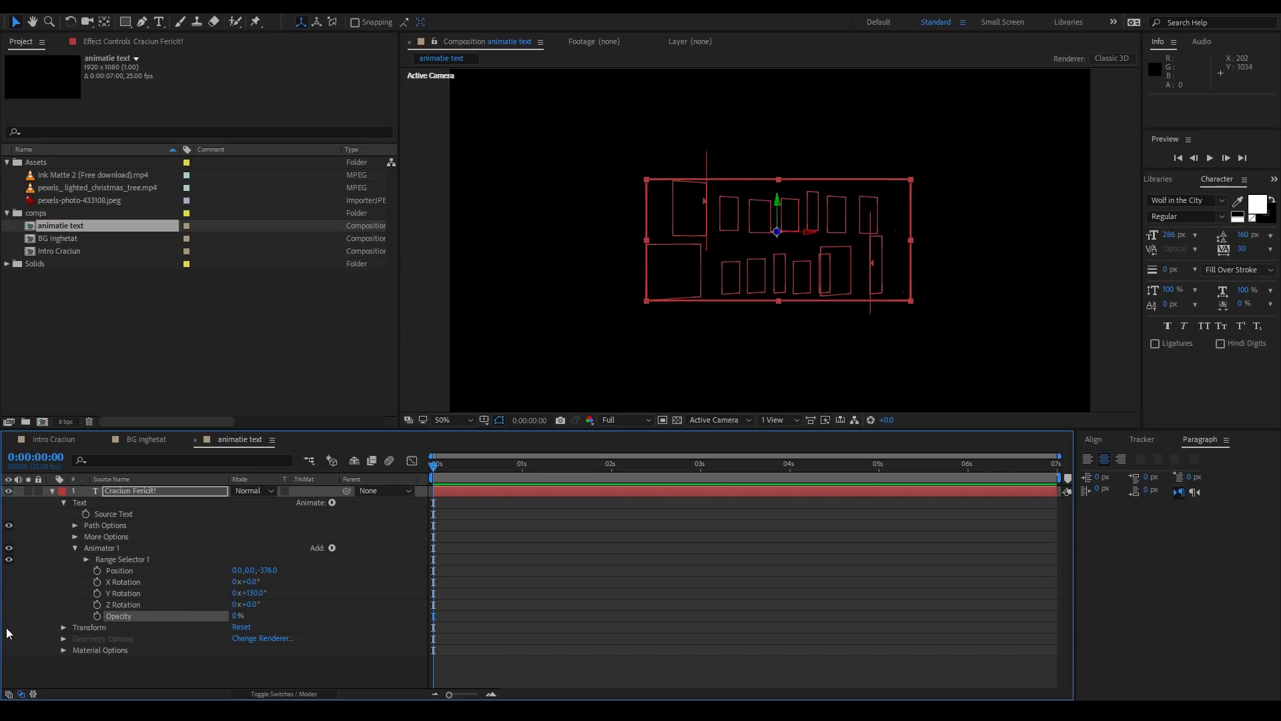
Set Range Selector 1's advanced Shape to Ramp Up and its Ease Low to 50%.
click(87, 560)
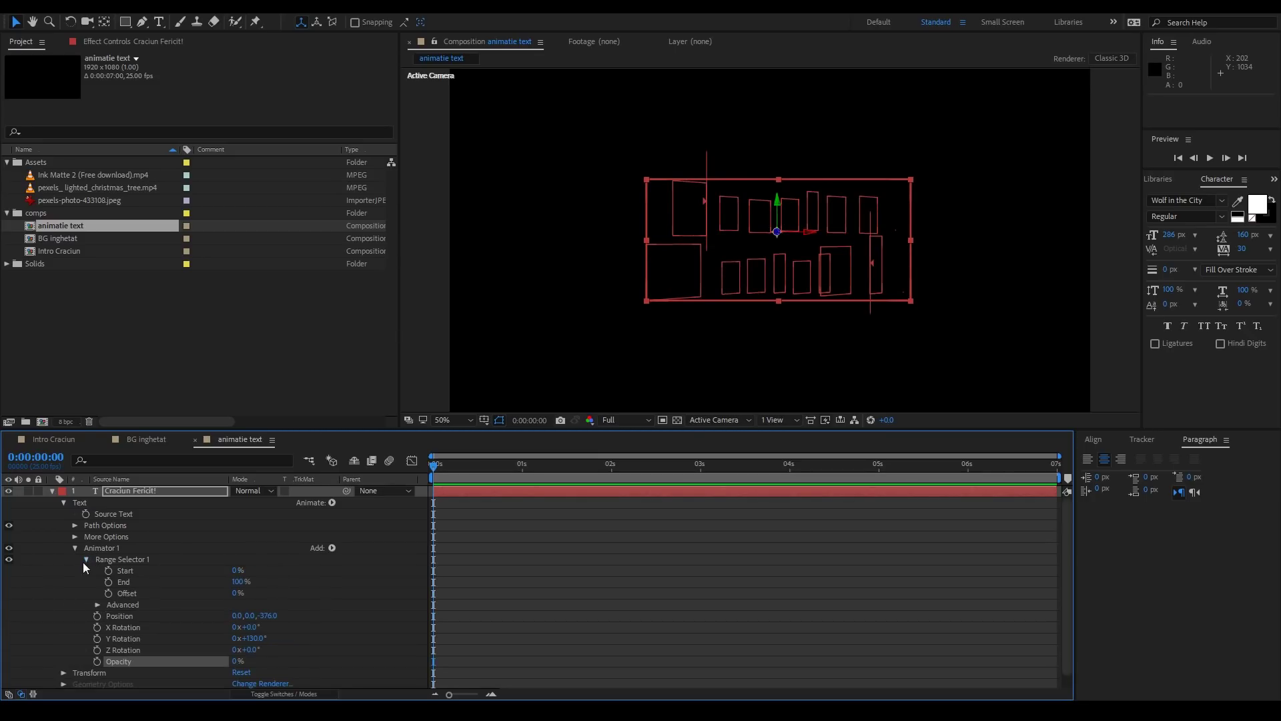
click(98, 604)
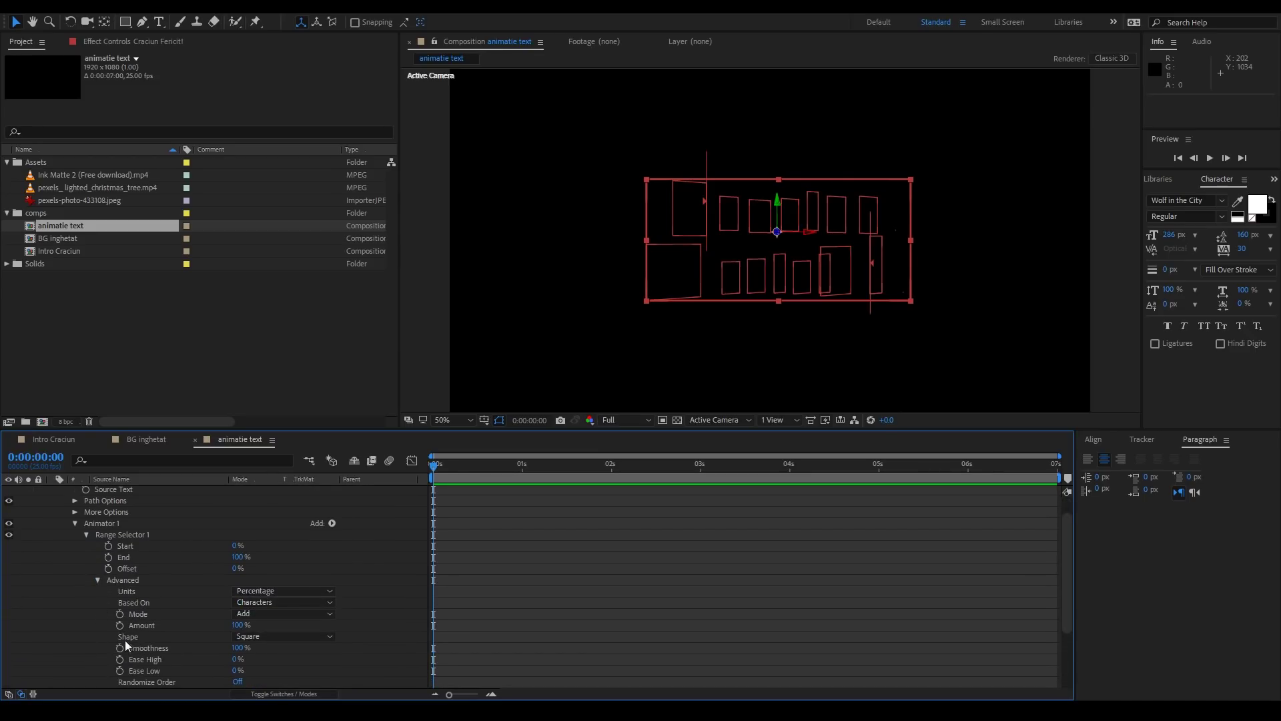
click(253, 637)
click(275, 565)
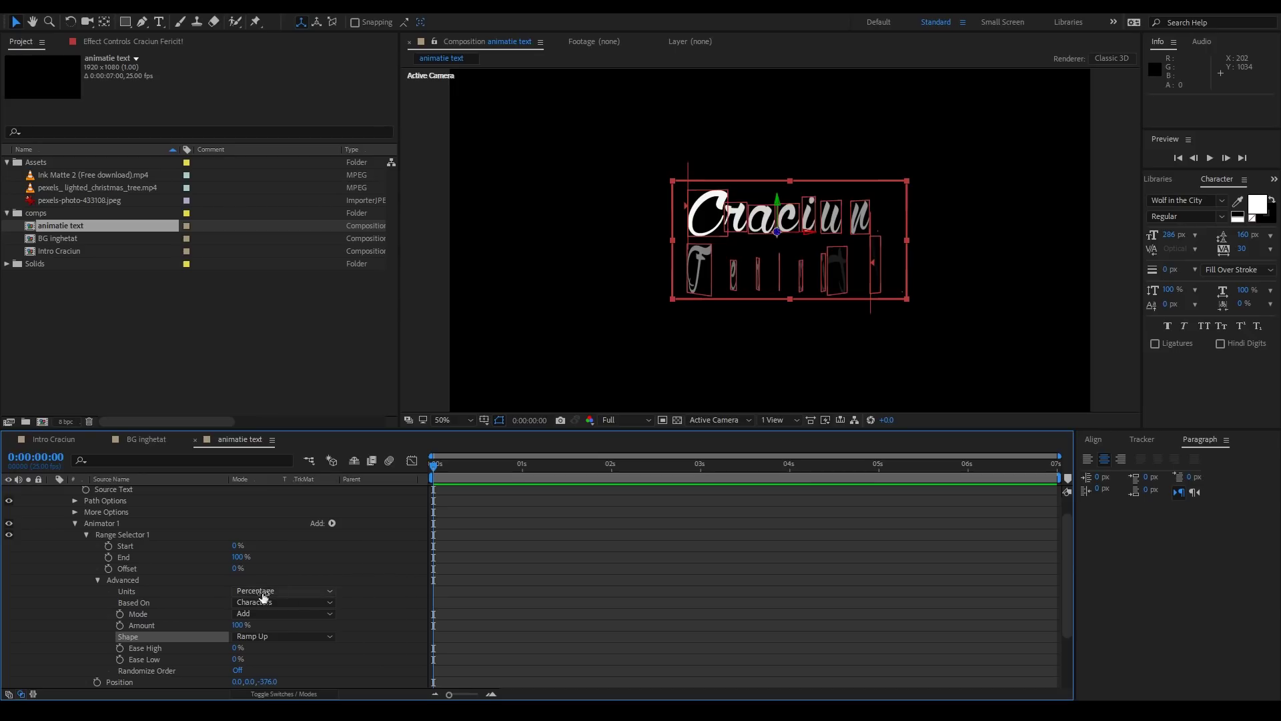
click(237, 659)
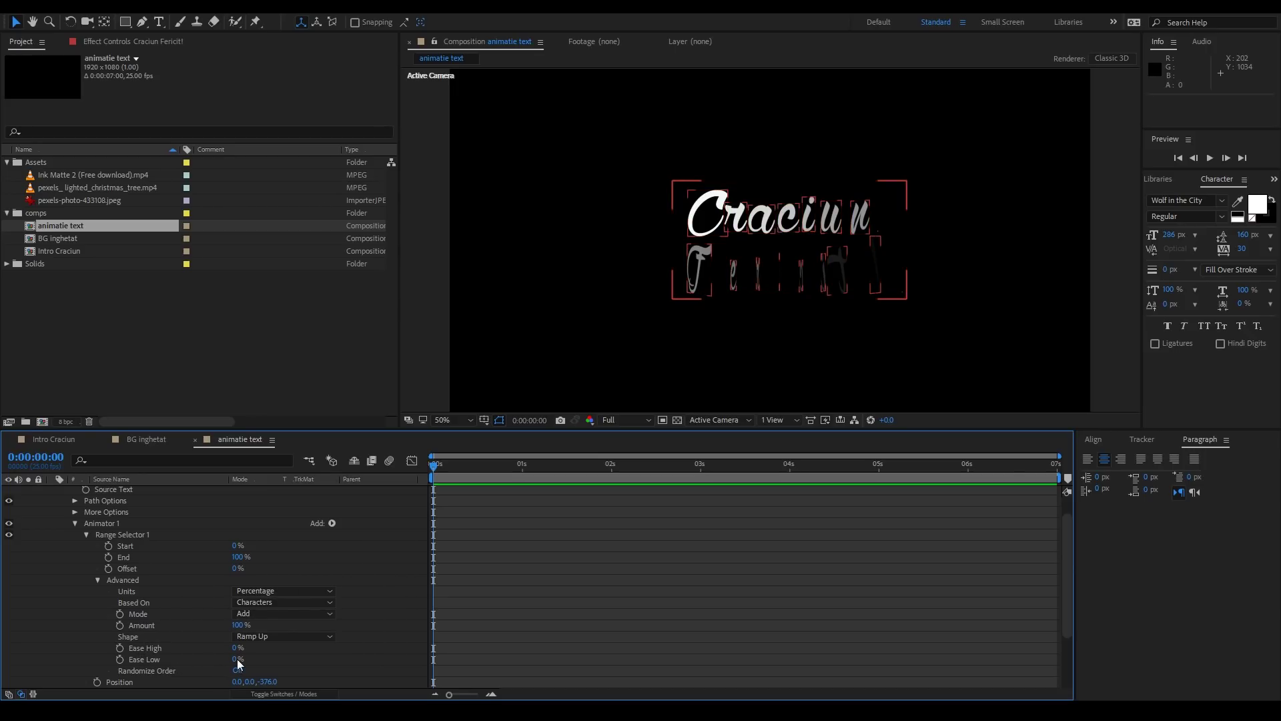
text(0)
key(Return)
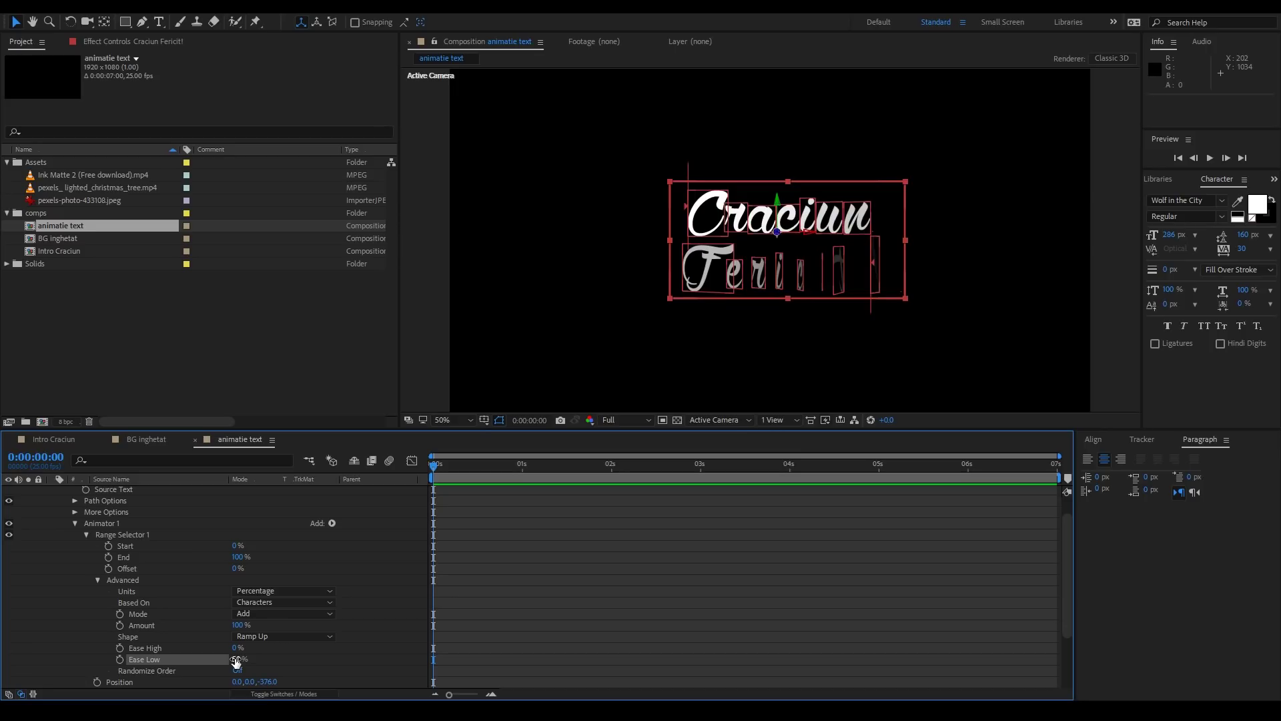
click(98, 580)
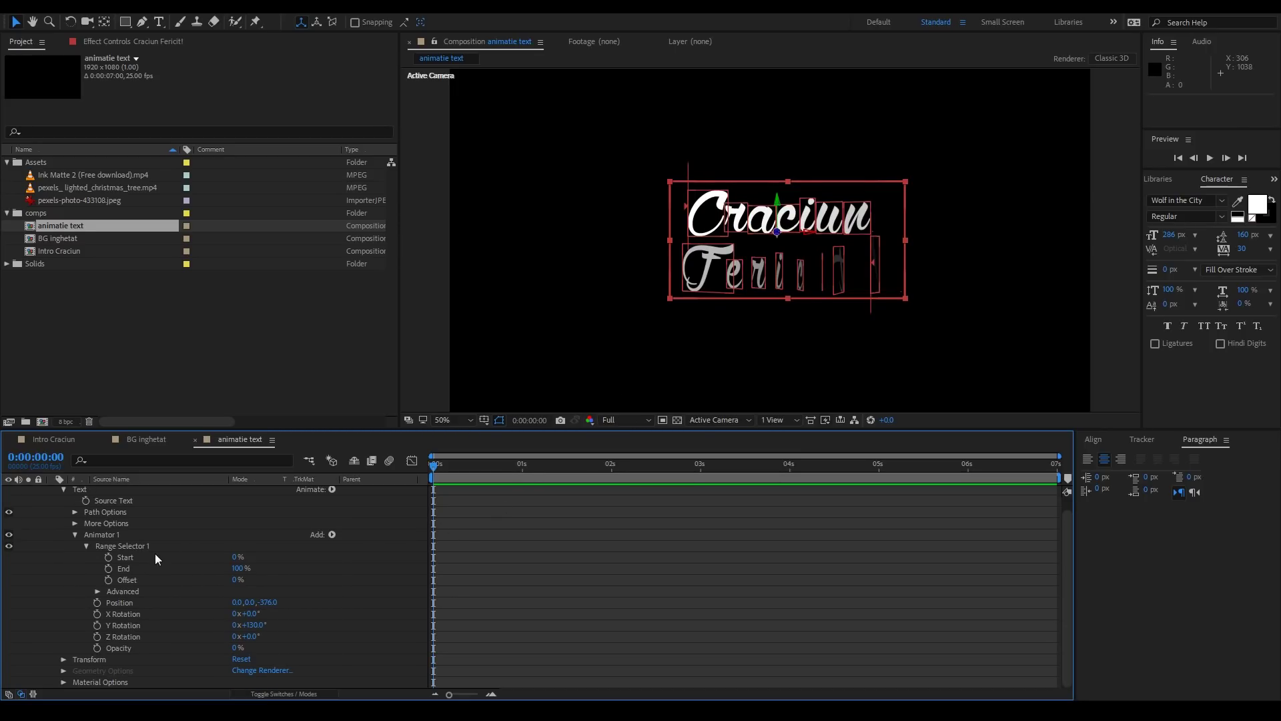
Keyframe the range Offset from -100% at the start to 100% at 0:00:03:24.
drag(241, 580, 122, 594)
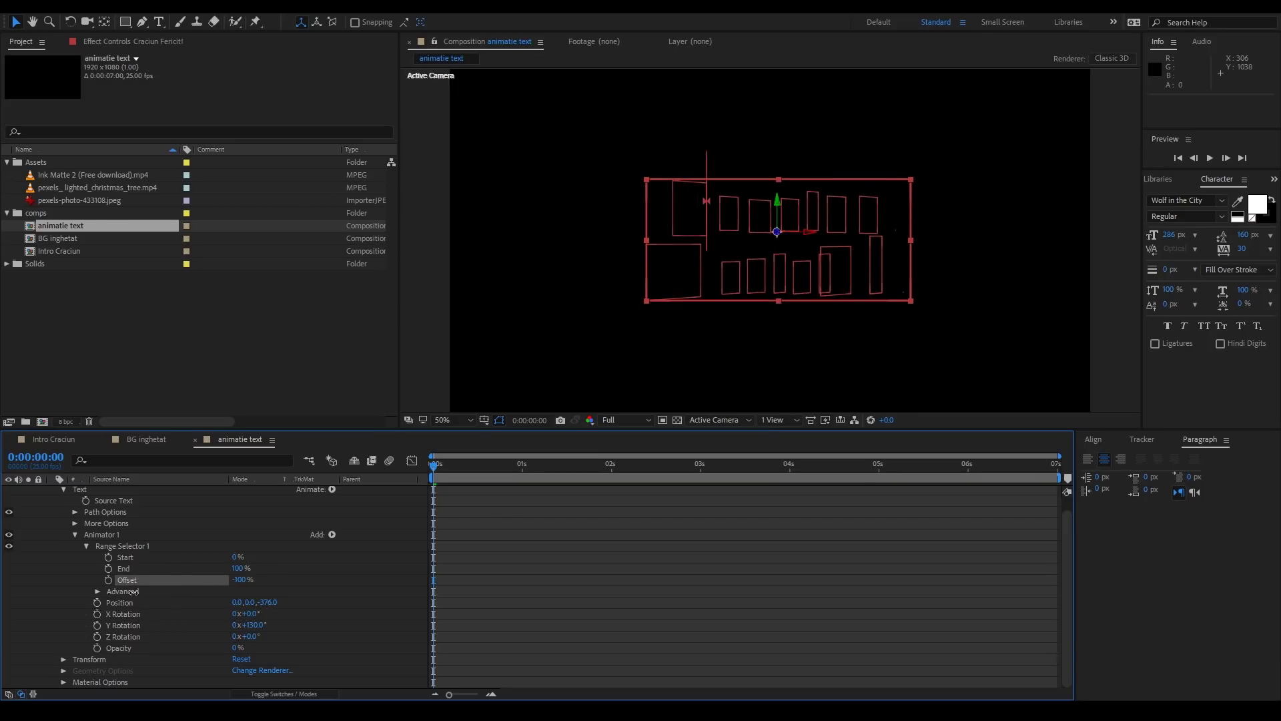
click(108, 579)
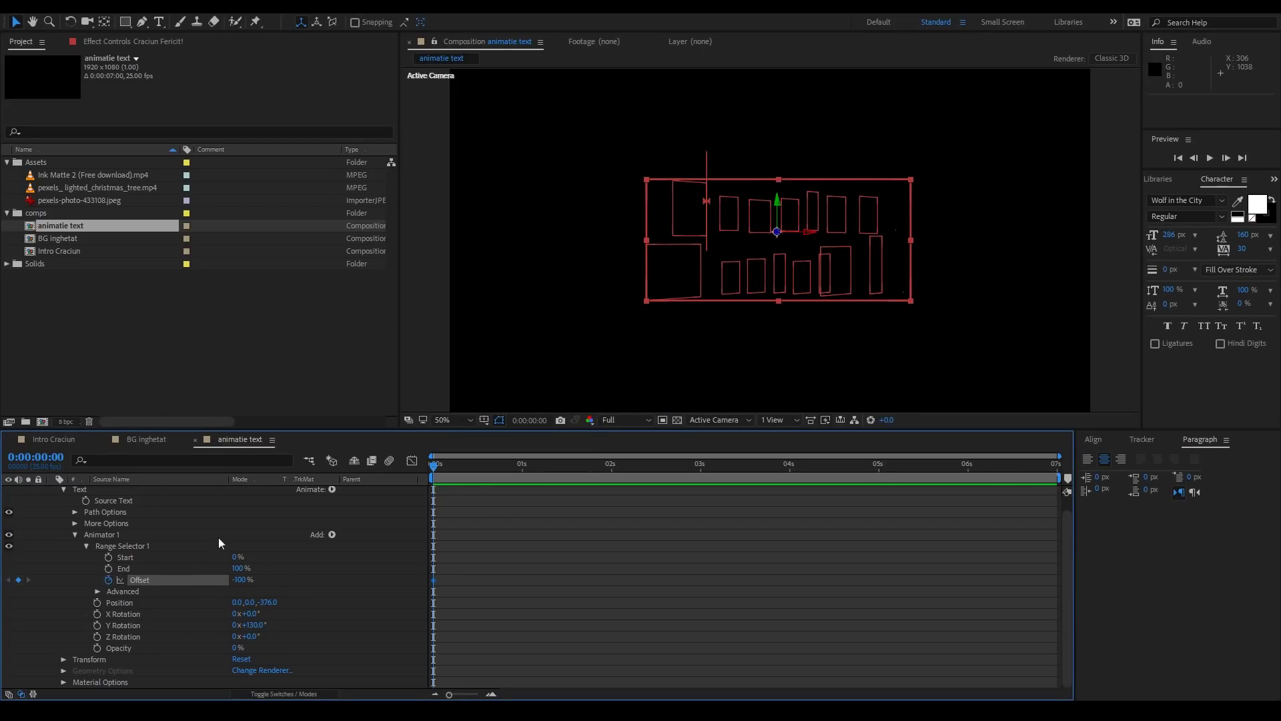
drag(503, 474, 787, 475)
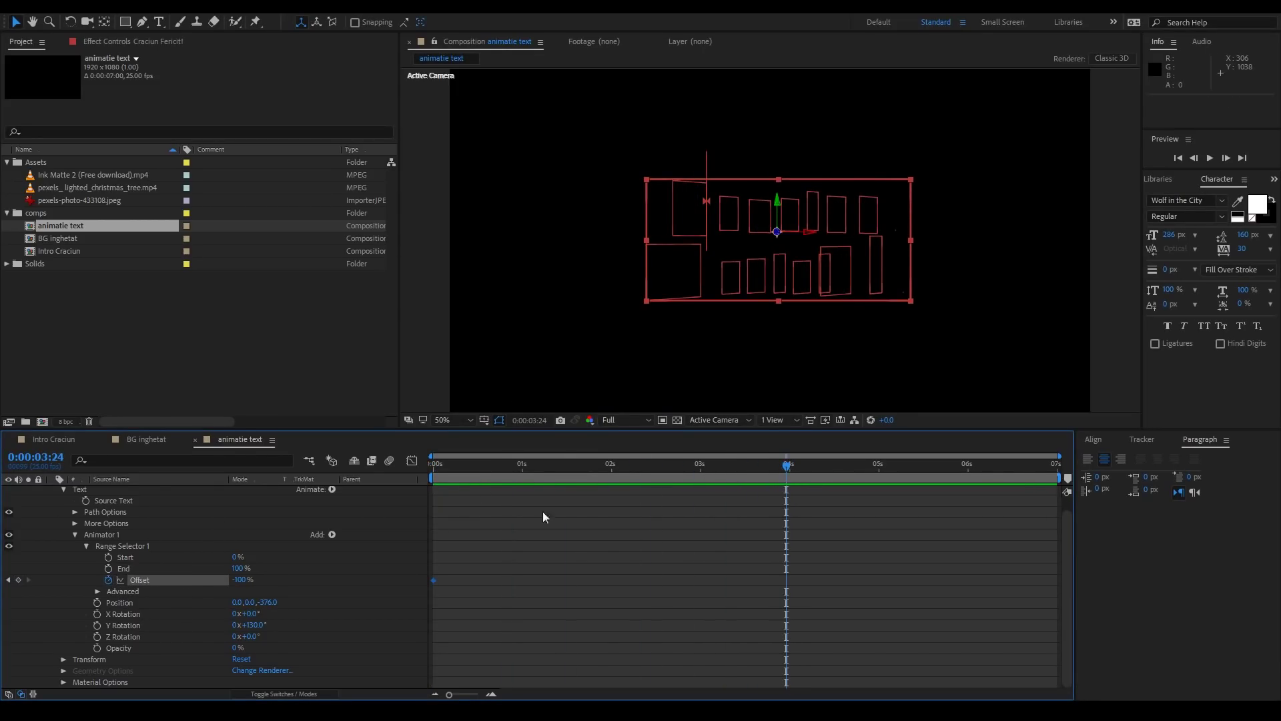
drag(237, 580, 458, 573)
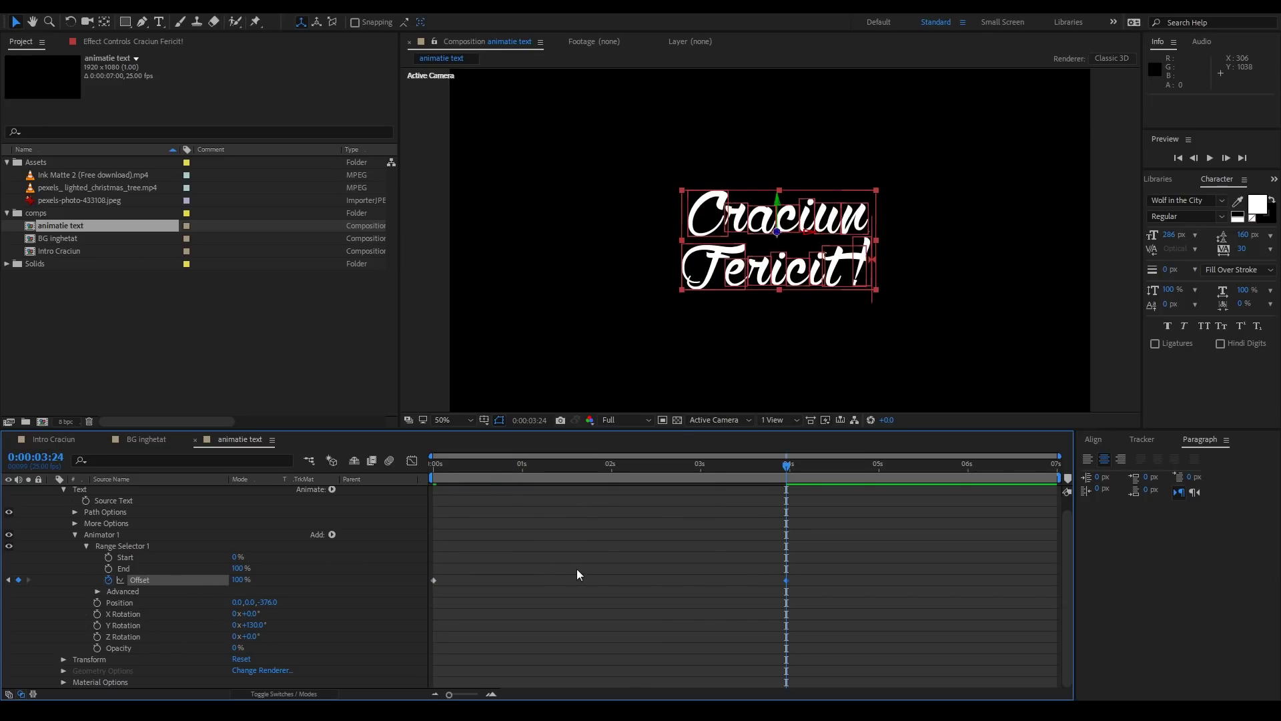
Preview the text reveal, then apply Easy Ease to the Offset keyframes.
key(space)
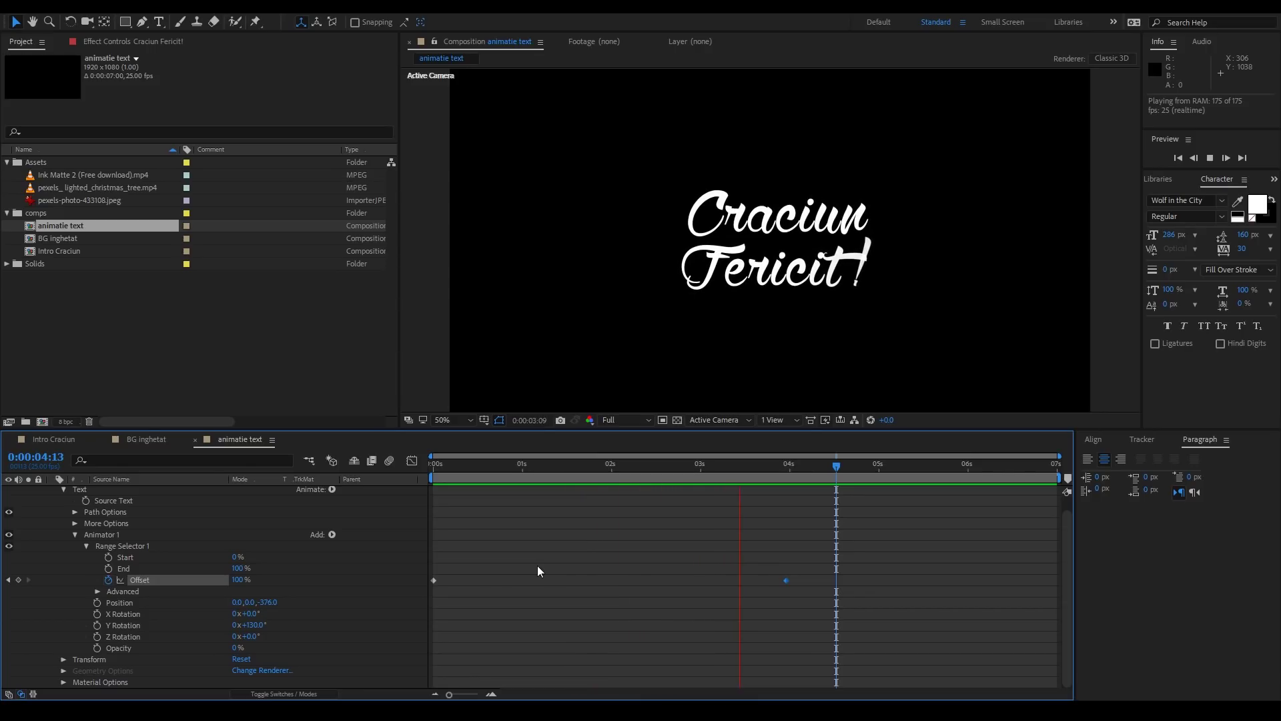
click(816, 569)
drag(732, 542, 851, 607)
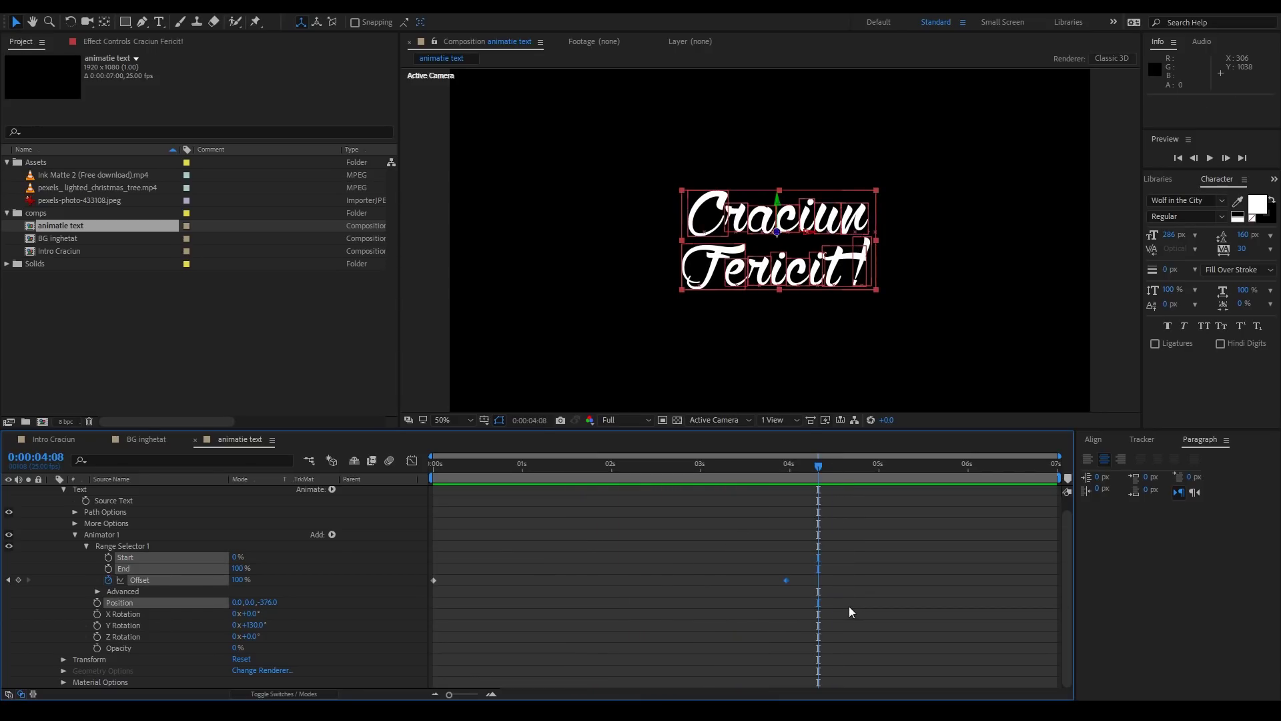
key(F9)
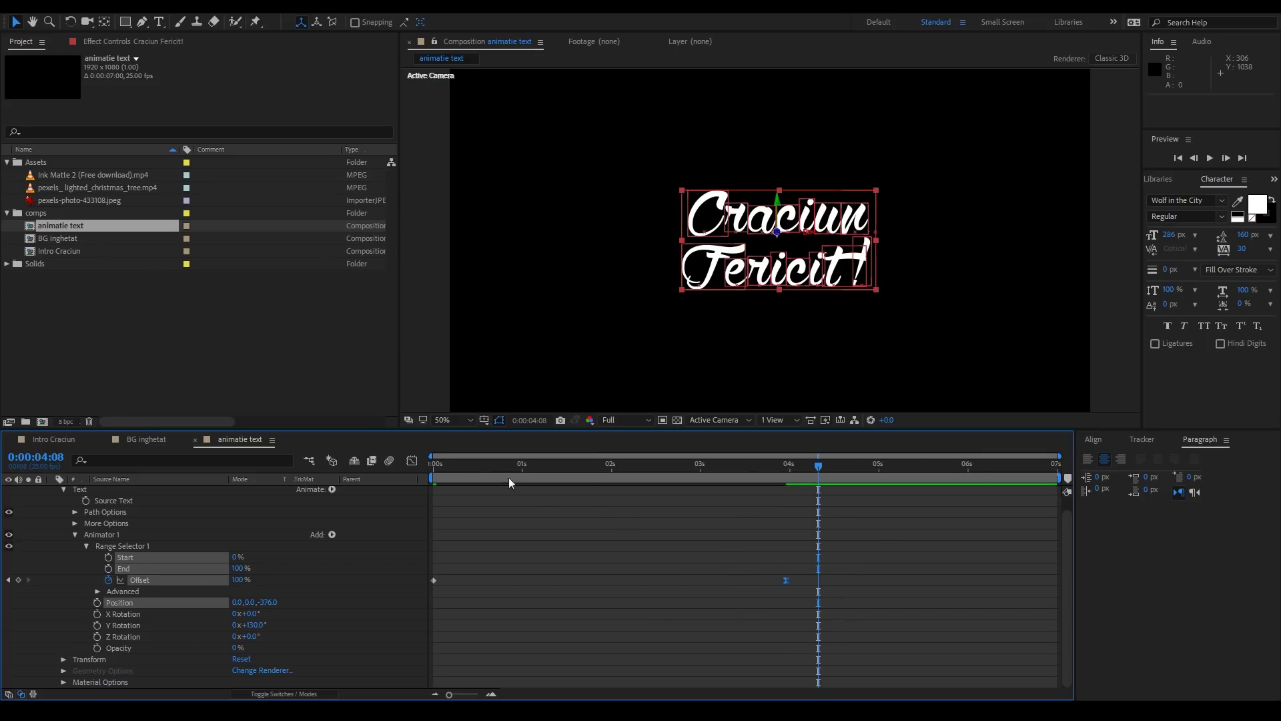
In the Graph Editor, stretch the final Offset keyframe's influence for a long gradual slowdown.
click(412, 461)
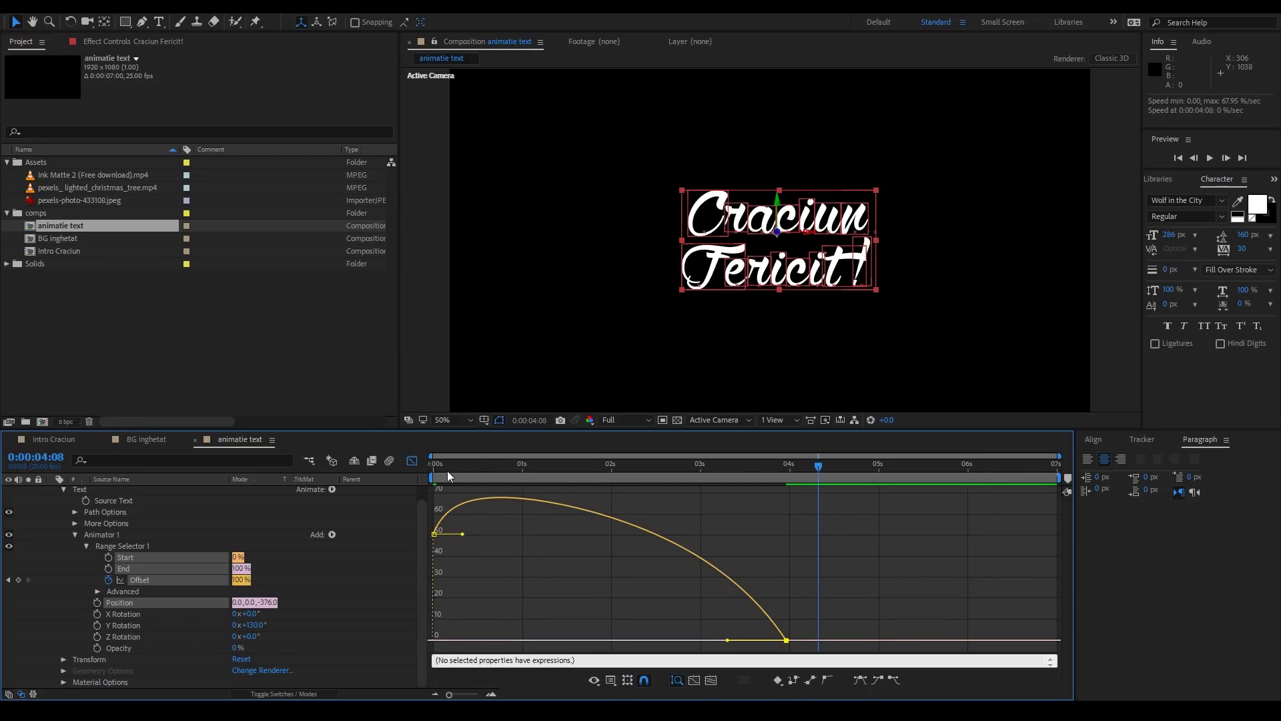
right_click(723, 535)
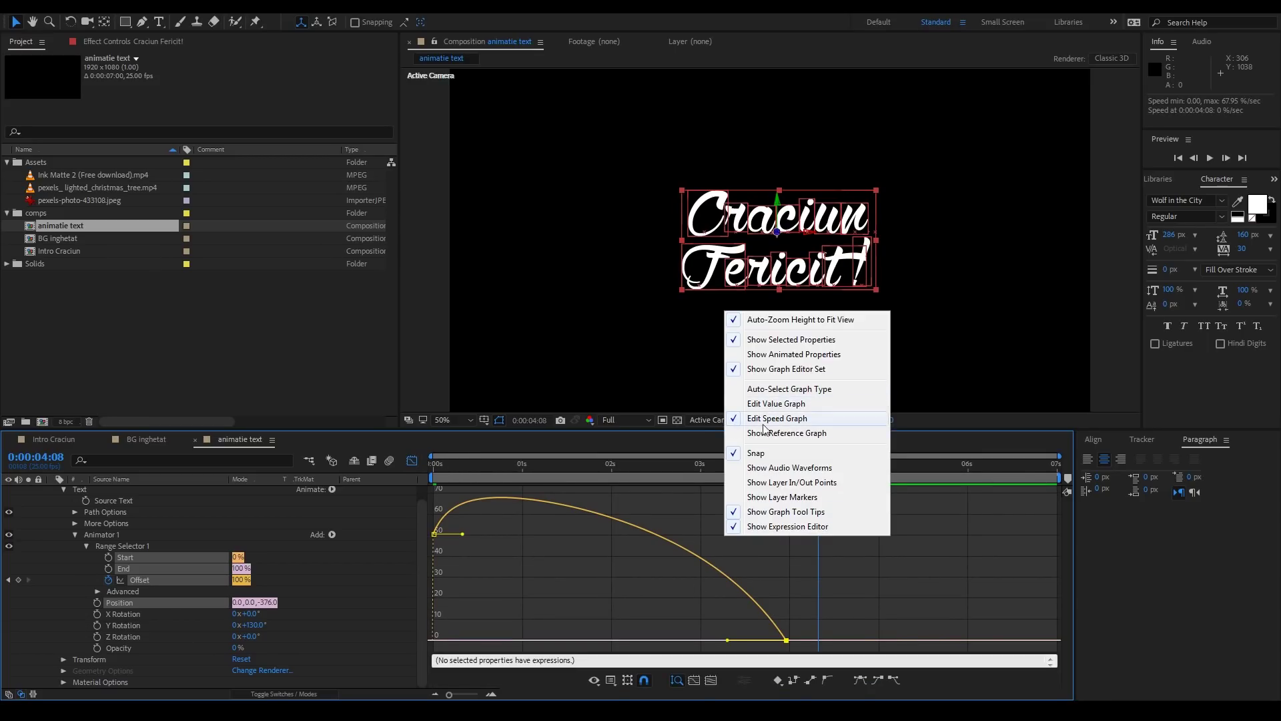
click(747, 628)
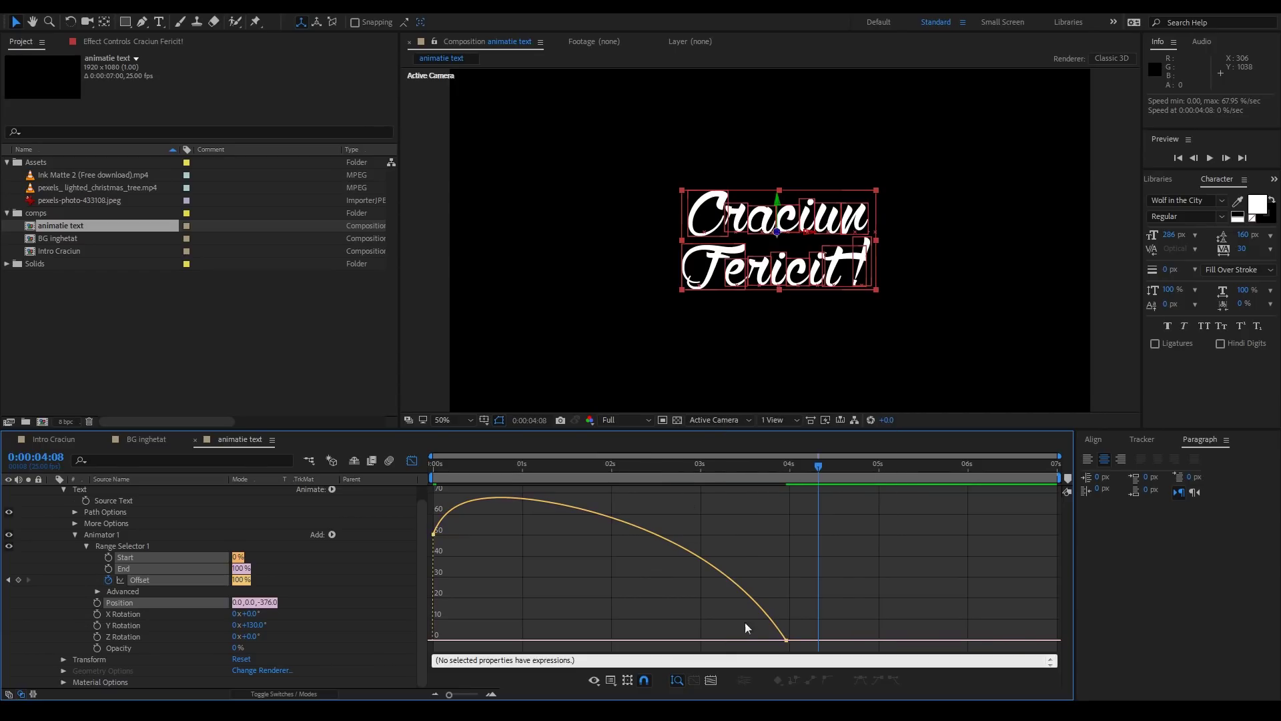
click(777, 467)
drag(814, 629, 763, 668)
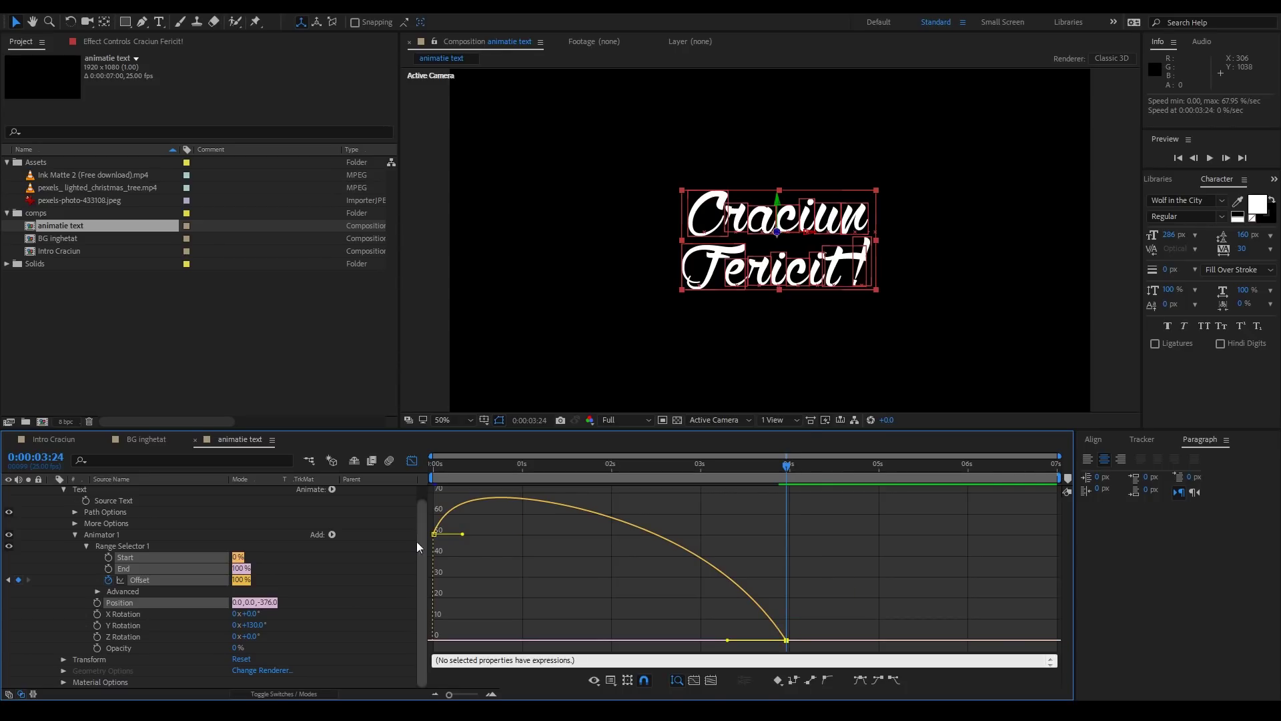
mouse_move(745, 595)
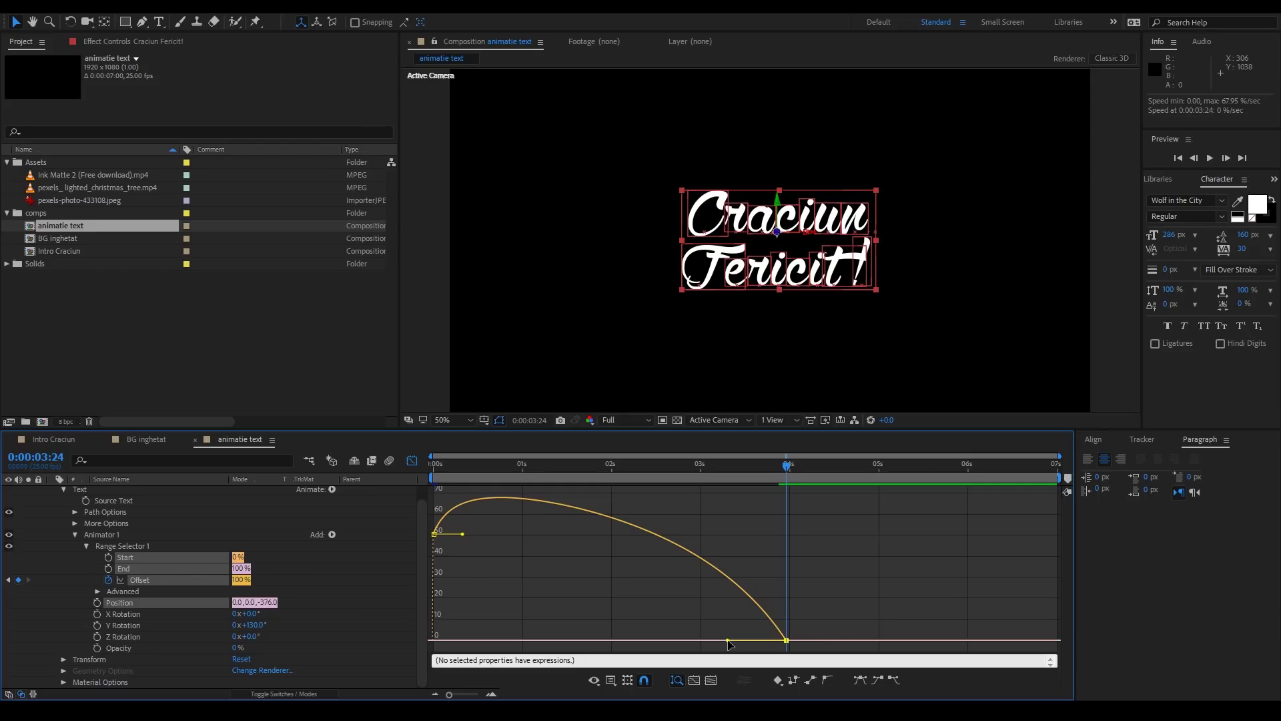
drag(727, 641, 591, 646)
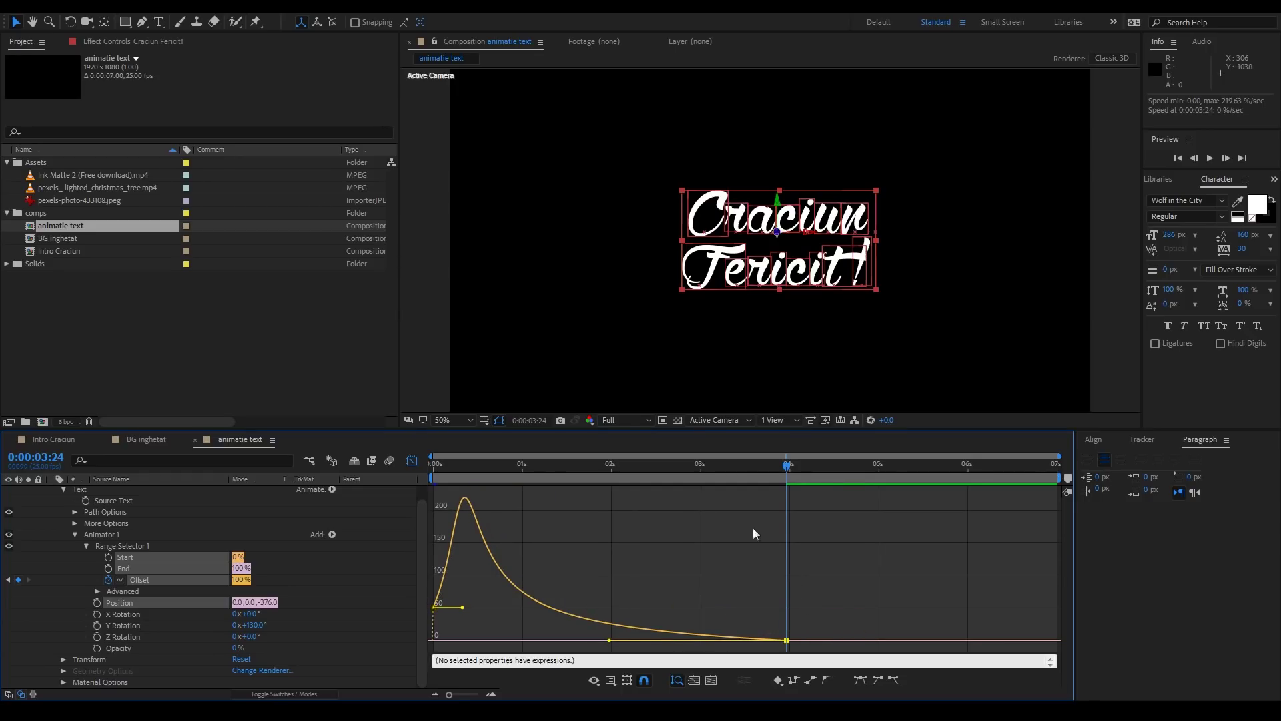
click(413, 462)
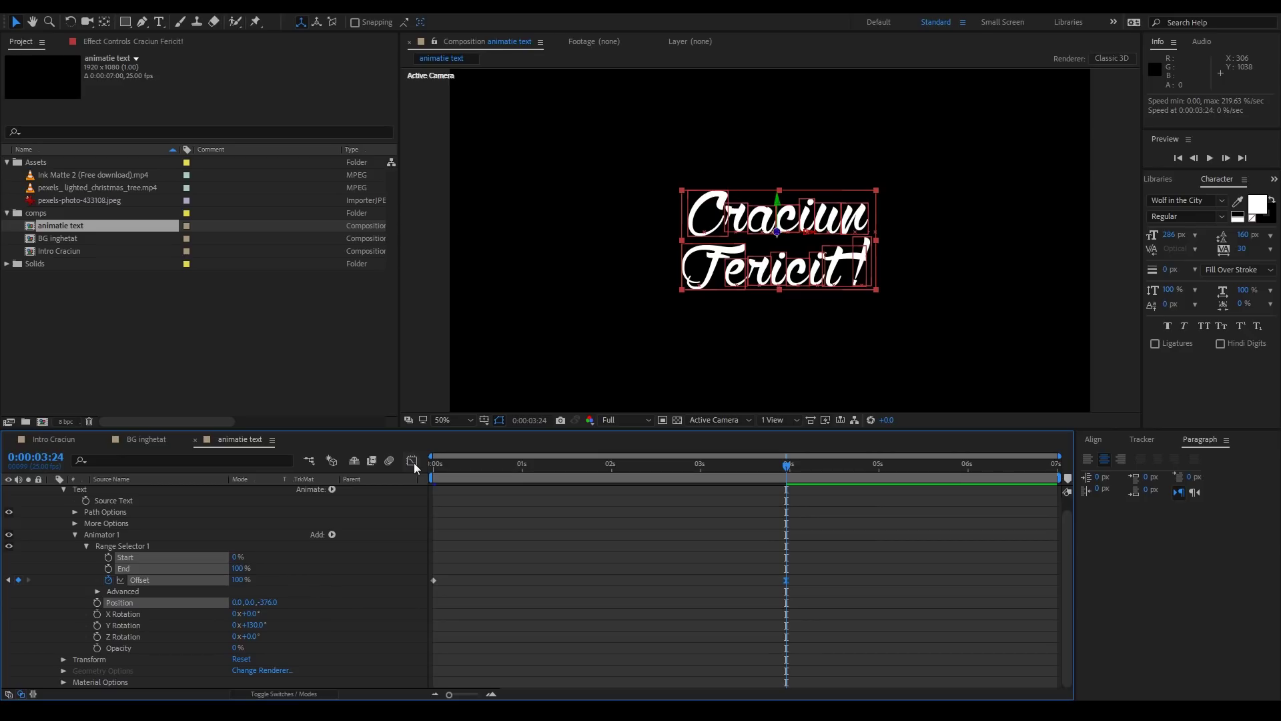
Move the final 100% Offset keyframe from 3:24 to 0:00:04:14 and preview the reveal.
key(space)
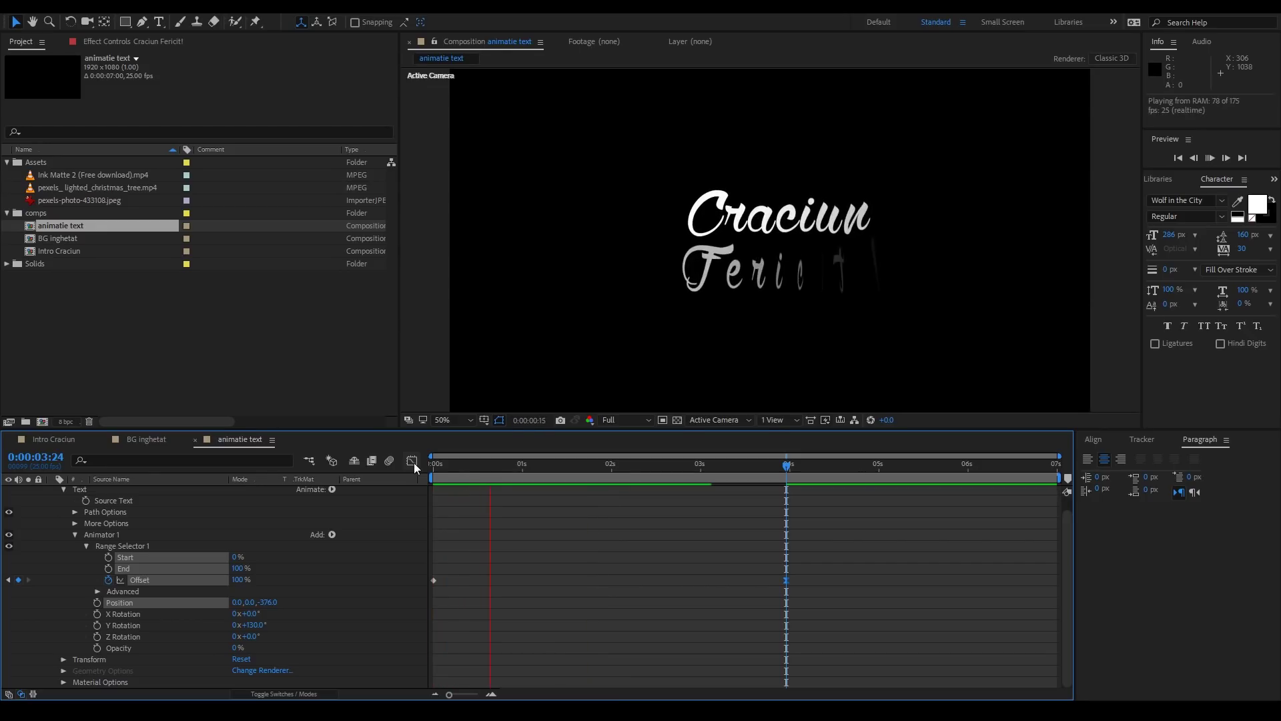
key(space)
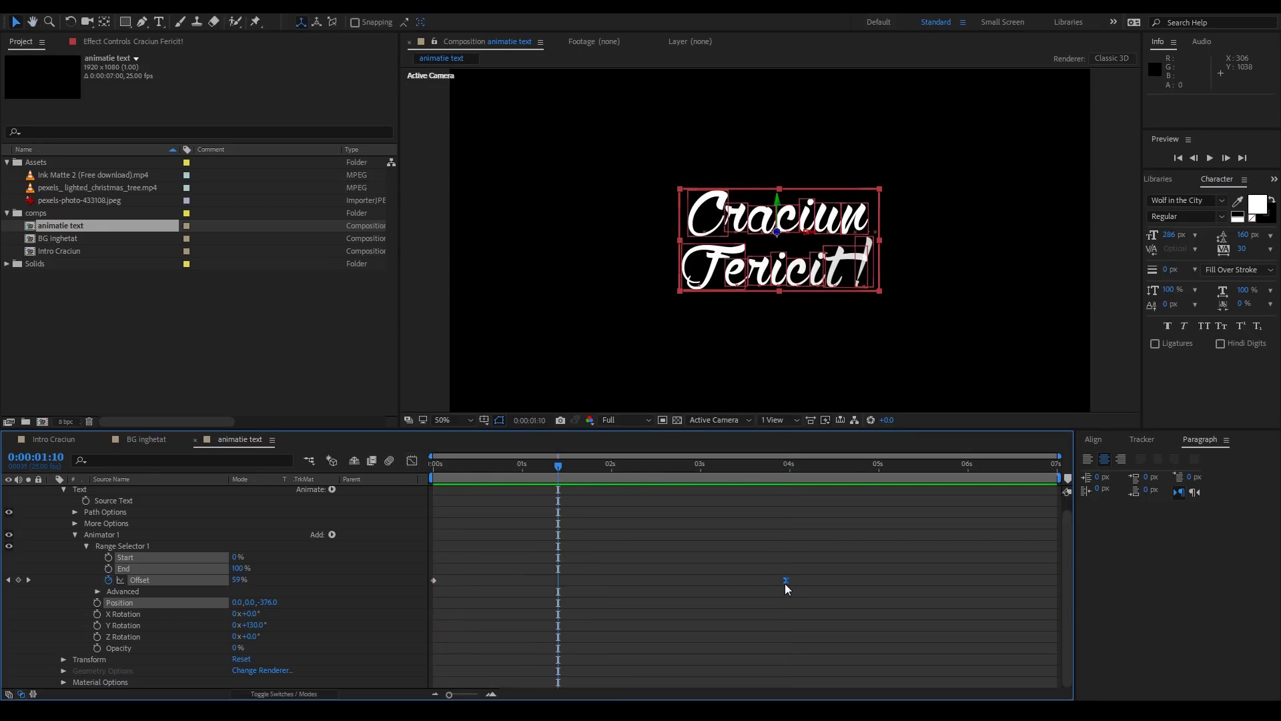
drag(786, 580, 839, 582)
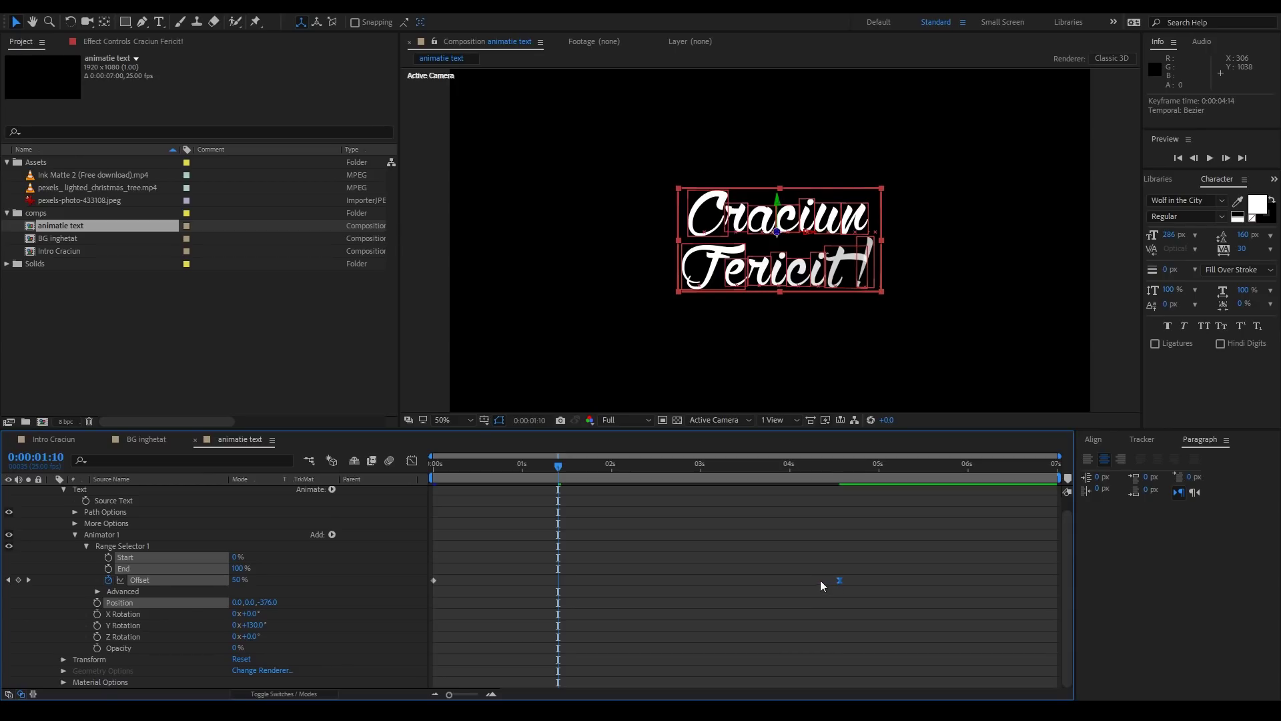
key(space)
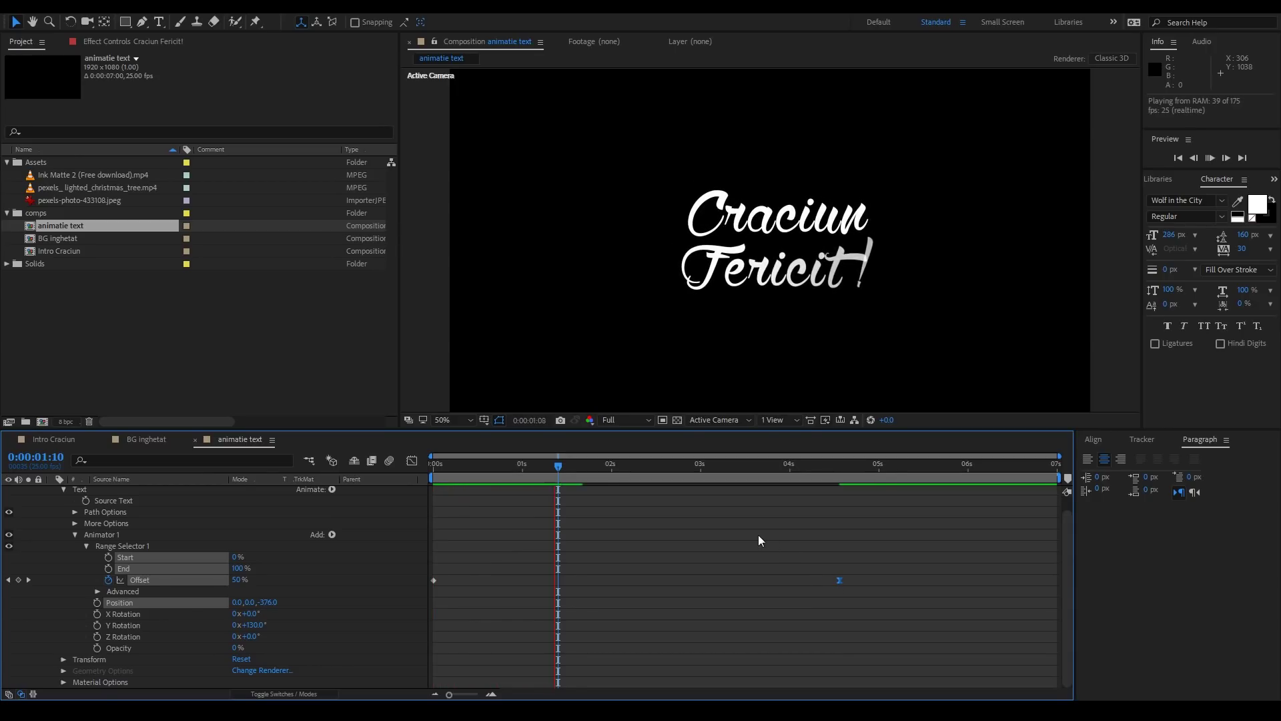
key(space)
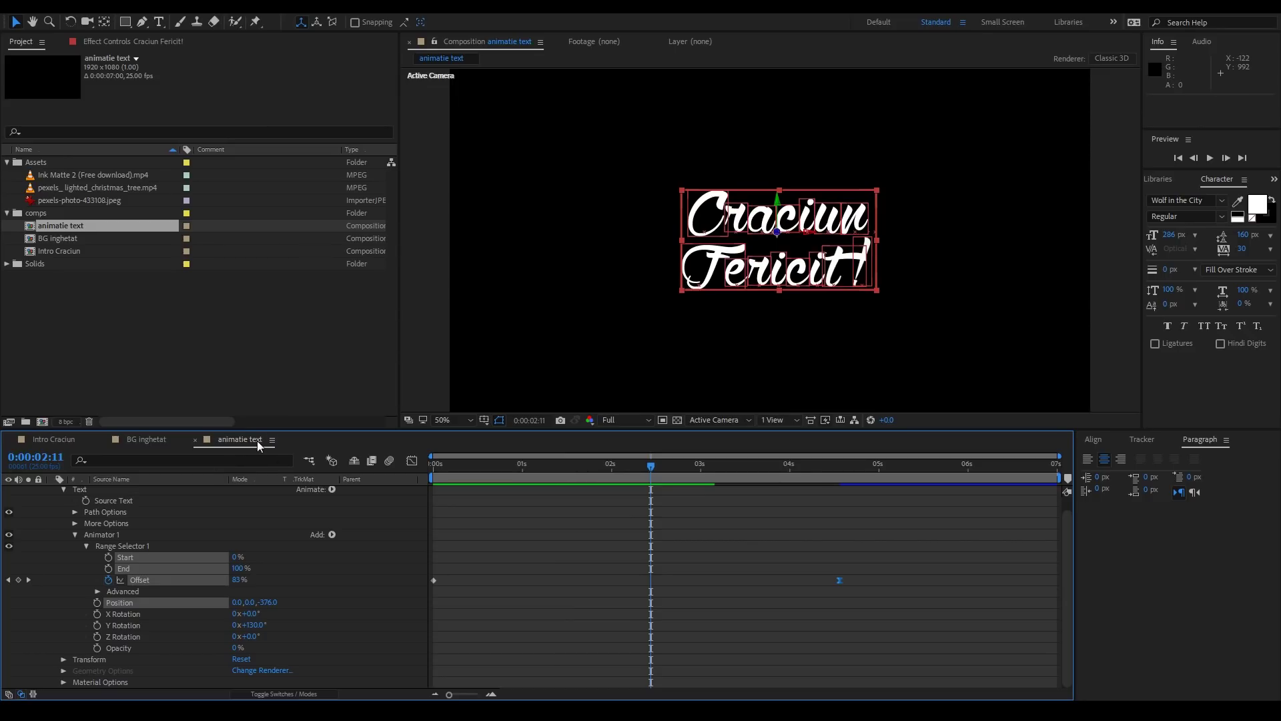
Add the animatie text comp as a 3D top layer in Intro Craciun and preview it.
click(63, 441)
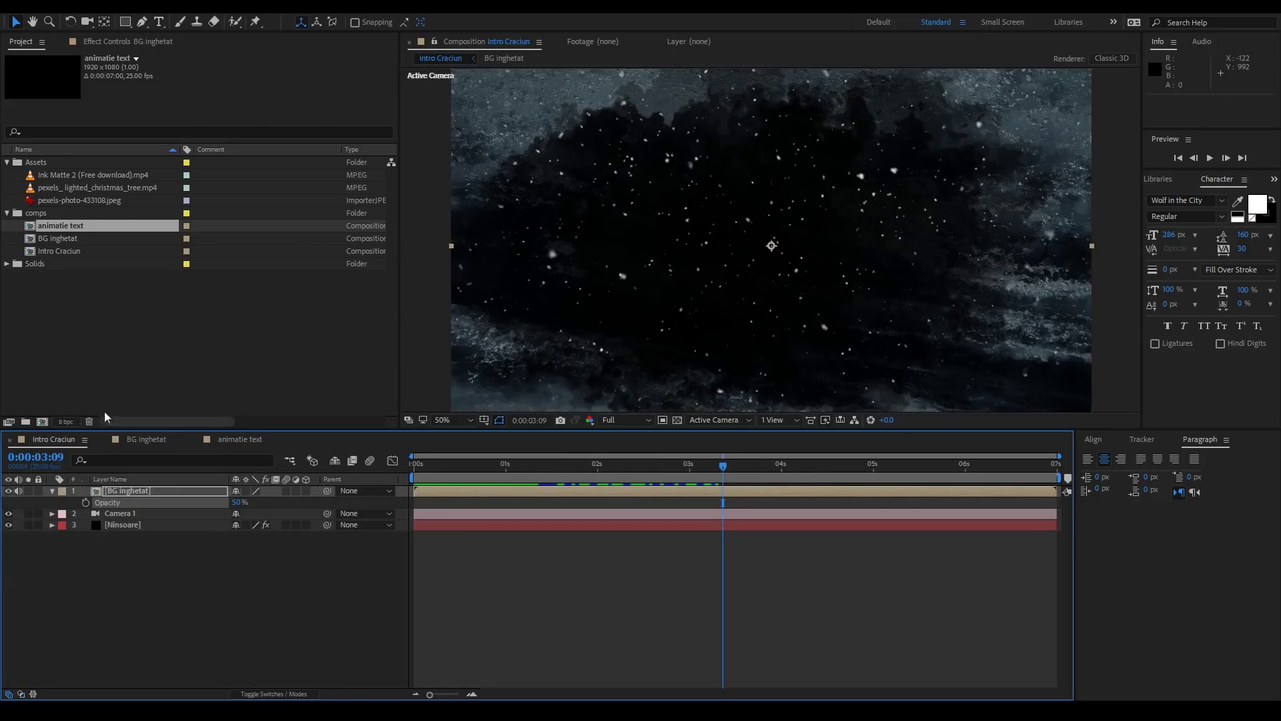
drag(67, 232, 149, 493)
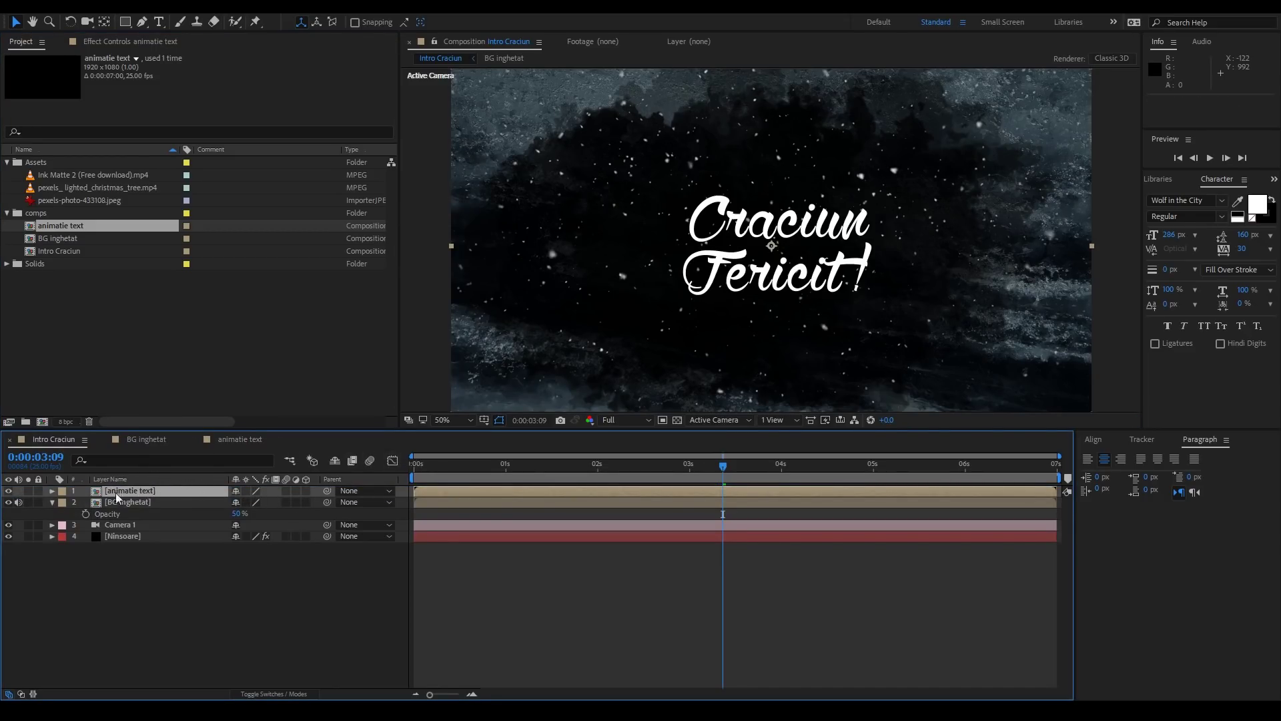
click(307, 490)
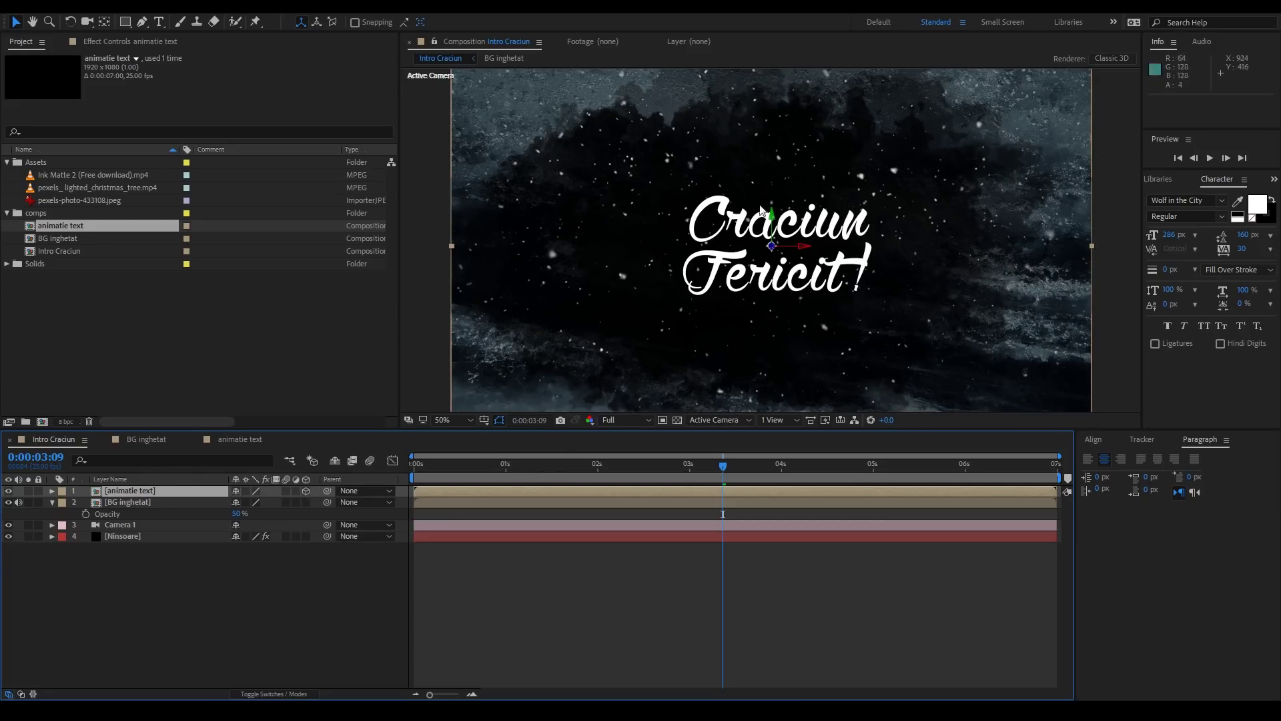
click(130, 526)
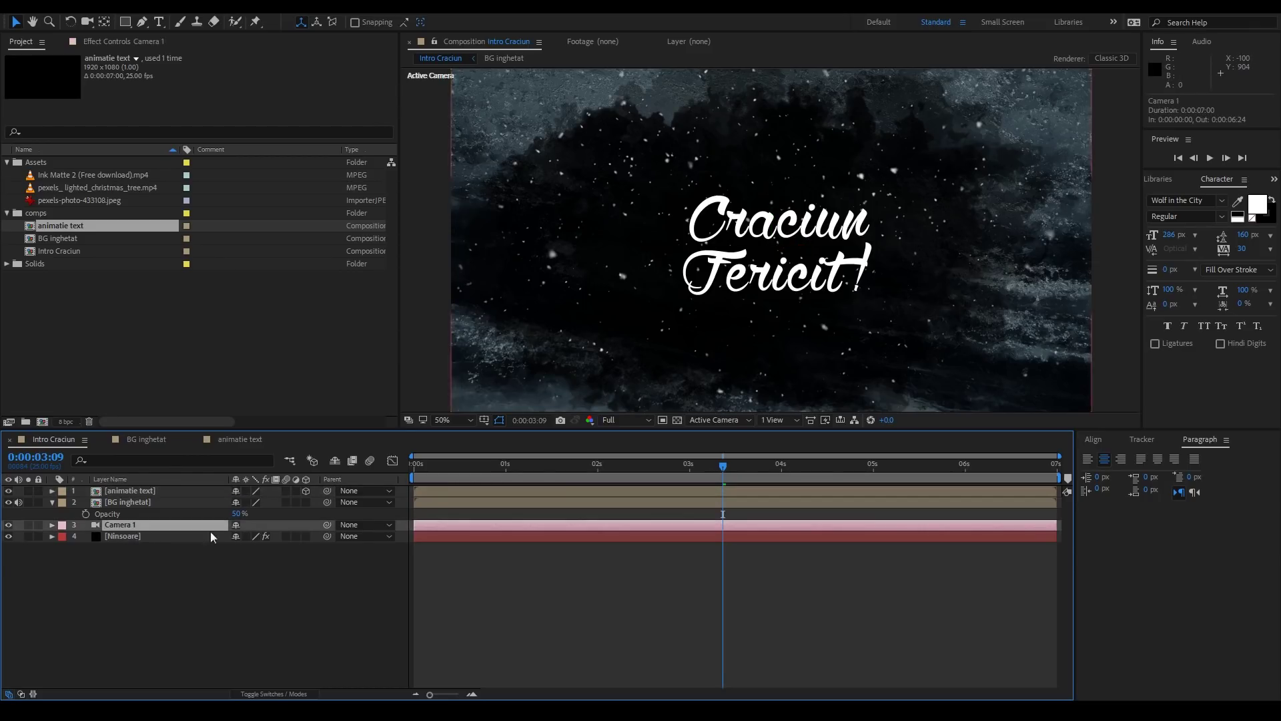
drag(516, 475, 271, 487)
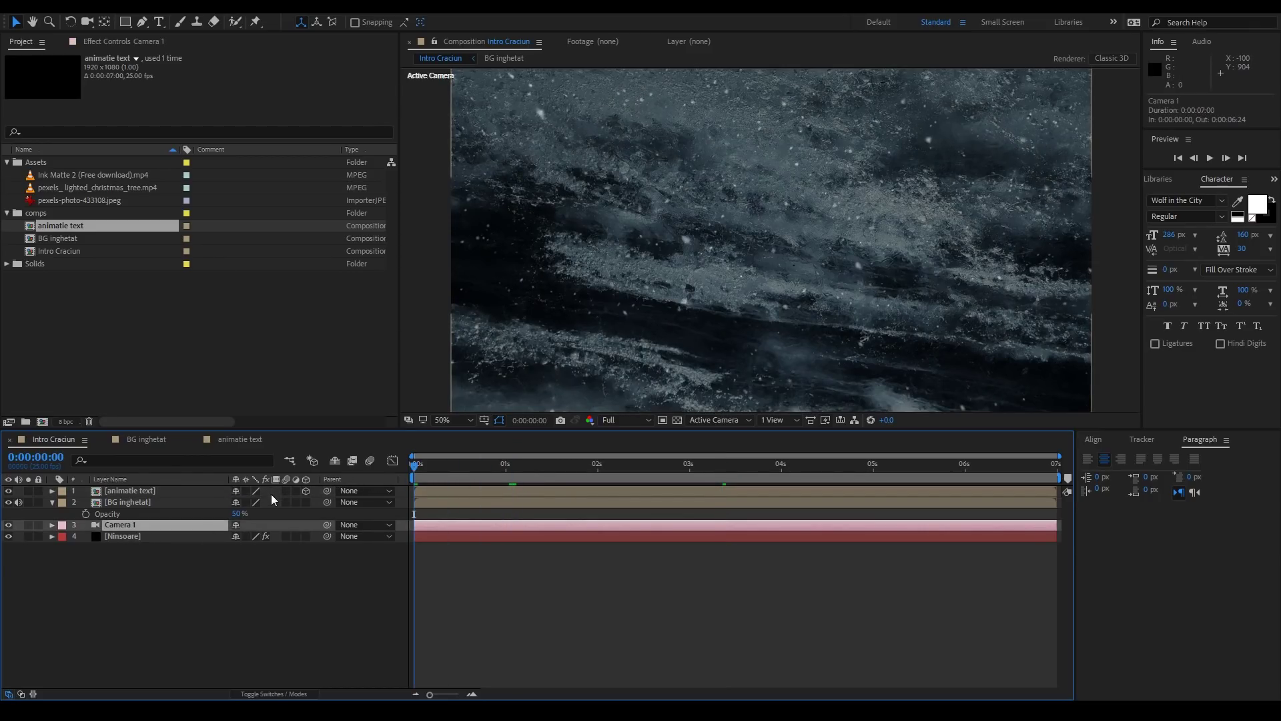
key(space)
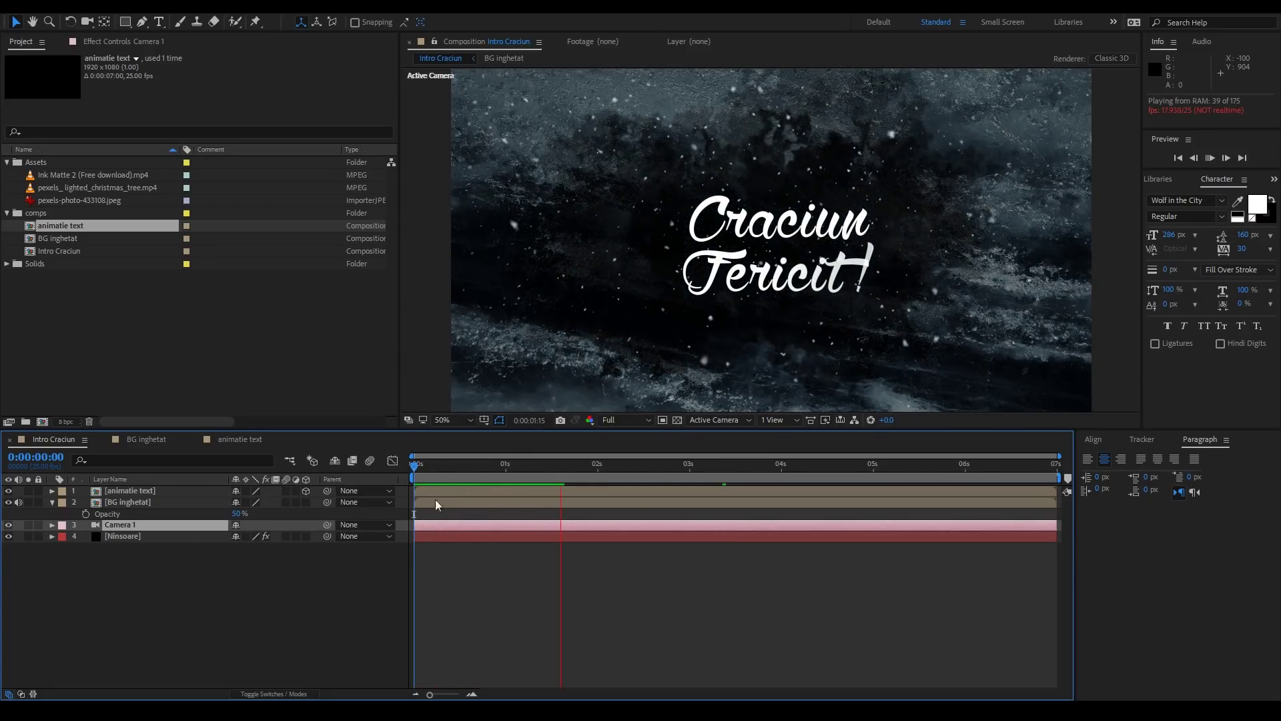
drag(427, 466, 487, 466)
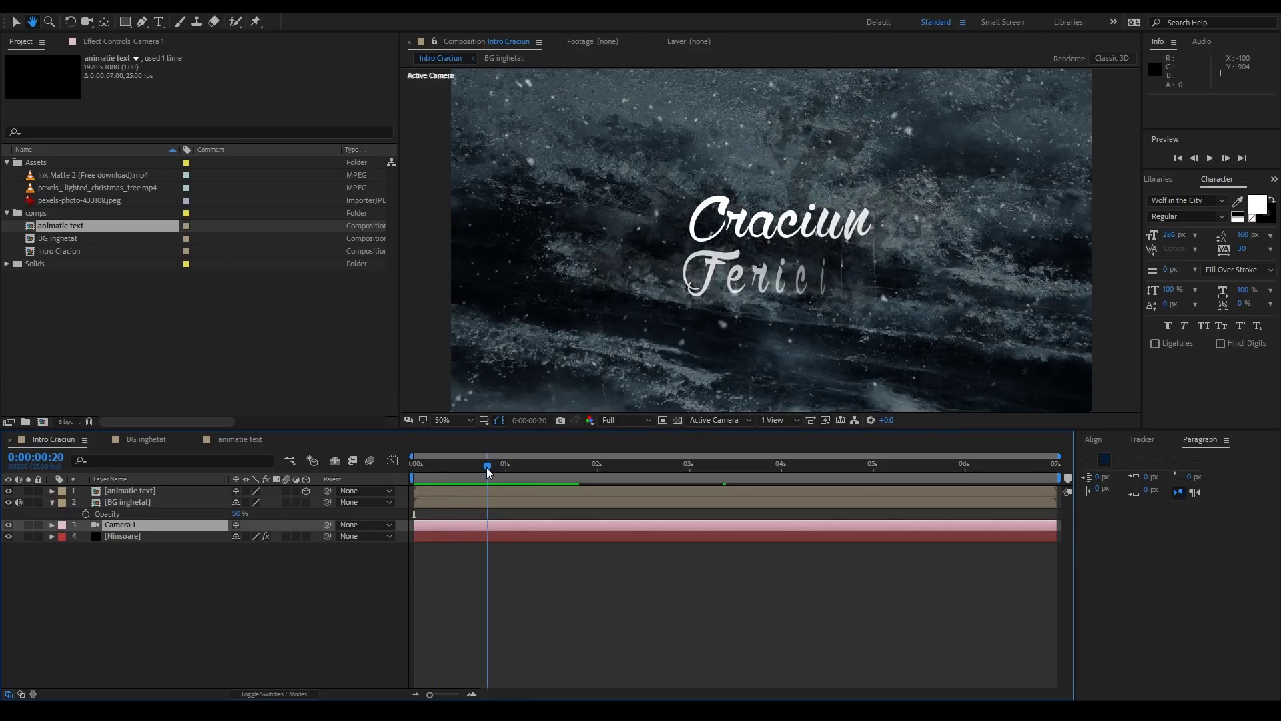
Delay the animatie text layer to start at 0:00:00:20 and preview the result.
click(131, 492)
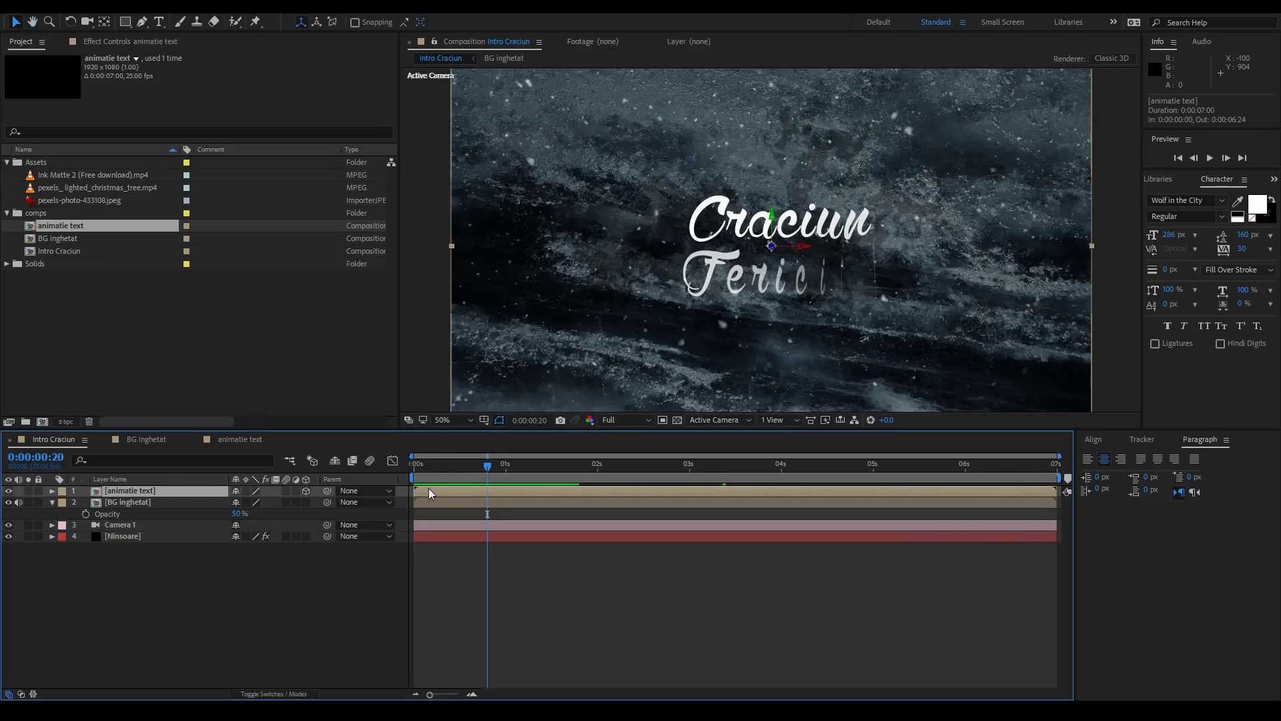
drag(429, 493, 503, 493)
key(Home)
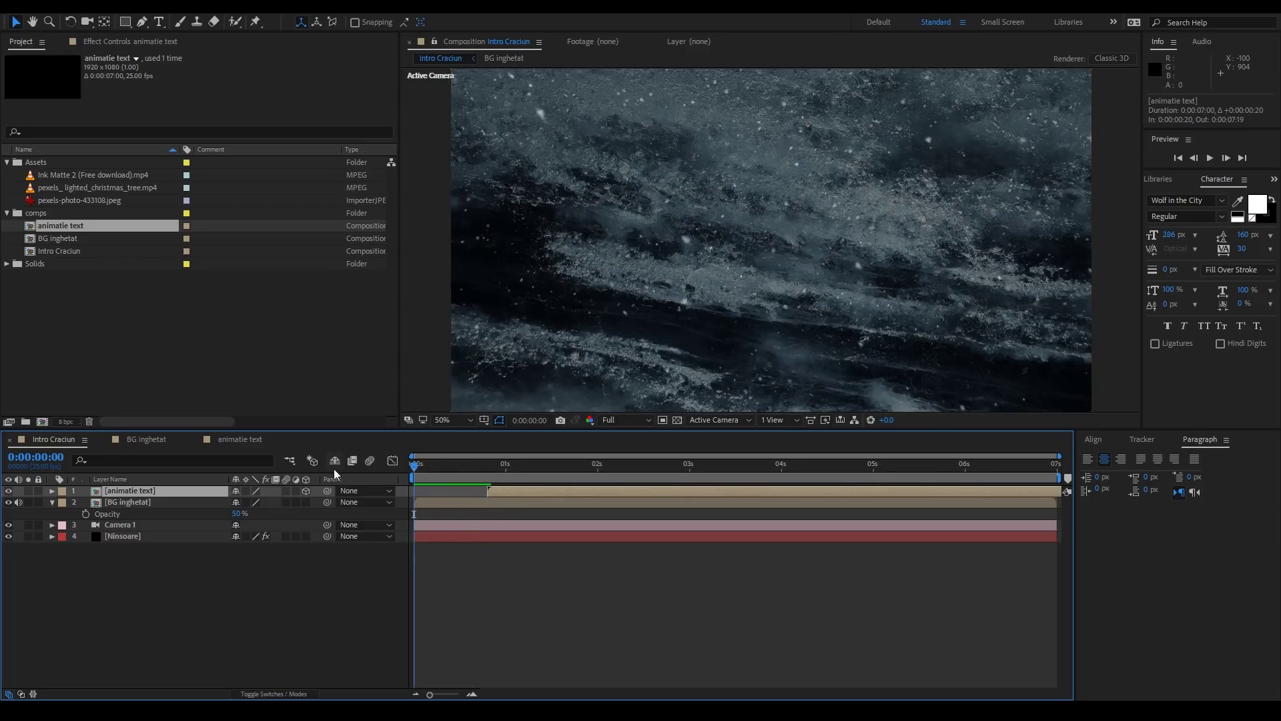
key(space)
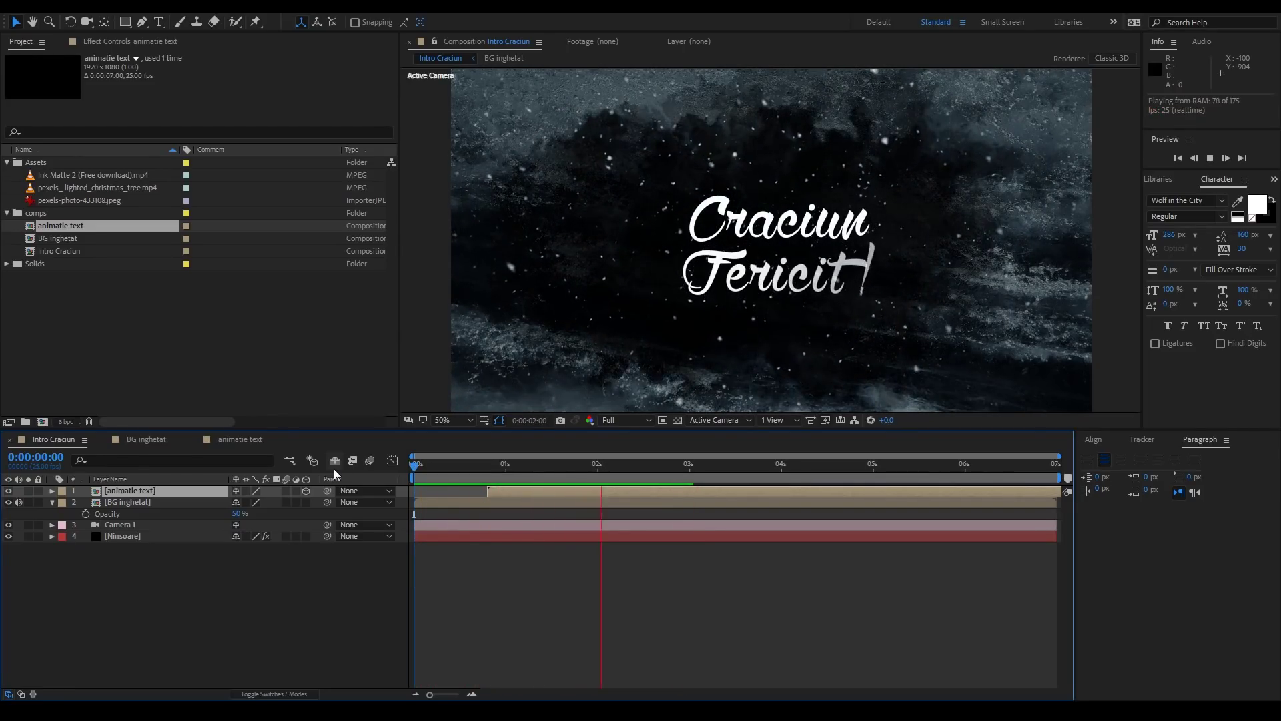
key(space)
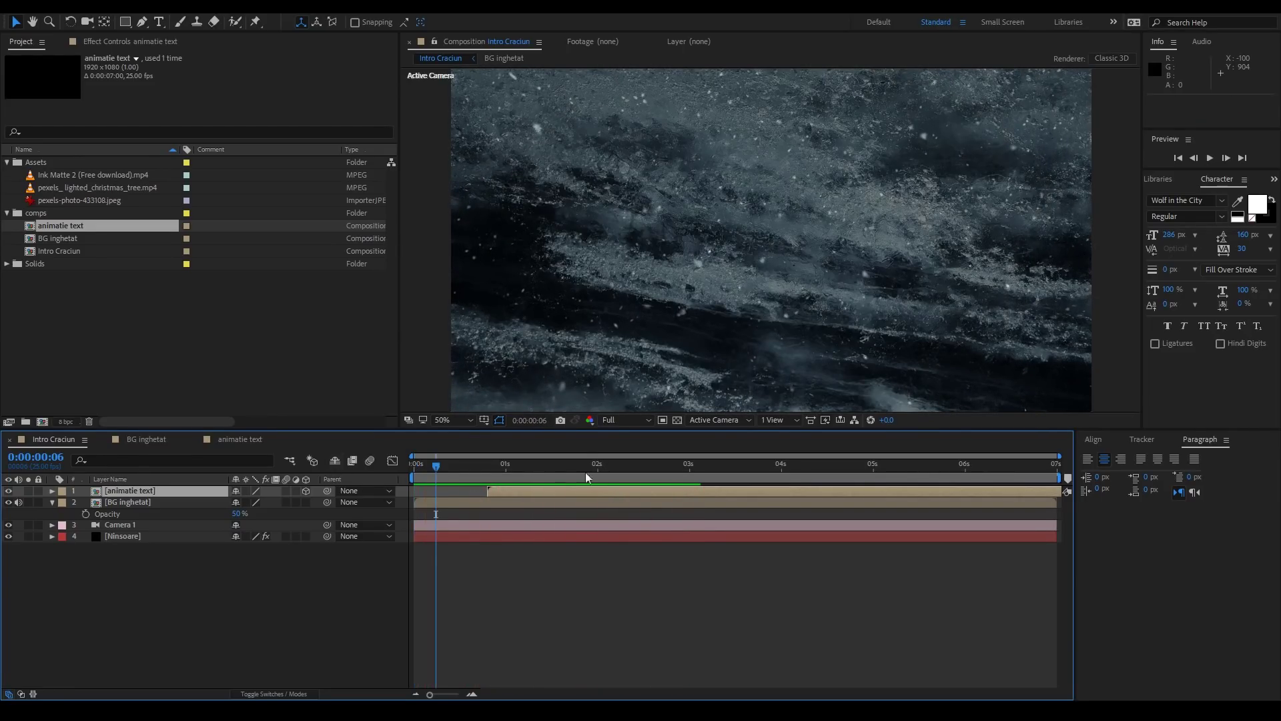
mouse_move(440, 467)
mouse_down()
mouse_move(615, 474)
mouse_move(367, 474)
mouse_up()
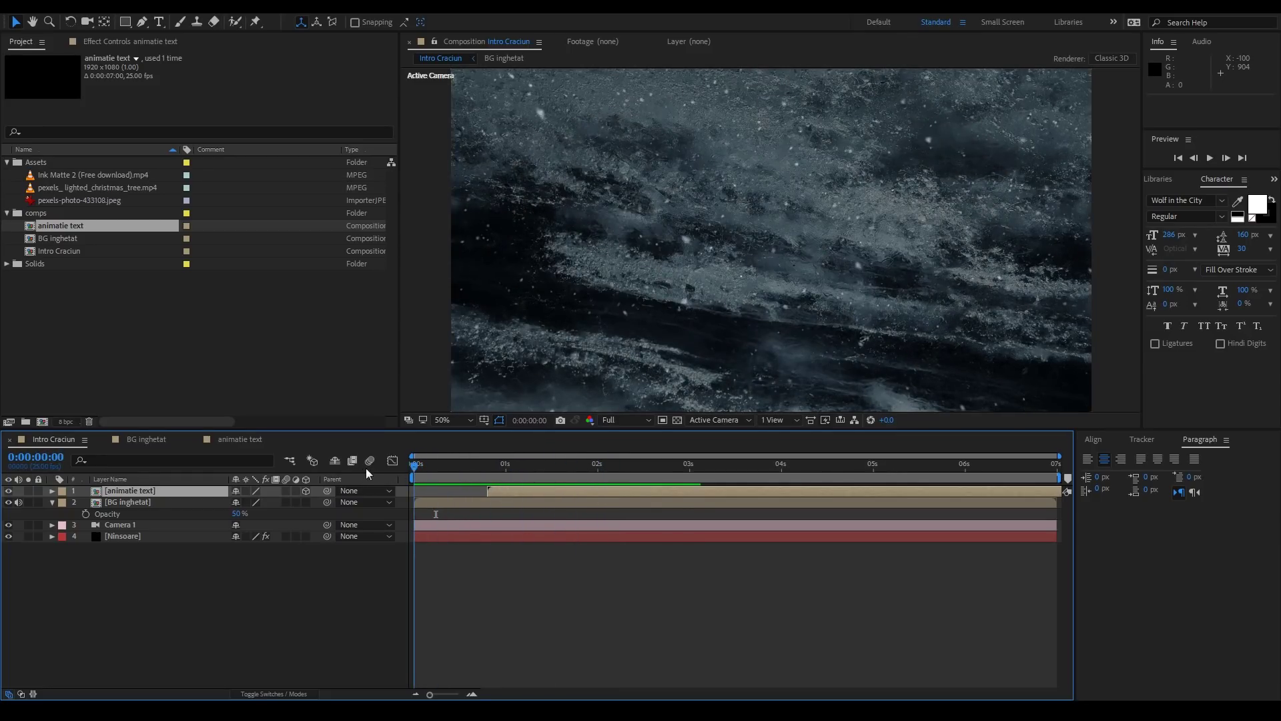
Create a new adjustment layer and name it BLUR.
right_click(122, 582)
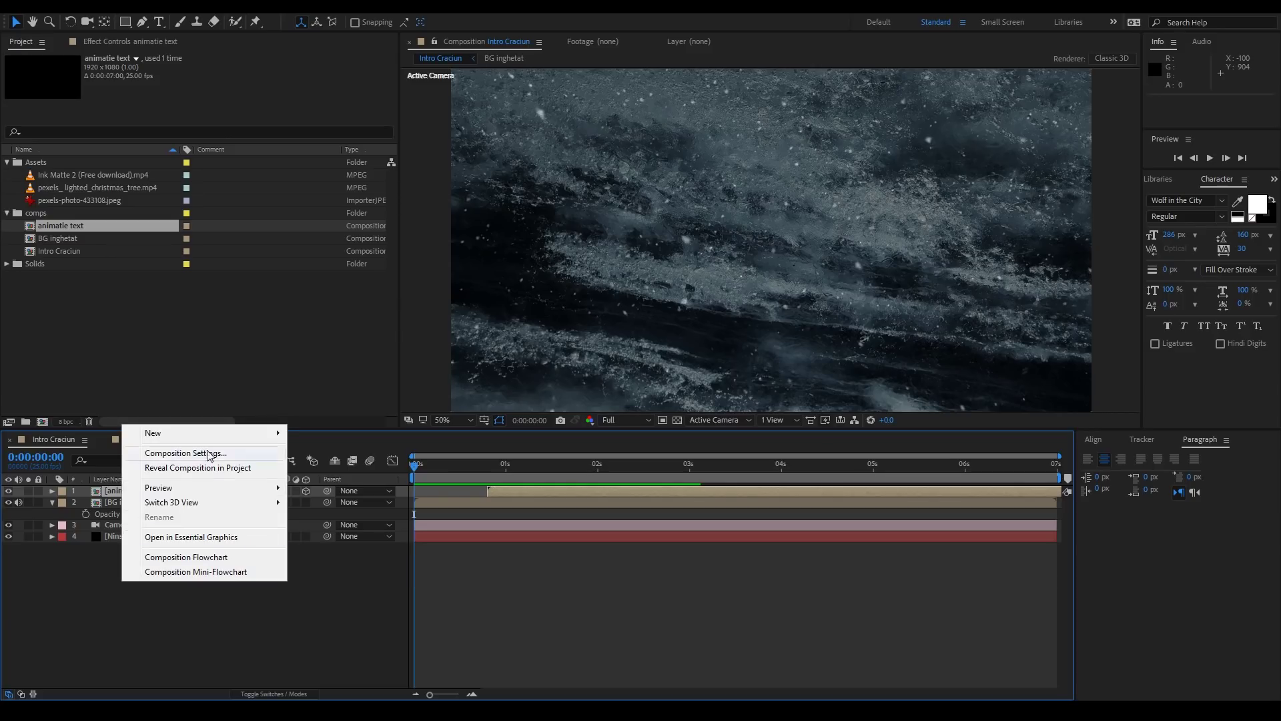
mouse_move(177, 434)
click(346, 541)
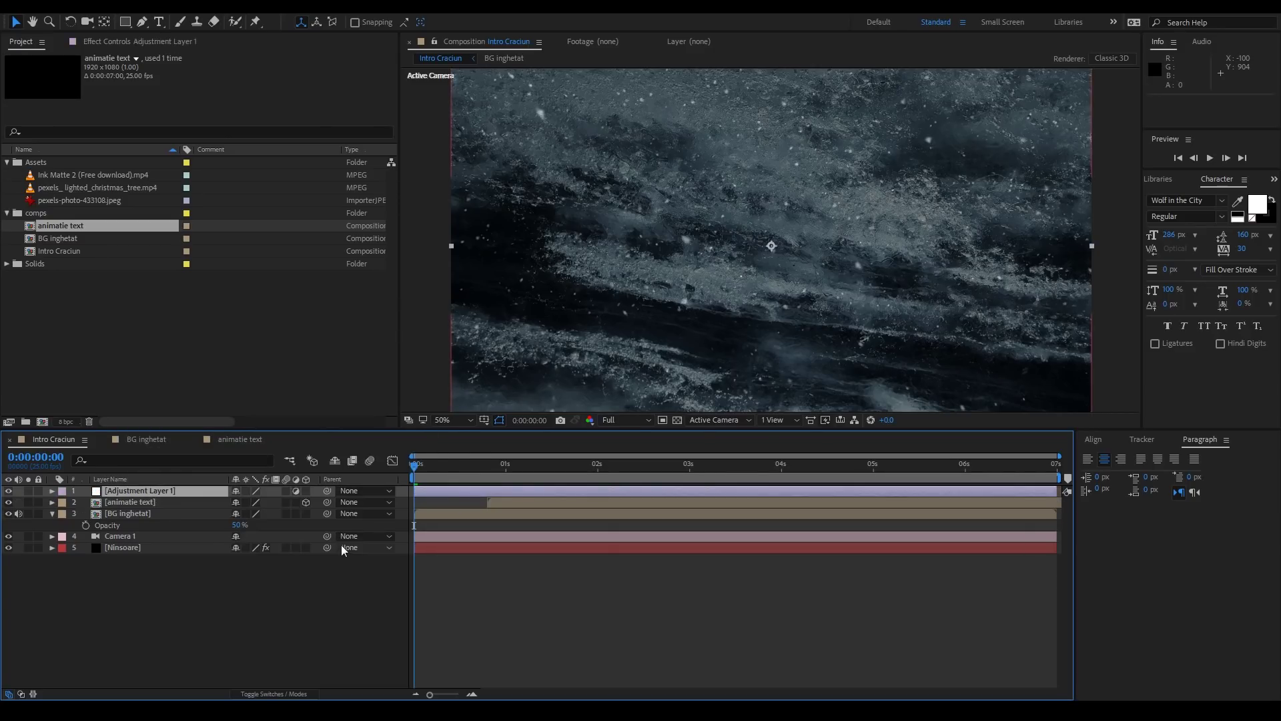
right_click(167, 491)
click(205, 692)
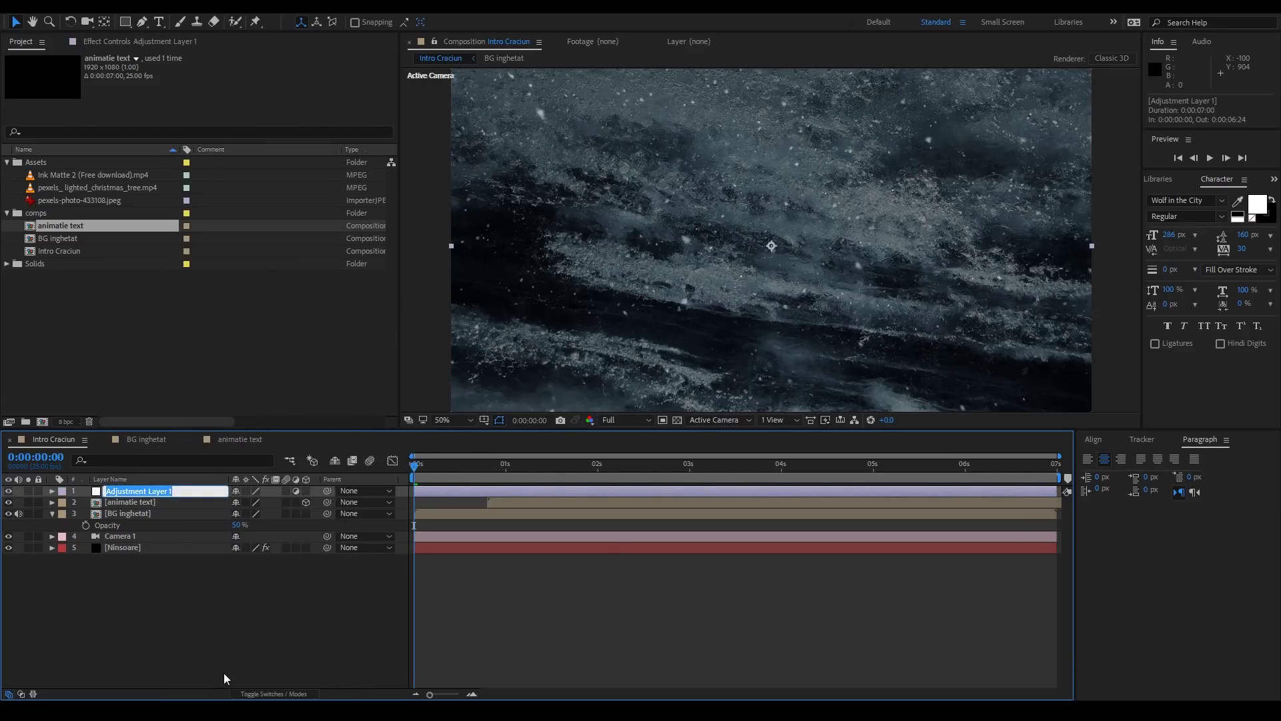
text(BLUR)
key(Return)
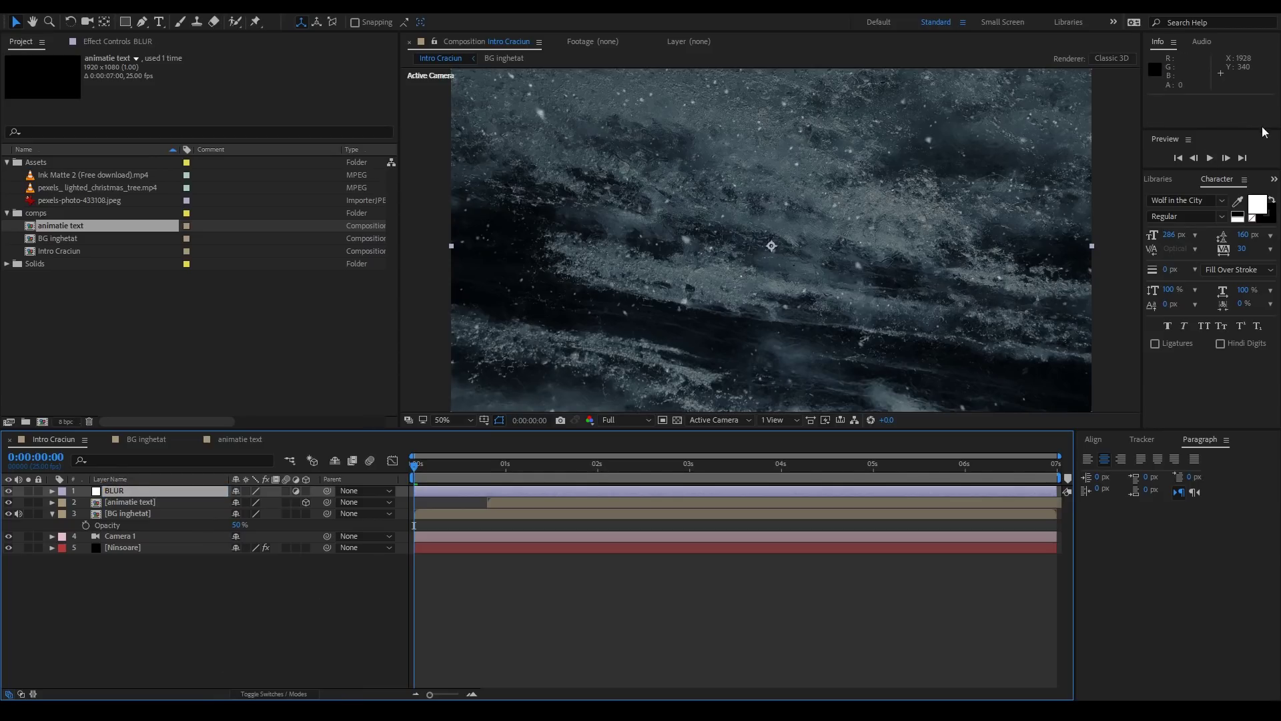
Search Effects & Presets for 'blur' and apply Fast Blur (Legacy) to the BLUR layer.
click(1187, 180)
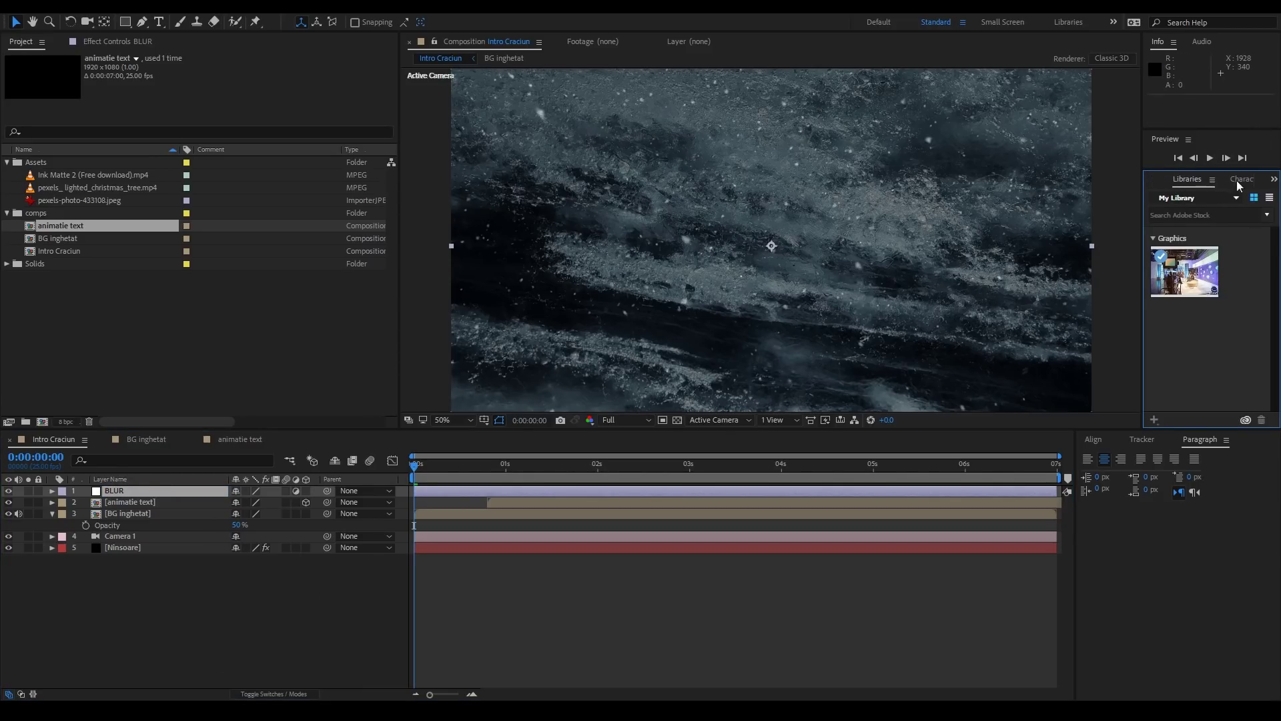
click(1274, 179)
click(1240, 200)
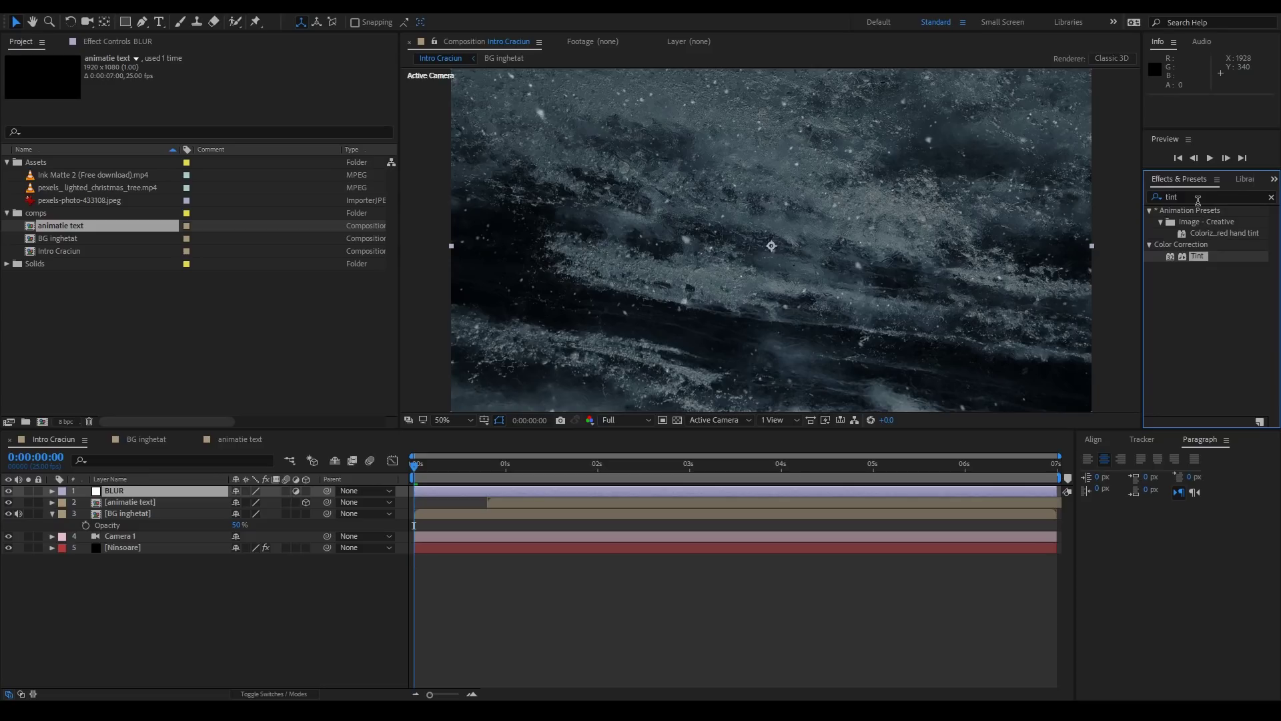
click(1198, 200)
text(blur)
scroll(1203, 307, down, 5)
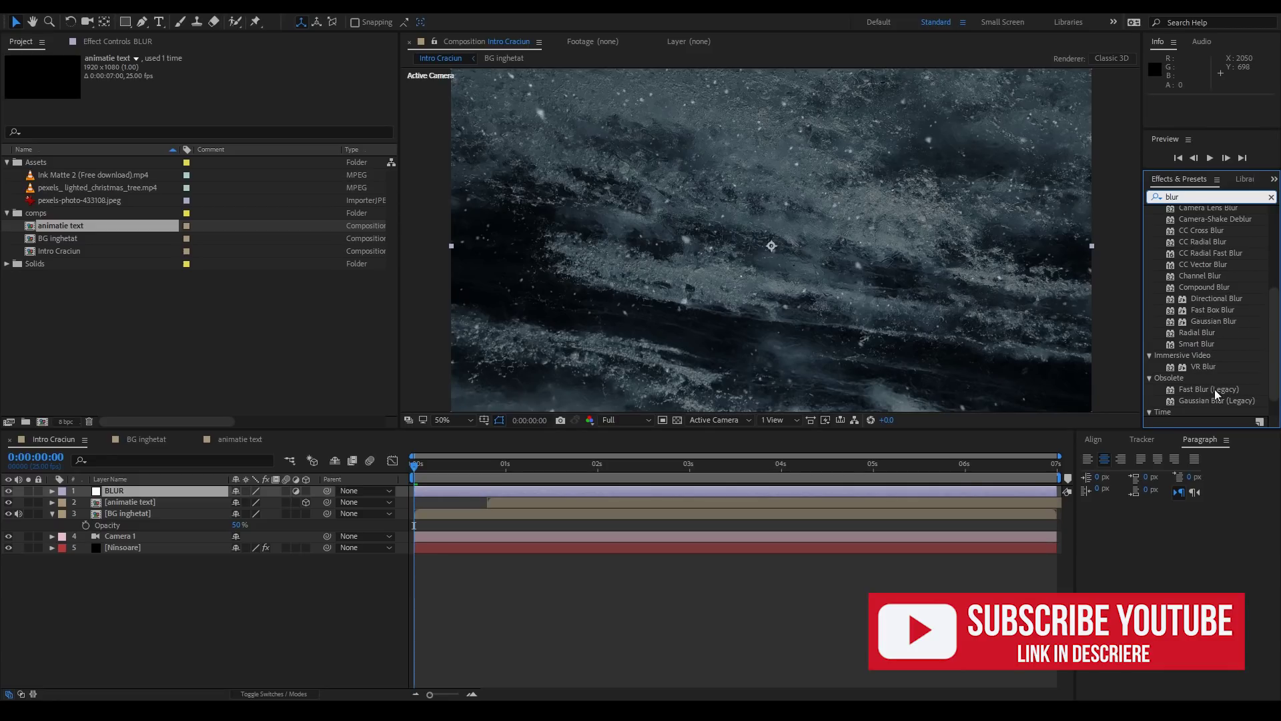
mouse_move(1214, 393)
mouse_down()
mouse_move(129, 498)
mouse_move(144, 495)
mouse_up()
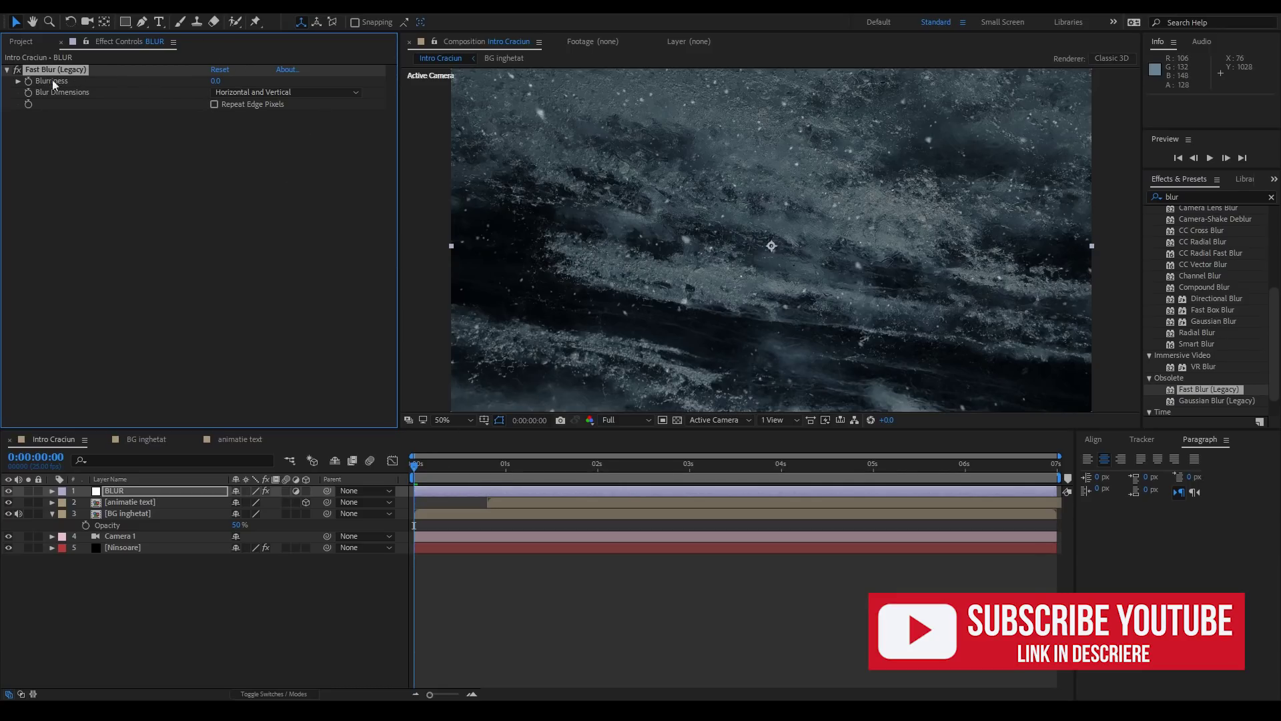
Set Blurriness to 70 with Repeat Edge Pixels on, keyframed at the start.
click(215, 81)
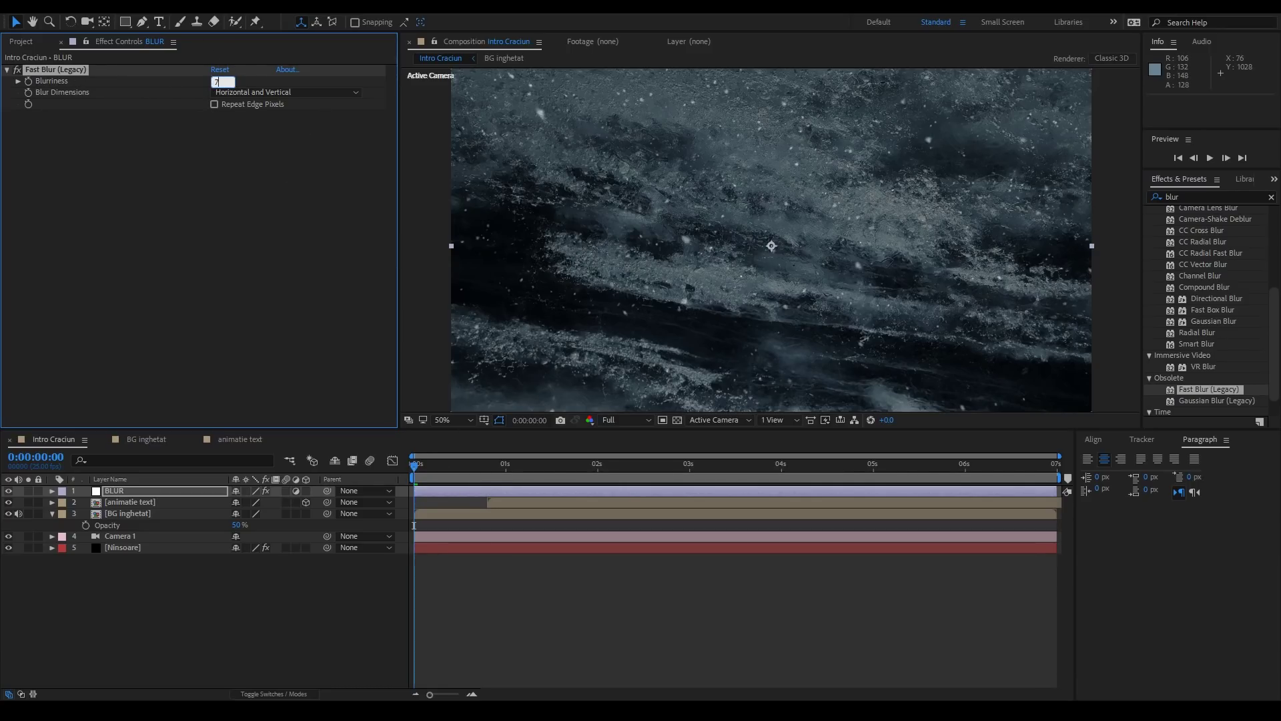
text(0)
key(Return)
drag(527, 184, 528, 133)
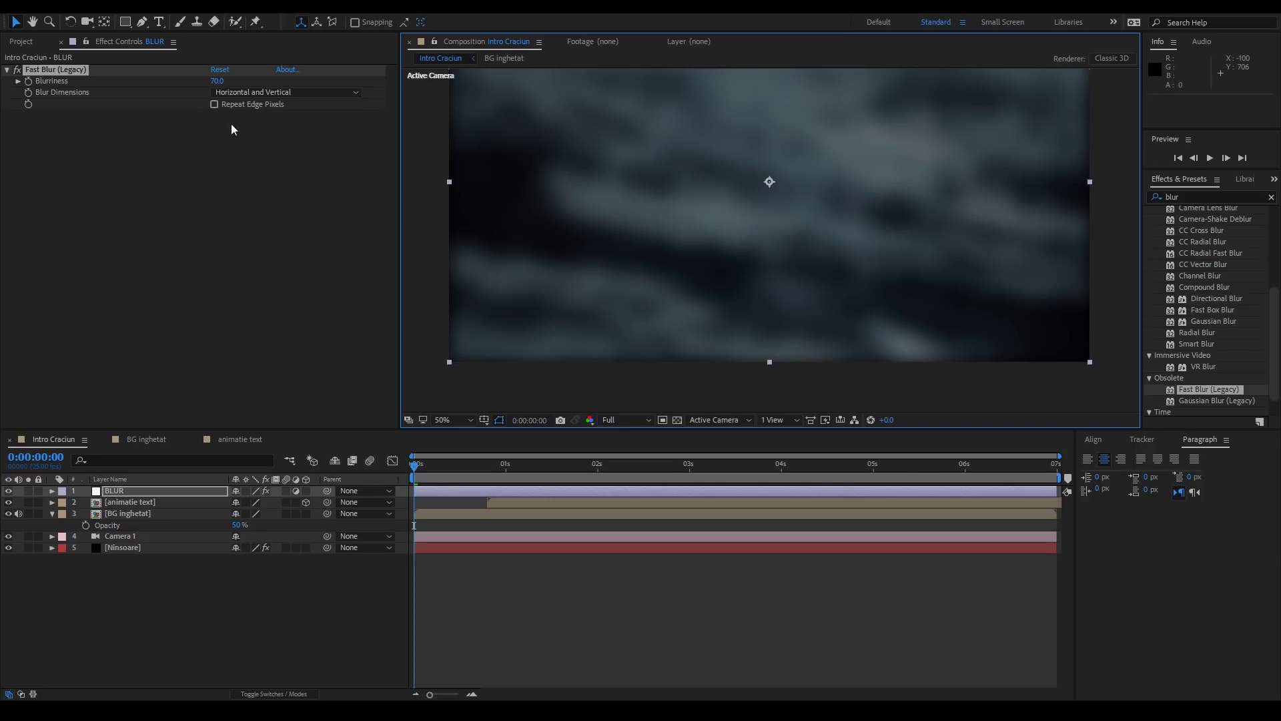
click(214, 105)
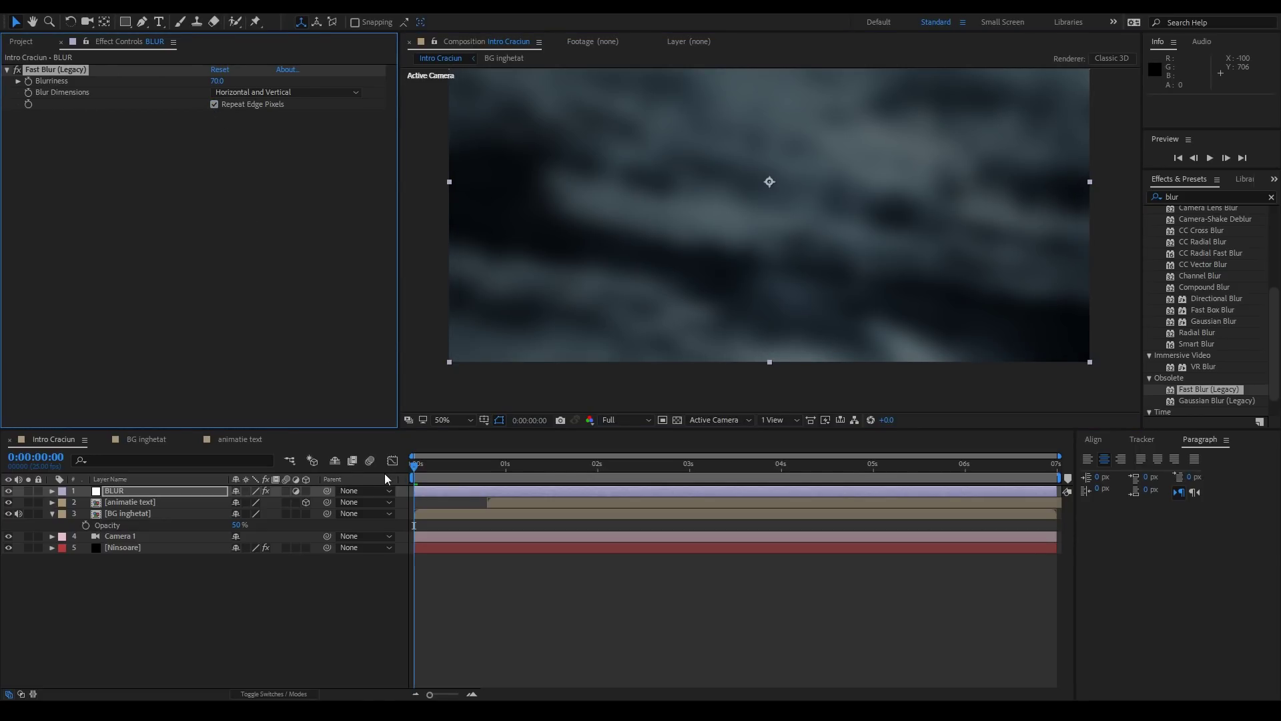
click(29, 81)
Add a second Blurriness keyframe of 0 at 0:00:01:17 and show its speed graph.
click(139, 494)
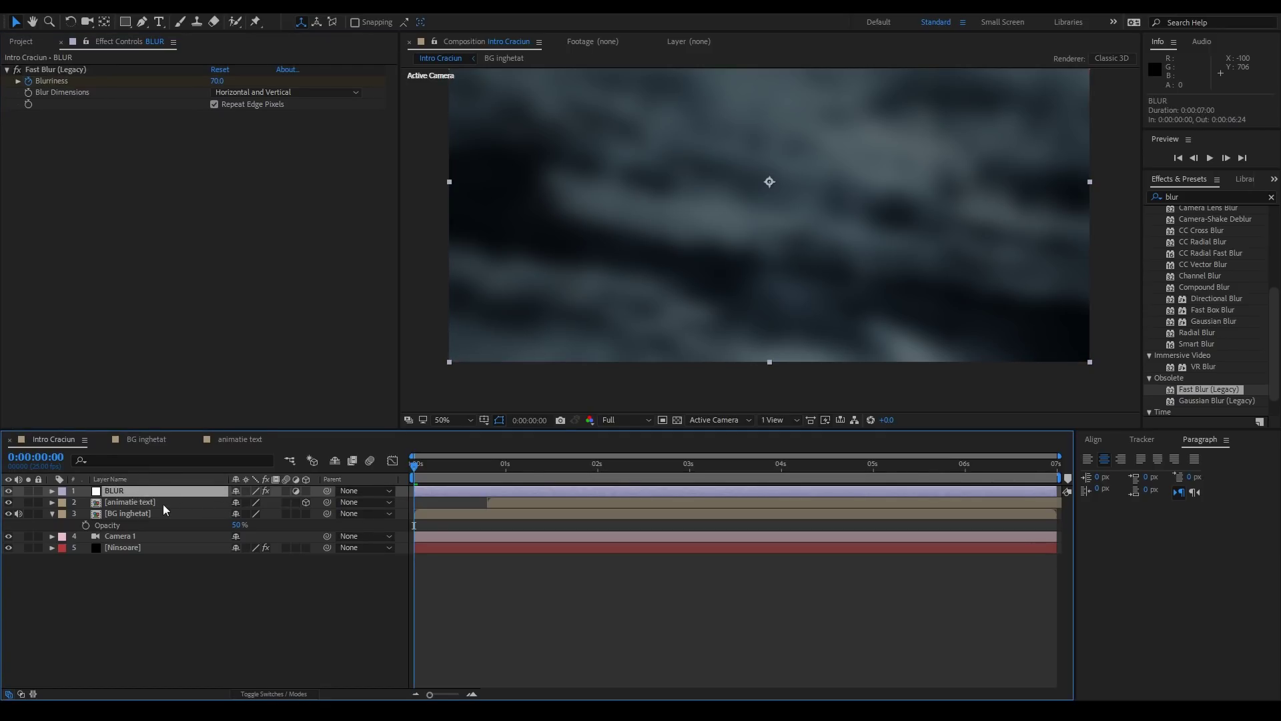
key(u)
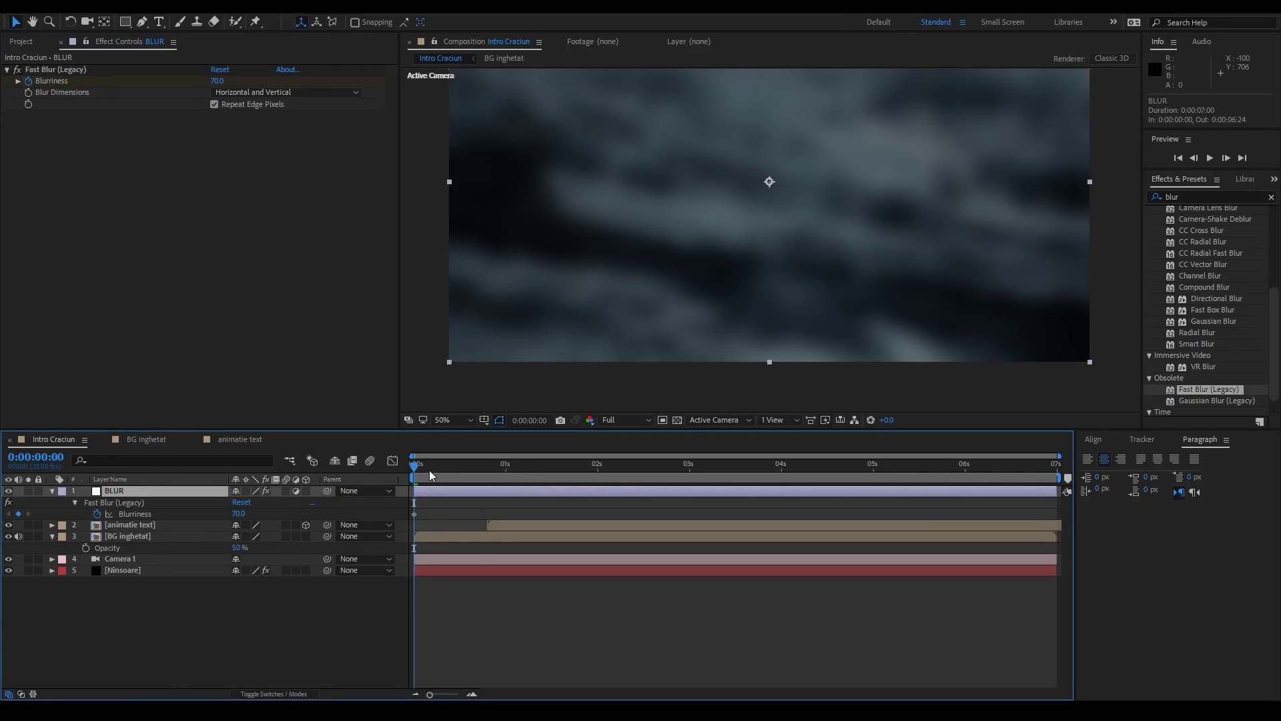
mouse_move(429, 469)
mouse_down()
mouse_move(644, 474)
mouse_move(569, 470)
mouse_up()
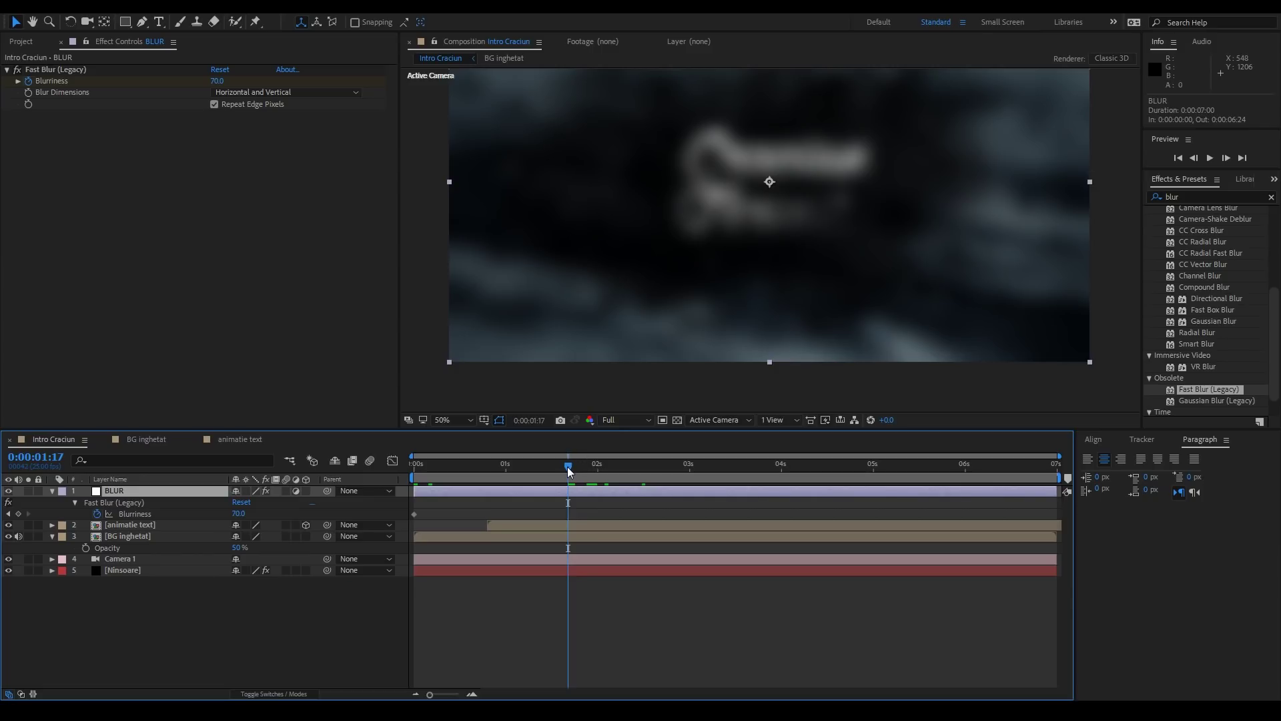
click(237, 513)
text(0)
key(Return)
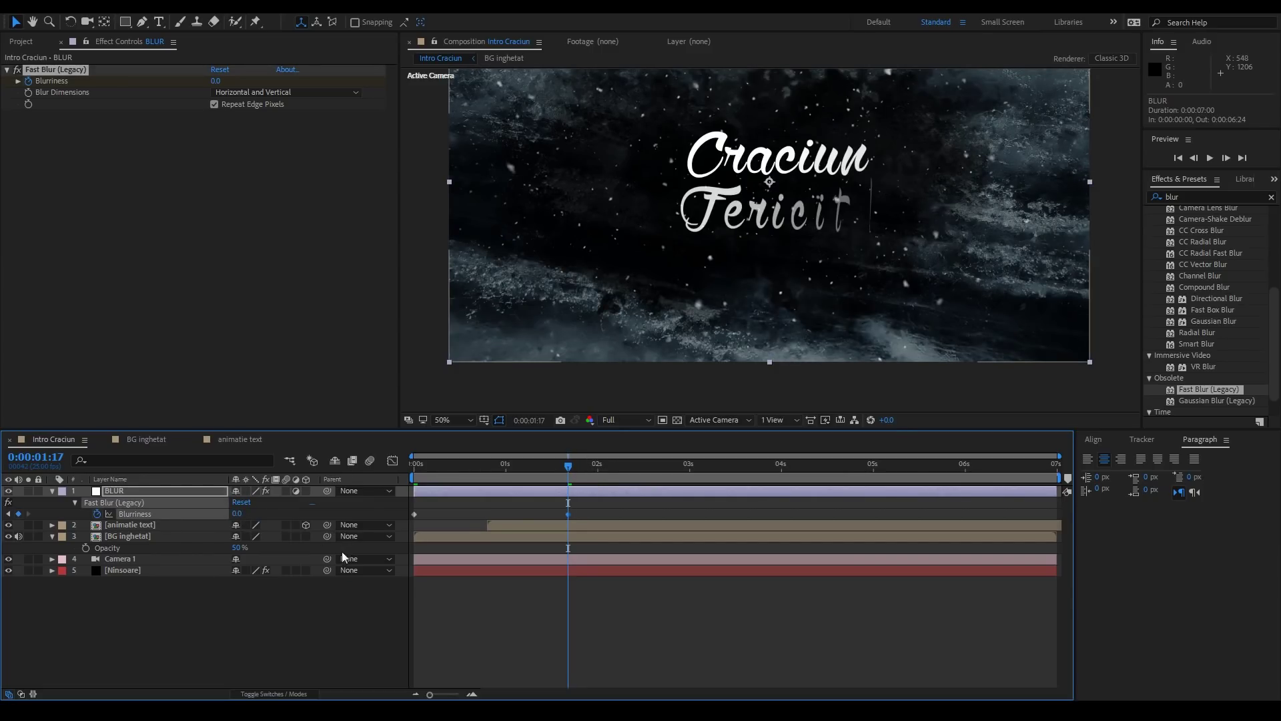
click(394, 461)
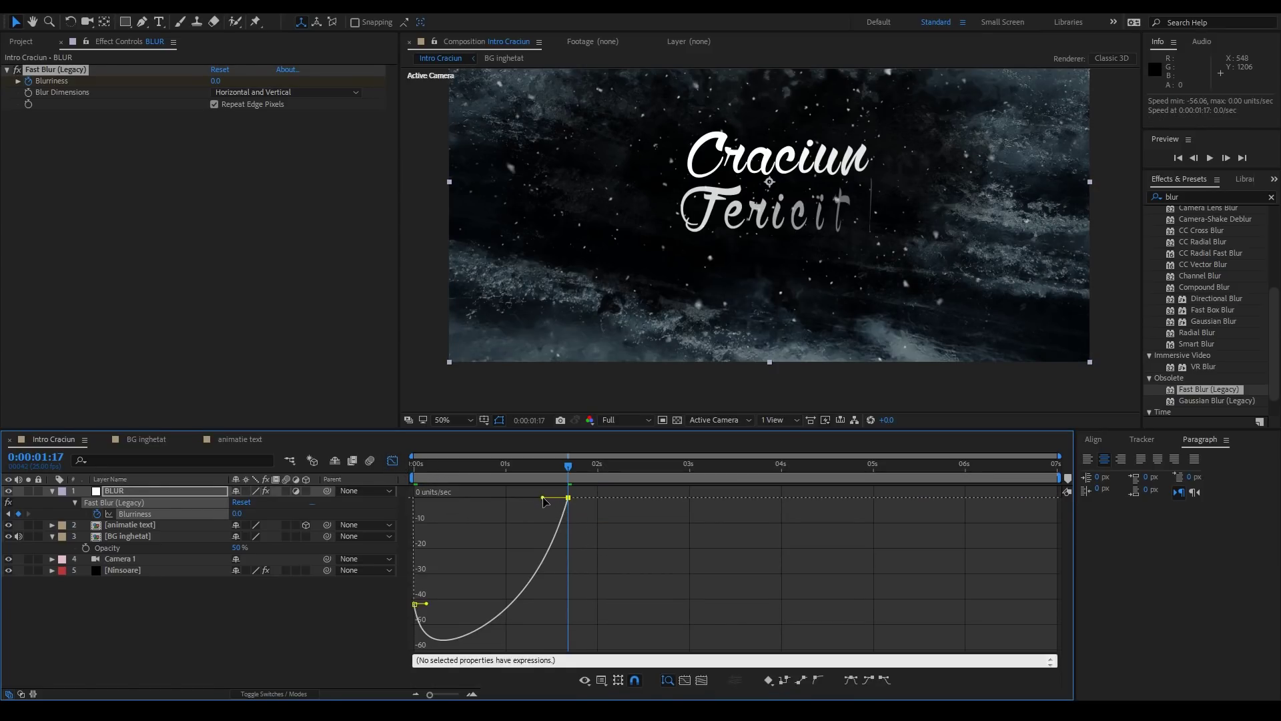
Ease the blur's speed into its final keyframe and preview the blur-to-sharp title.
drag(543, 498, 498, 498)
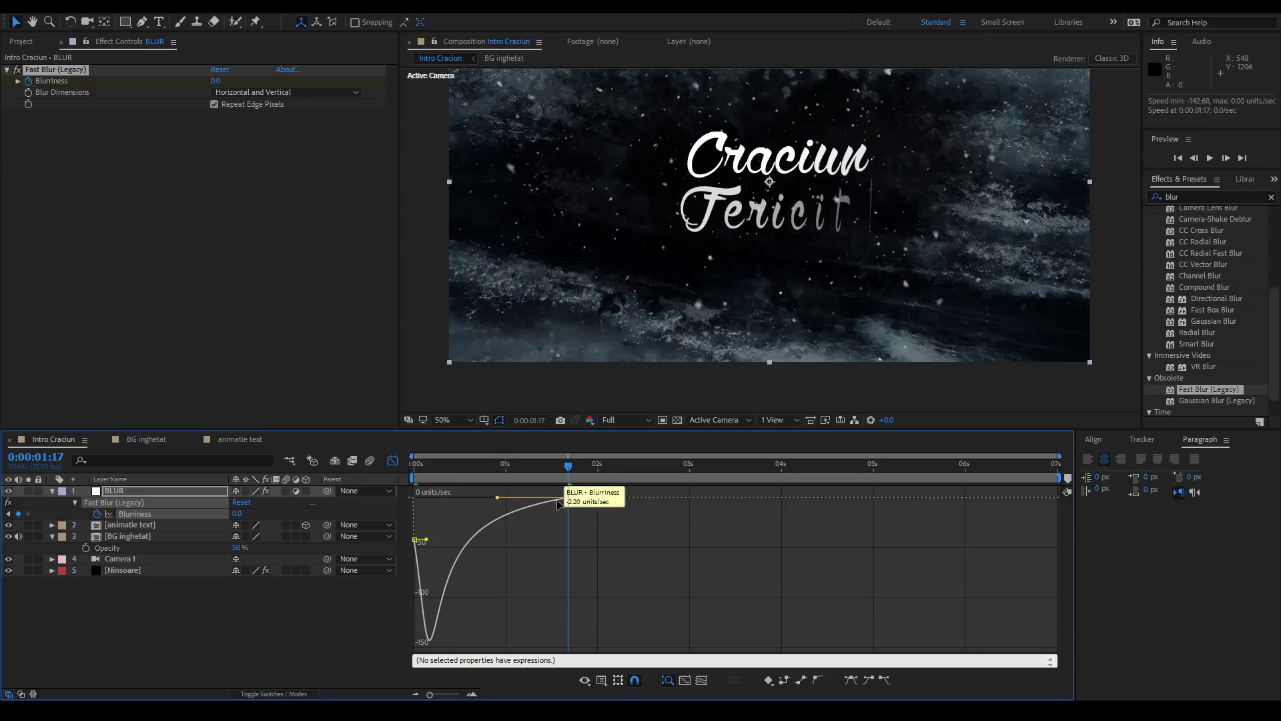
click(392, 462)
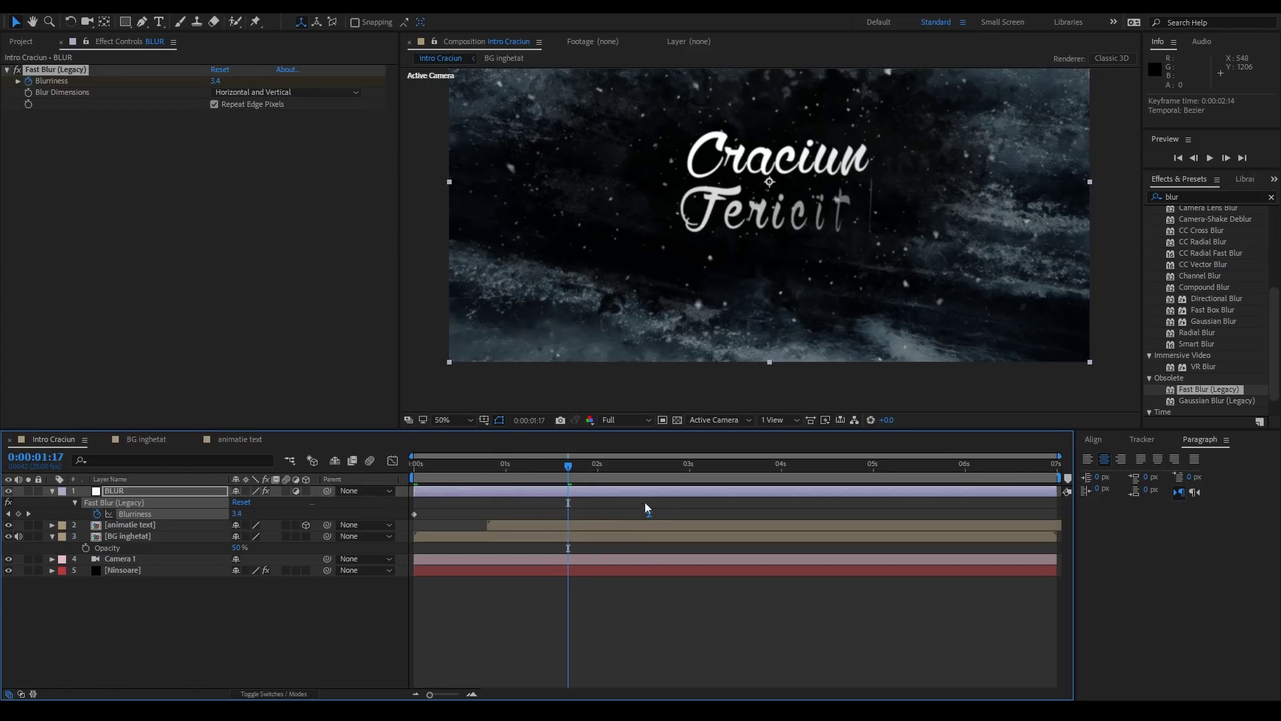
key(space)
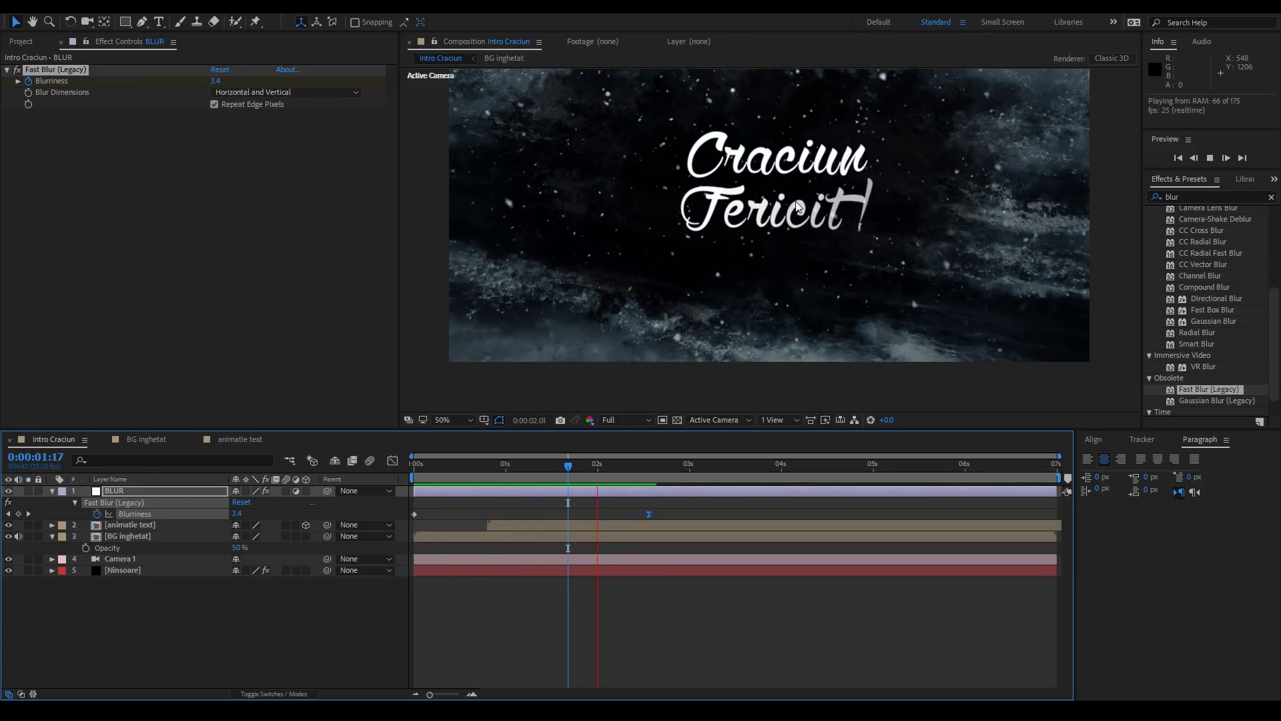
key(space)
Select the animatie text layer and bring up its layer options for adding a style.
drag(769, 213, 717, 265)
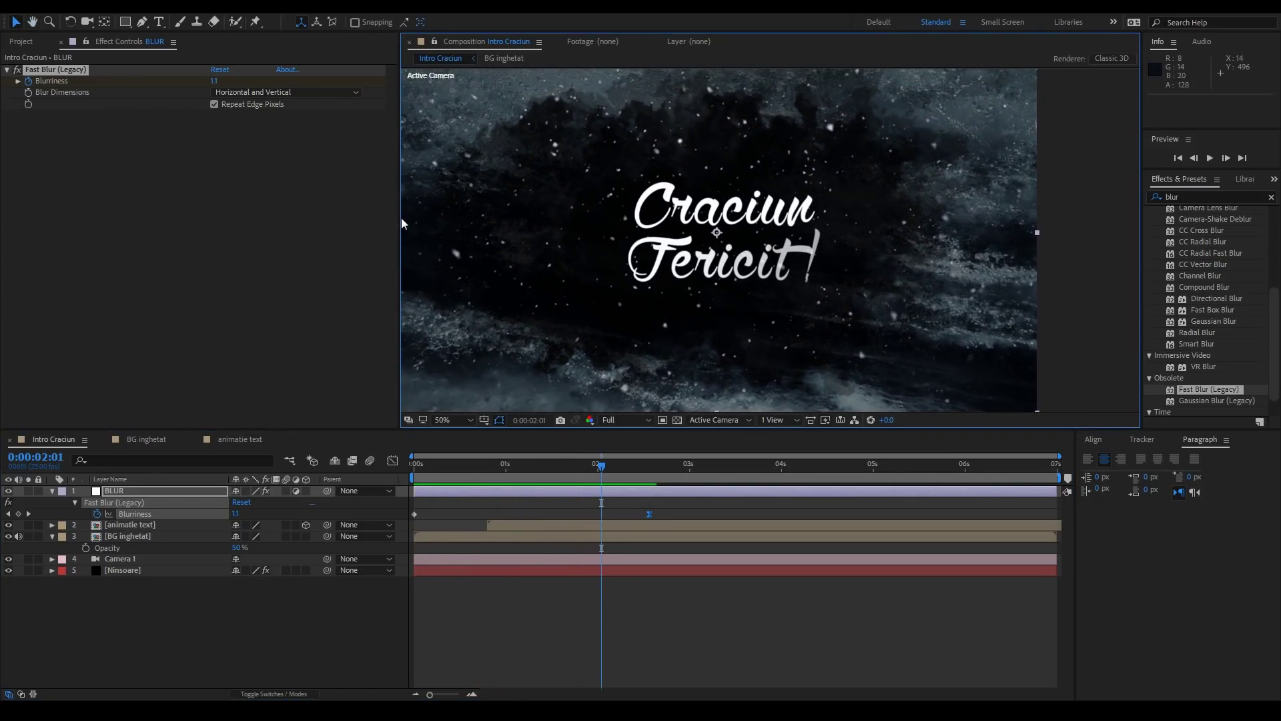
drag(401, 217, 199, 217)
scroll(675, 281, up, 2)
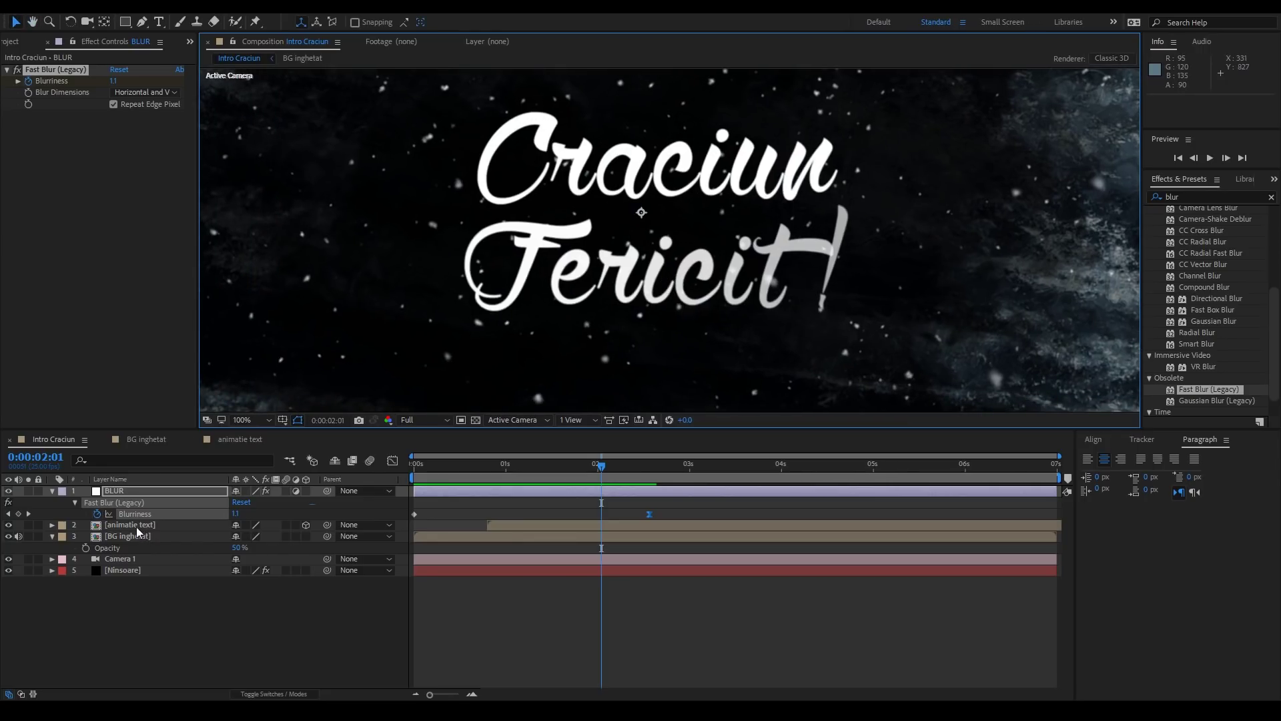
click(106, 525)
right_click(118, 527)
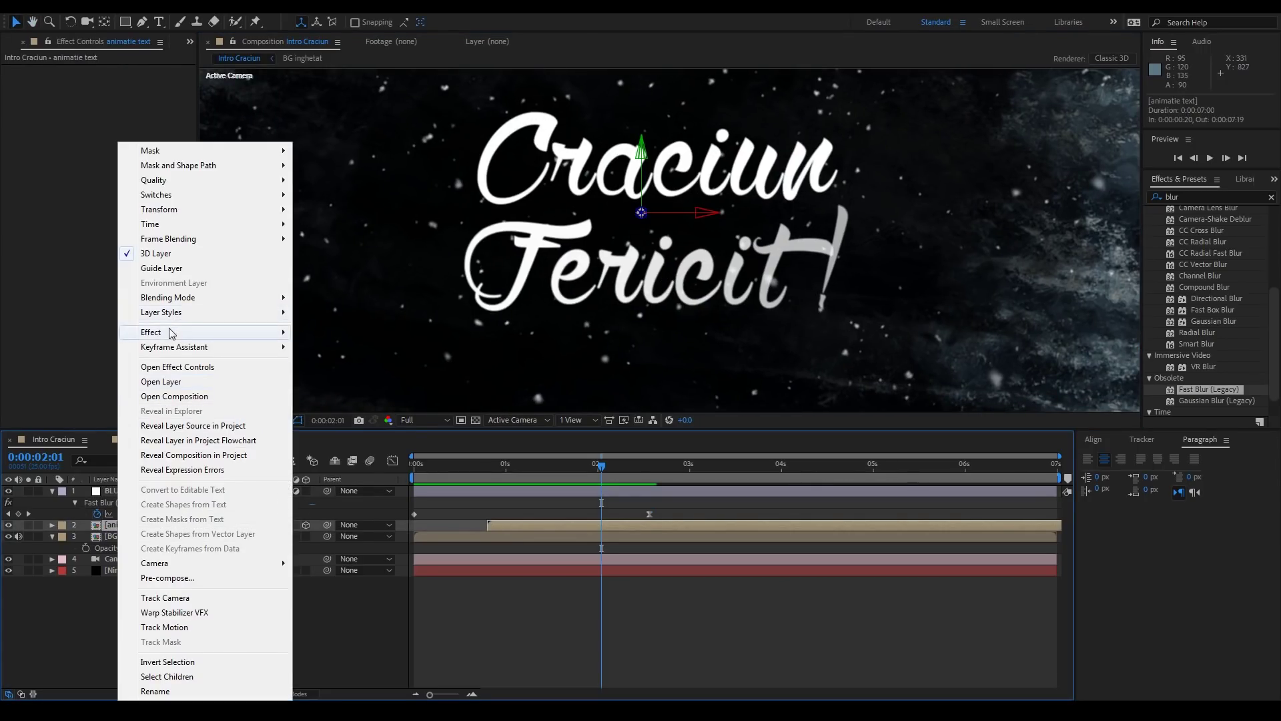
Add a Bevel and Emboss layer style to the animatie text layer.
mouse_move(170, 314)
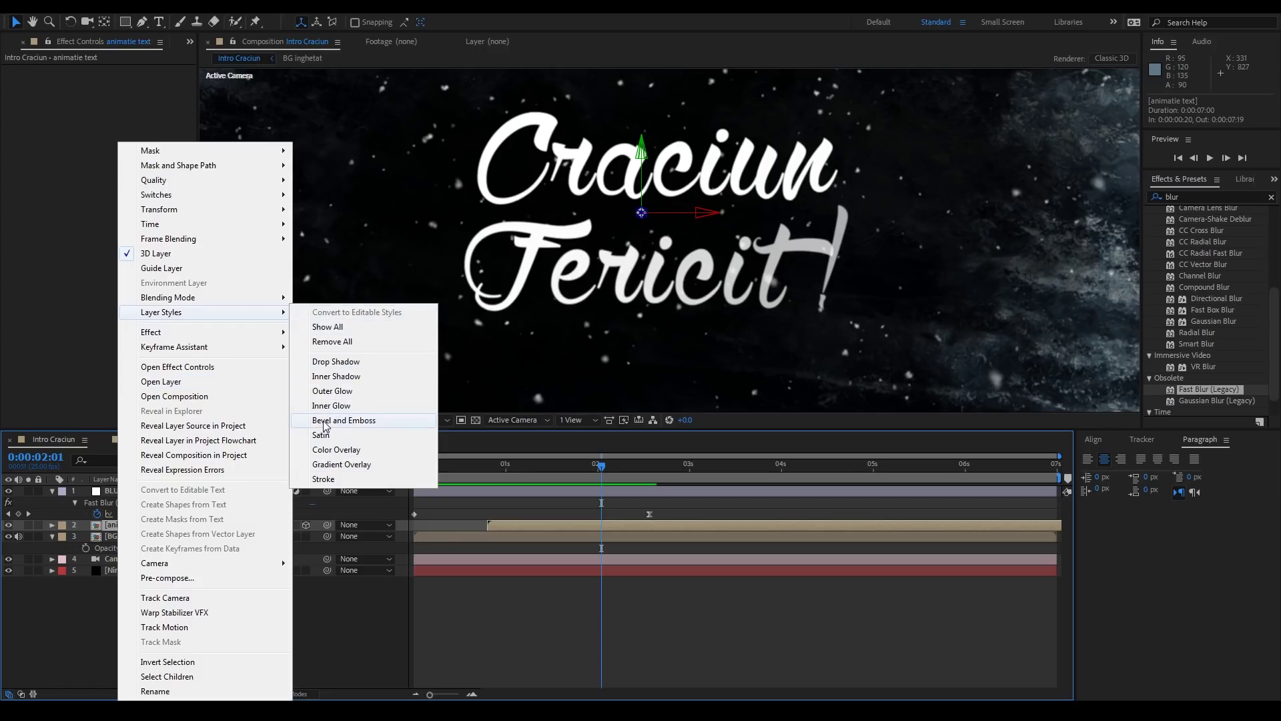
click(325, 422)
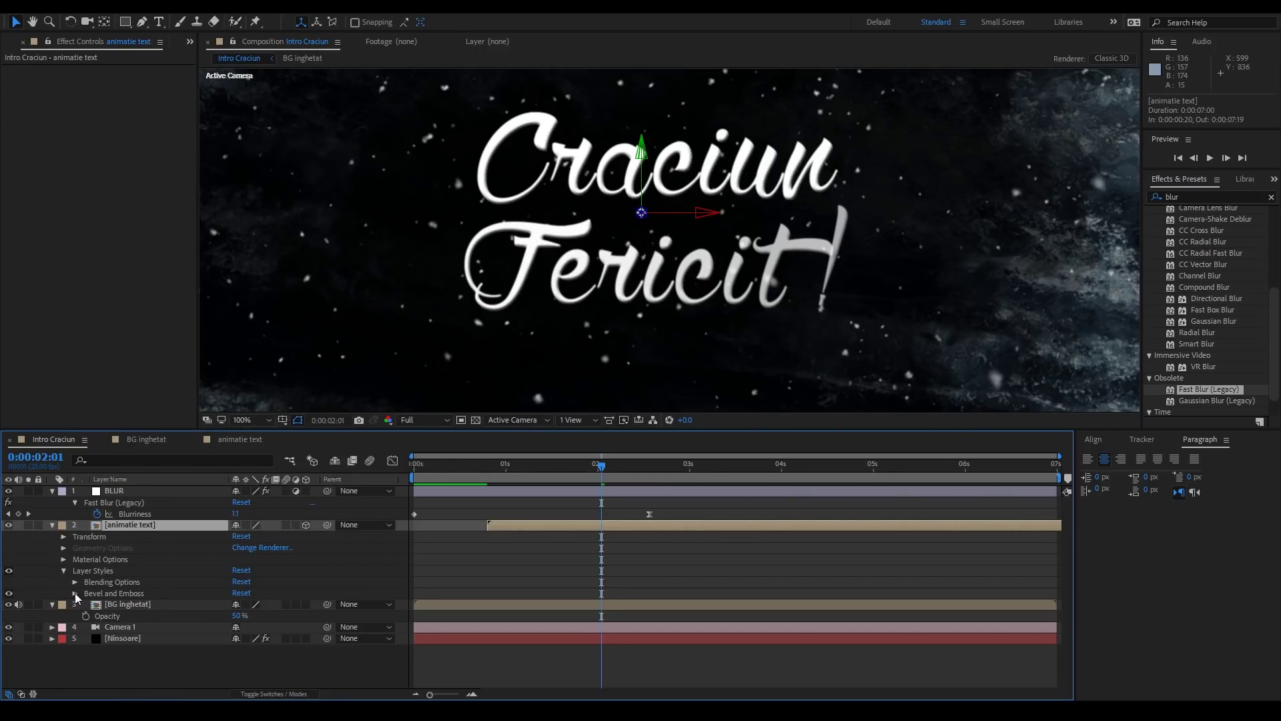
scroll(563, 182, up, 2)
scroll(563, 182, up, 1)
scroll(563, 182, up, 1)
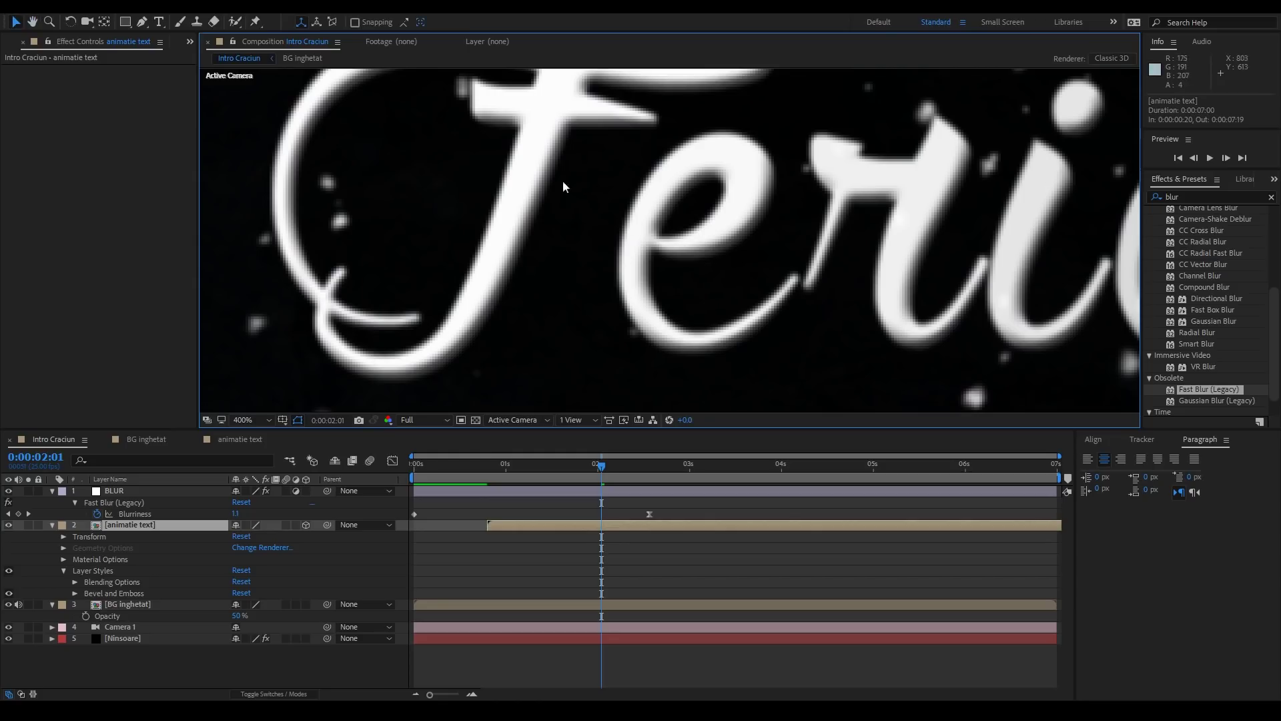
scroll(562, 181, down, 1)
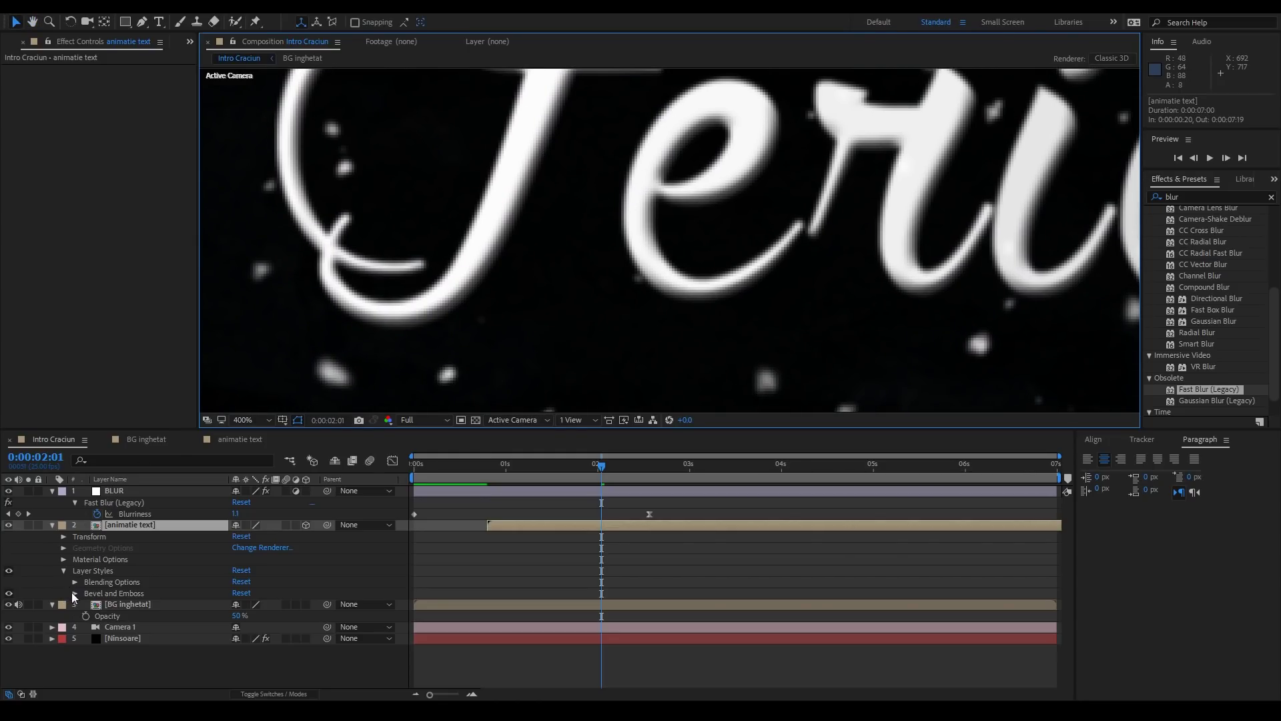
Lower the Bevel and Emboss Shadow Opacity to 50%.
click(74, 593)
scroll(146, 600, down, 3)
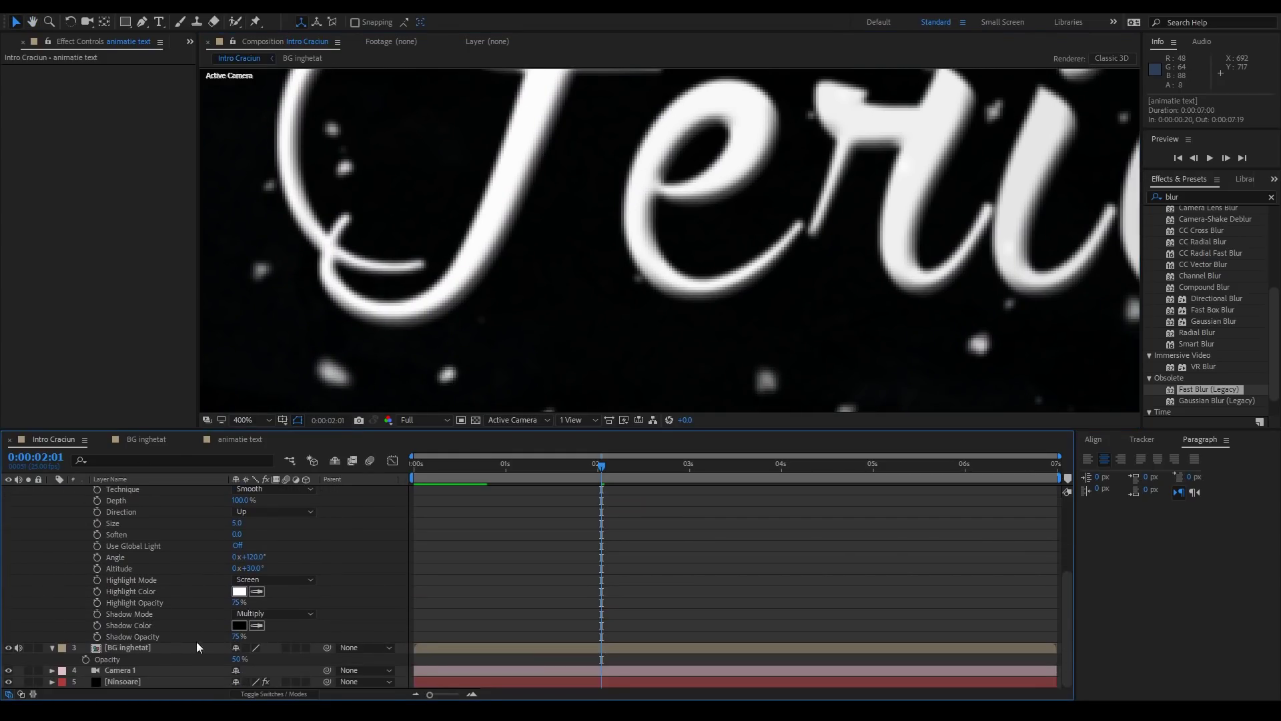
click(238, 637)
text(0)
key(Return)
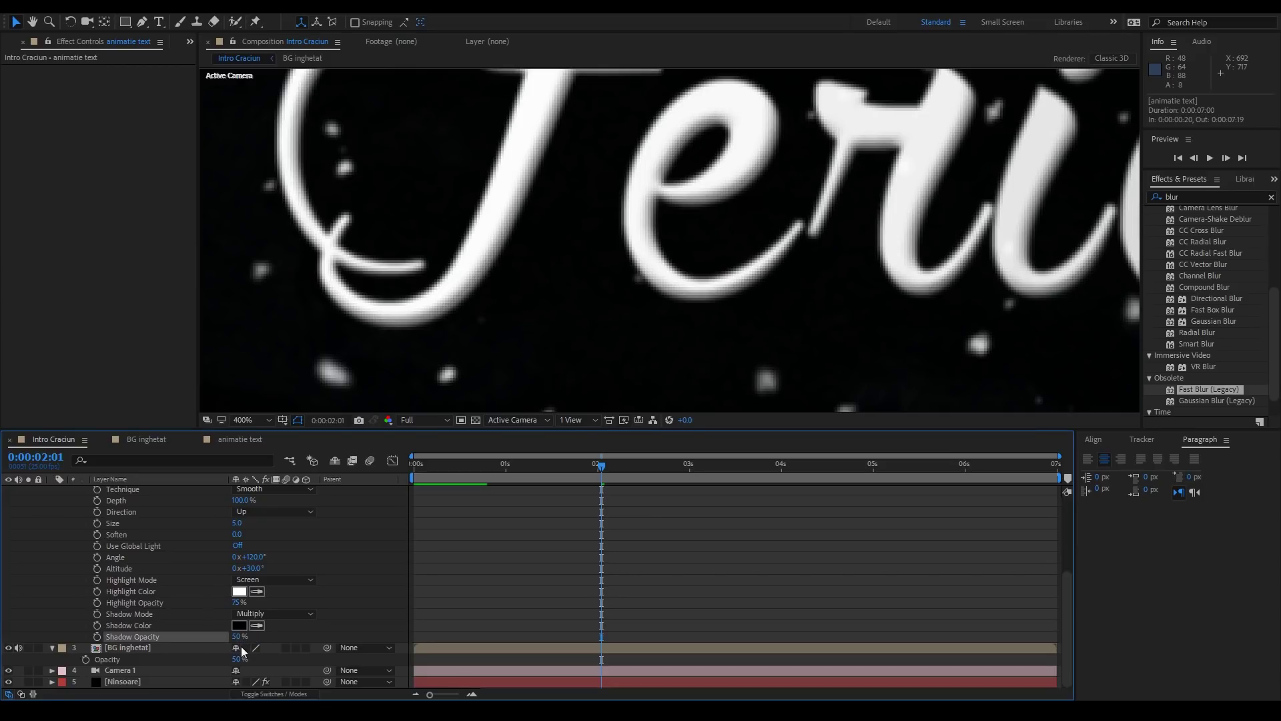
scroll(654, 358, down, 1)
Check the embossed 'Fericit' in the viewer and collapse the animatie text layer's properties.
drag(790, 230, 590, 329)
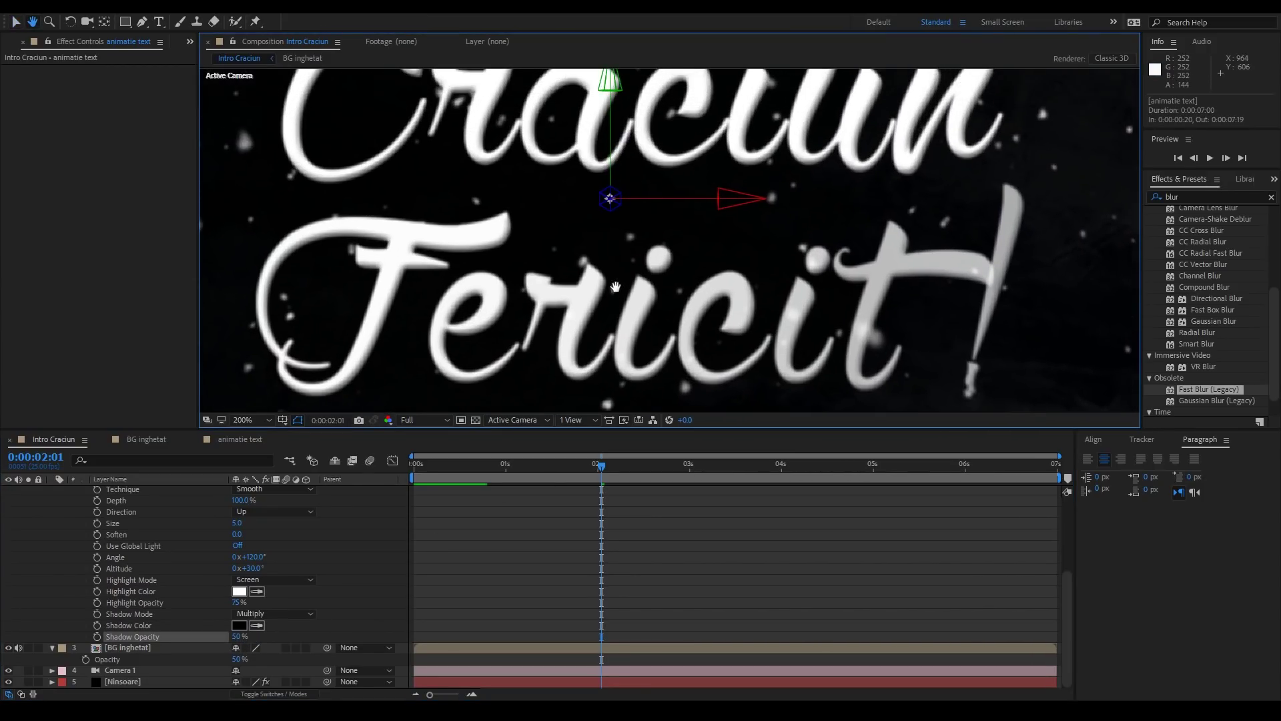
scroll(623, 308, up, 2)
scroll(614, 319, up, 1)
scroll(90, 531, up, 5)
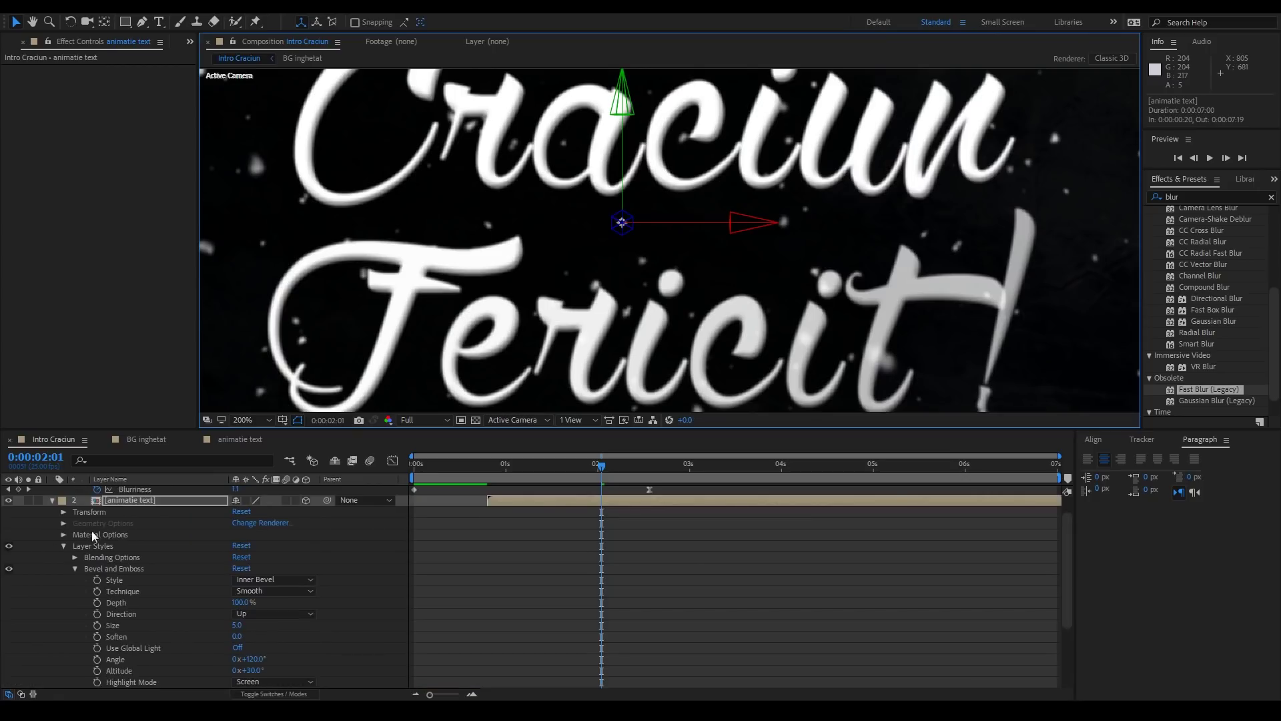
right_click(133, 526)
key(Escape)
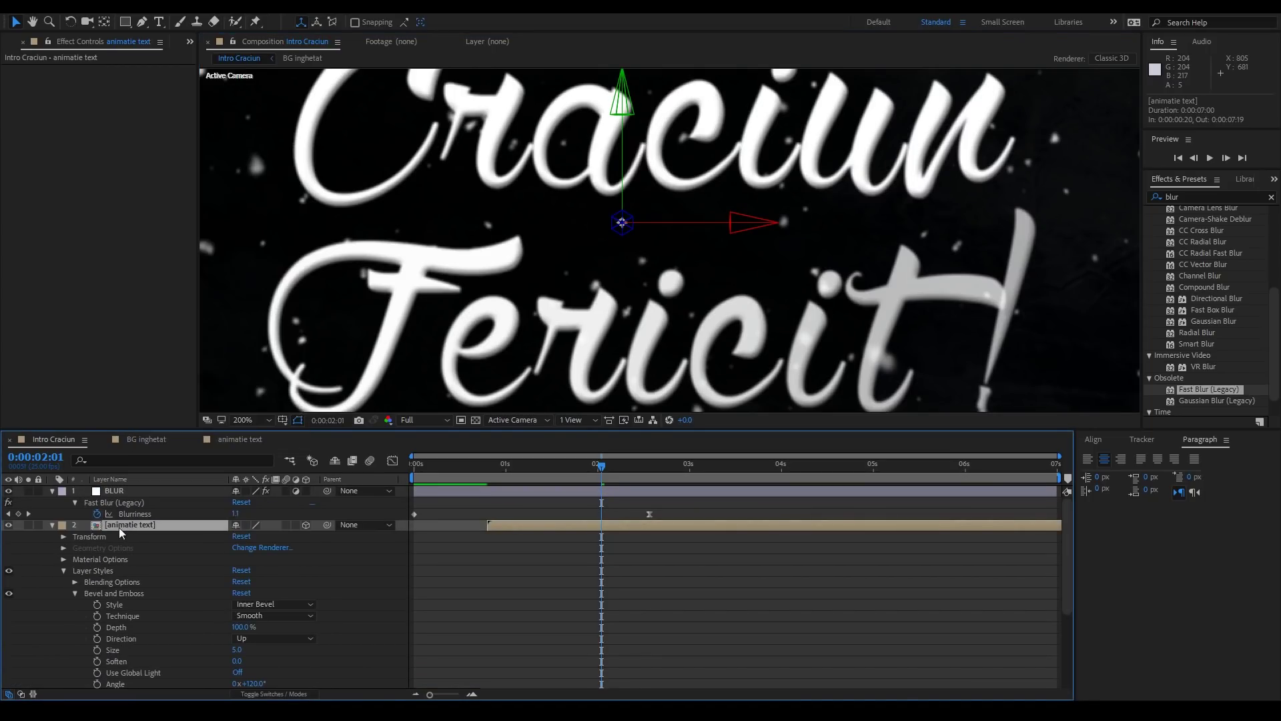
click(52, 526)
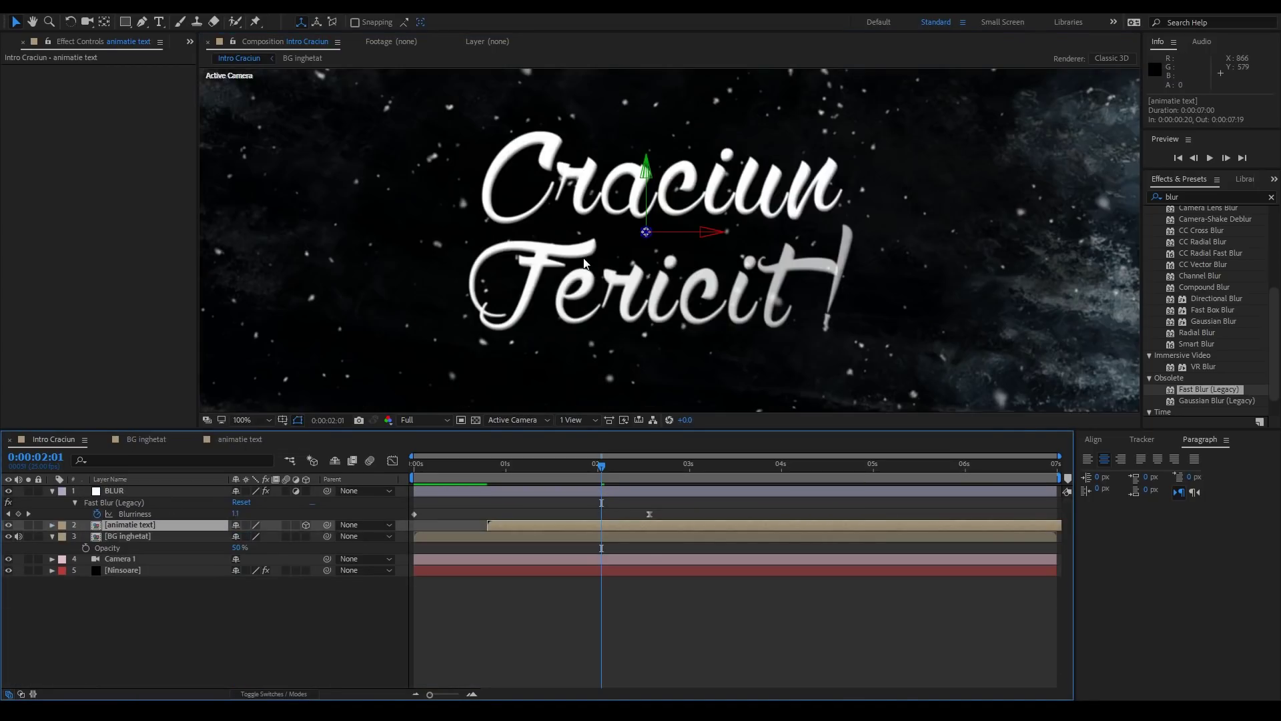
scroll(695, 244, down, 3)
Collapse the BLUR and BG inghetat layers and preview pexels_lighted_christmas_tree.mp4 footage.
click(52, 491)
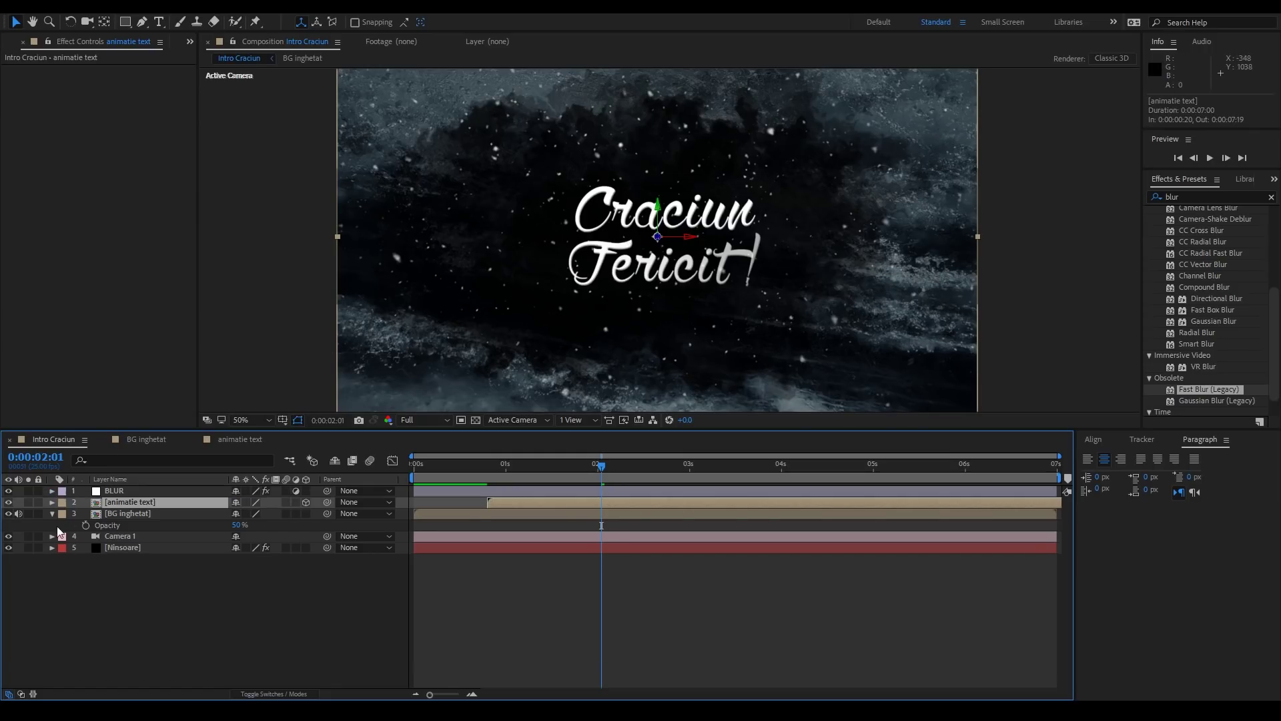
click(53, 514)
click(10, 44)
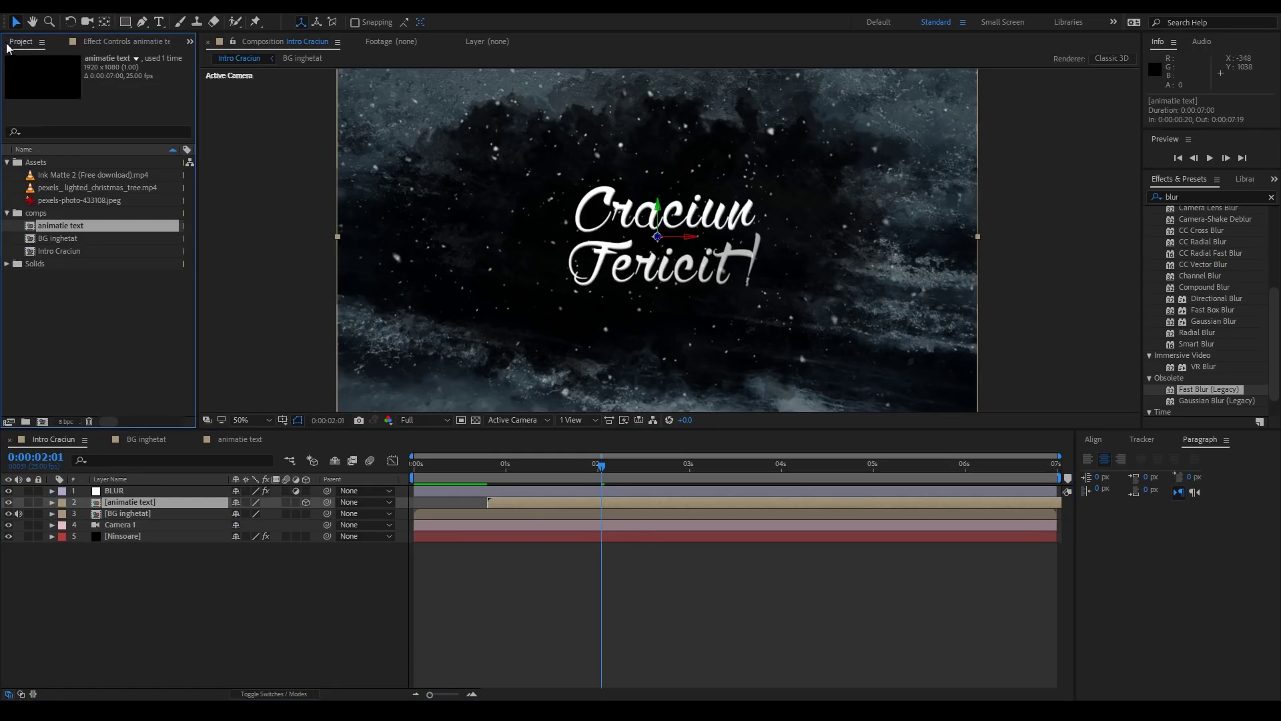
click(86, 189)
double_click(45, 192)
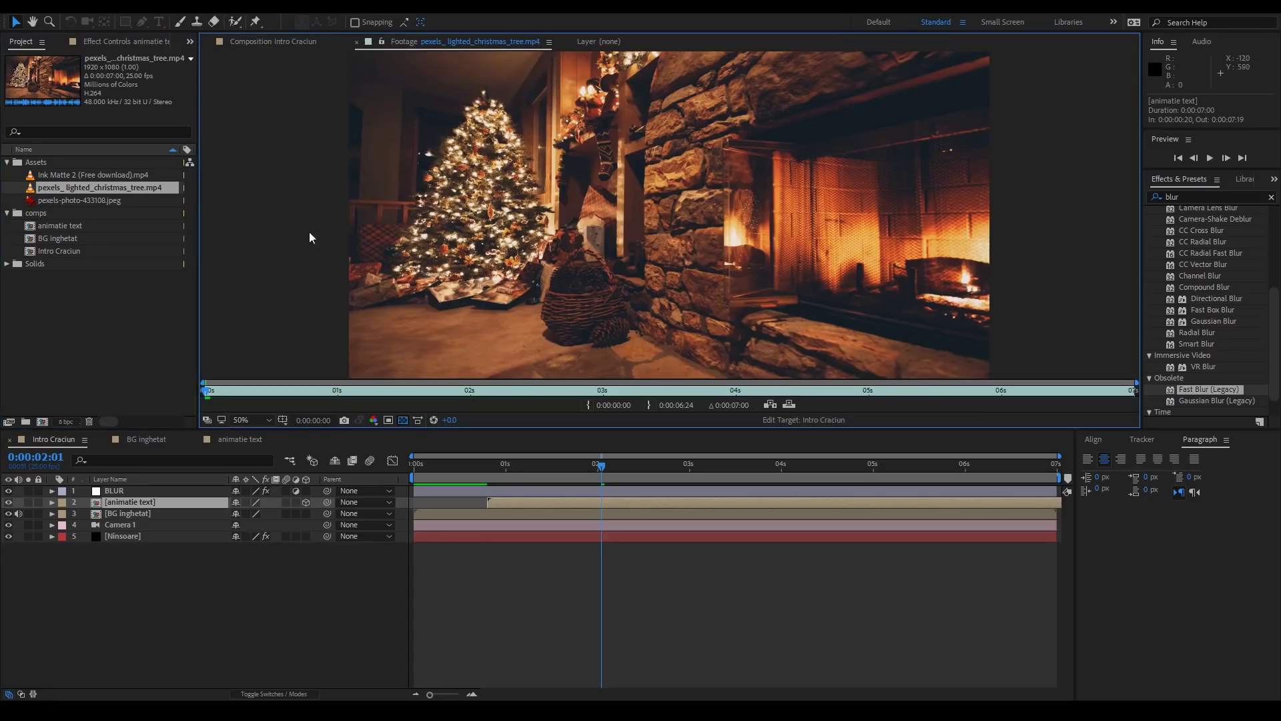
key(space)
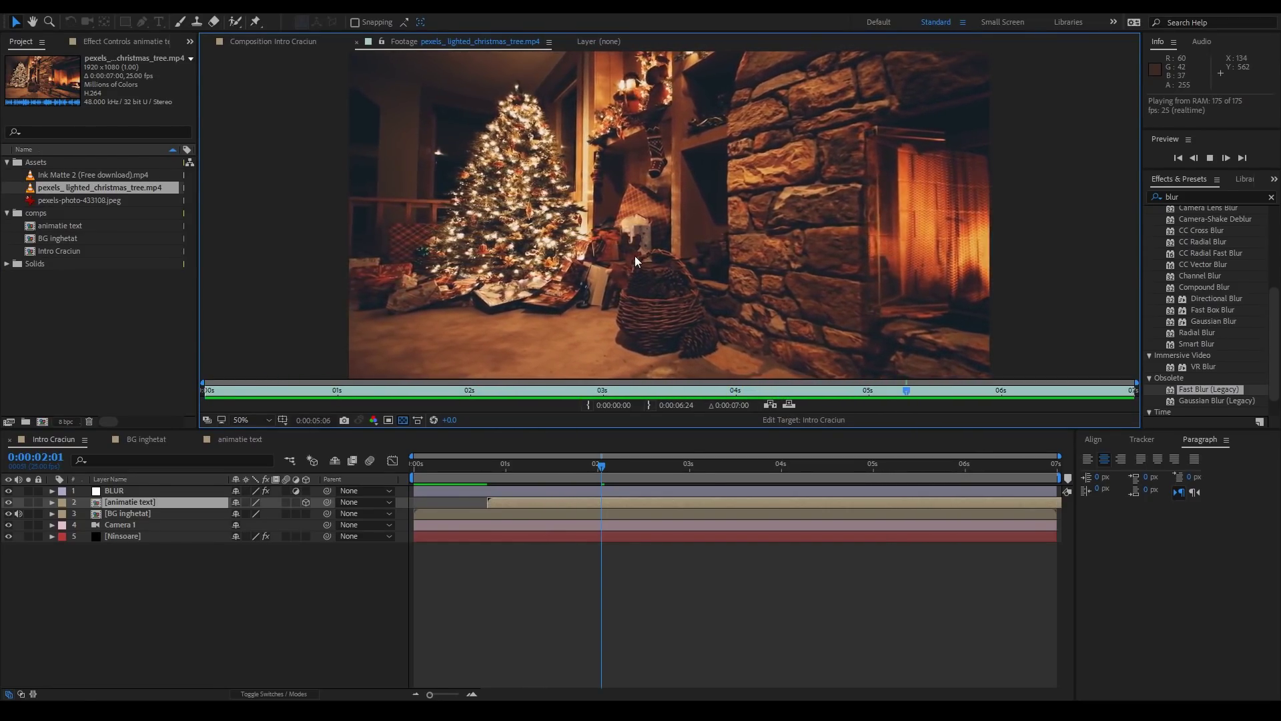
key(space)
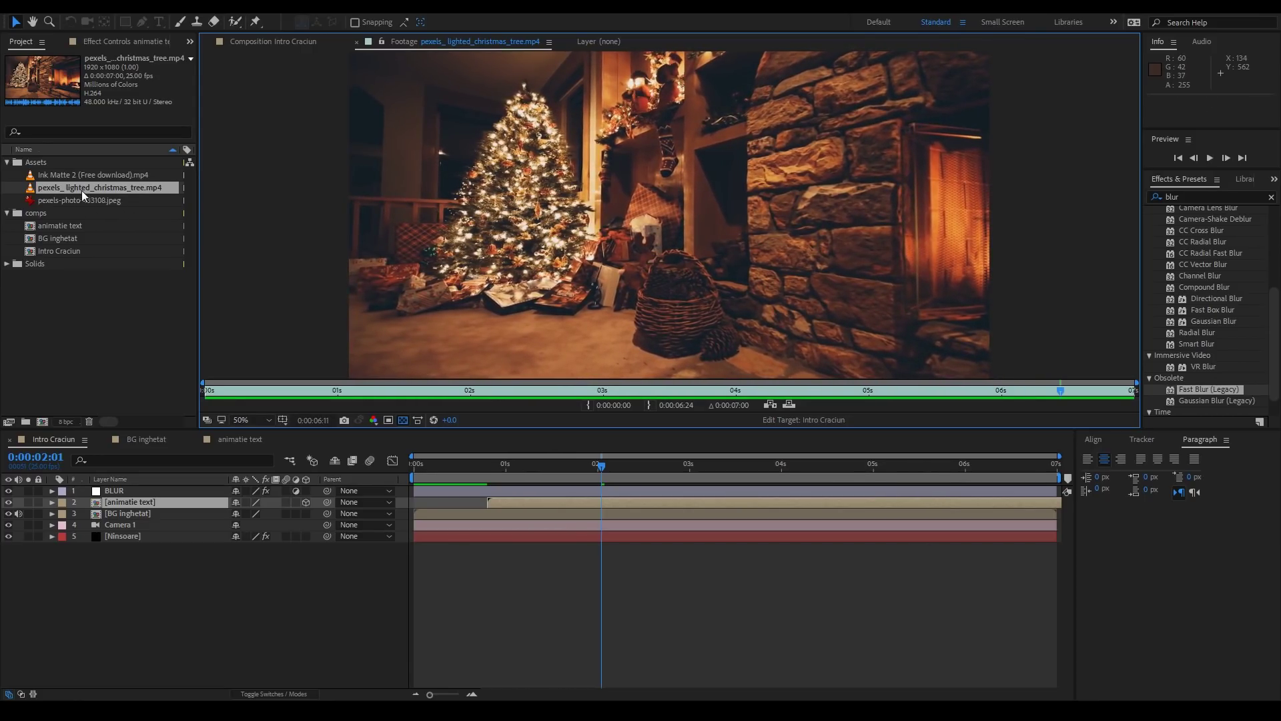
Add the Christmas tree footage as Intro Craciun's bottom layer and view at 100%.
drag(81, 190, 144, 564)
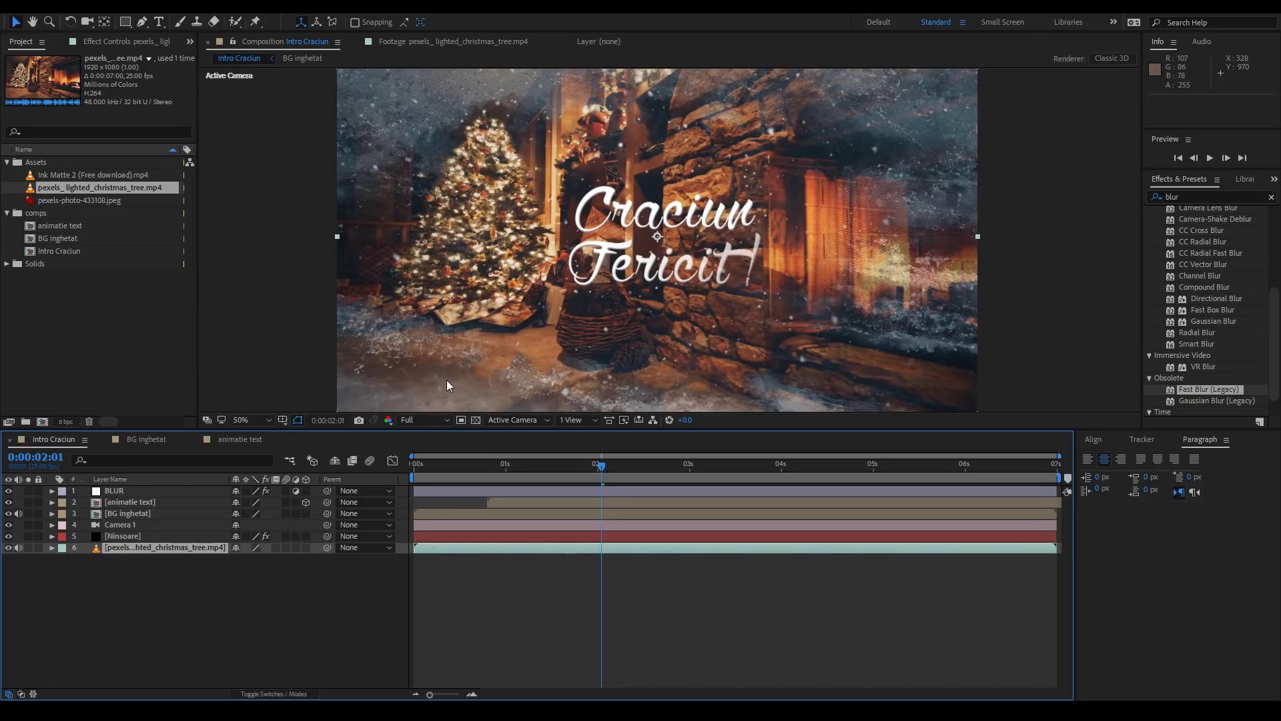
scroll(722, 235, up, 2)
scroll(604, 170, up, 2)
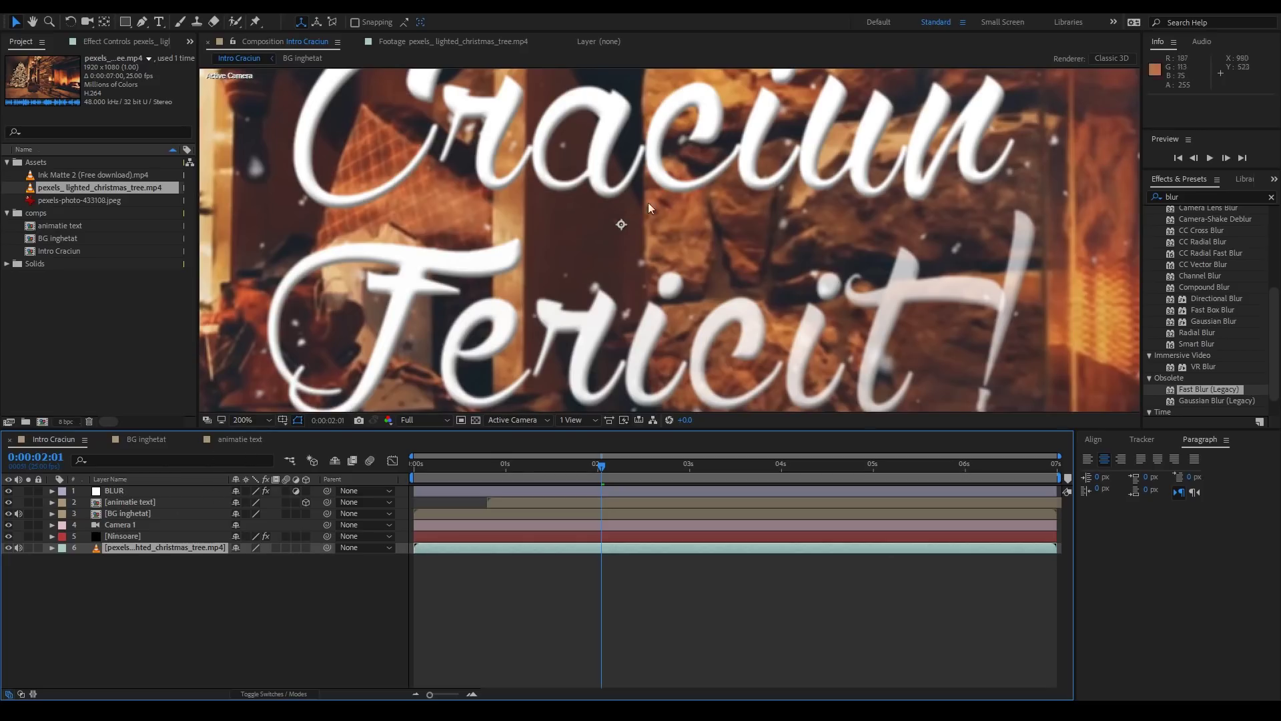
scroll(855, 266, down, 2)
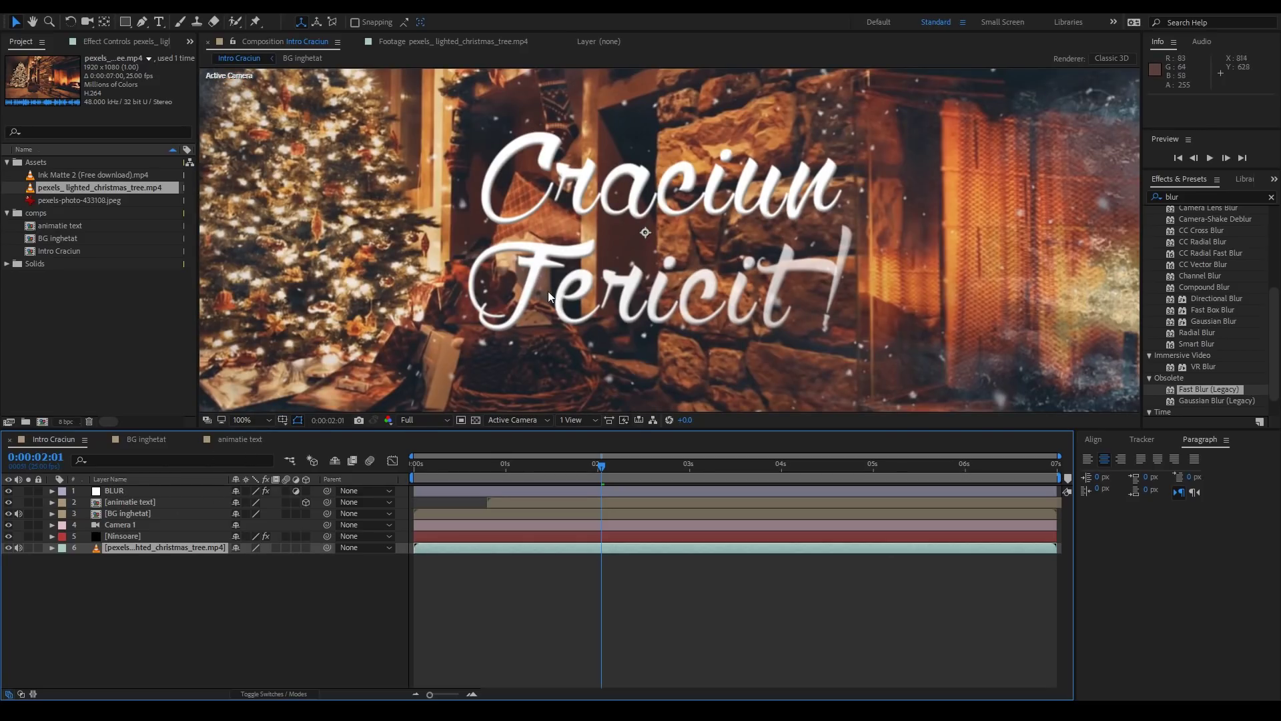
scroll(470, 314, down, 2)
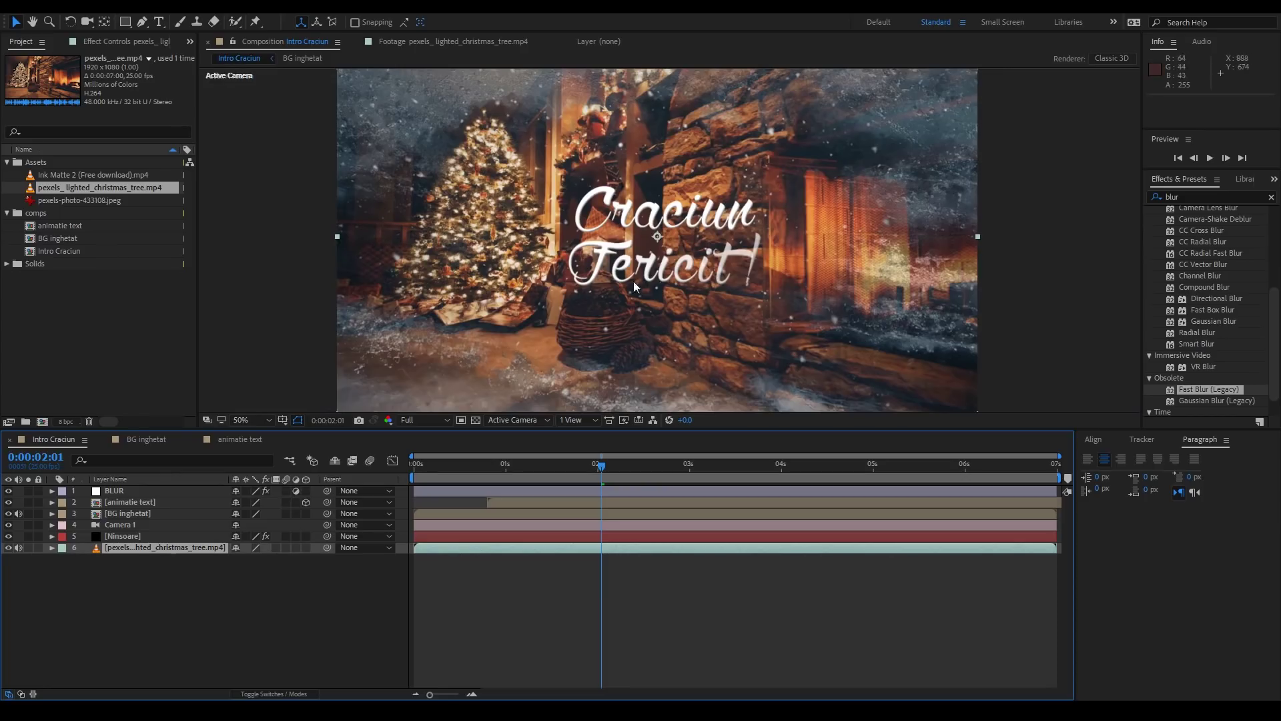
key(period)
Add a Bevel and Emboss layer style to the animatie text layer.
right_click(111, 506)
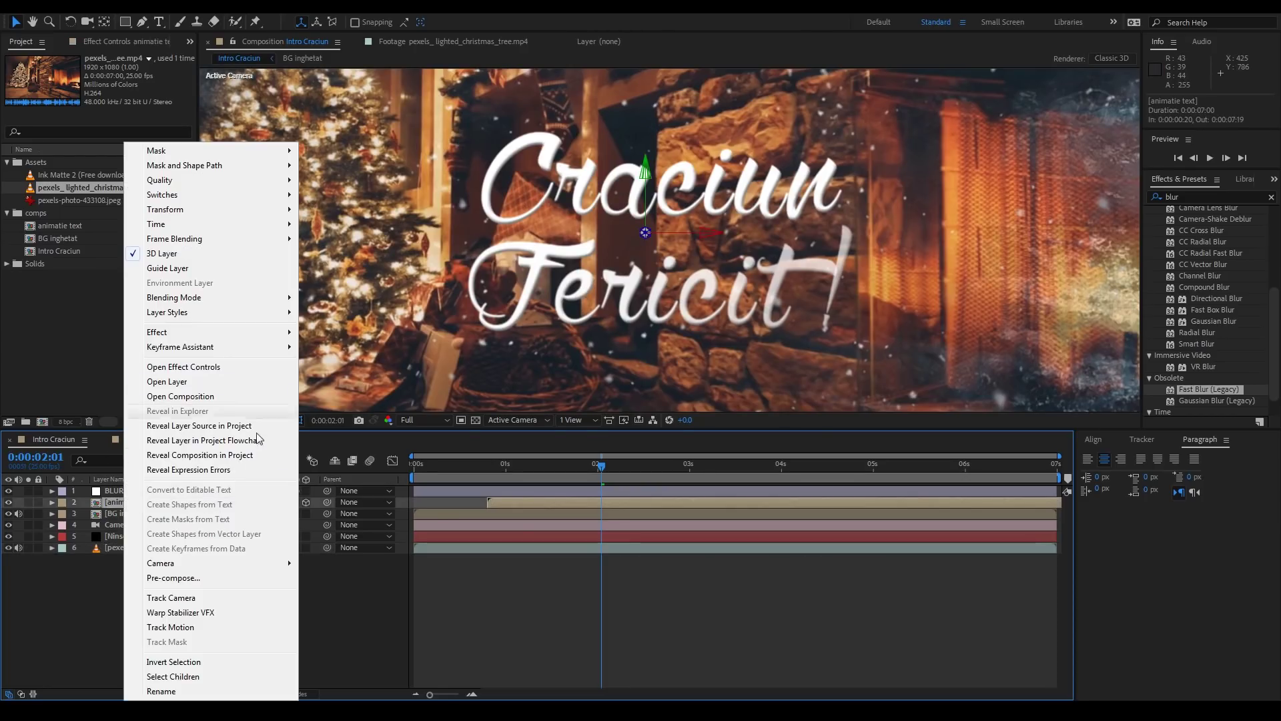
mouse_move(166, 317)
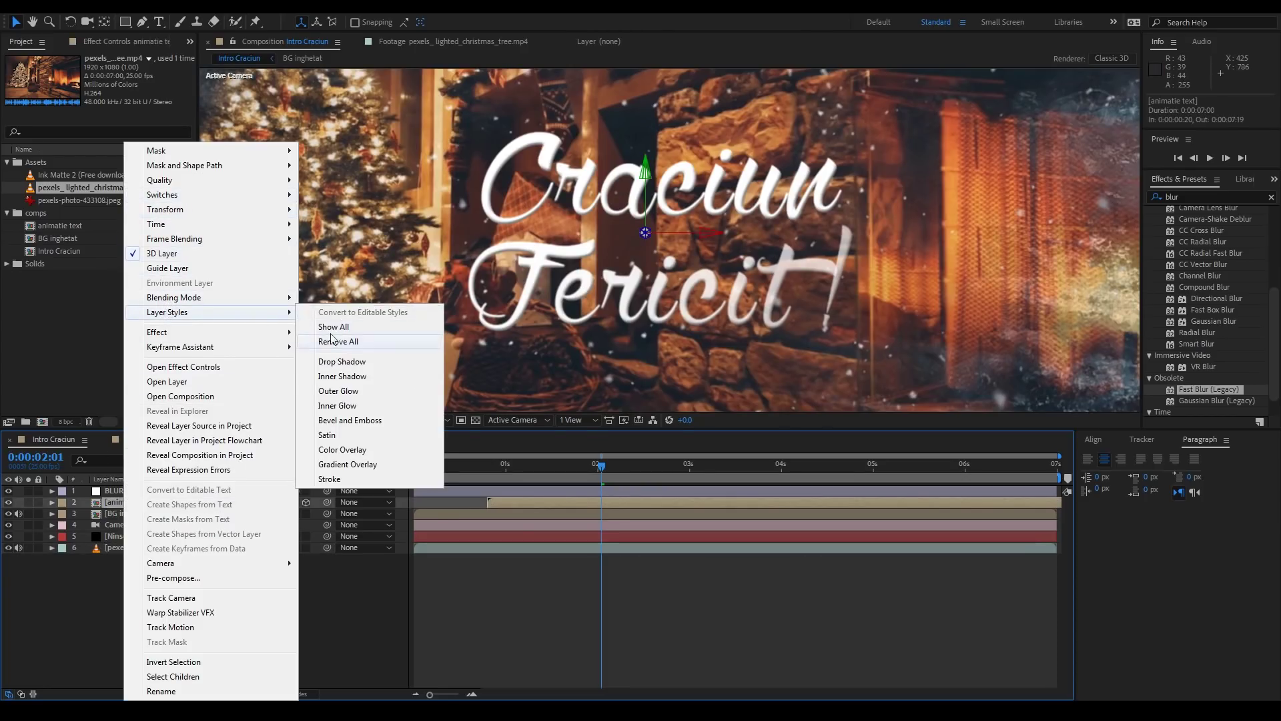
click(366, 360)
scroll(366, 358, up, 1)
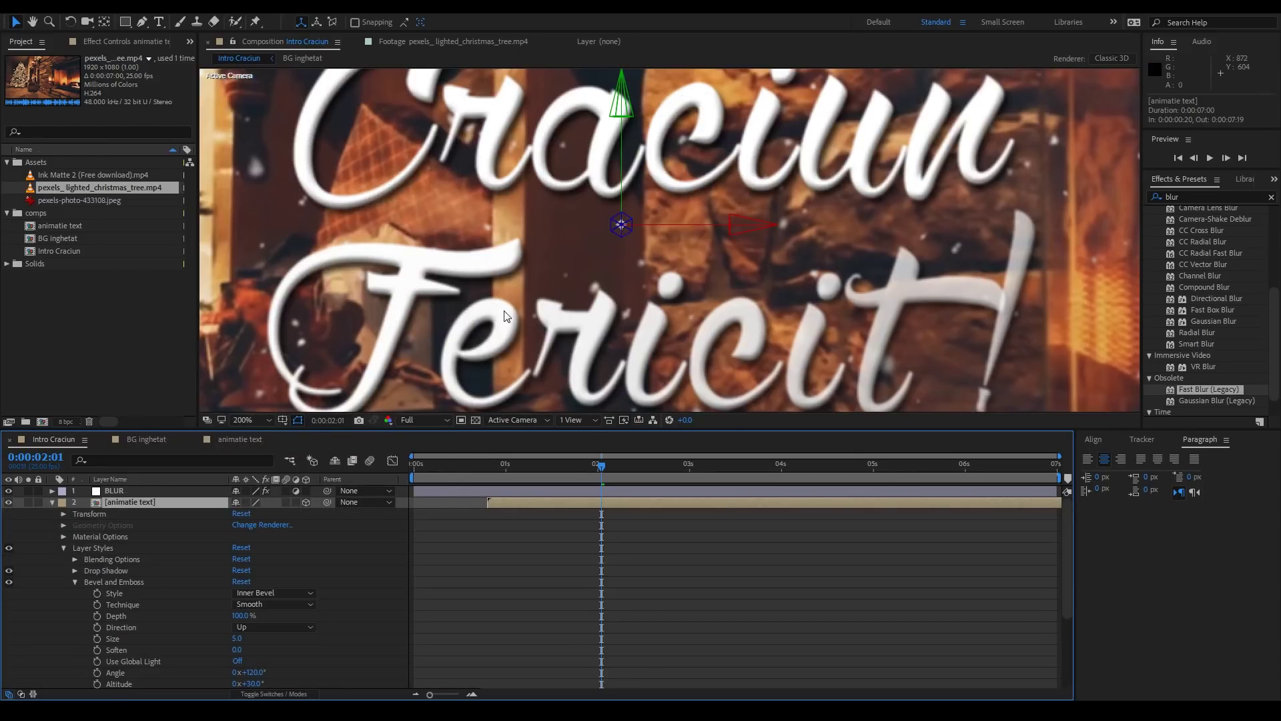
scroll(394, 344, up, 1)
scroll(413, 334, up, 1)
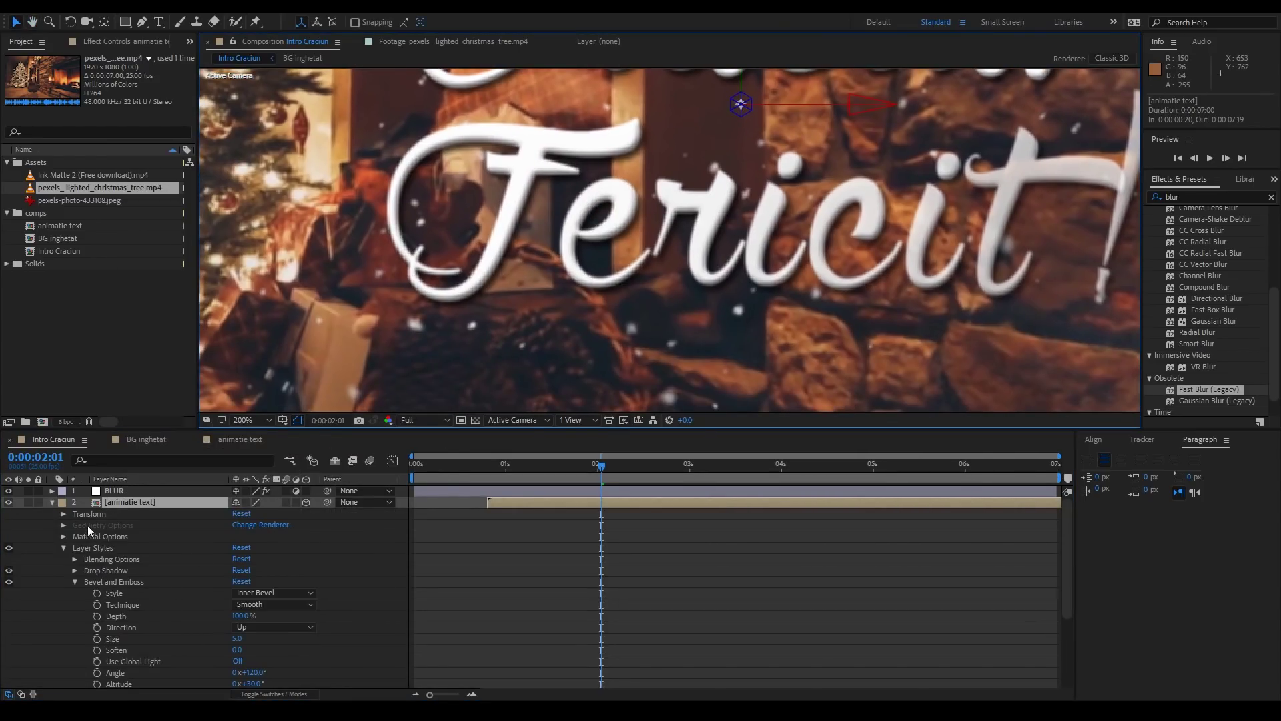
scroll(100, 566, down, 1)
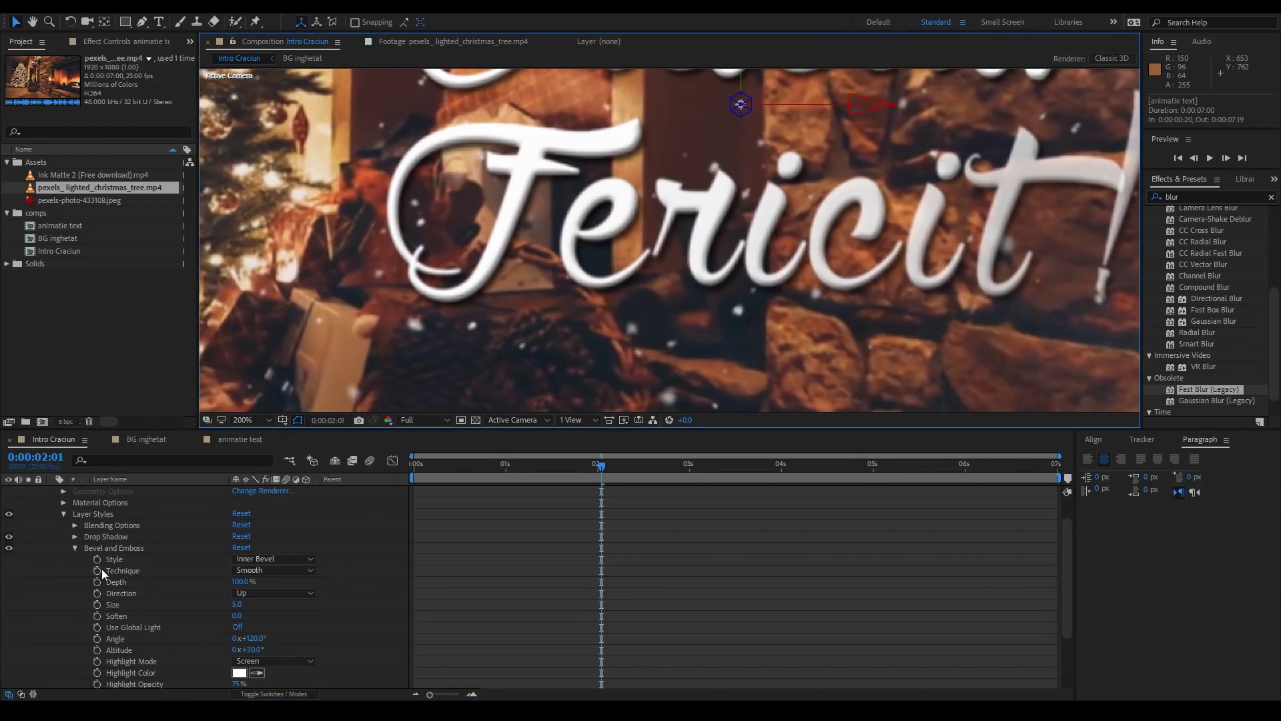
Soften the text's Drop Shadow to size 3, distance 2 and 40% opacity.
click(76, 536)
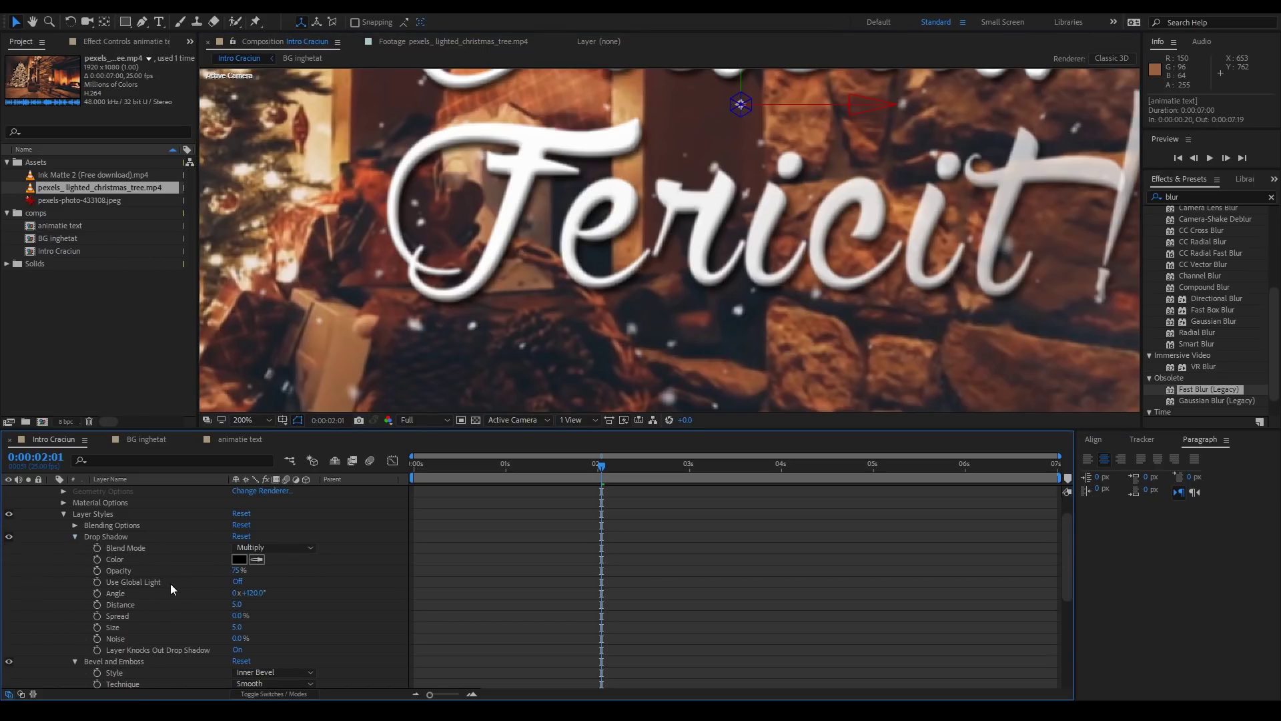
click(237, 627)
key(Return)
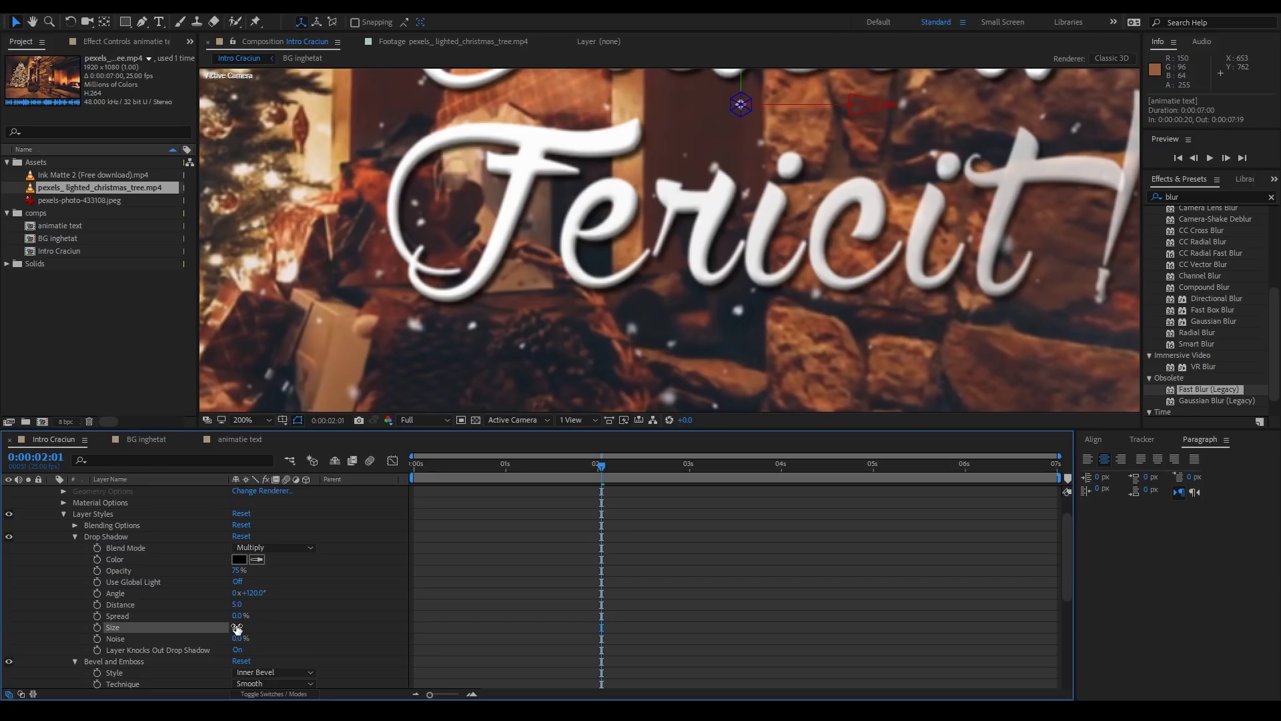
click(235, 605)
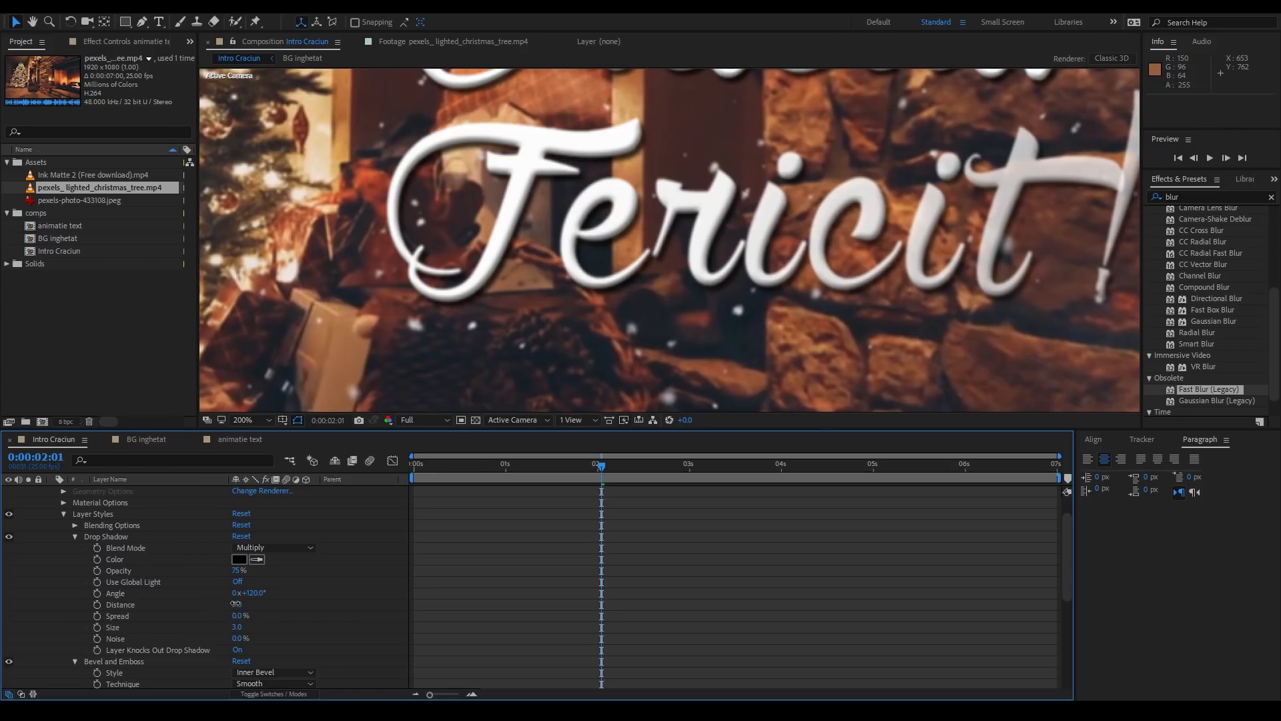
drag(235, 604, 237, 605)
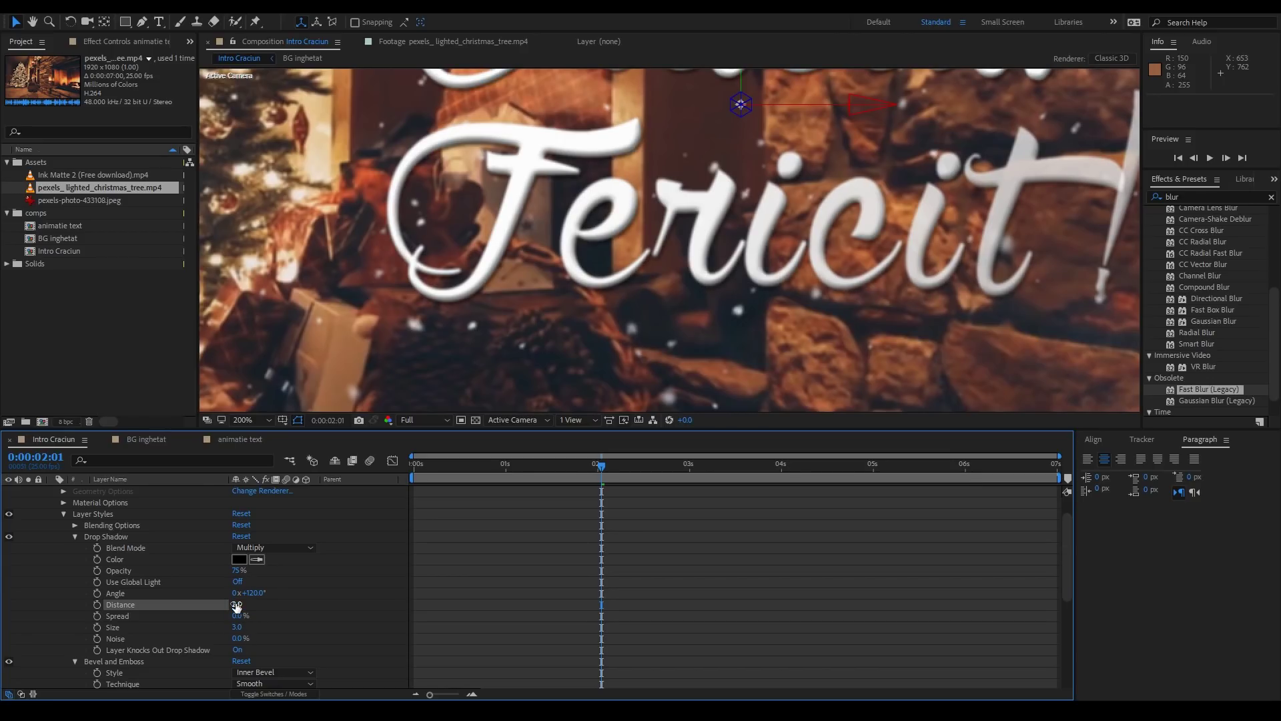
click(238, 570)
text(40)
key(Return)
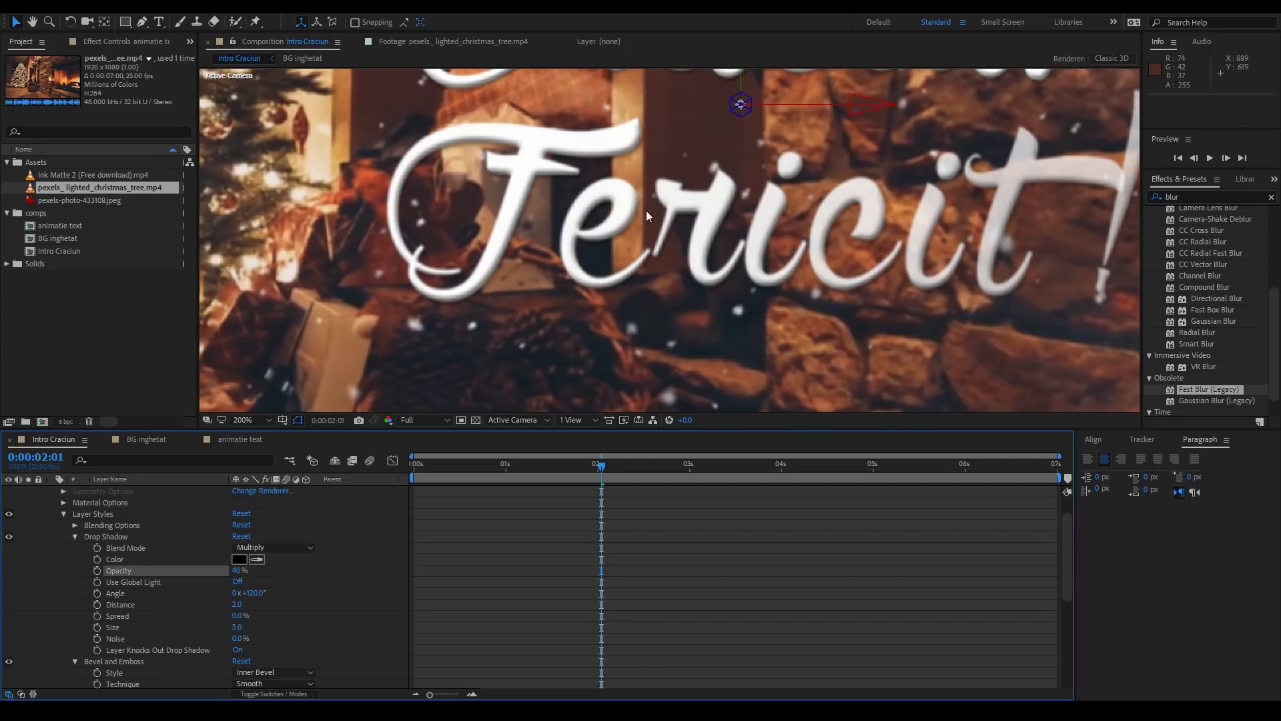
scroll(646, 210, down, 2)
scroll(626, 245, down, 2)
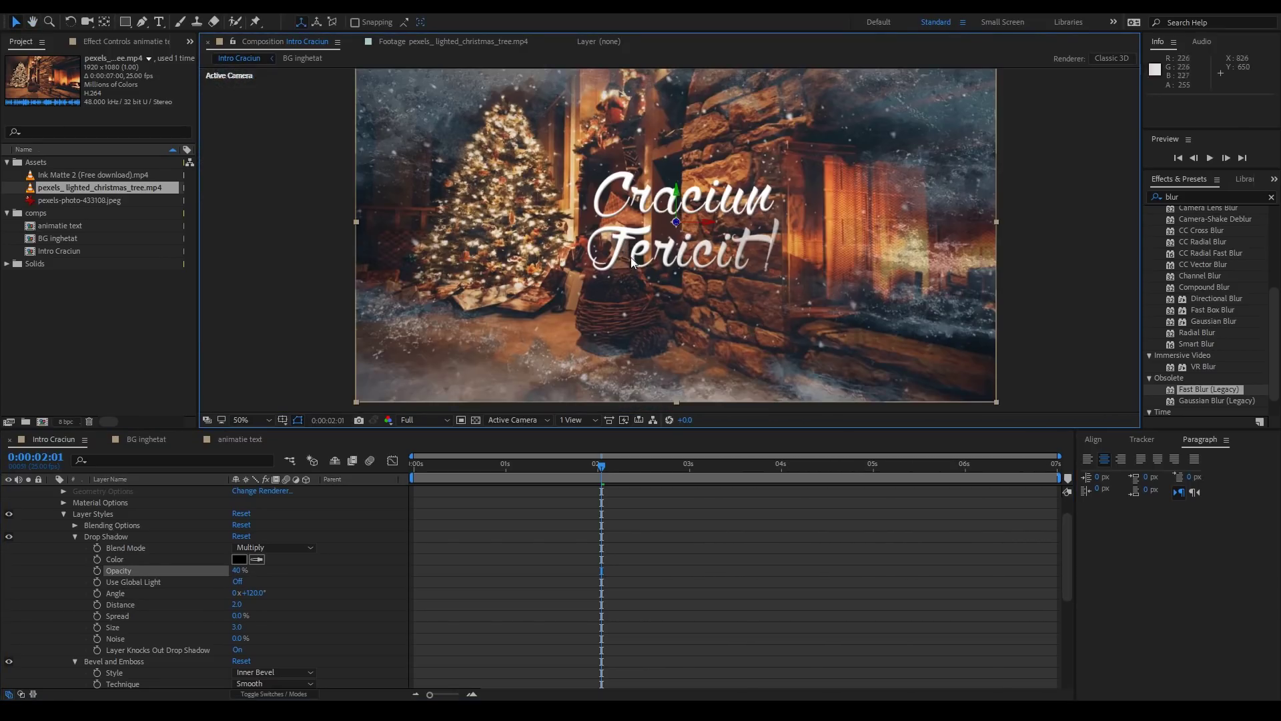
drag(626, 245, 587, 268)
scroll(84, 538, up, 2)
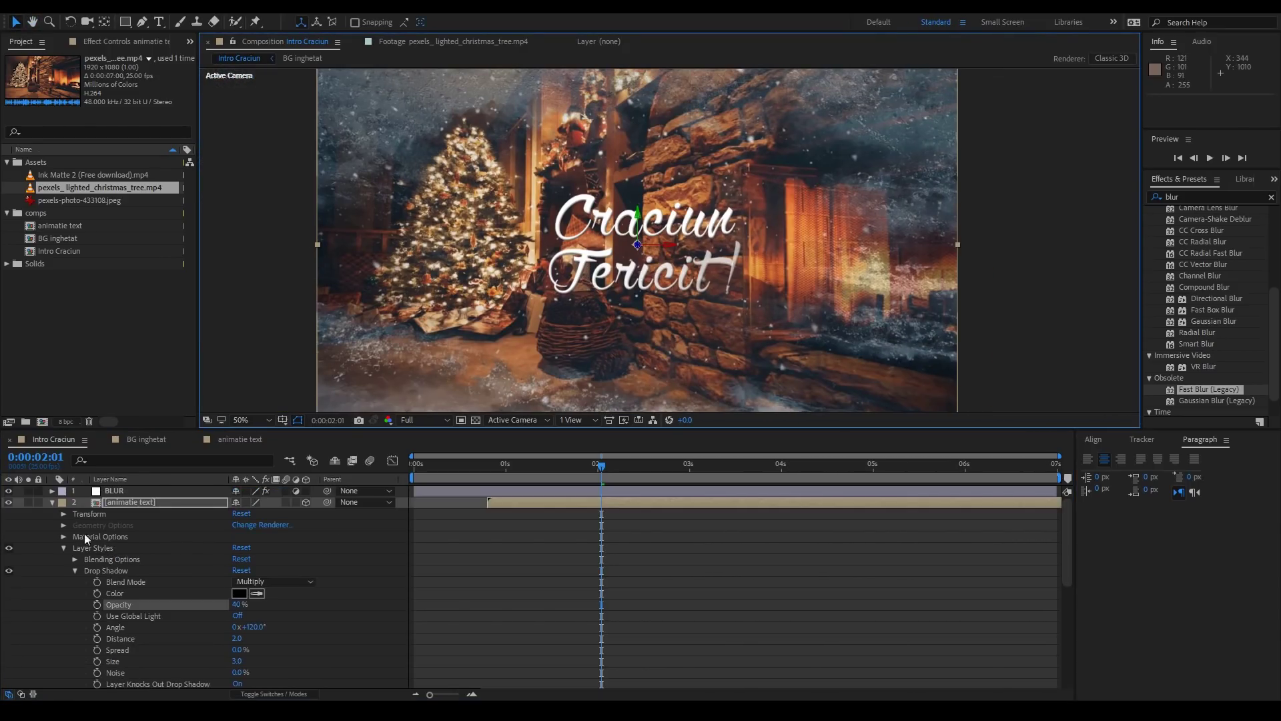
Collapse the animatie text layer's properties and preview the intro twice.
click(51, 502)
key(space)
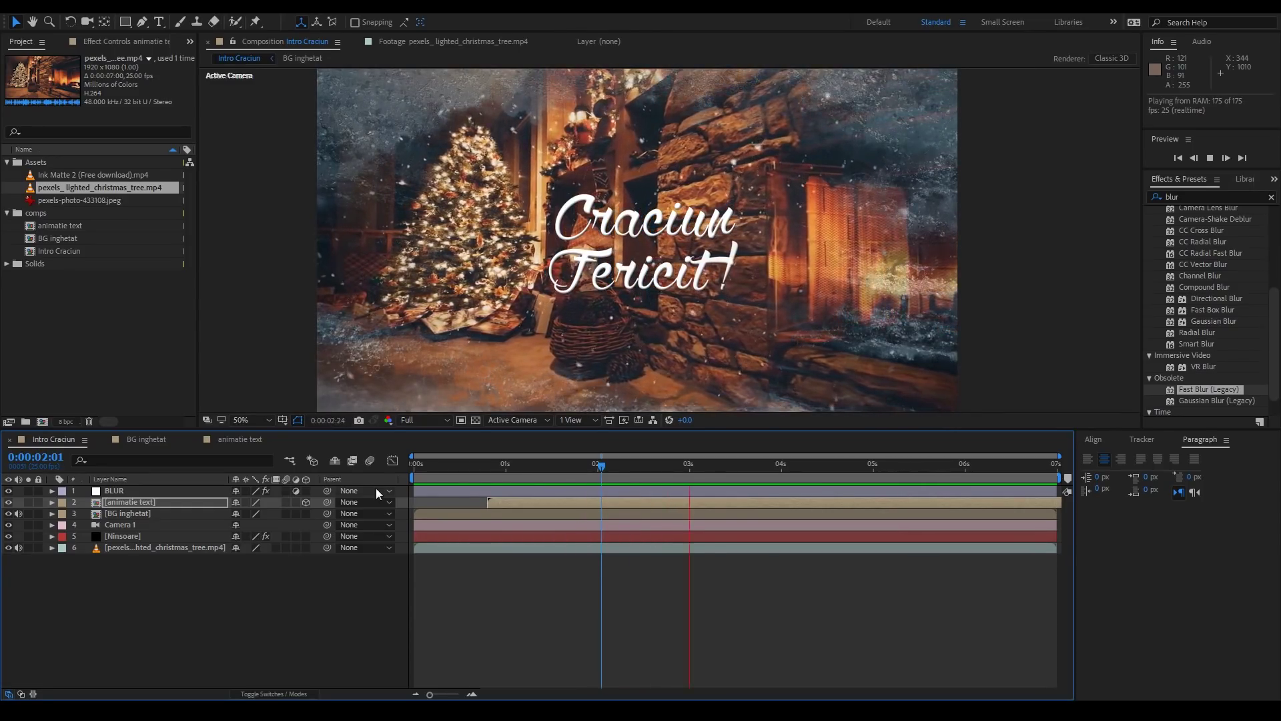
key(space)
key(space)
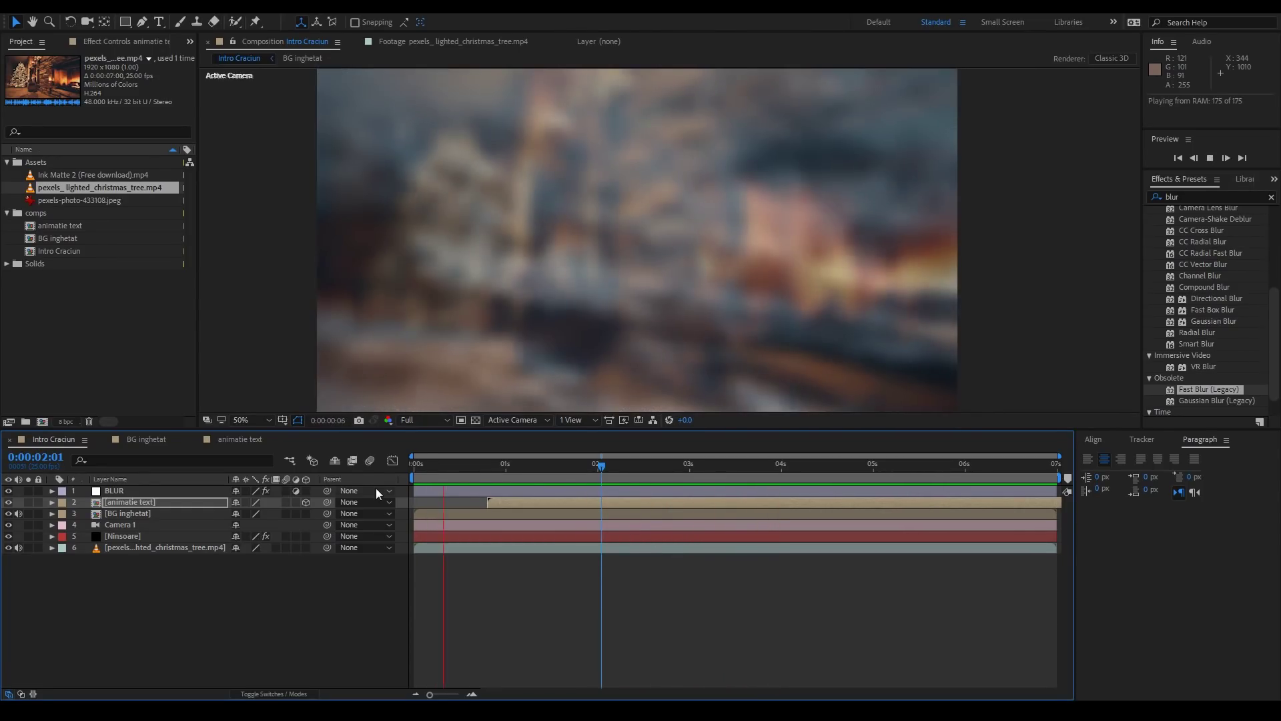
key(space)
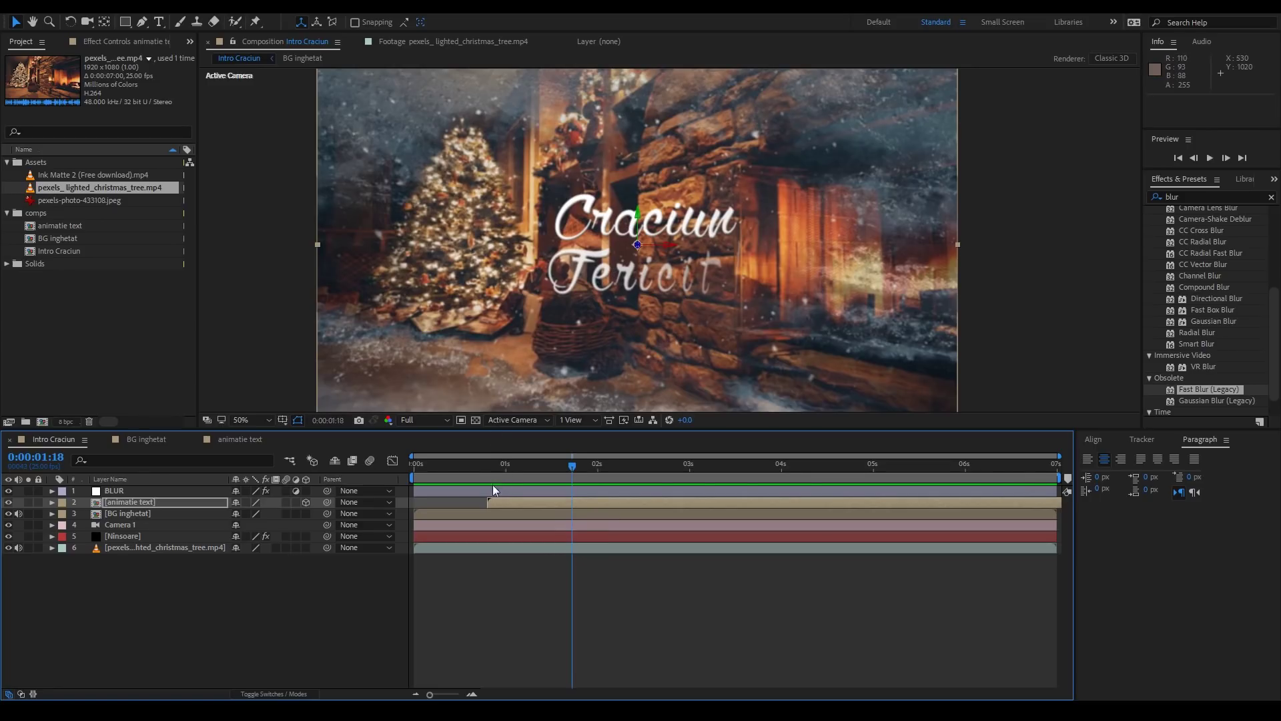
Move BLUR's final Blurriness keyframe earlier to about 2 seconds and preview again.
click(161, 492)
key(u)
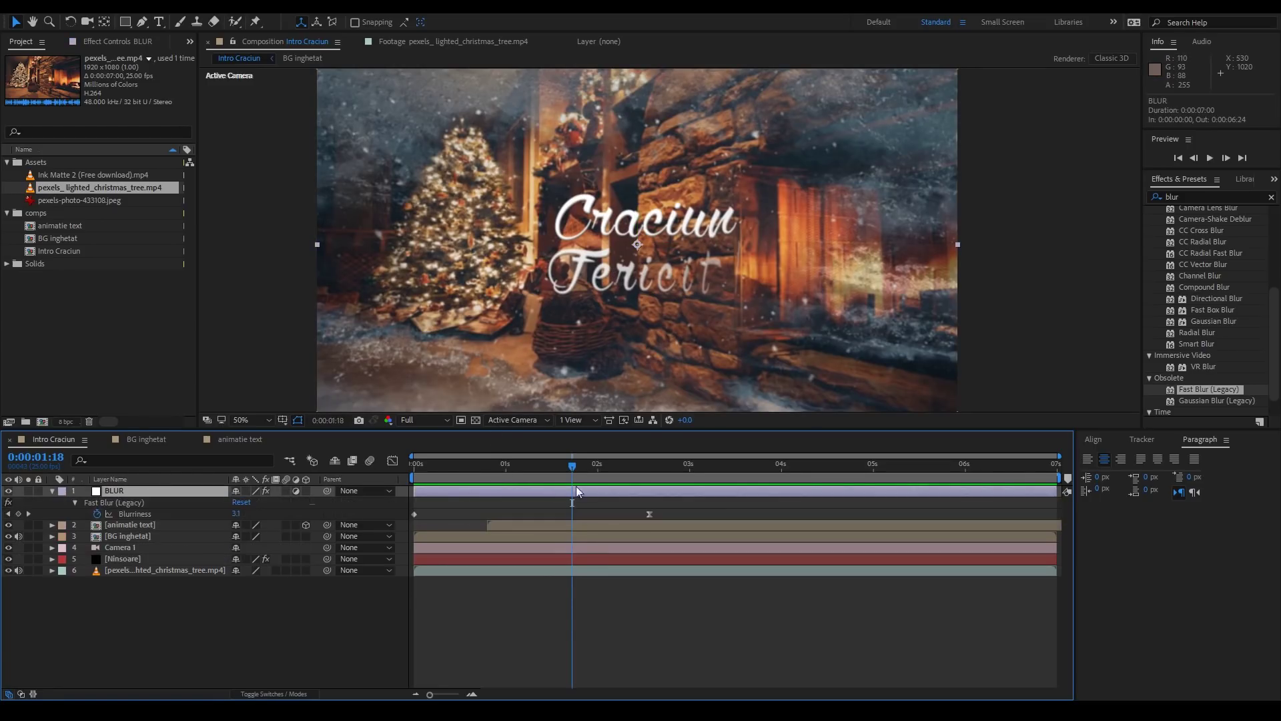
drag(649, 514, 598, 514)
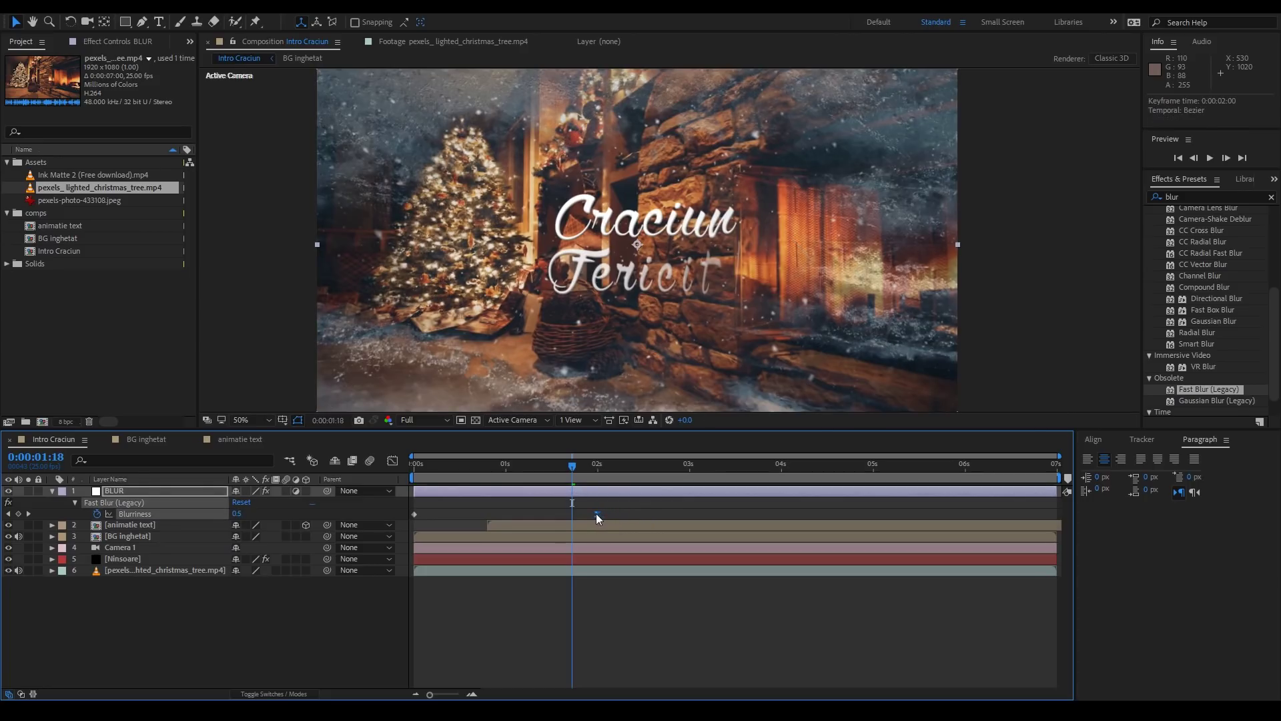
key(space)
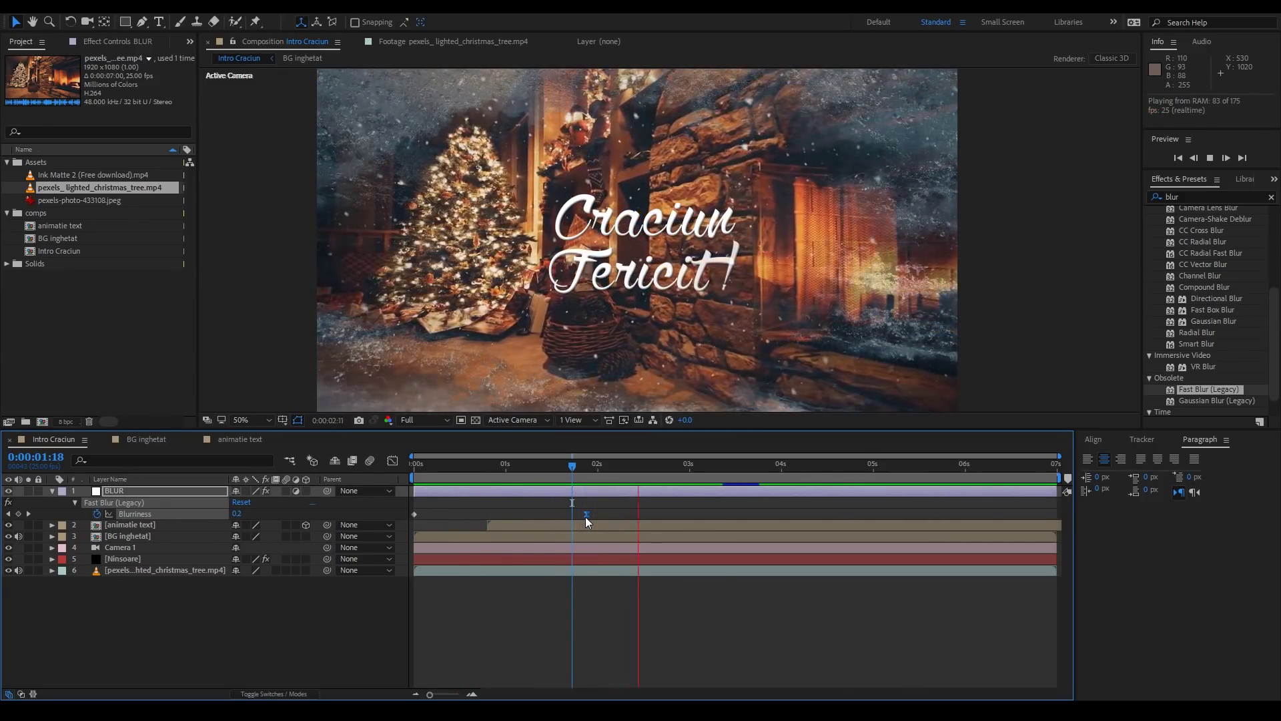
key(space)
key(space)
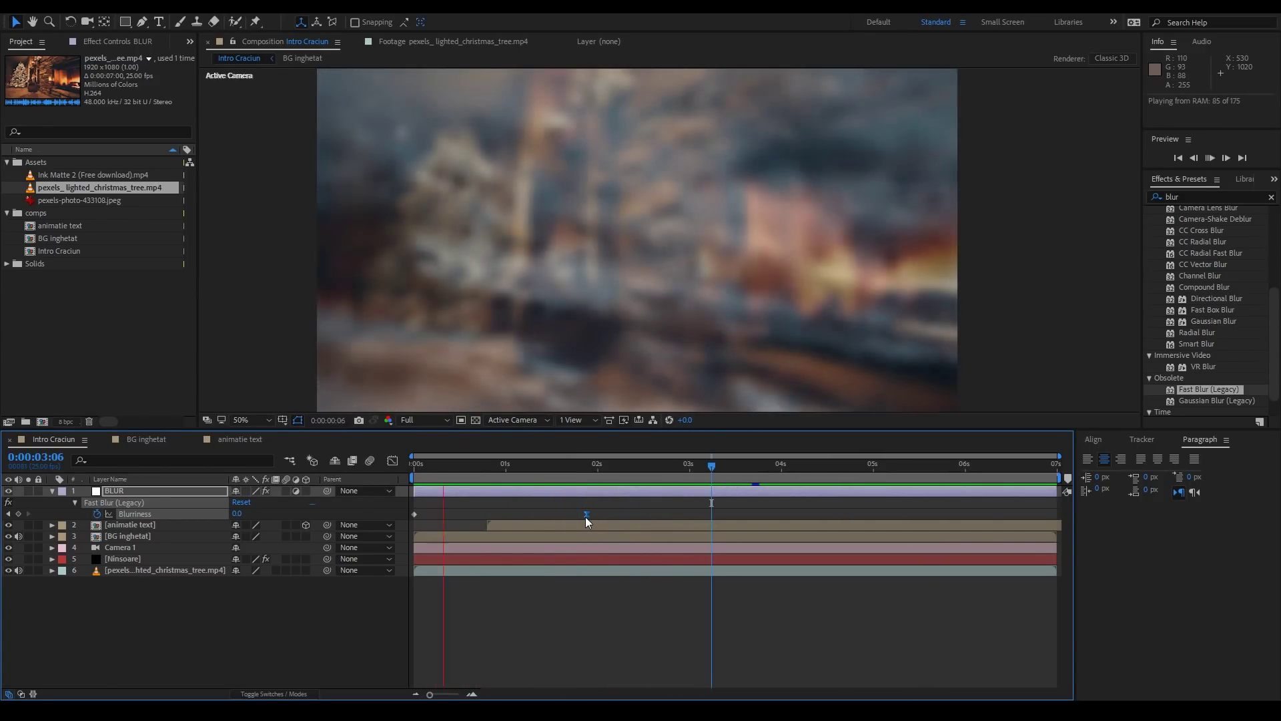
key(space)
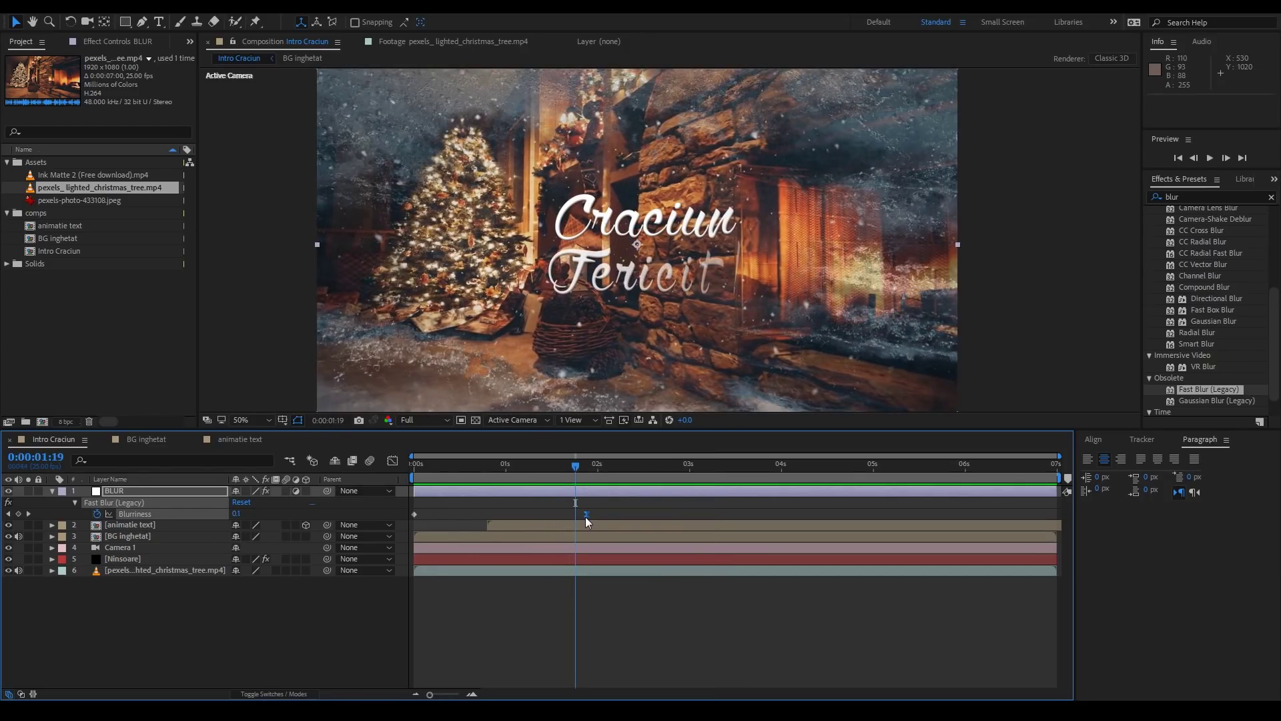